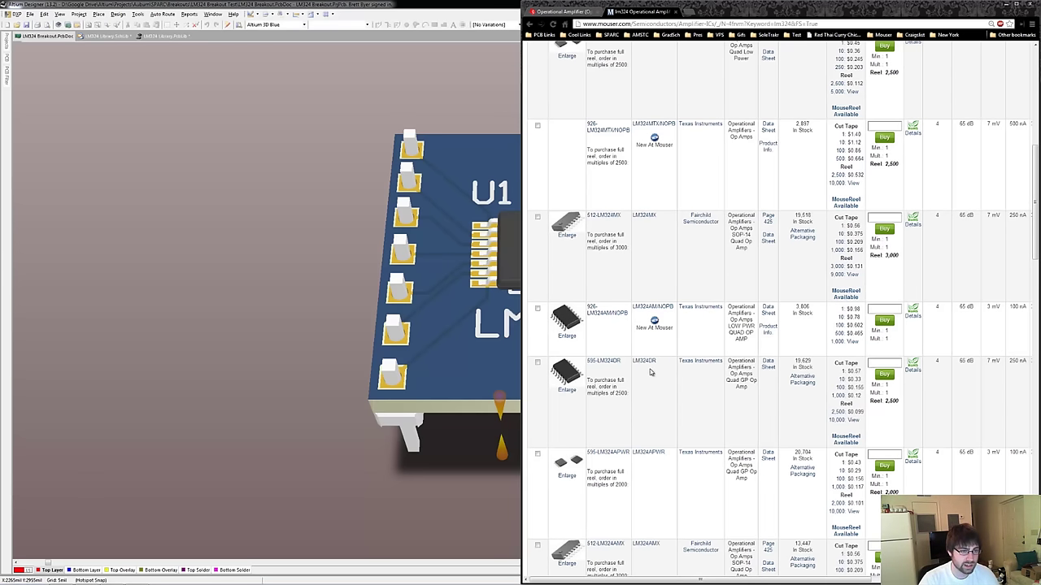
Open the LM324MTX/NOPB product page on Mouser and the LM324-N datasheet from the Texas Instruments product page.
scroll(650, 373, "up", 3)
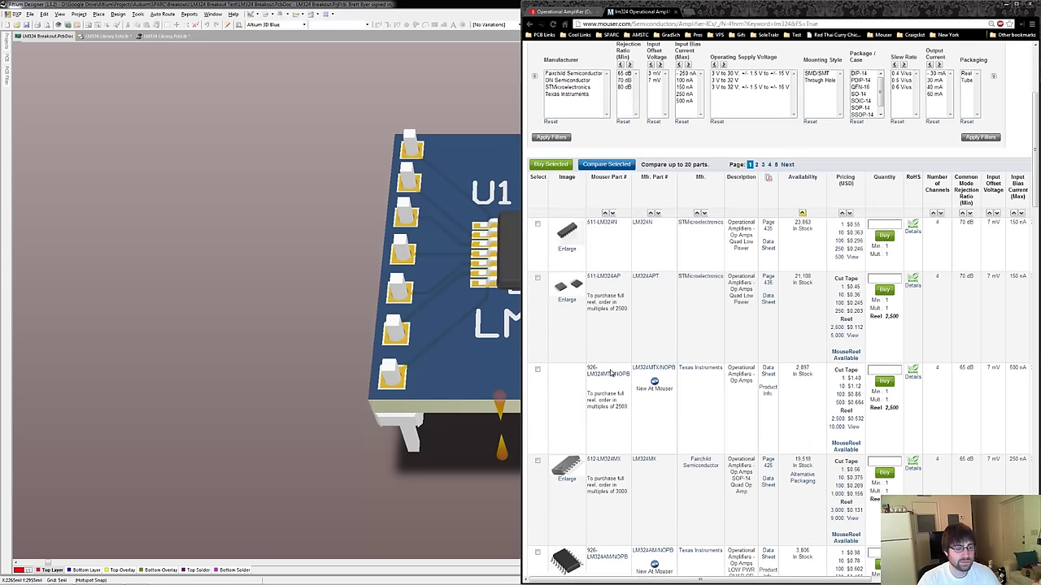
left_click(616, 374)
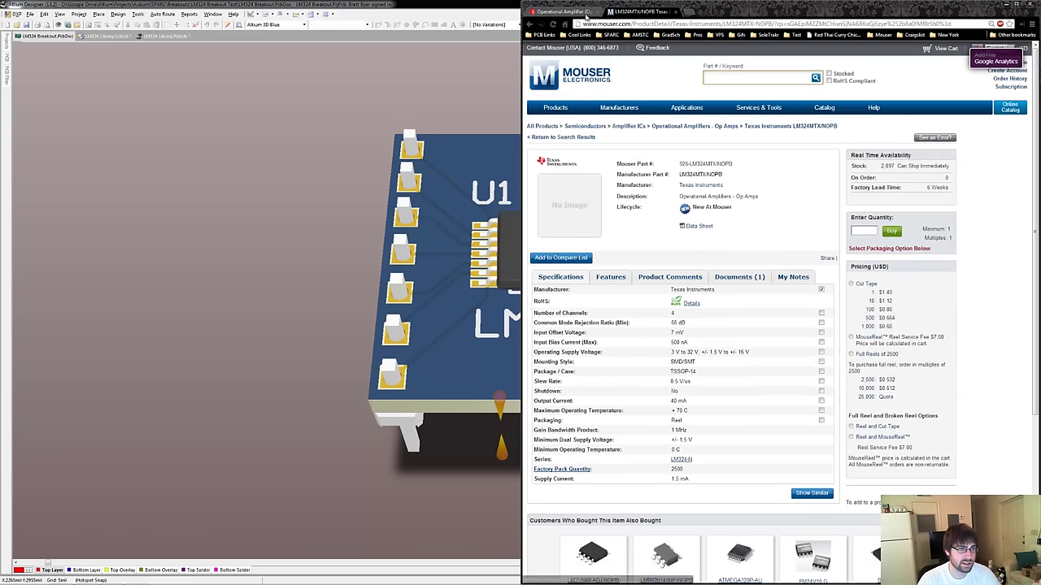
left_click(582, 13)
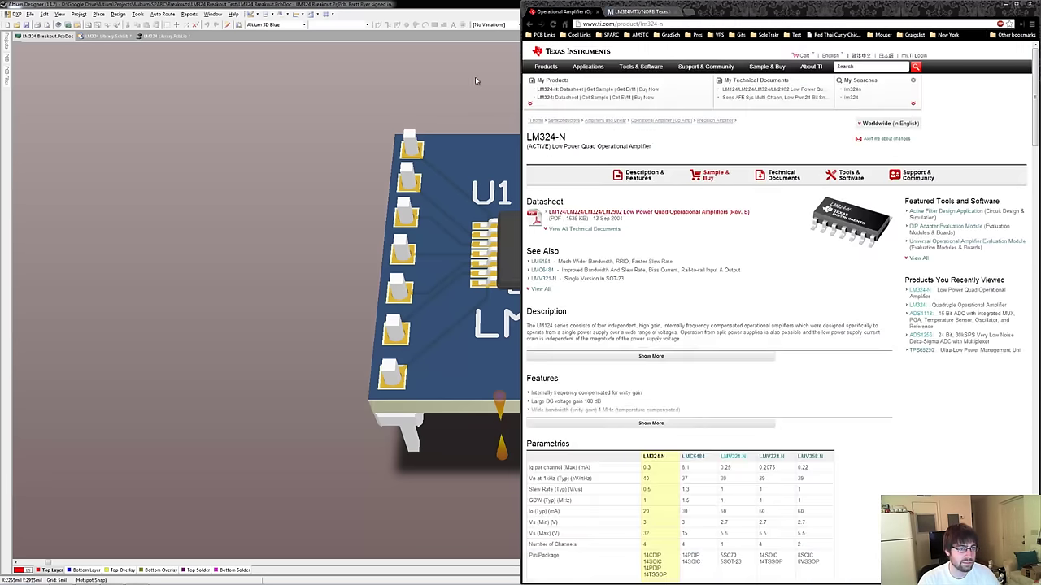
left_click(608, 213)
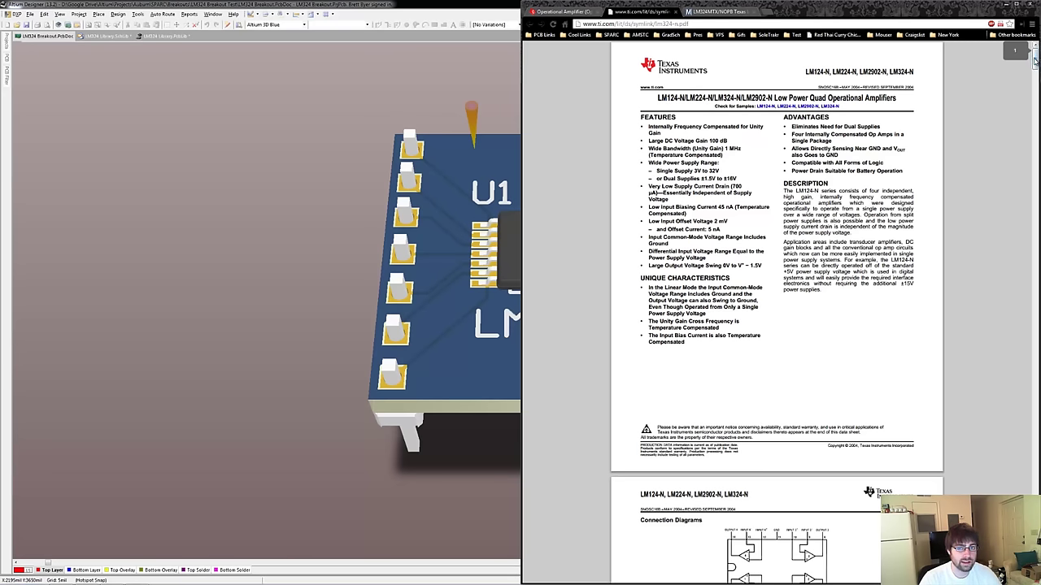
Go to the datasheet's Package Option Addendum, maximize the browser window and enlarge the packaging information table.
left_click_drag(1035, 61, 1033, 424)
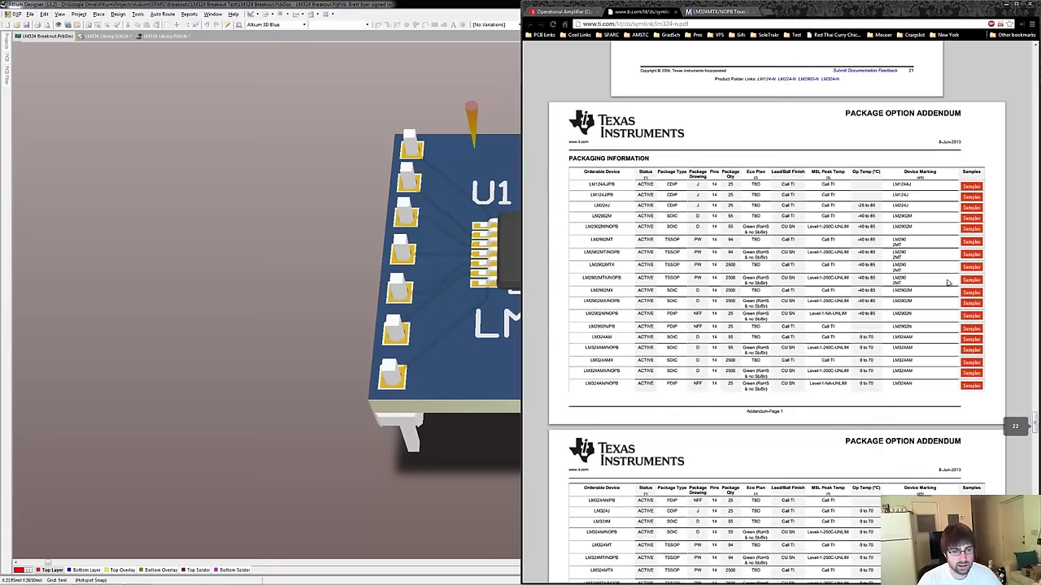
left_click_drag(845, 113, 971, 116)
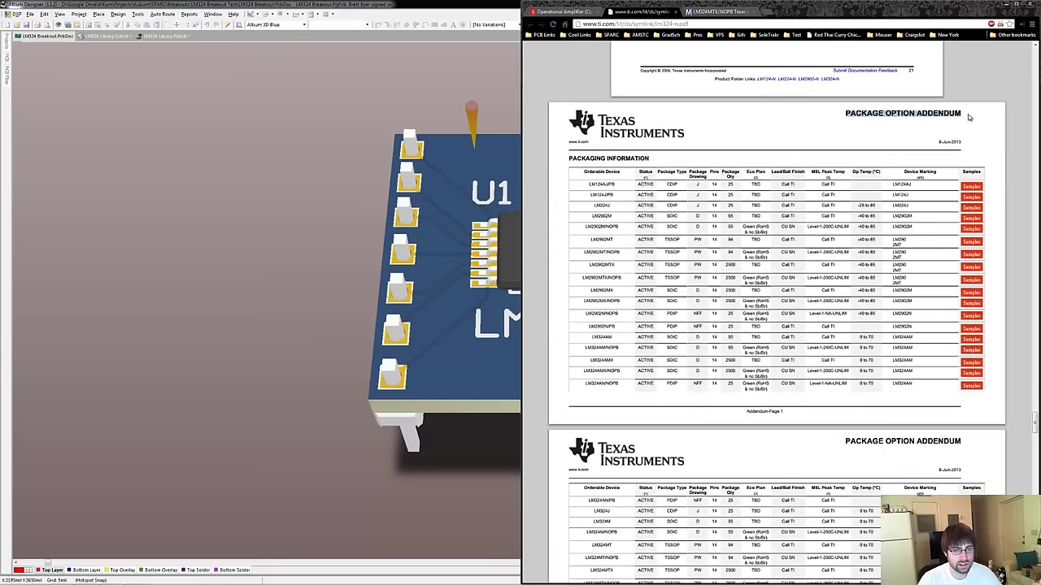
left_click(1016, 5)
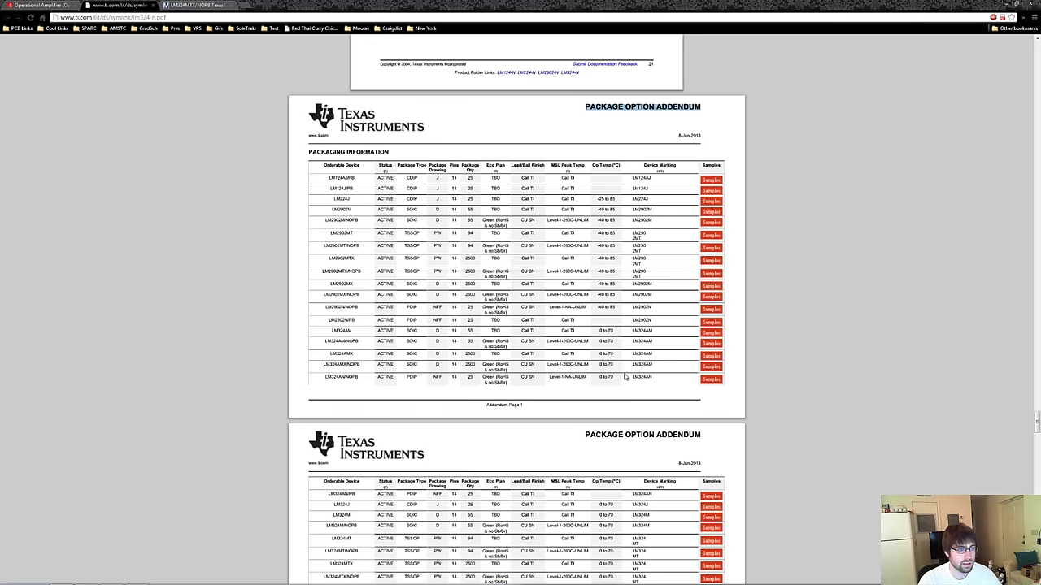
key("ctrl+plus")
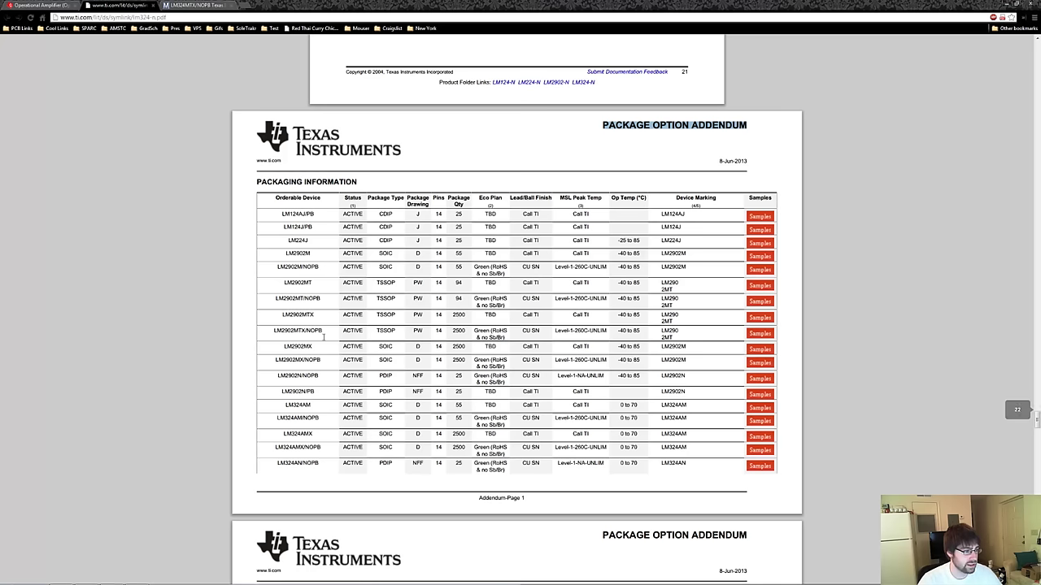
scroll(305, 353, "down", 1)
Examine the LM324AMX/NOPB part number and compare the operating temperature ranges of the LM324AM and LM2902N/NOPB rows.
left_click_drag(277, 407, 309, 407)
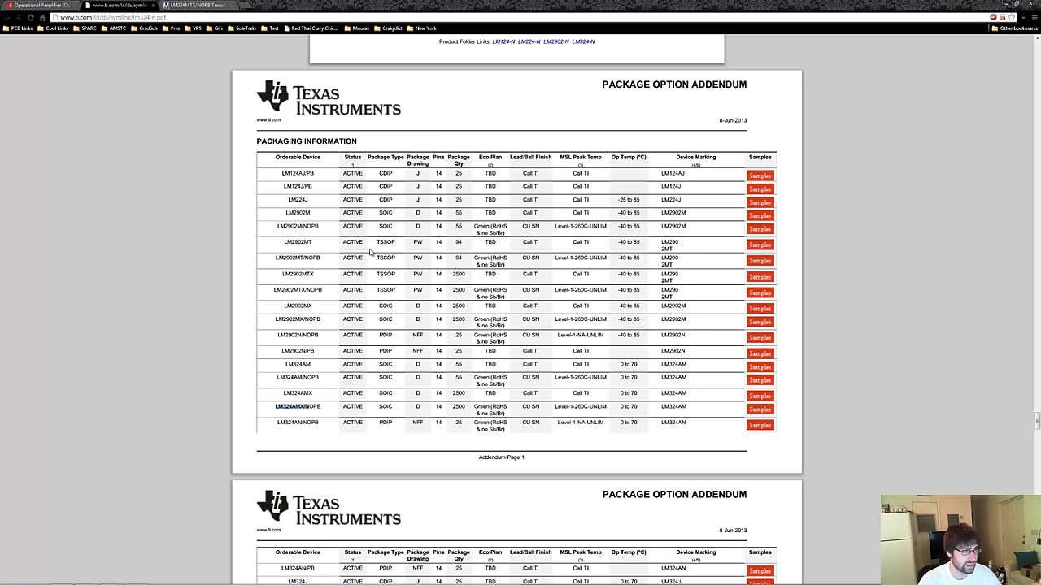
left_click(627, 242)
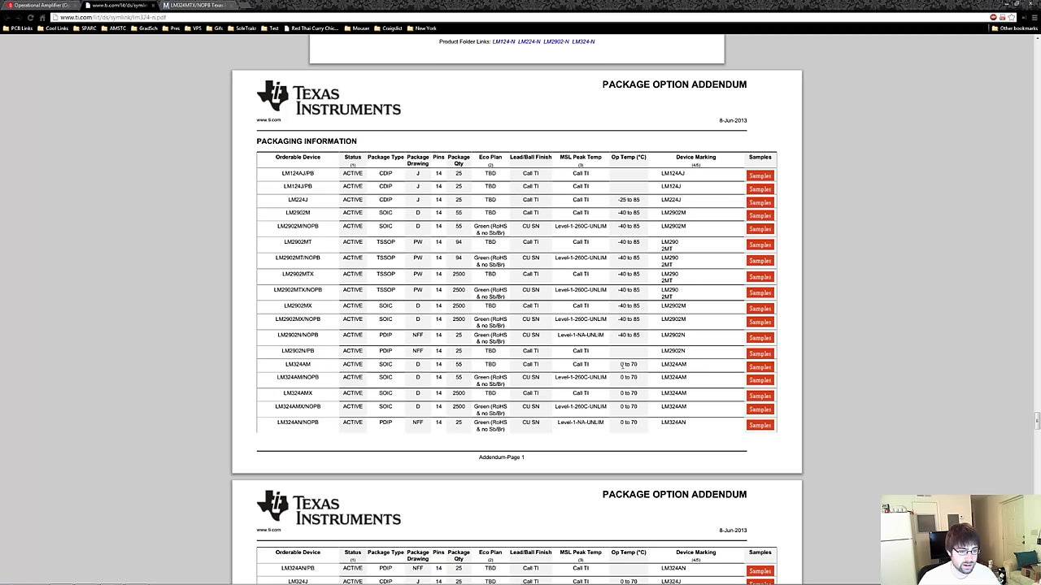
left_click_drag(621, 365, 639, 366)
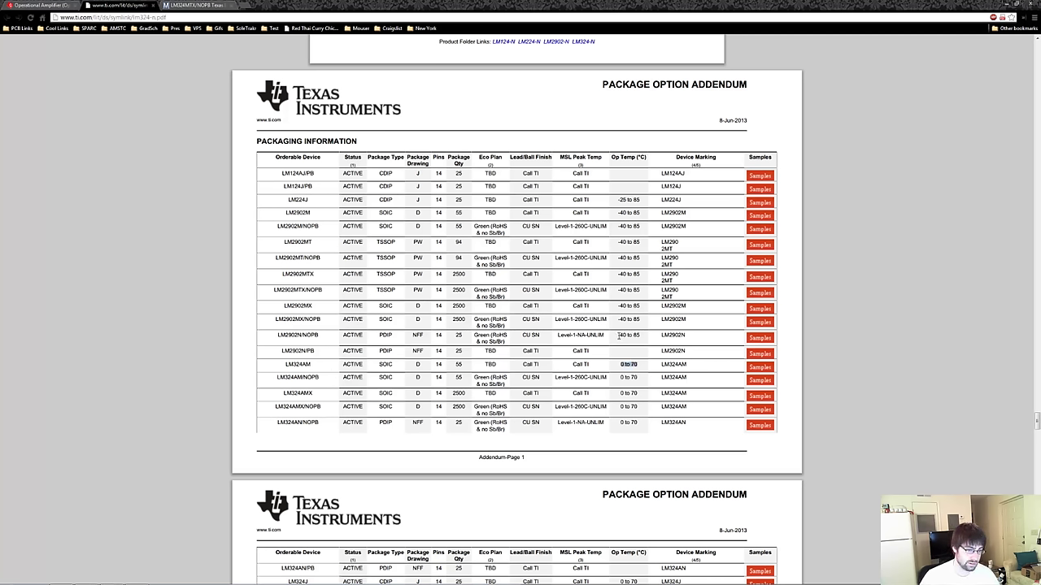
left_click_drag(618, 335, 639, 333)
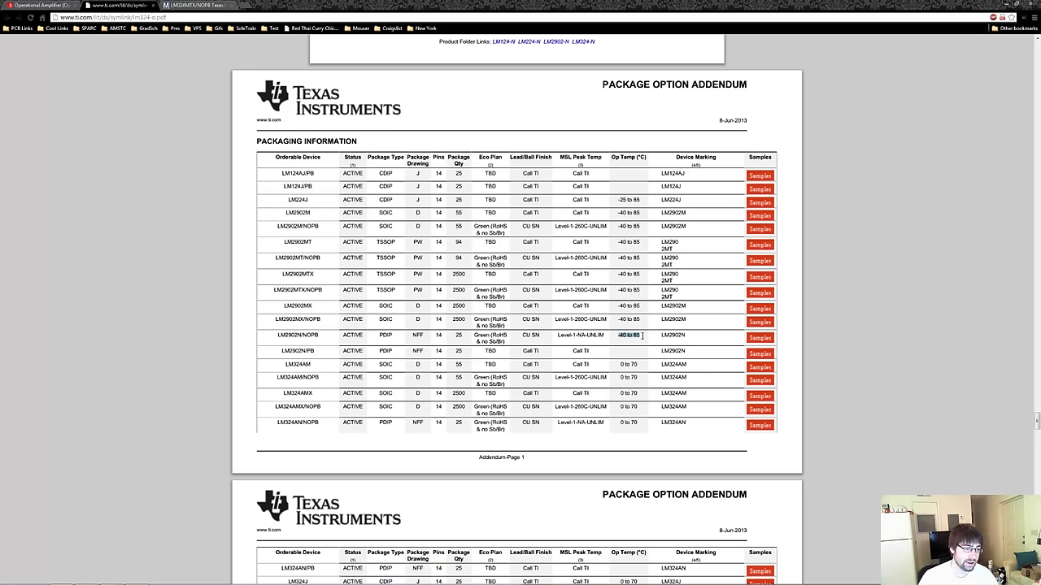
left_click(426, 396)
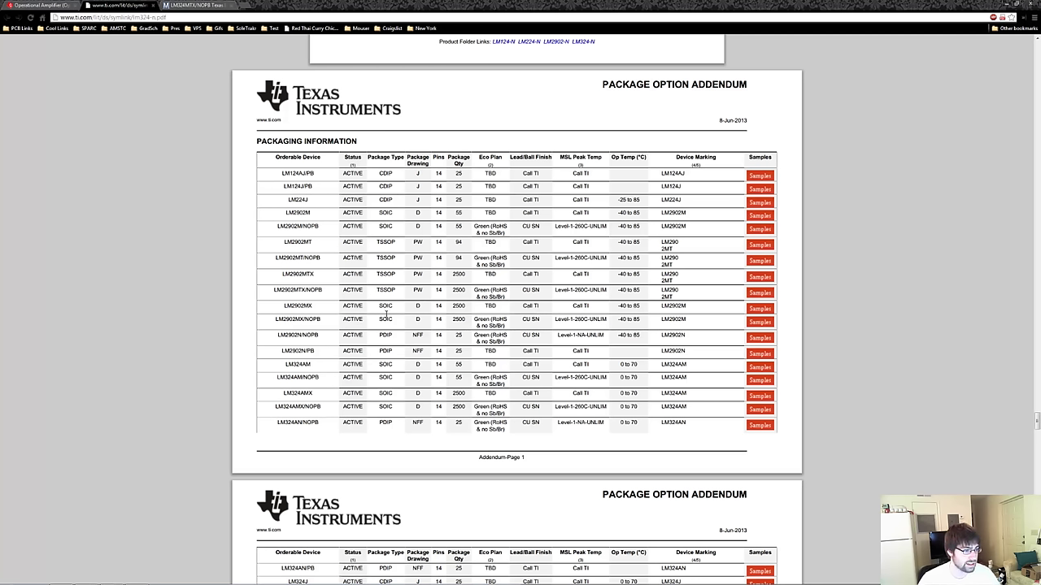
Compare the CDIP, SOIC, TSSOP and PDIP package types listed in the packaging information table.
left_click_drag(379, 173, 393, 174)
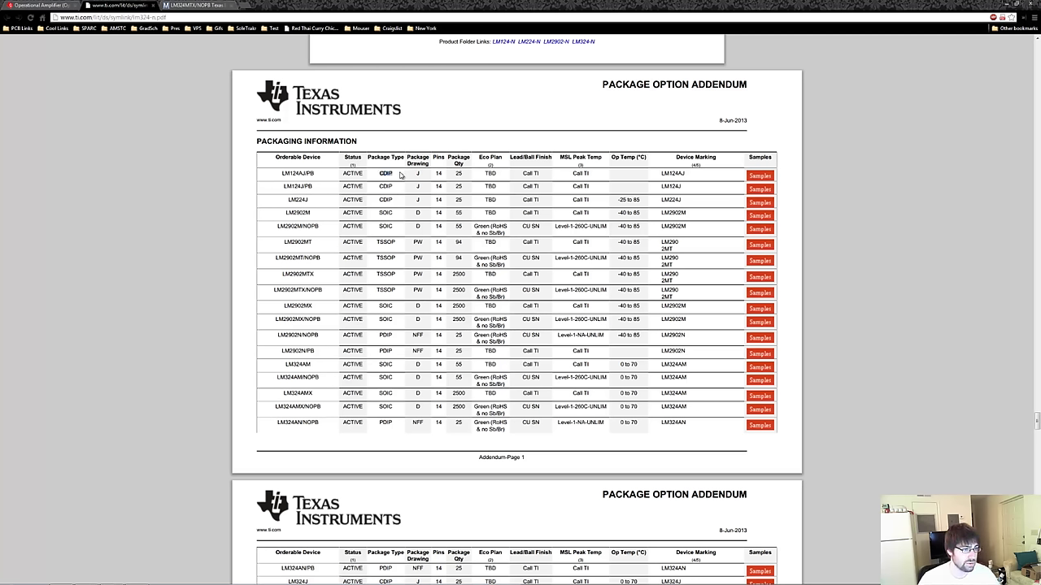
left_click(398, 177)
double_click(386, 213)
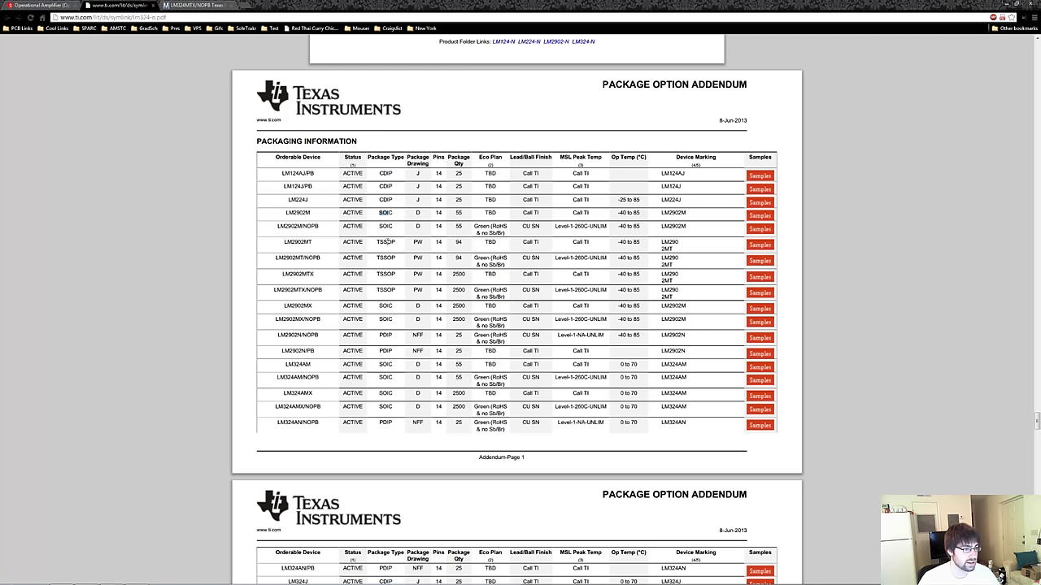
left_click_drag(401, 241, 375, 248)
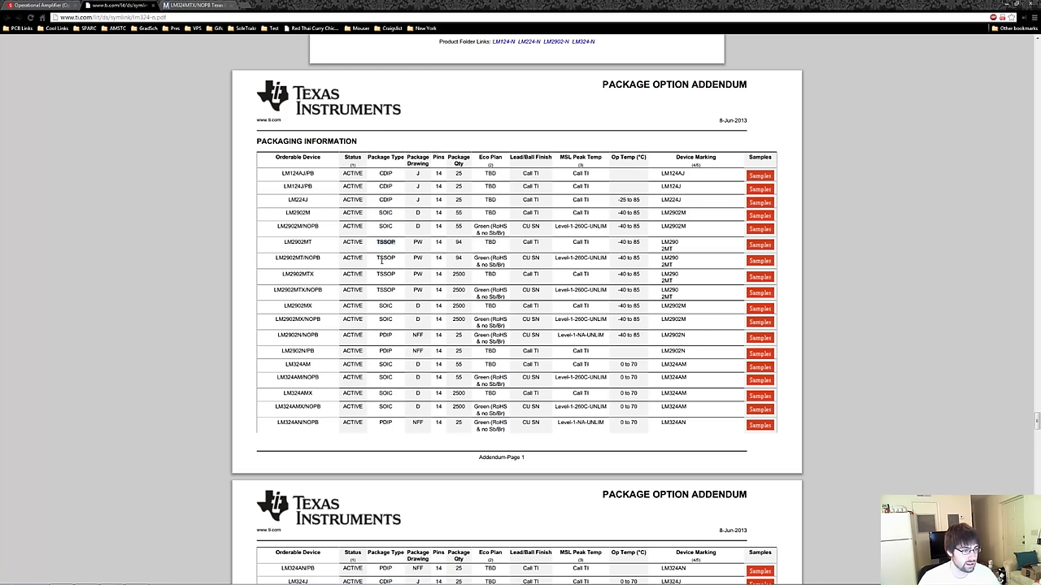
left_click_drag(392, 335, 380, 340)
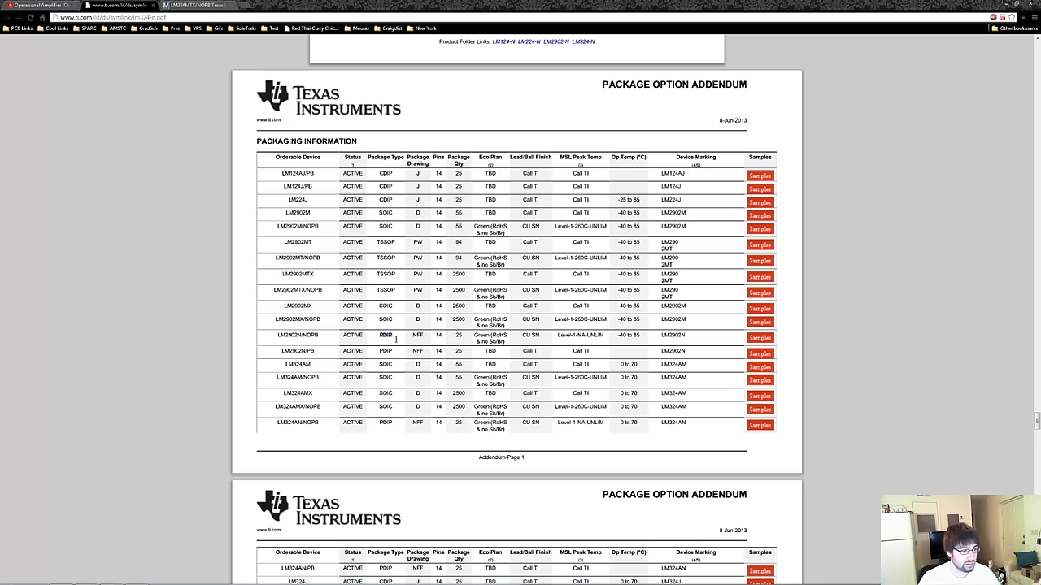
left_click(396, 339)
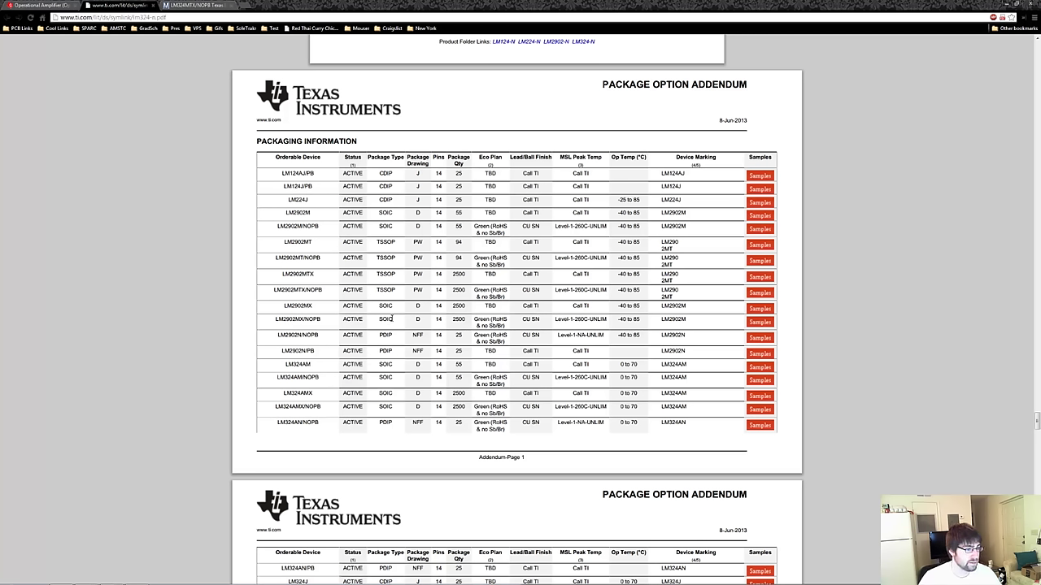
left_click_drag(391, 320, 377, 322)
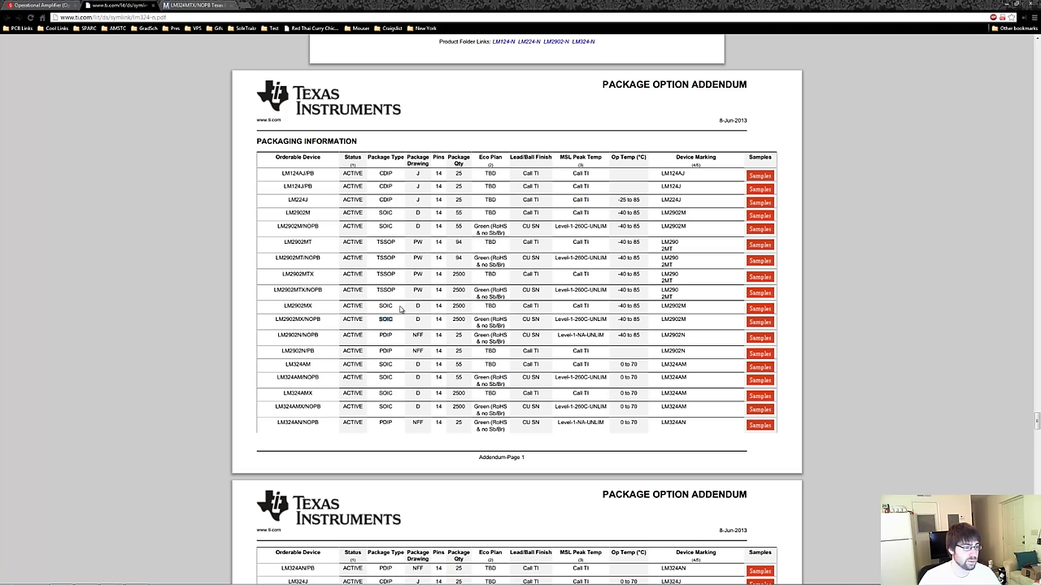
left_click(400, 309)
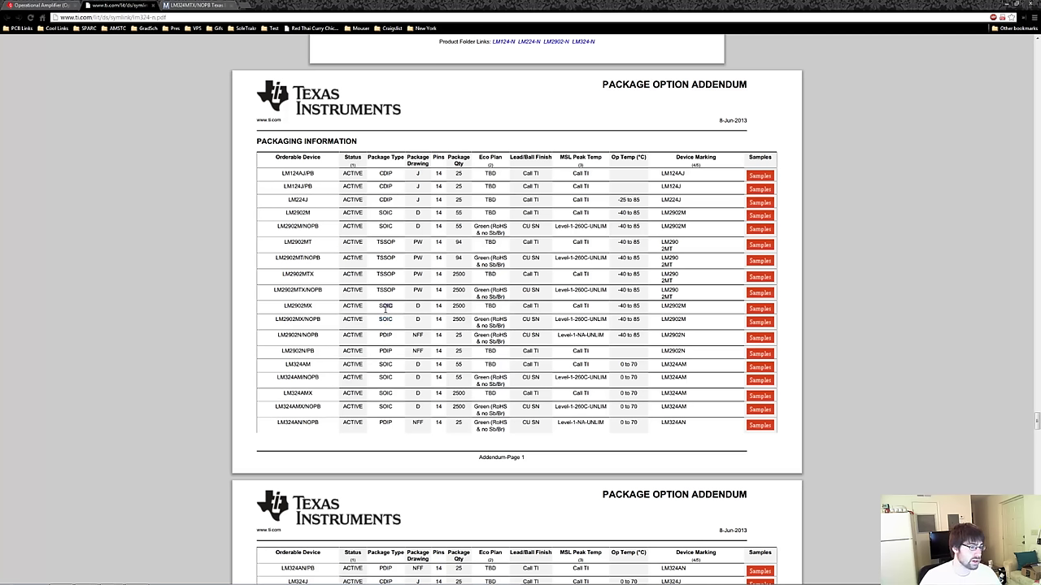
left_click_drag(397, 290, 377, 291)
left_click(411, 289)
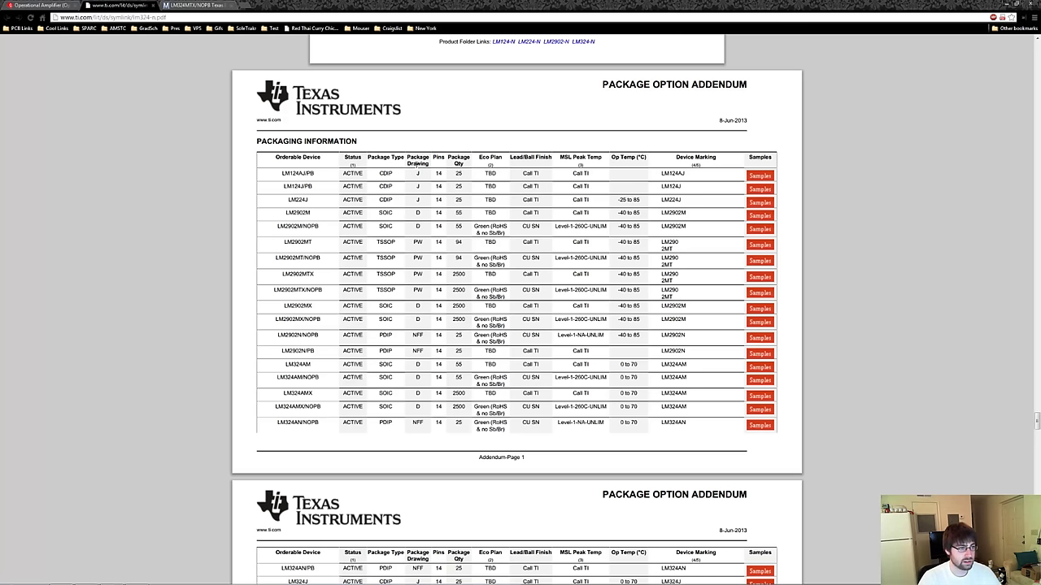
Check the package drawing codes in the table and examine the matching D and PW mechanical drawings.
left_click_drag(407, 155, 436, 158)
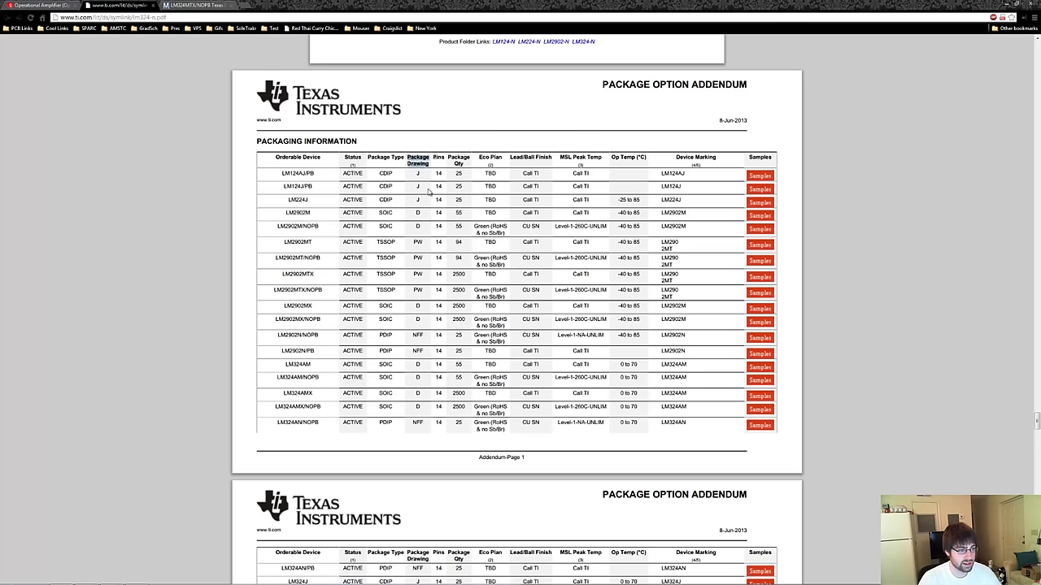
left_click(415, 242)
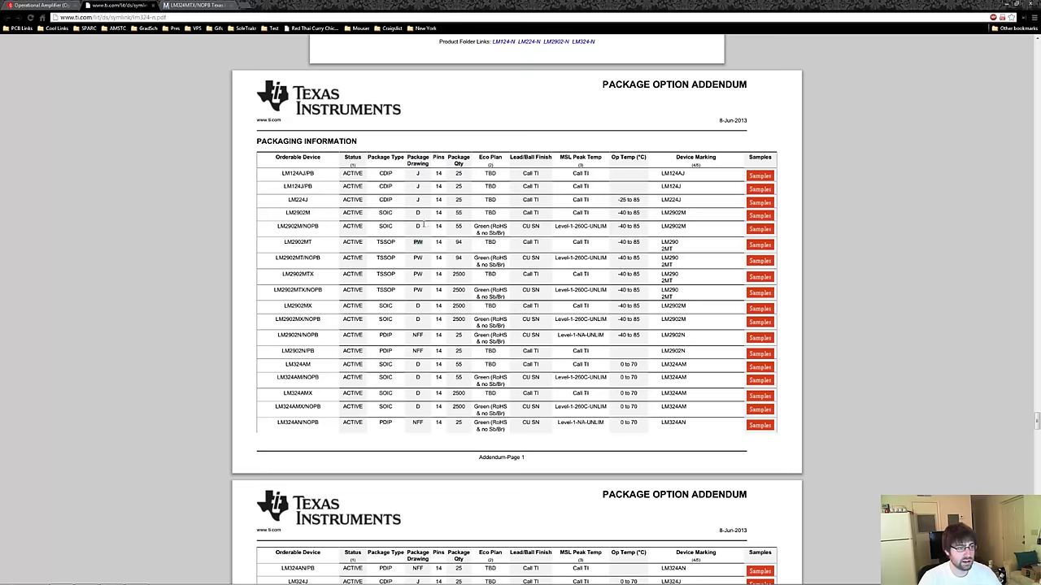
scroll(411, 230, "down", 12)
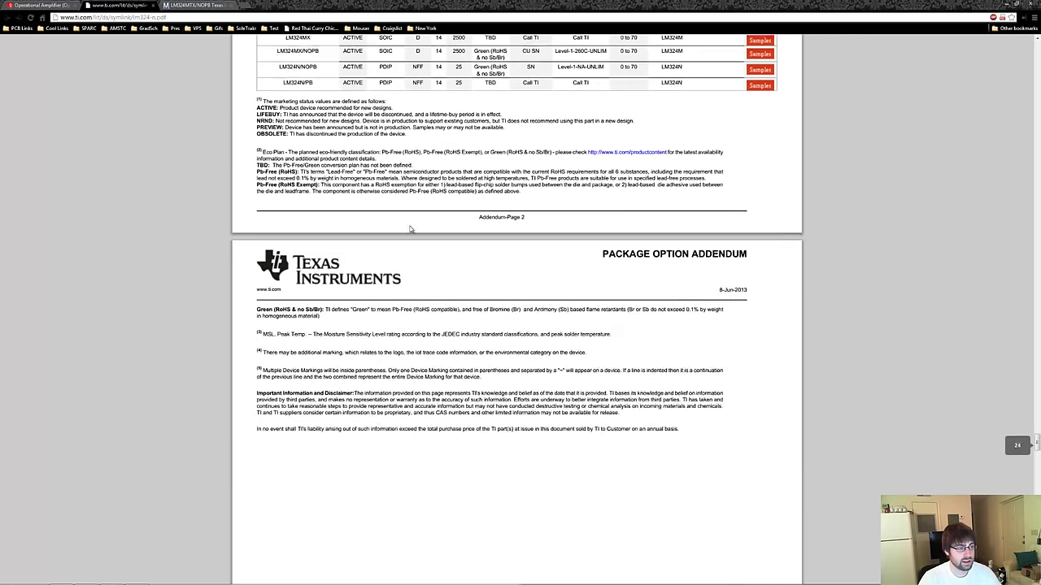
scroll(410, 229, "down", 15)
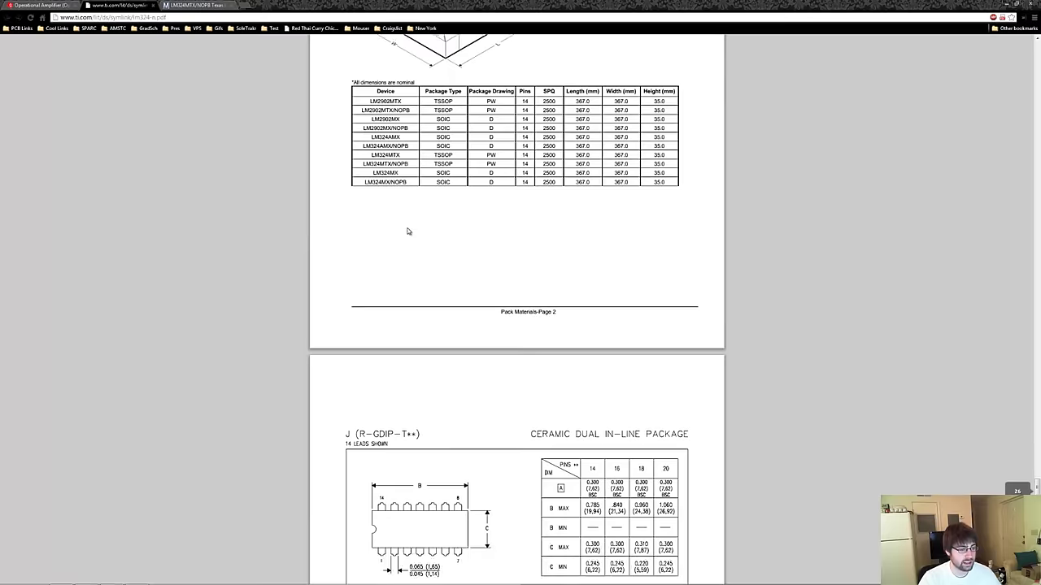
scroll(409, 232, "down", 15)
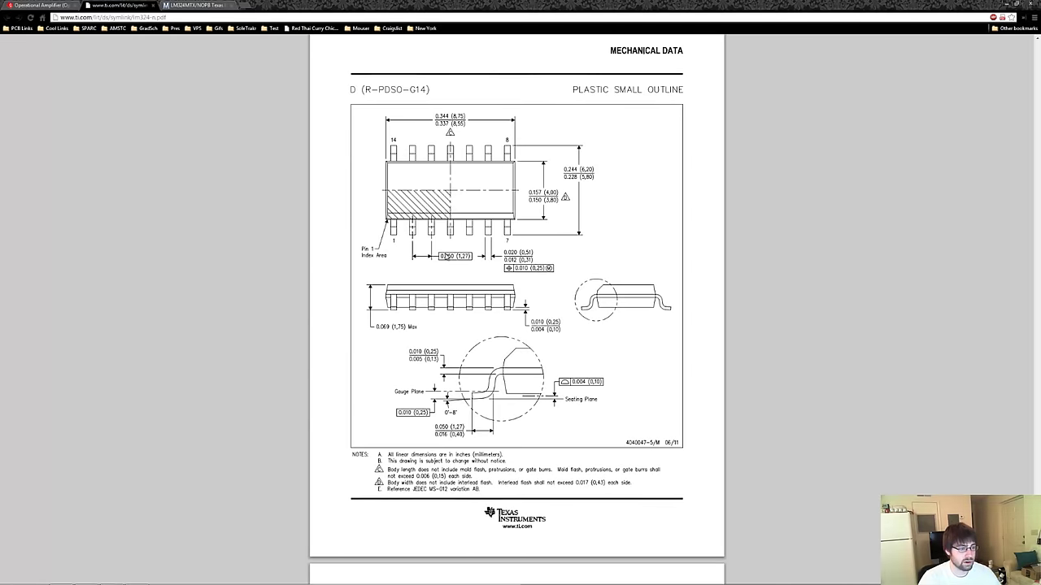
scroll(446, 256, "down", 5)
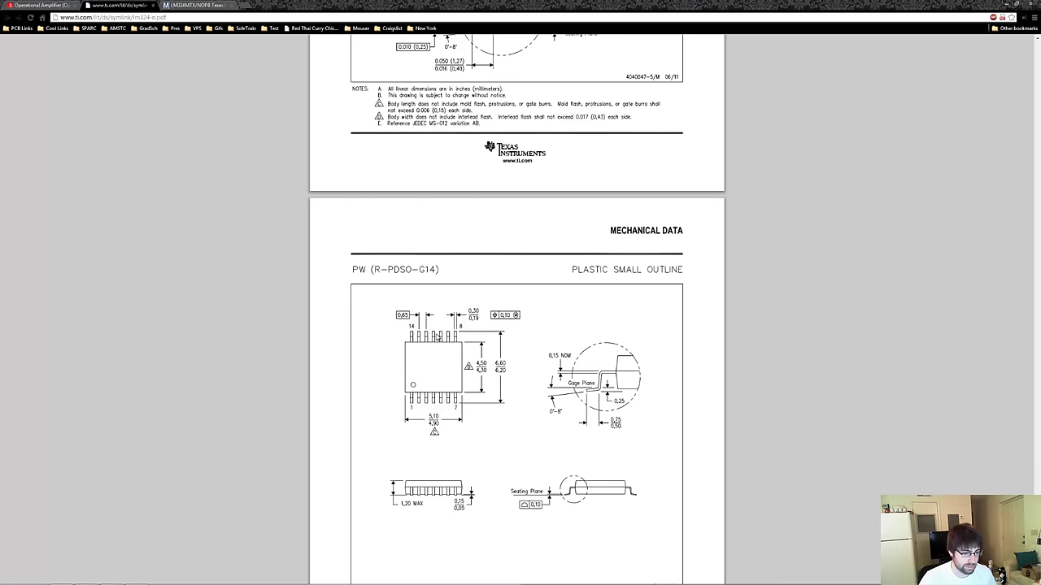
scroll(437, 336, "up", 3)
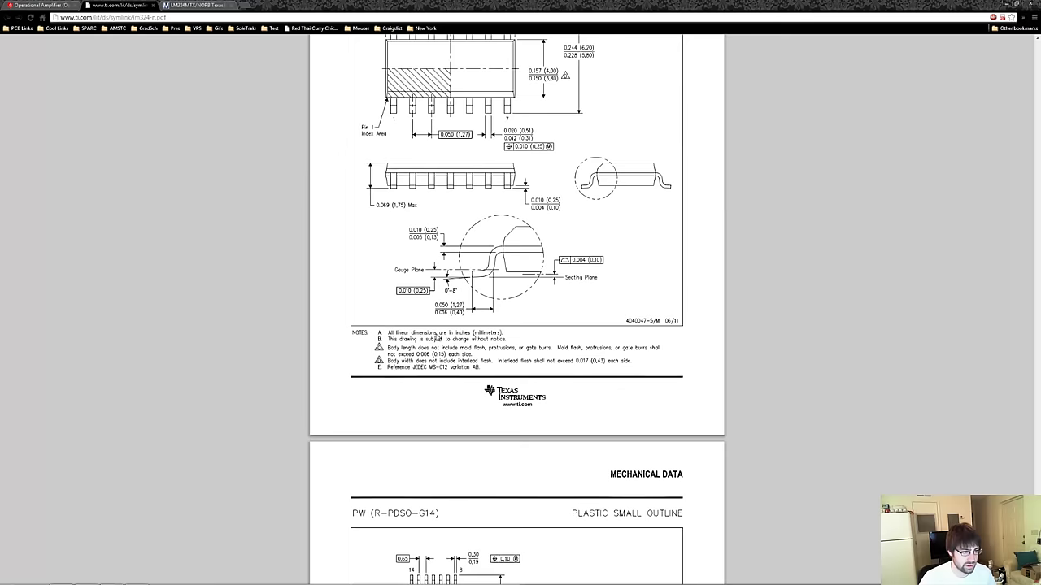
scroll(437, 337, "down", 4)
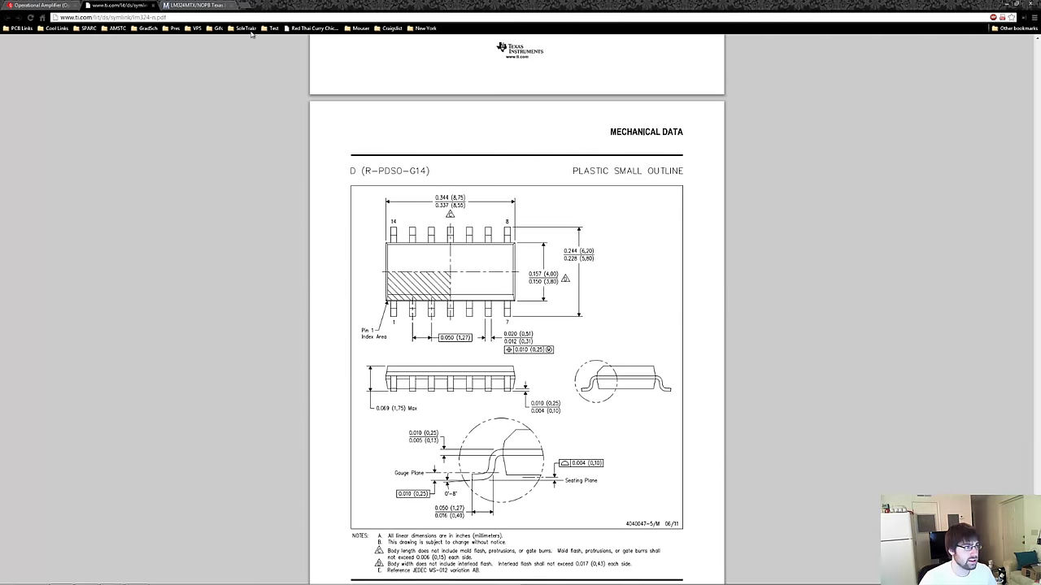
Copy the part number LM324AMX from the tape and reel dimensions table and return to the Mouser product page.
scroll(375, 186, "down", 20)
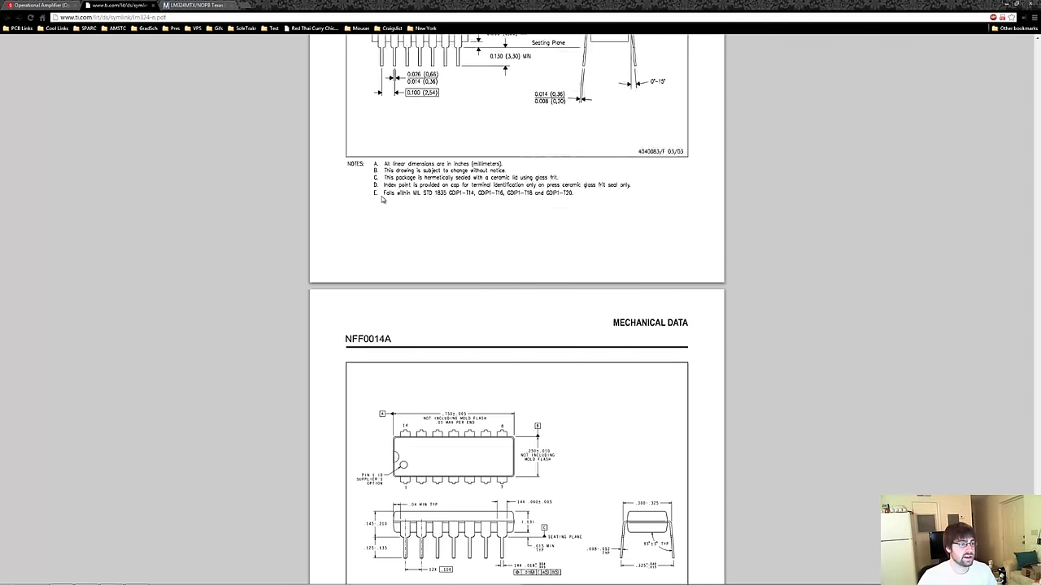
scroll(412, 217, "up", 5)
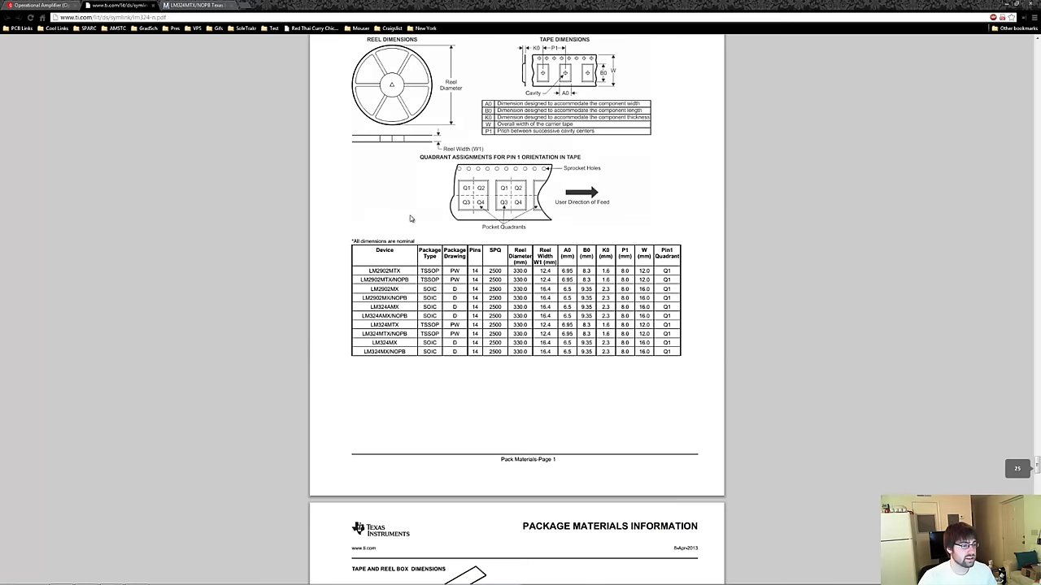
scroll(551, 250, "up", 4)
scroll(551, 250, "down", 3)
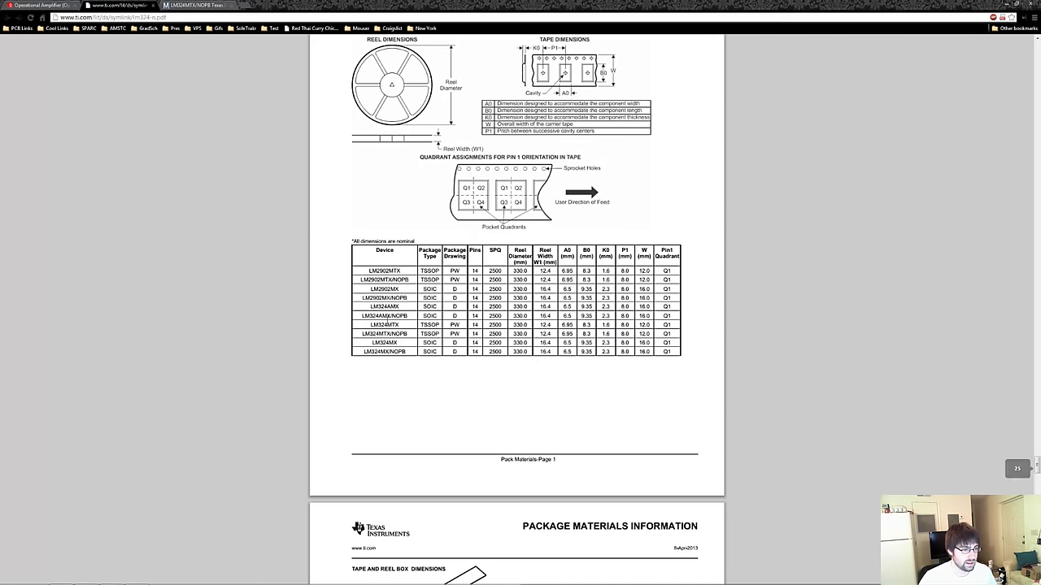
left_click_drag(371, 307, 403, 307)
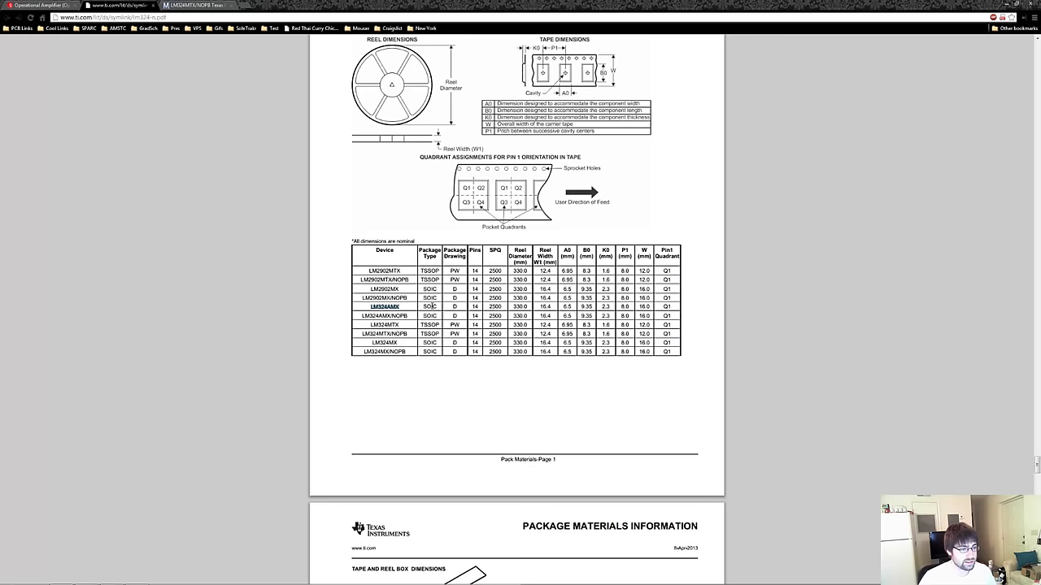
right_click(398, 308)
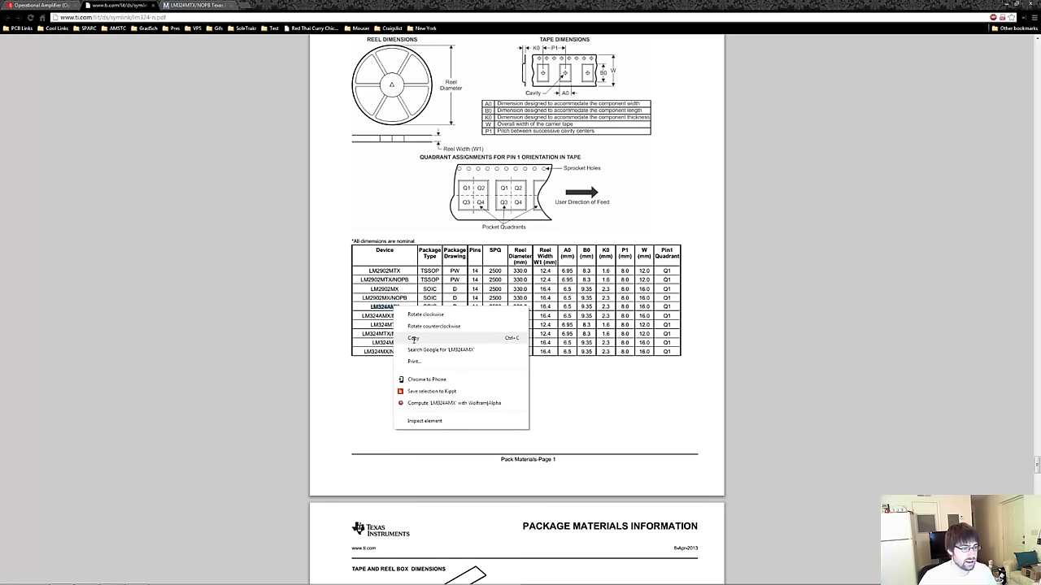
left_click(415, 340)
left_click(188, 4)
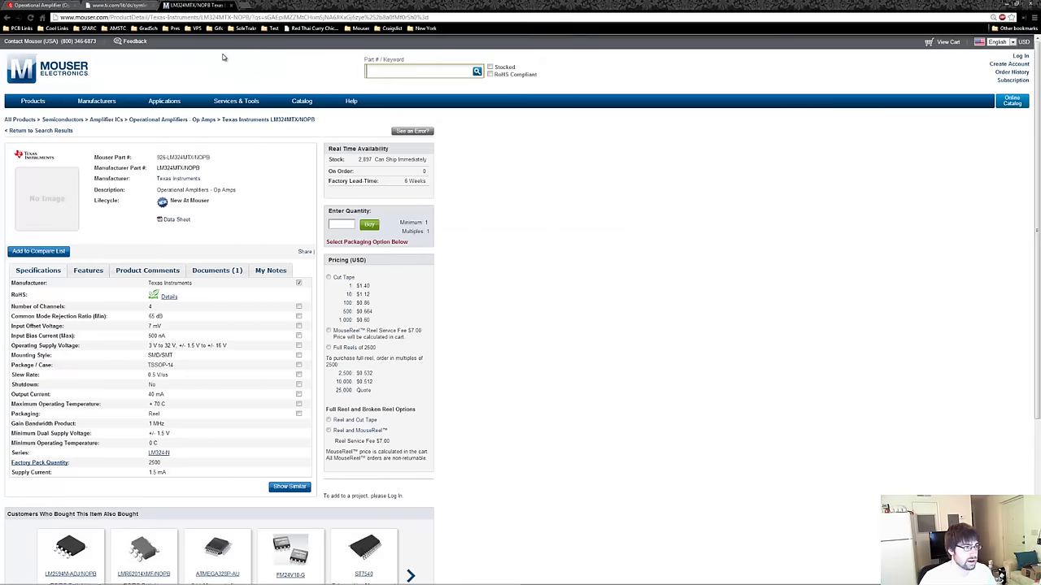
Search Mouser for the copied part number LM324AMX and view the Texas Instruments LM324AMX/NOPB and Fairchild LM324AMX product pages.
right_click(388, 70)
left_click(406, 131)
left_click(476, 73)
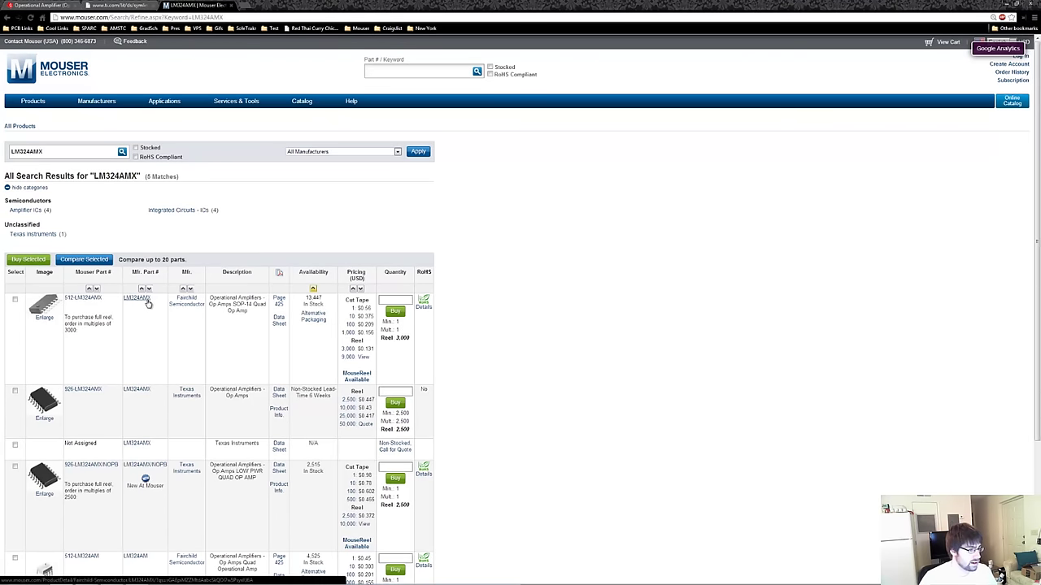
left_click(145, 465)
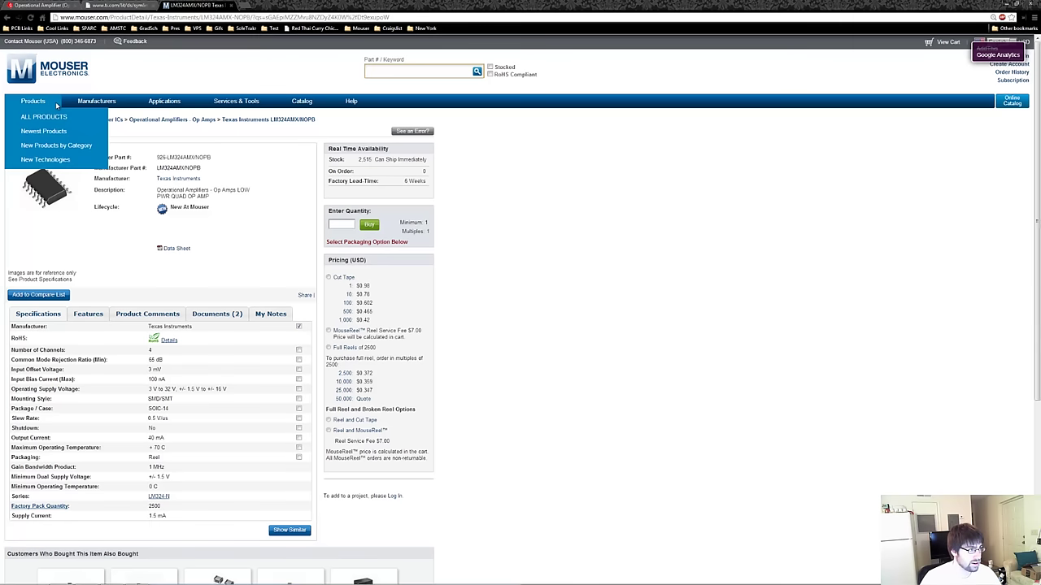
left_click(7, 17)
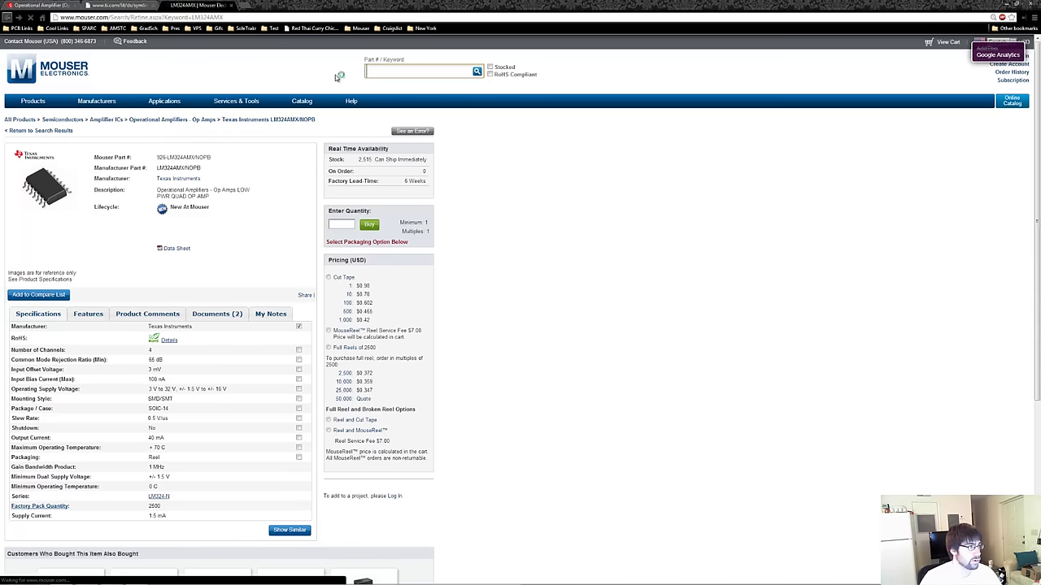
left_click(136, 299)
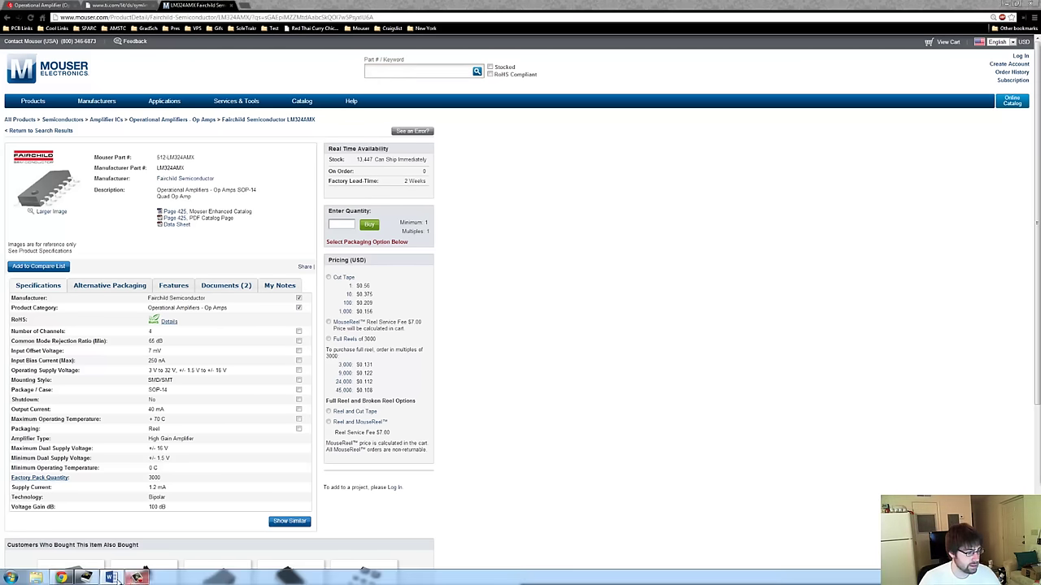
Switch to Altium Designer and examine the finished LM324 breakout board in the 3D view.
left_click(136, 578)
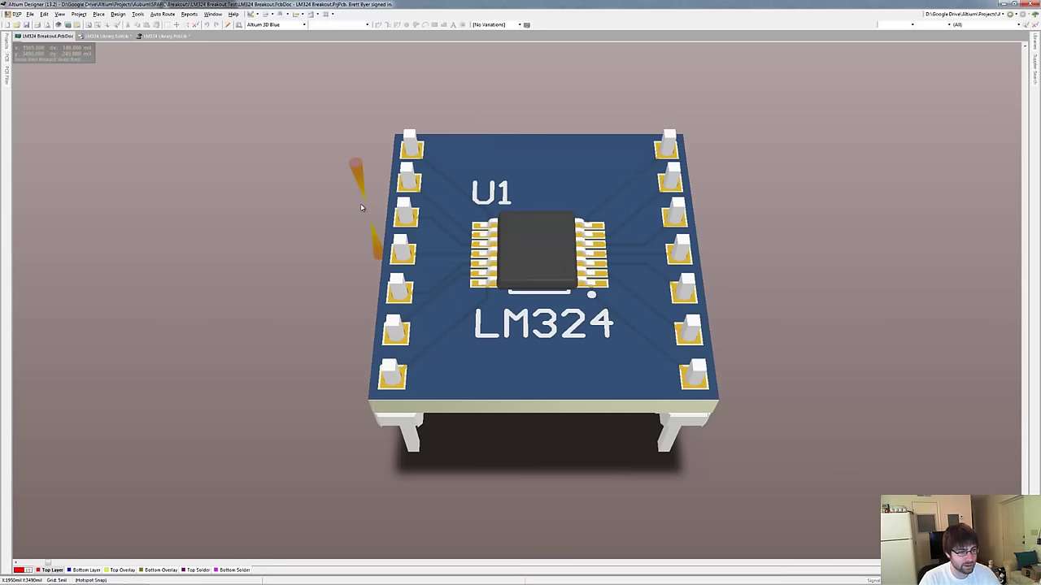
scroll(361, 207, "down", 2, "ctrl")
scroll(558, 178, "up", 2, "ctrl")
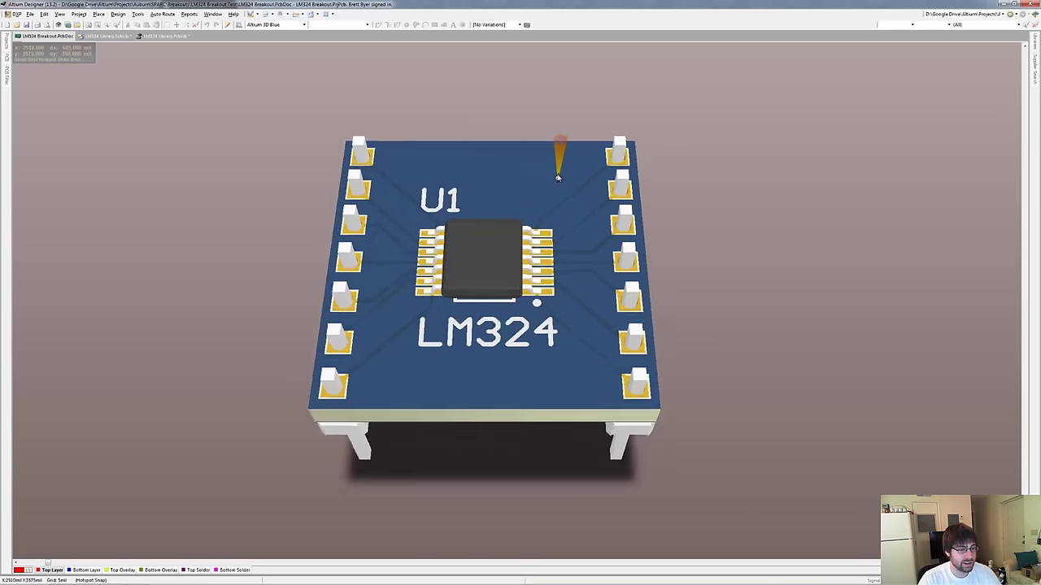
scroll(558, 177, "up", 2, "ctrl")
scroll(674, 175, "down", 1, "ctrl")
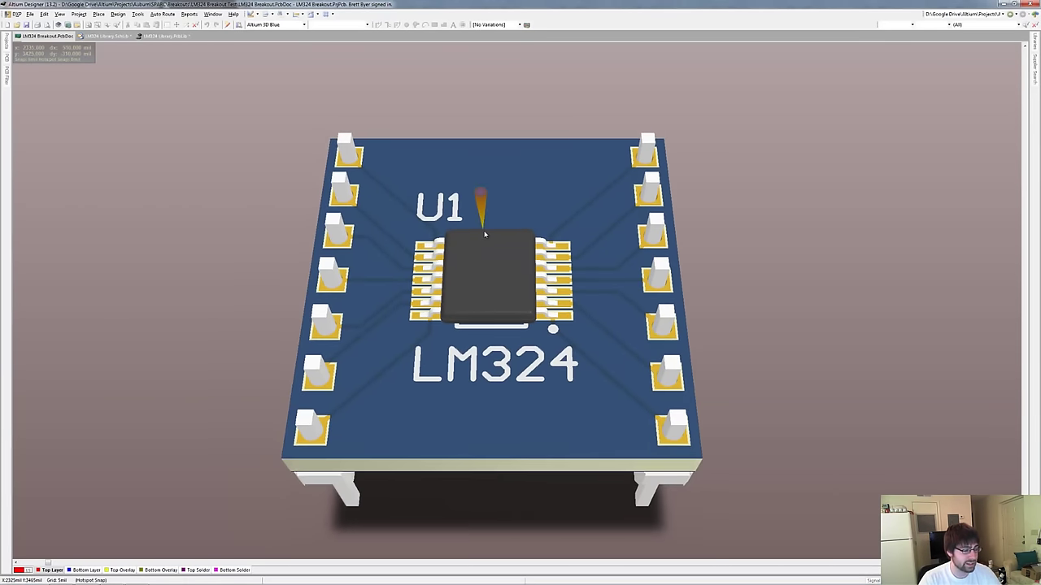
mouse_move(486, 317)
right_mouse_down("shift")
mouse_move(434, 261)
mouse_move(423, 283)
mouse_move(482, 335)
right_mouse_up("shift")
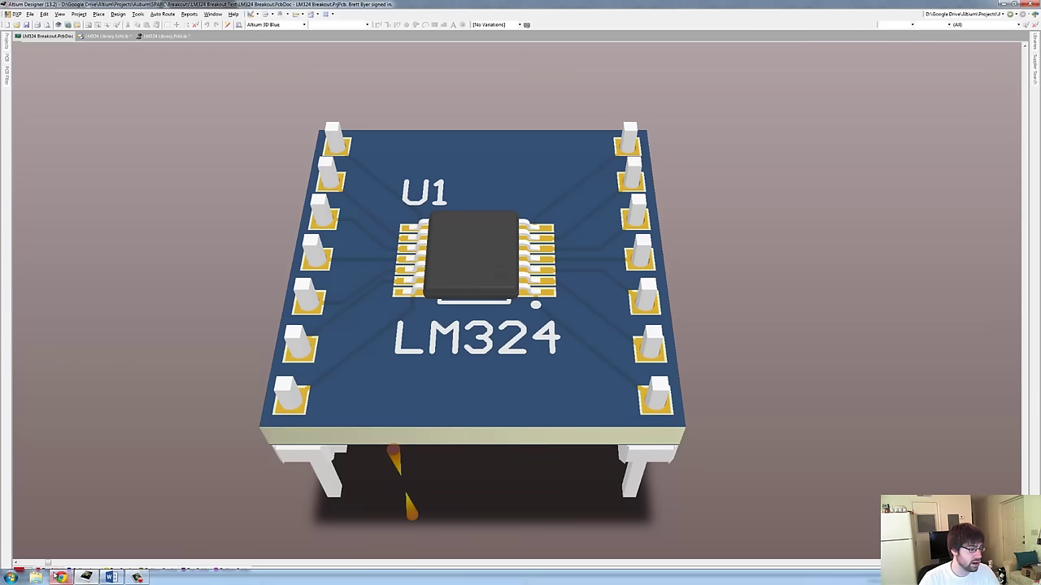
Return to Chrome, search Google for eagle cadsoft in a new tab, and open the CadSoft EAGLE website.
left_click(59, 577)
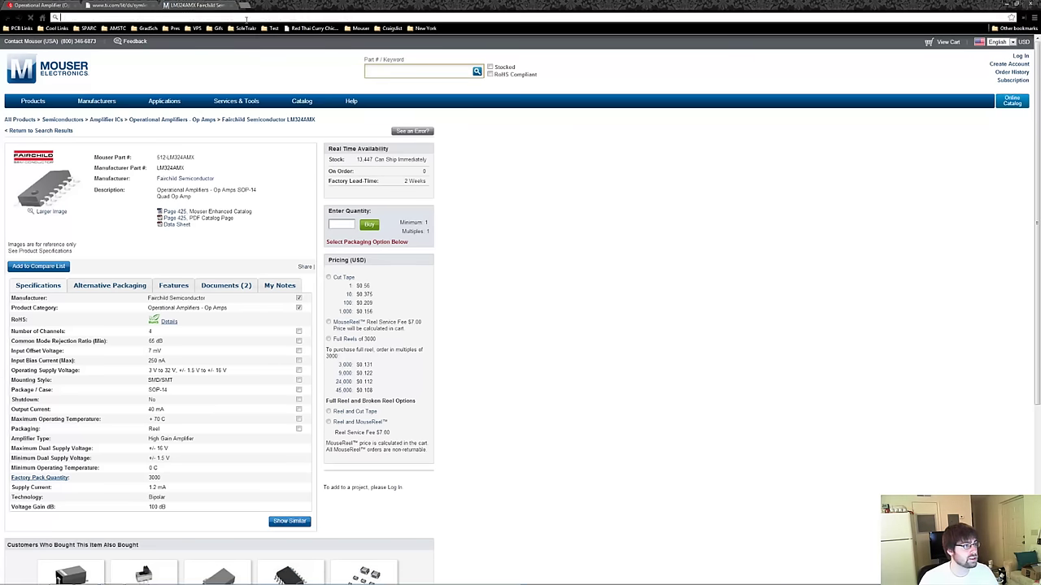
key("ctrl+t")
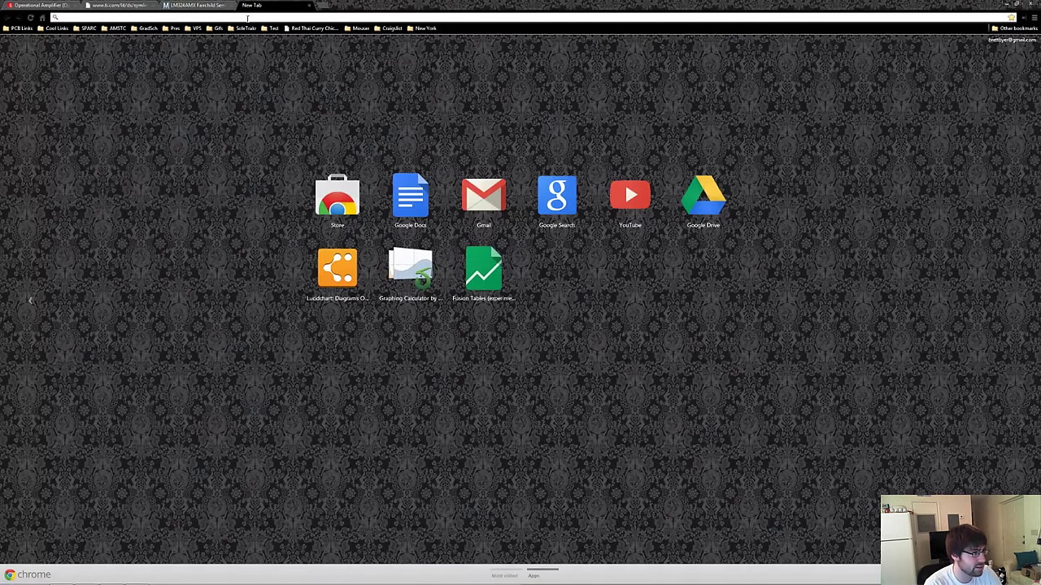
type("eagl")
key("Down")
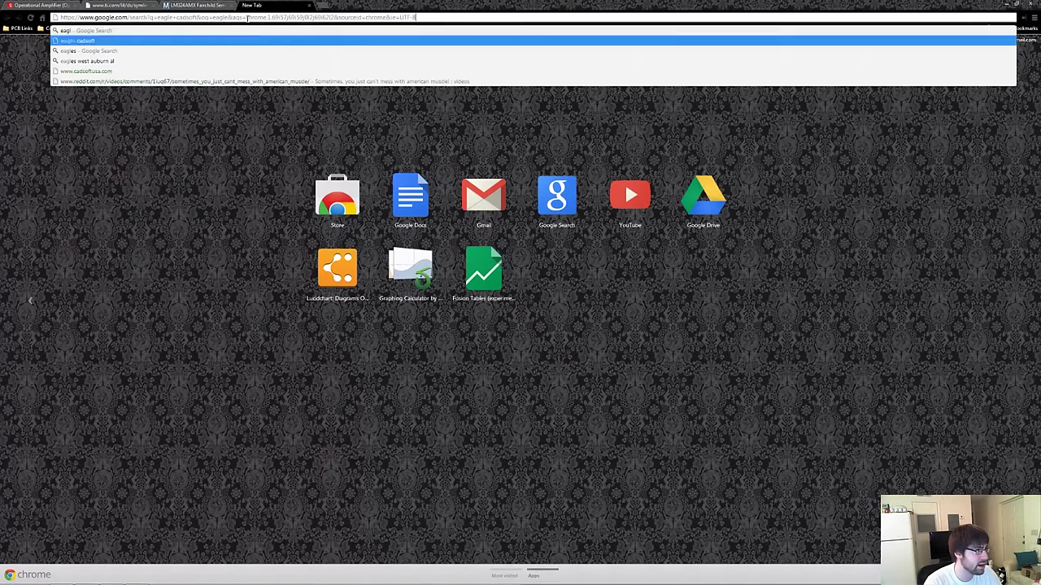
key("Return")
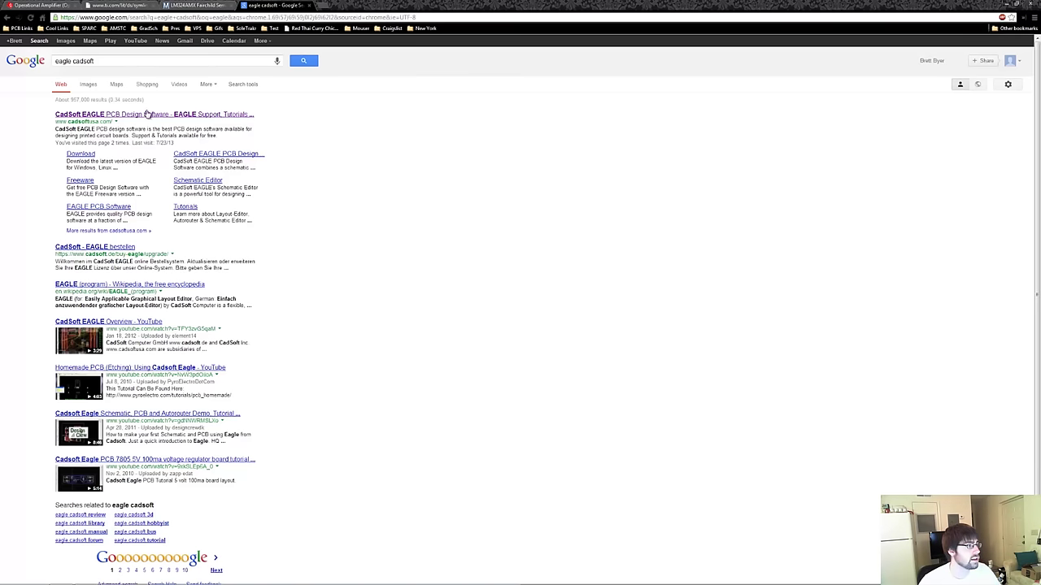
left_click(146, 114)
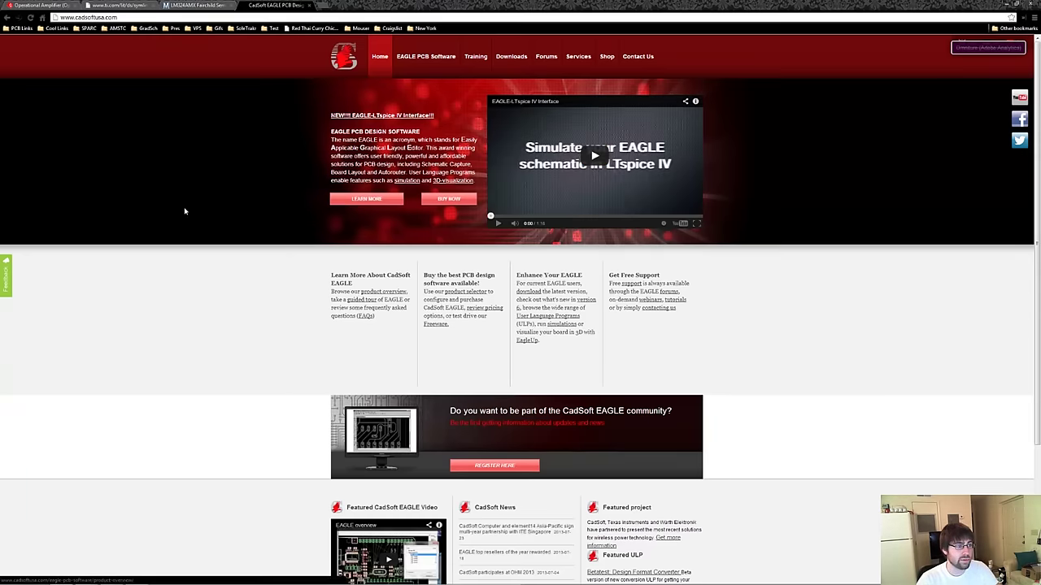
Search Google for kicad in the same tab and open the KiCad EDA Software Suite page.
left_click(314, 16)
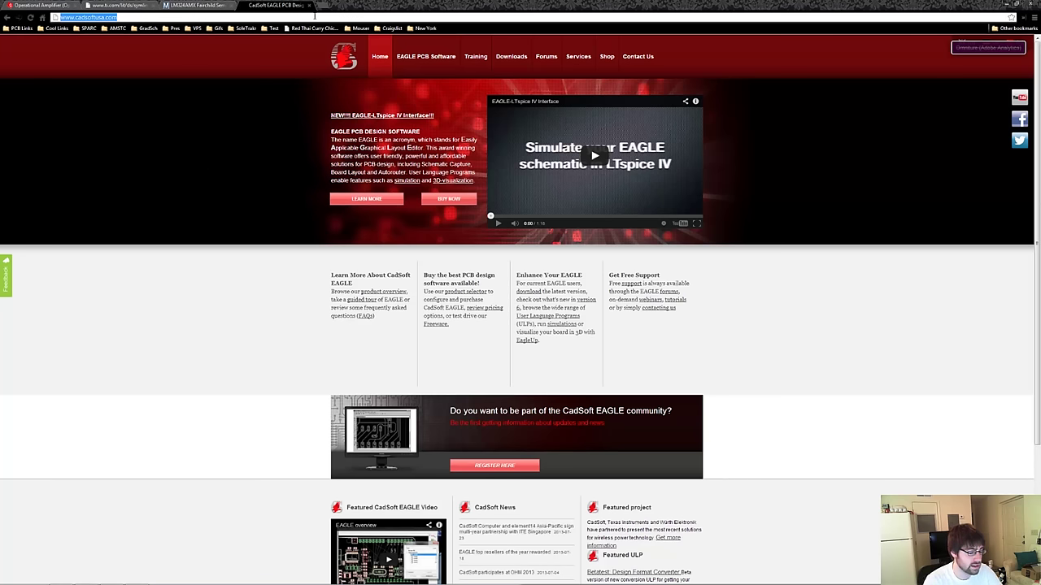
type("kicad")
key("Return")
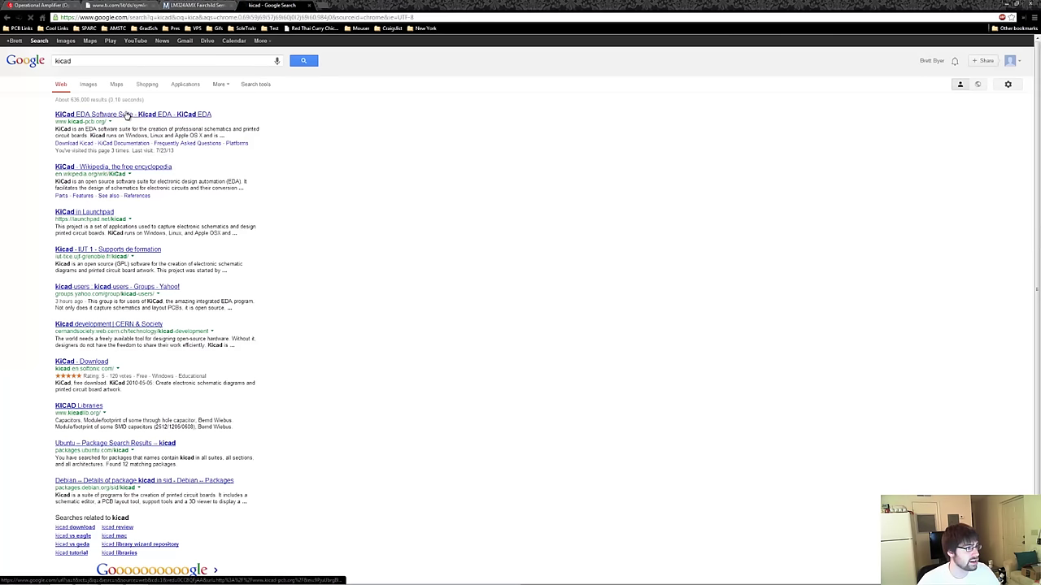
left_click(127, 115)
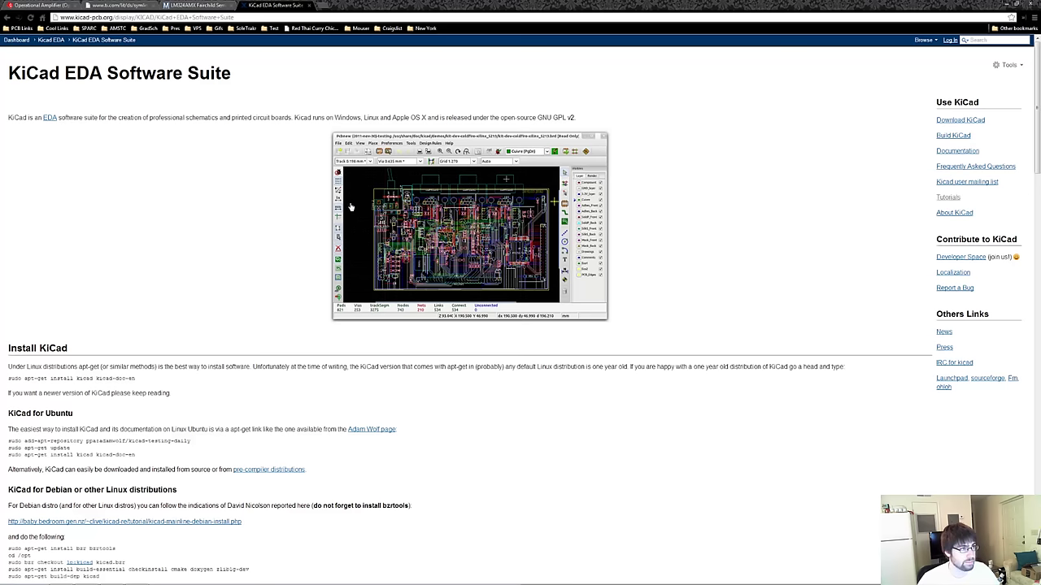
Switch back to Altium Designer with the 3D view of the LM324 breakout board.
mouse_move(208, 575)
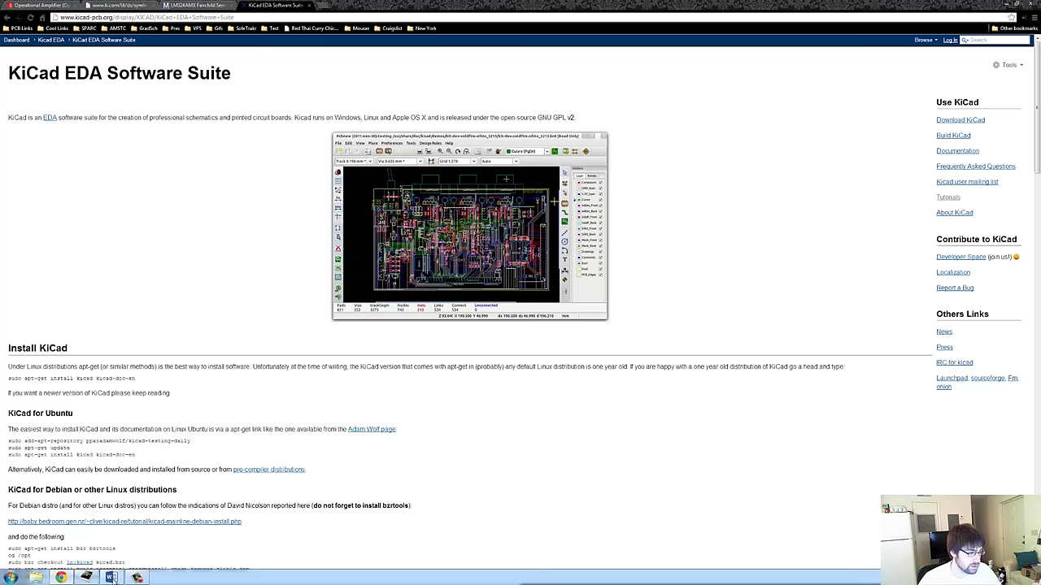
left_click(87, 579)
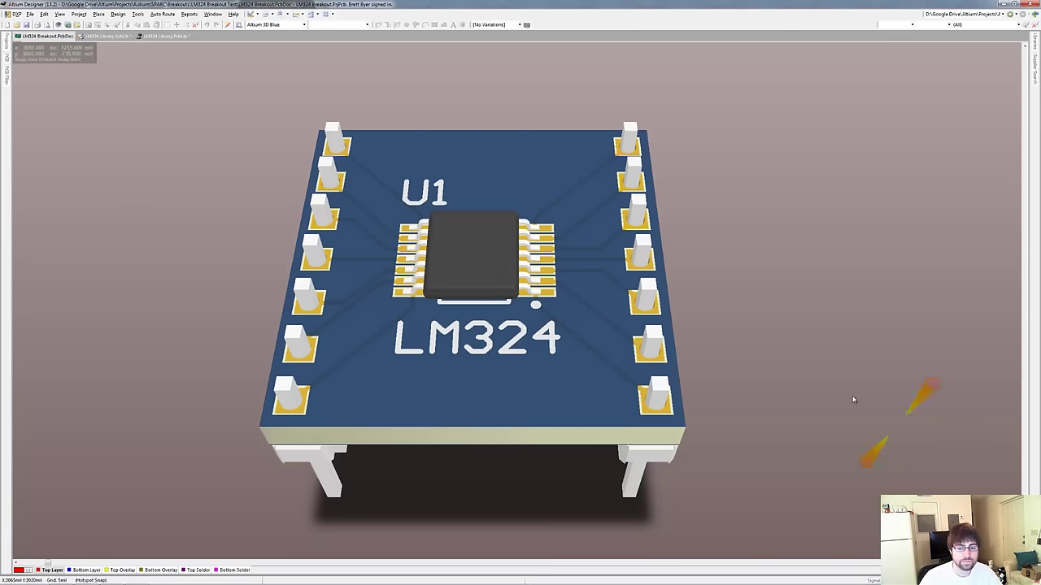
right_click_drag(737, 326, 781, 294)
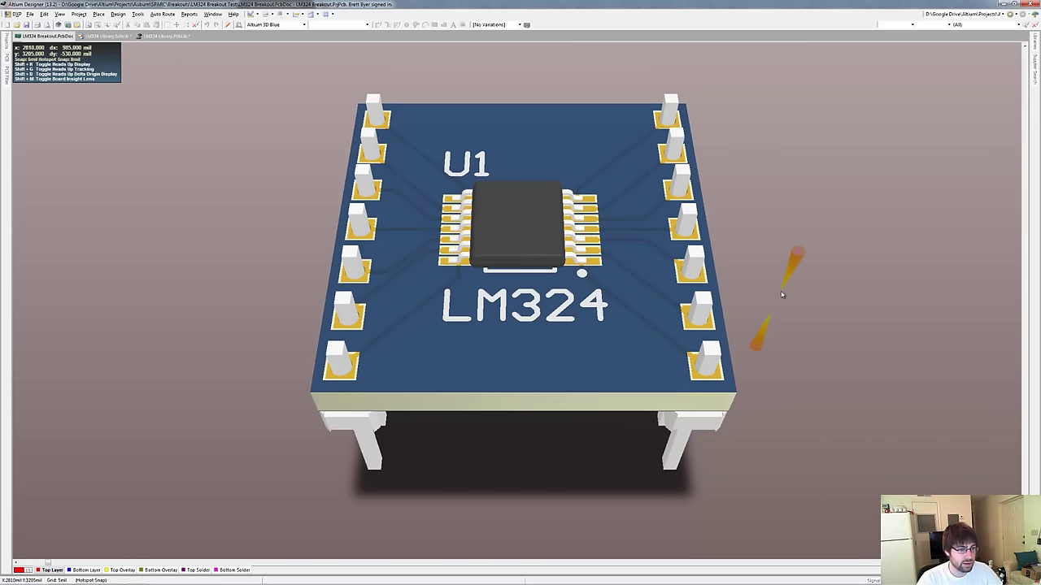
mouse_move(6, 69)
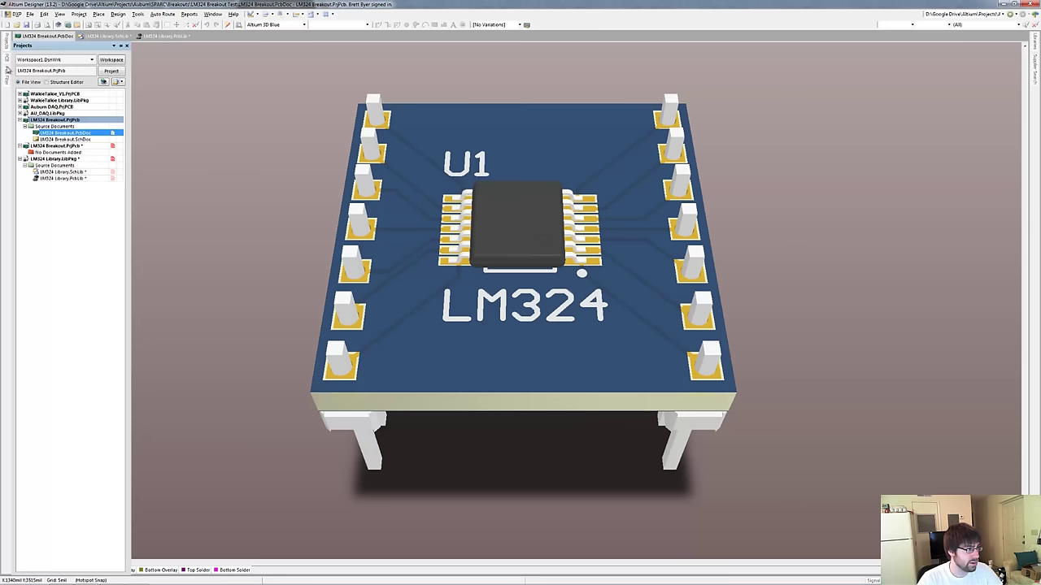
left_click(31, 16)
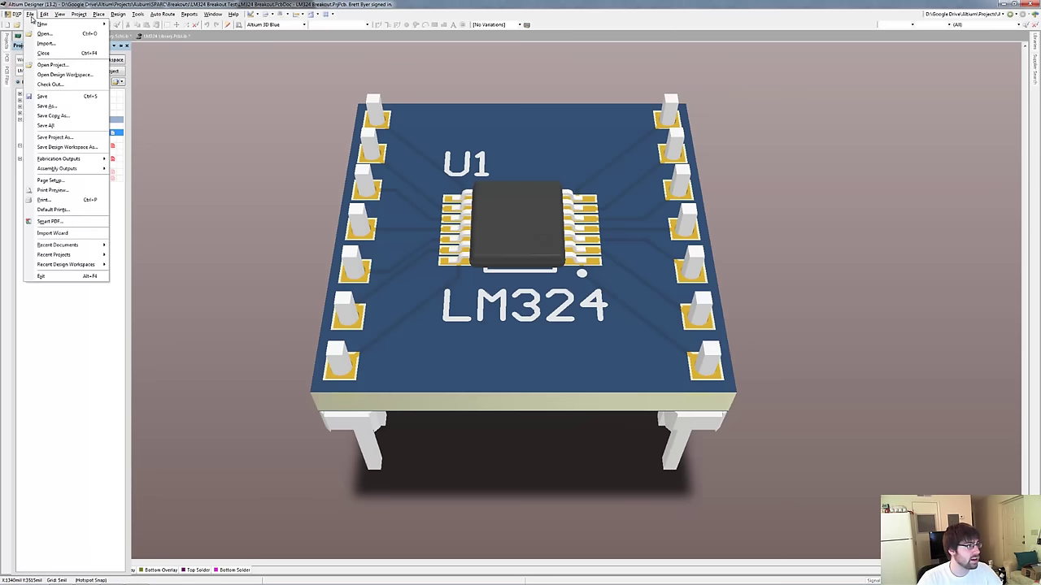
mouse_move(39, 28)
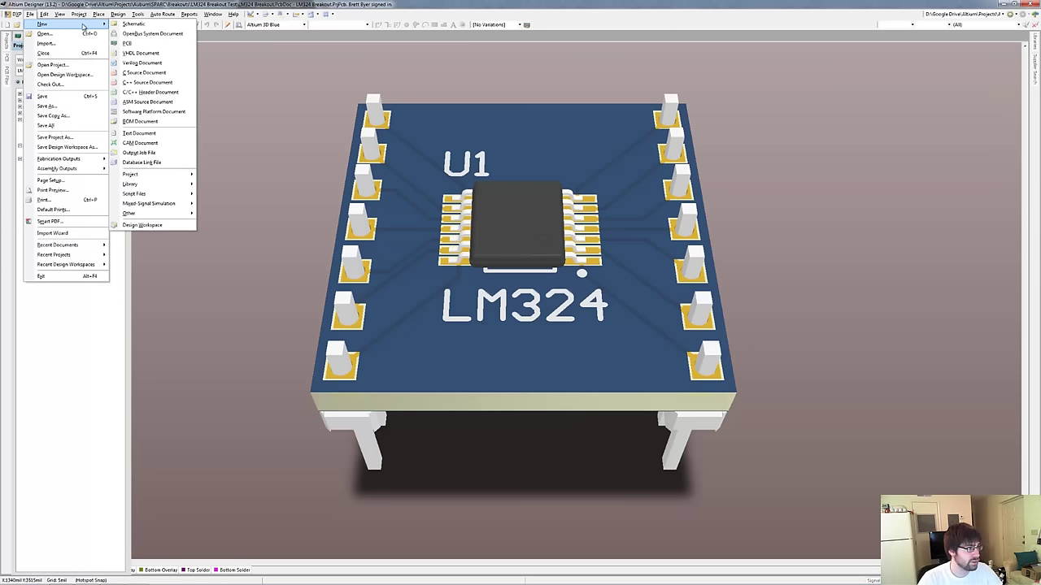
mouse_move(183, 174)
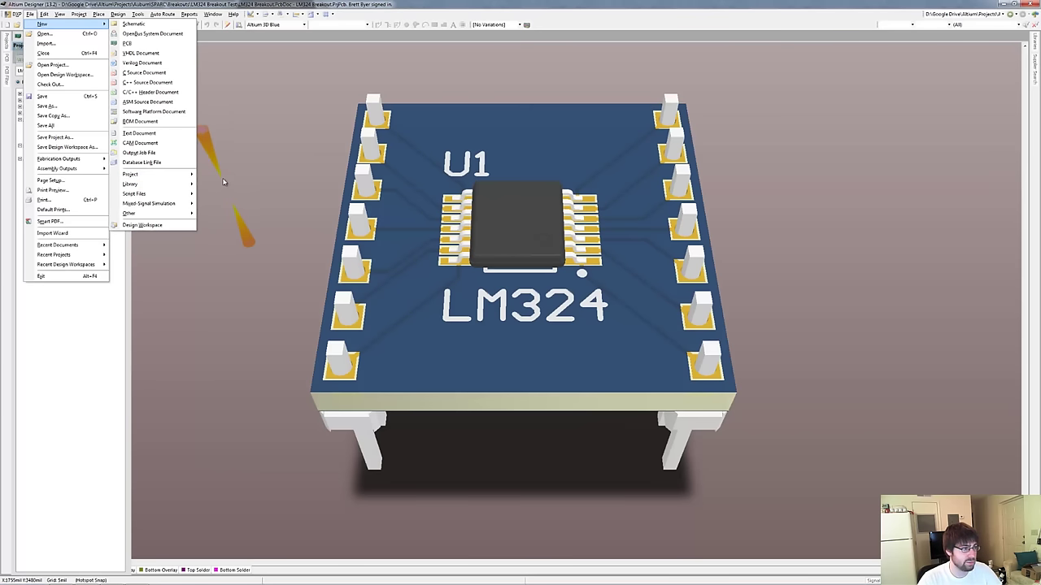
left_click(232, 176)
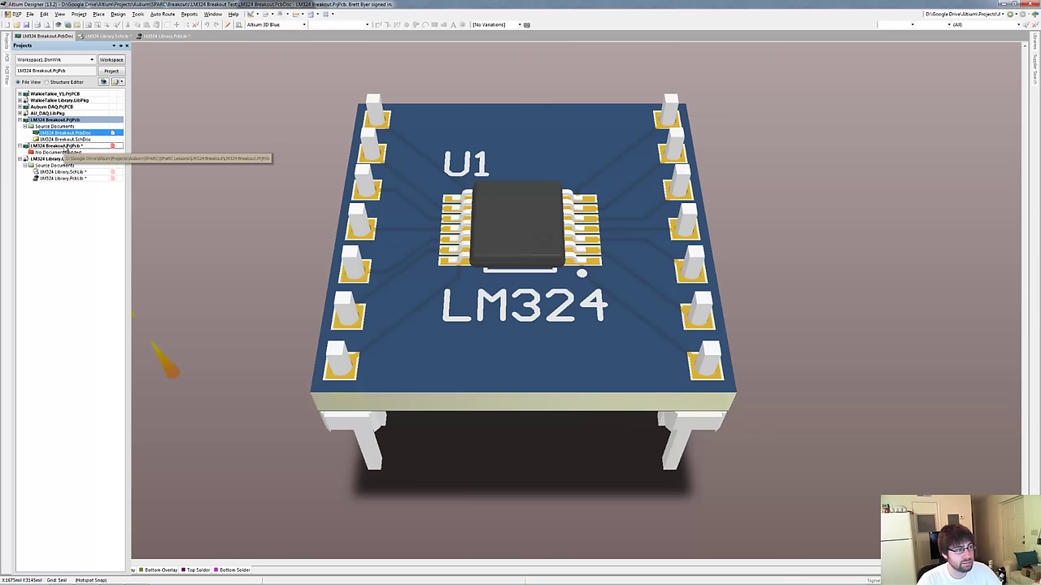
Add a new schematic document to the empty LM324 Breakout.PrjPcb project.
right_click(67, 152)
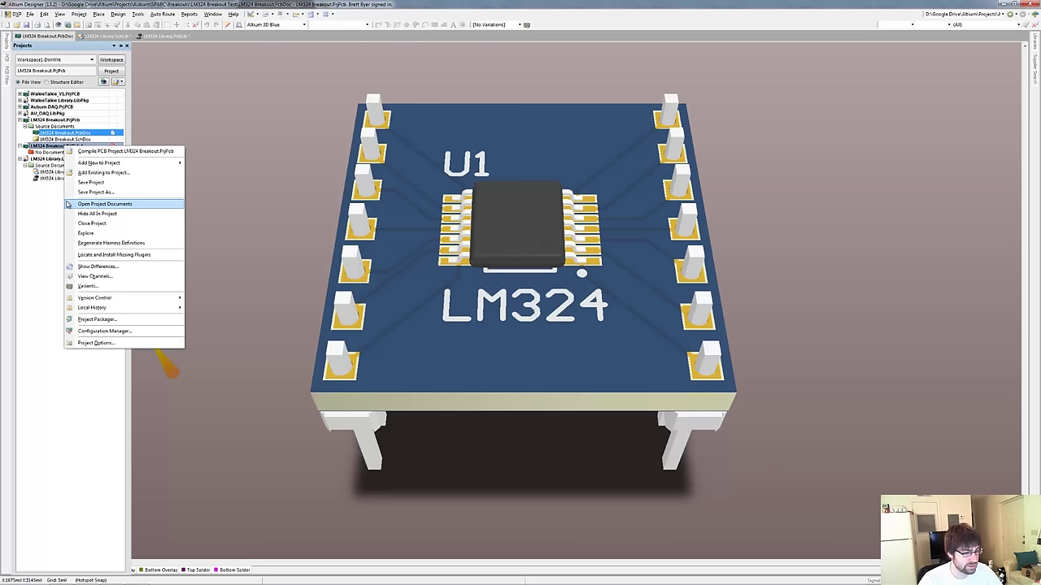
mouse_move(175, 163)
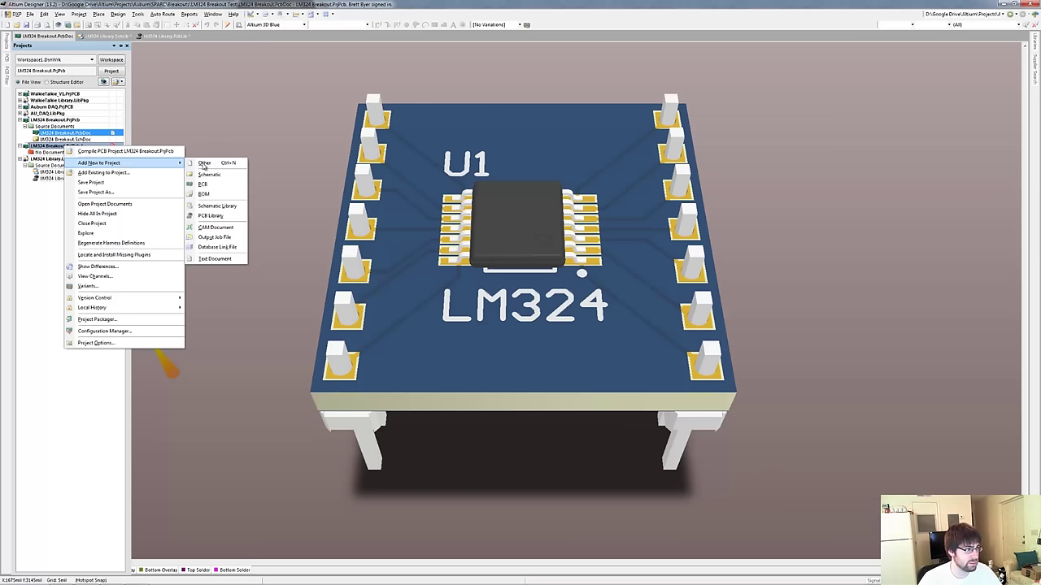
left_click(221, 178)
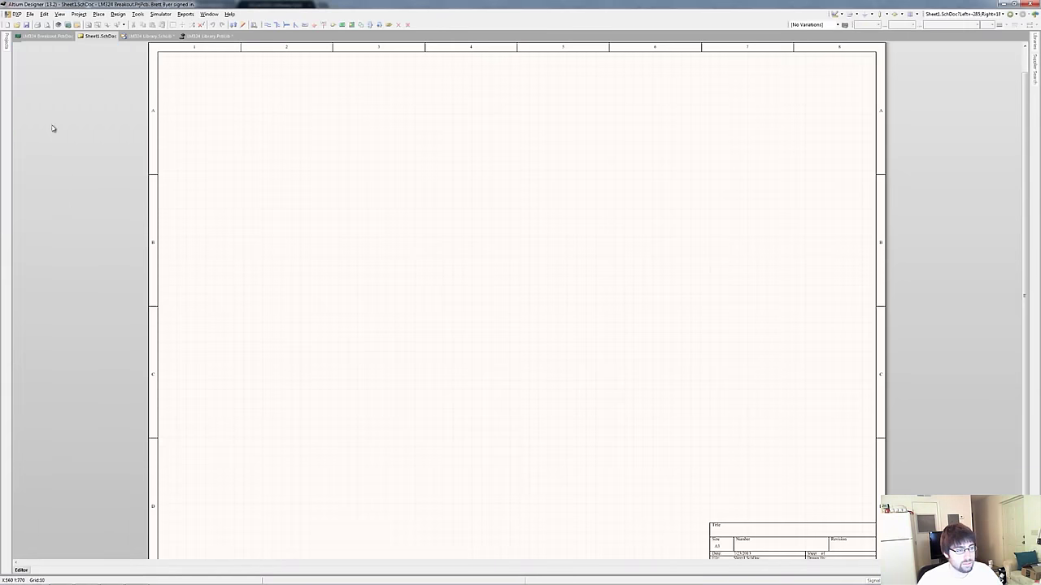
Save the new schematic as LM324 Breakout.SchDoc in the LM324 Breakout folder, replacing the existing file of that name.
mouse_move(9, 54)
right_click(57, 158)
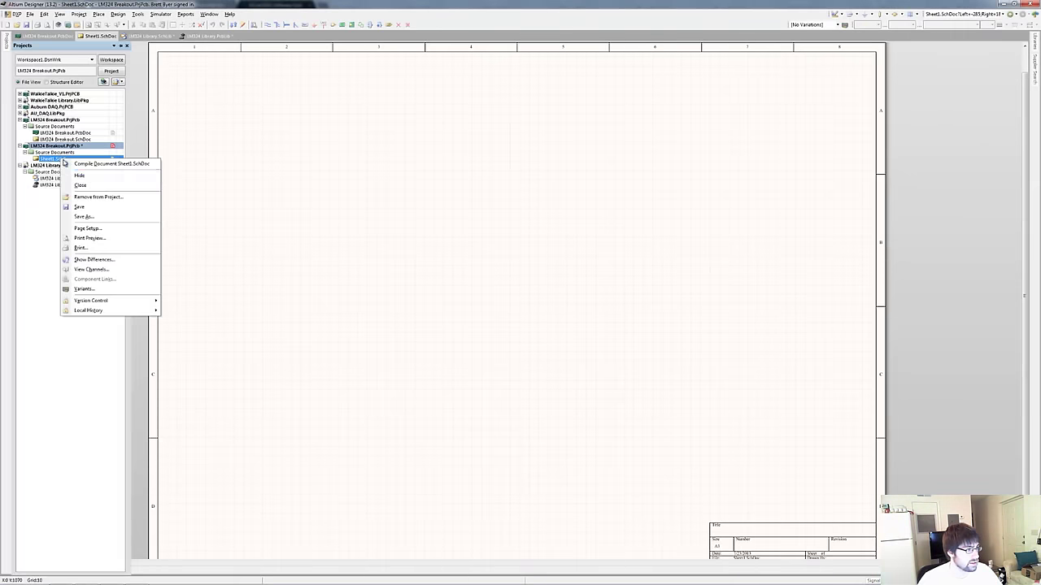
left_click(90, 216)
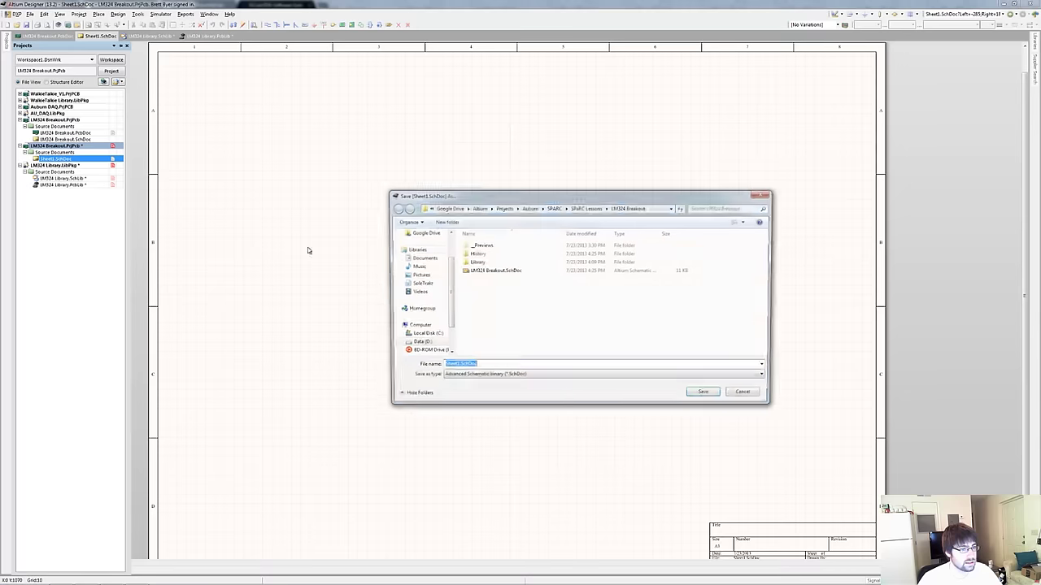
left_click(487, 270)
left_click(706, 396)
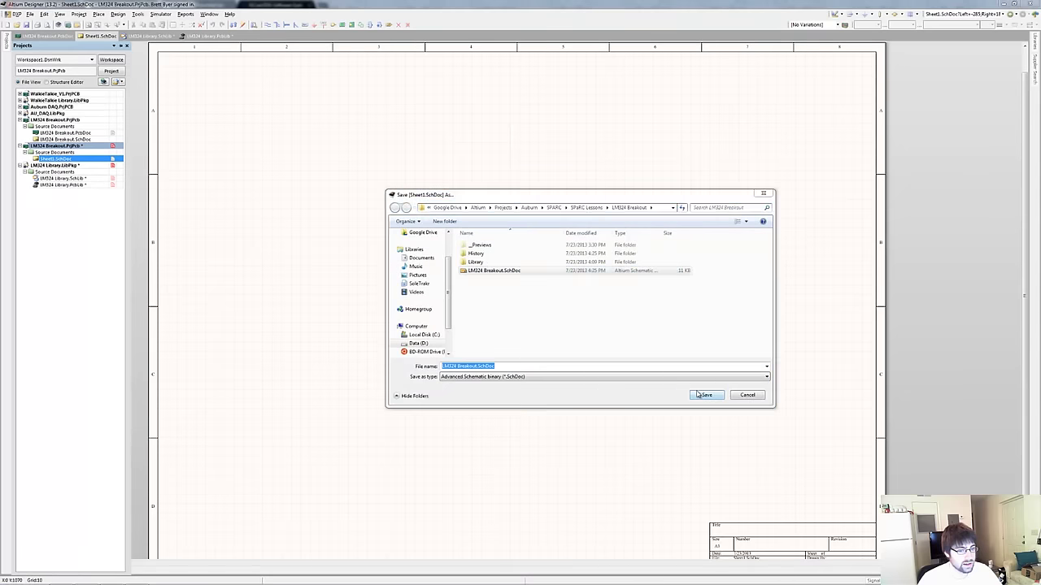
left_click(545, 299)
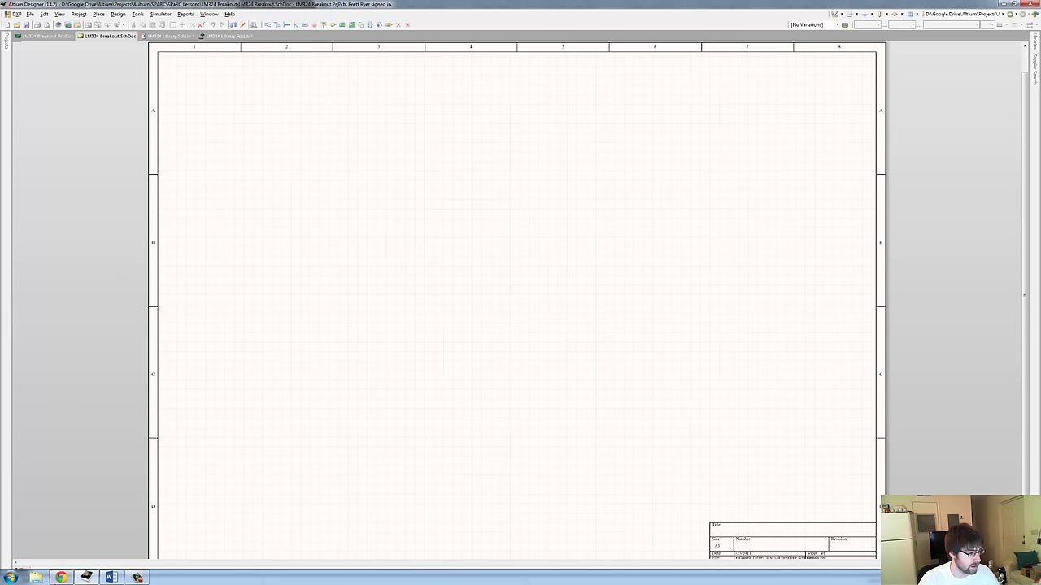
Create a new integrated library project in the workspace.
left_click(37, 578)
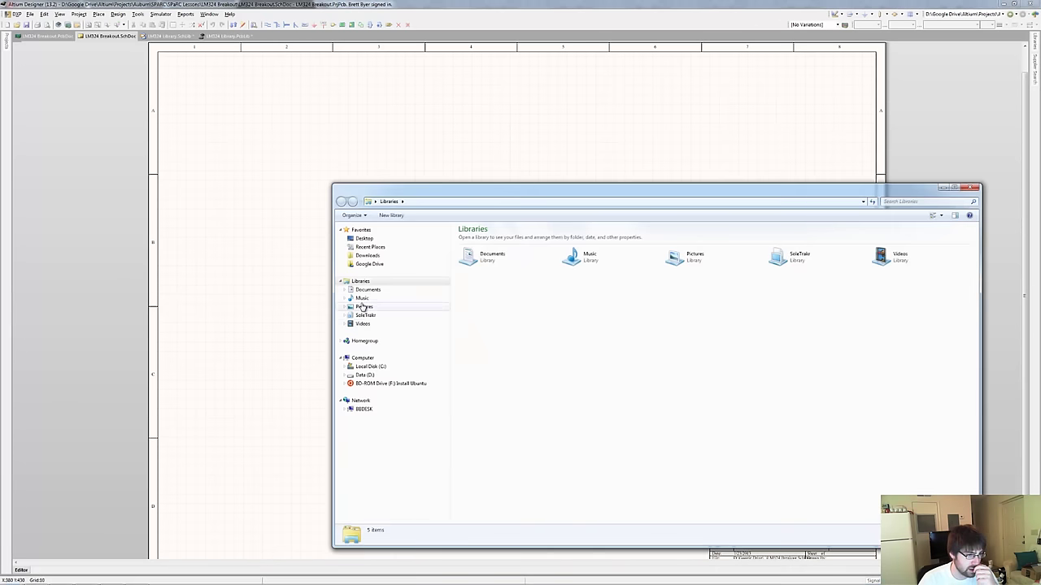
left_click(976, 188)
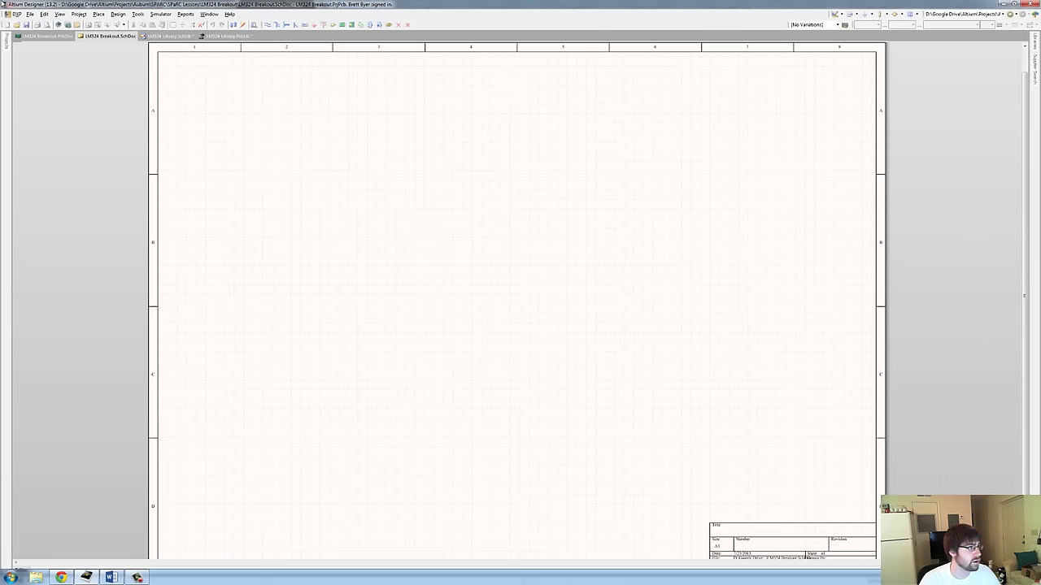
mouse_move(6, 43)
left_click(30, 14)
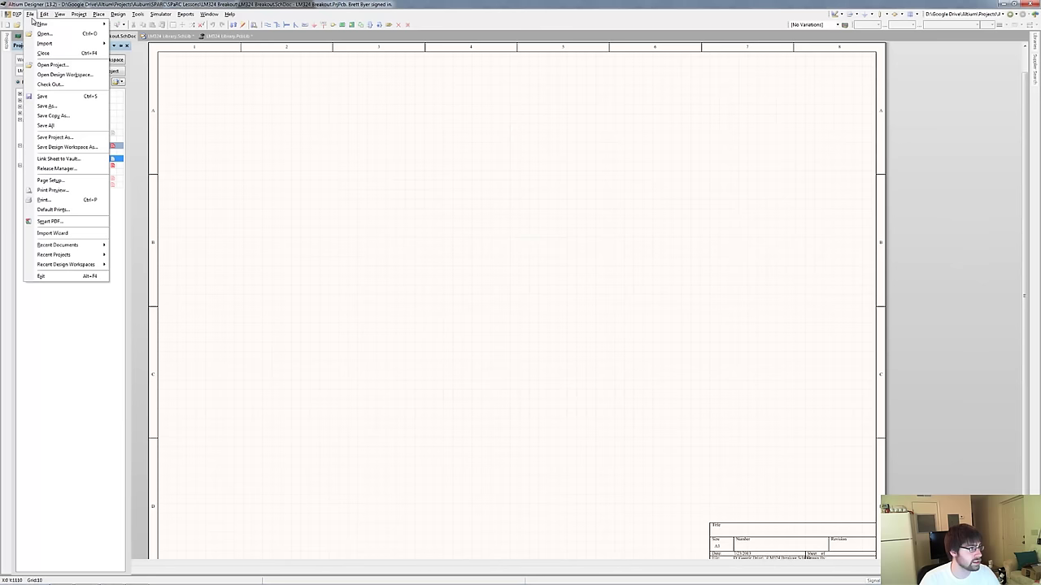
mouse_move(42, 24)
mouse_move(177, 175)
left_click(231, 203)
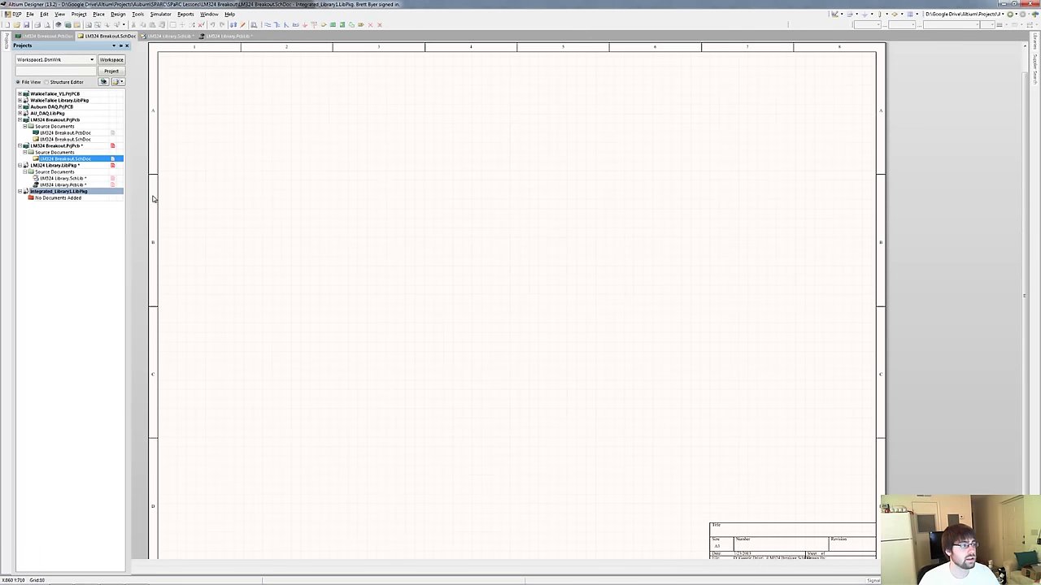
right_click(47, 192)
left_click(77, 250)
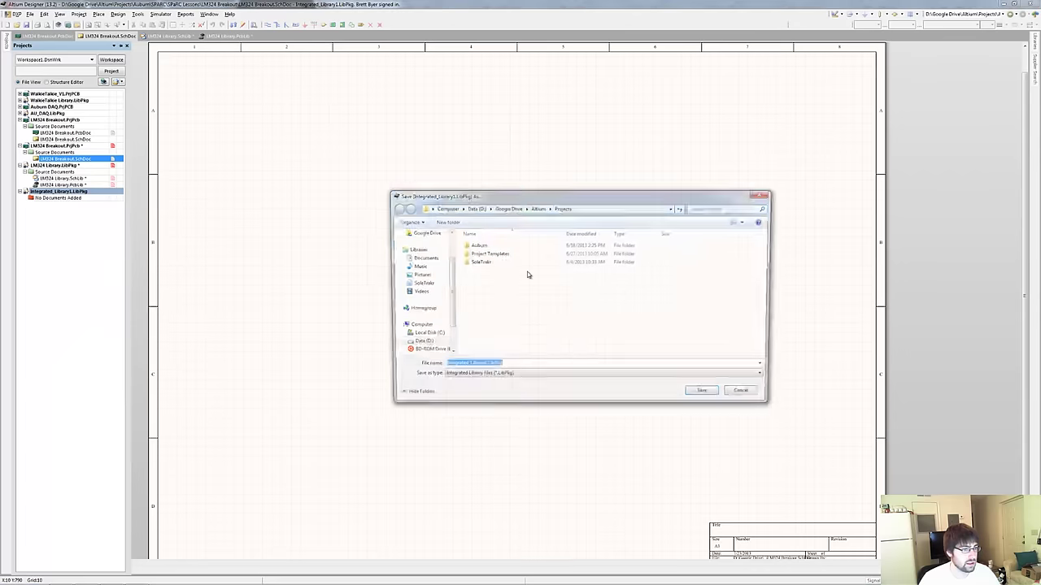
double_click(486, 245)
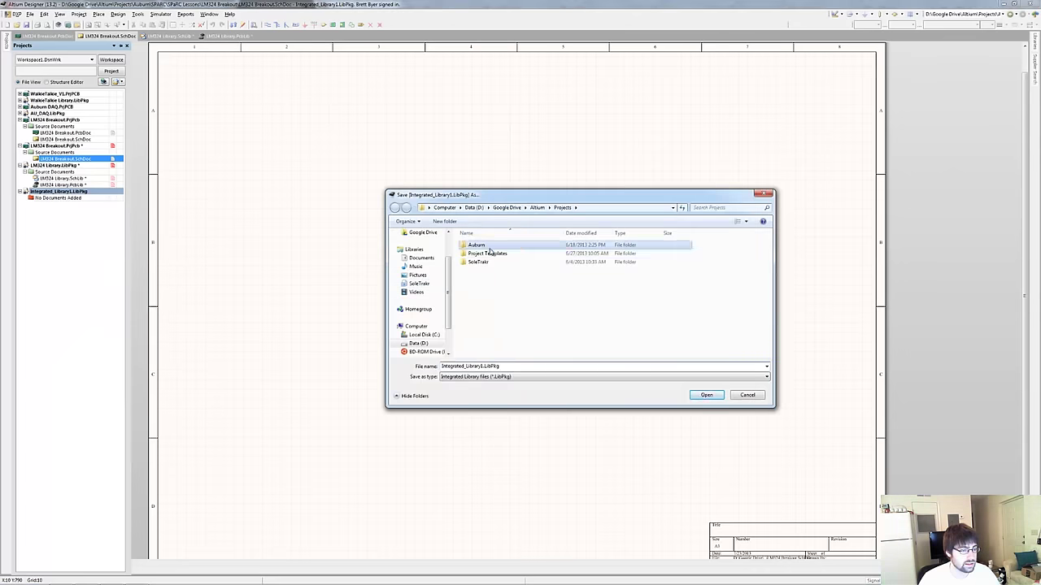
double_click(492, 253)
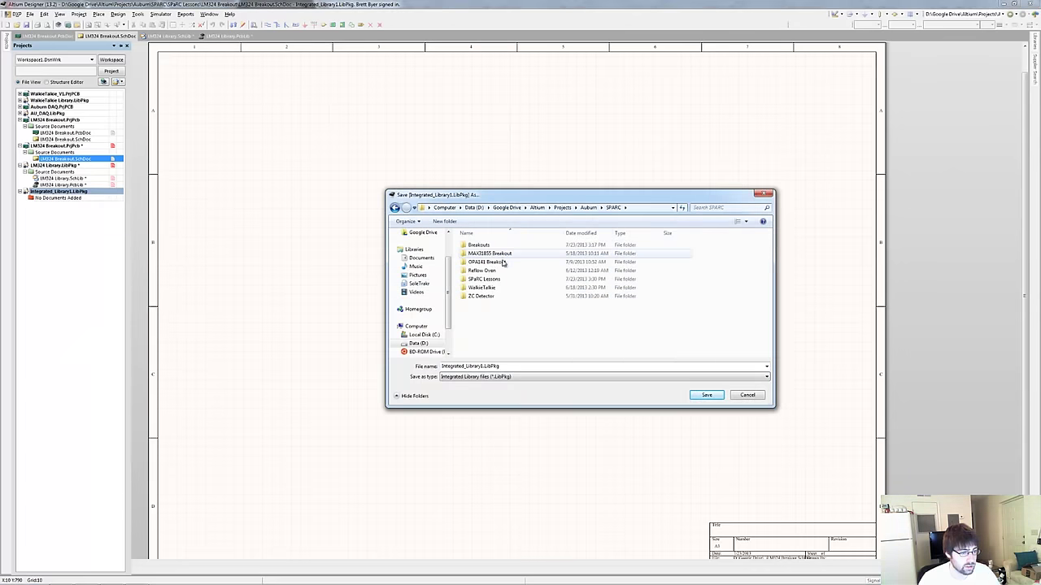
double_click(488, 279)
double_click(492, 246)
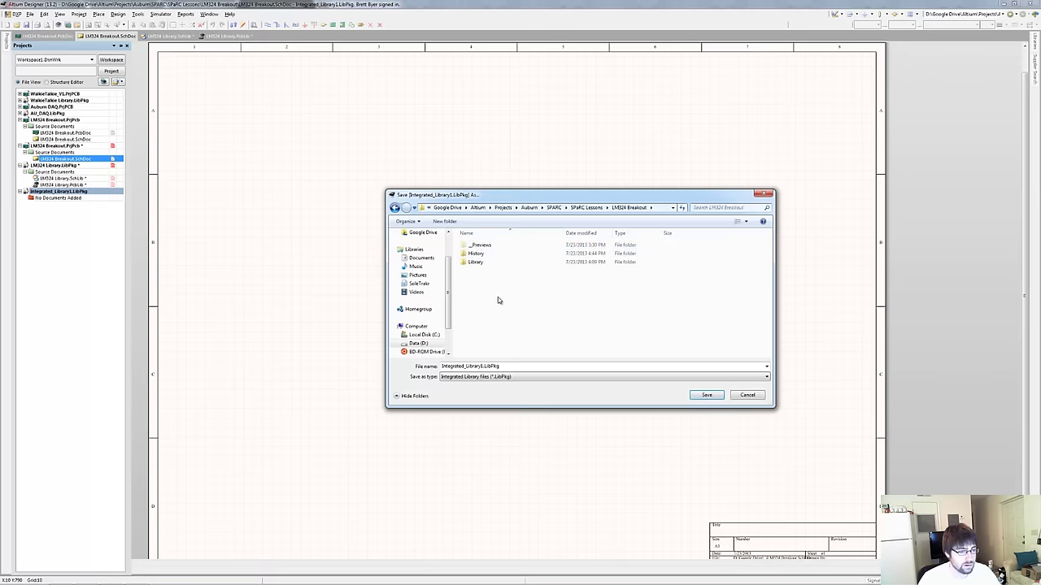
double_click(476, 262)
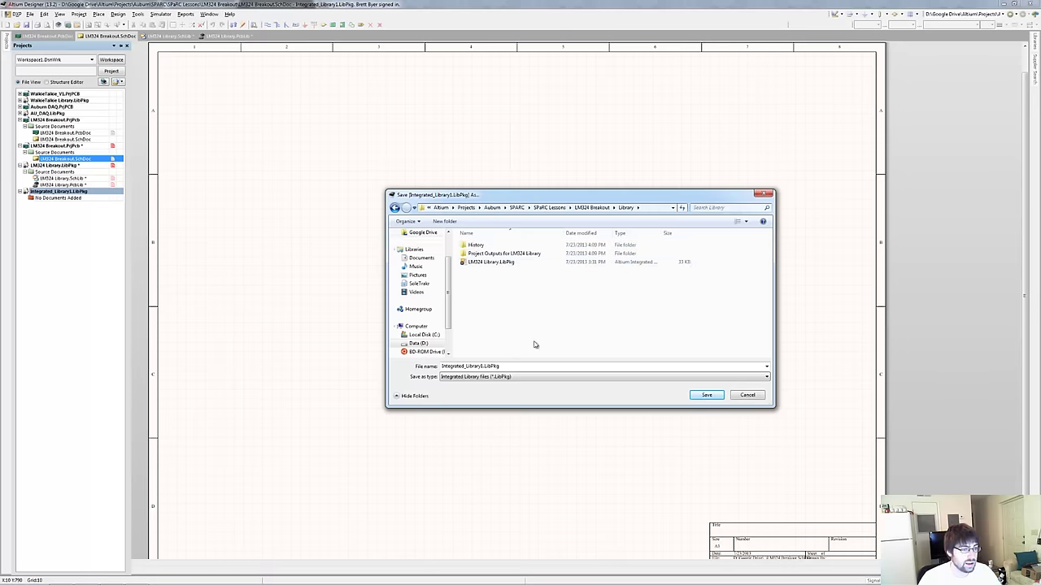
left_click(741, 396)
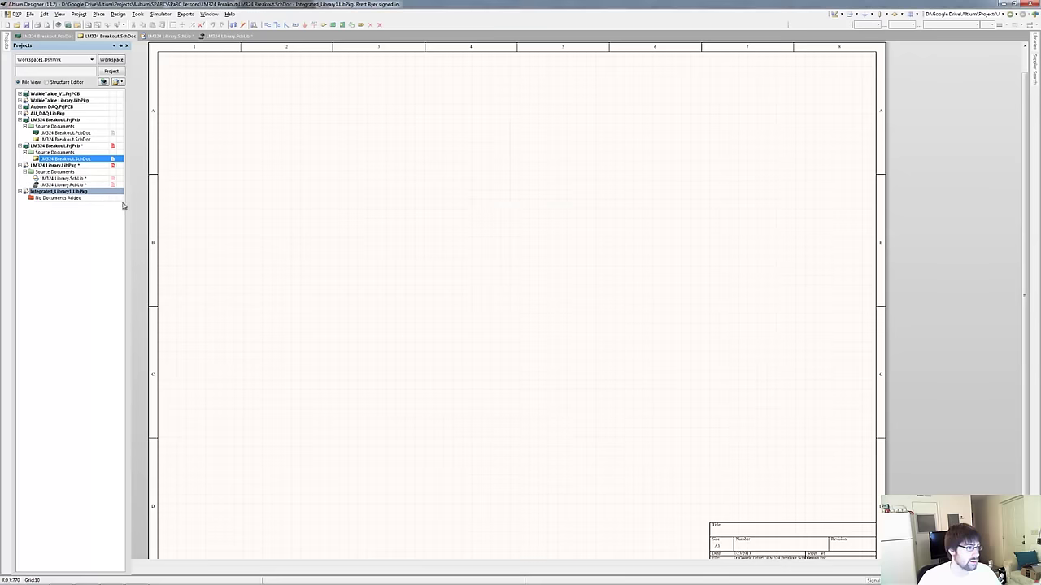
Close the unsaved Integrated_Library1.LibPkg project without keeping it in the workspace.
right_click(100, 193)
left_click(114, 276)
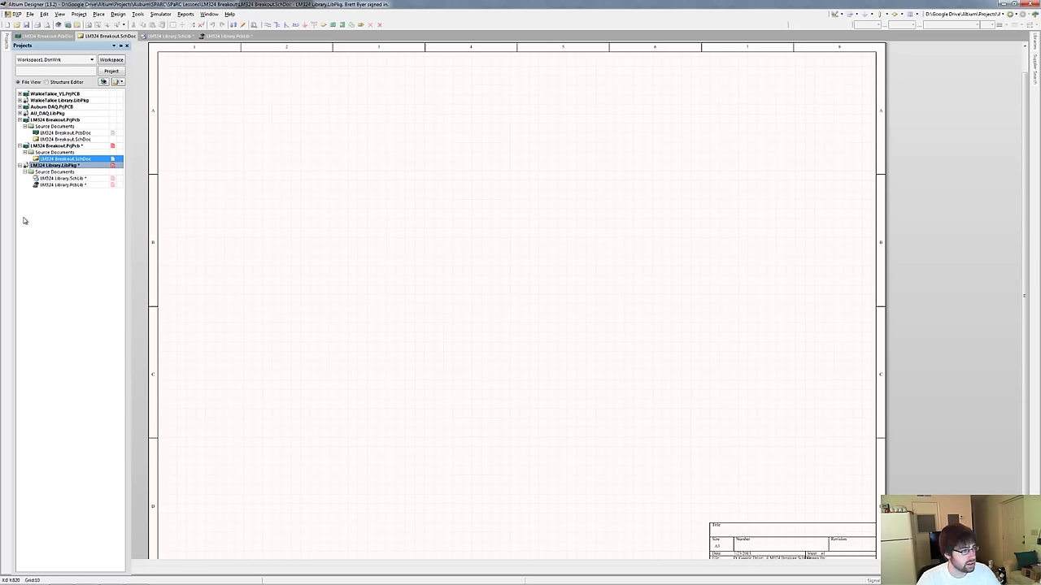
Open LM324 Library.SchLib from the existing LM324 library project and examine the seven-pin header symbol.
double_click(70, 179)
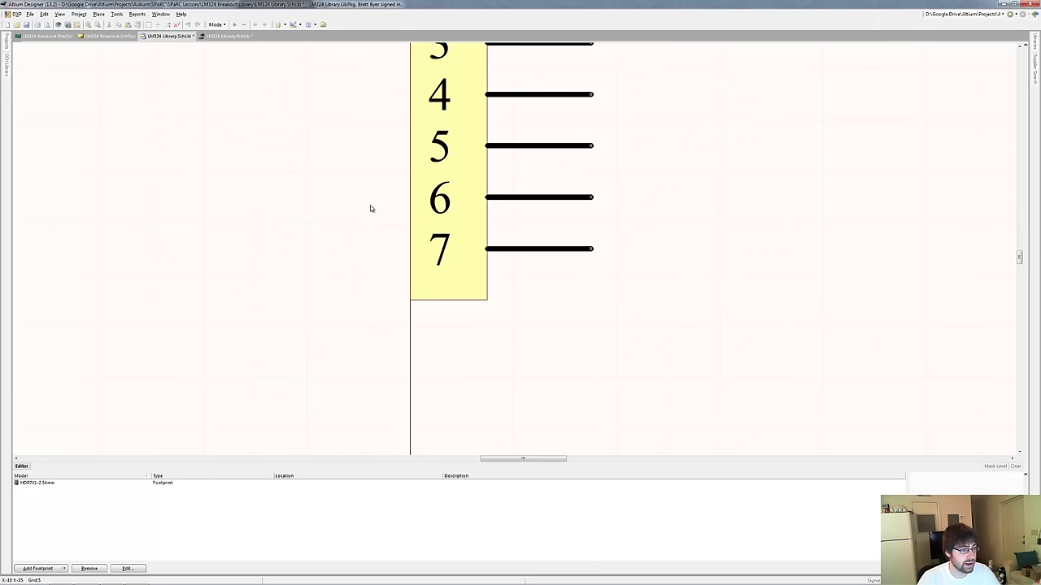
scroll(370, 209, "down", 4, "ctrl")
scroll(350, 210, "up", 3, "ctrl")
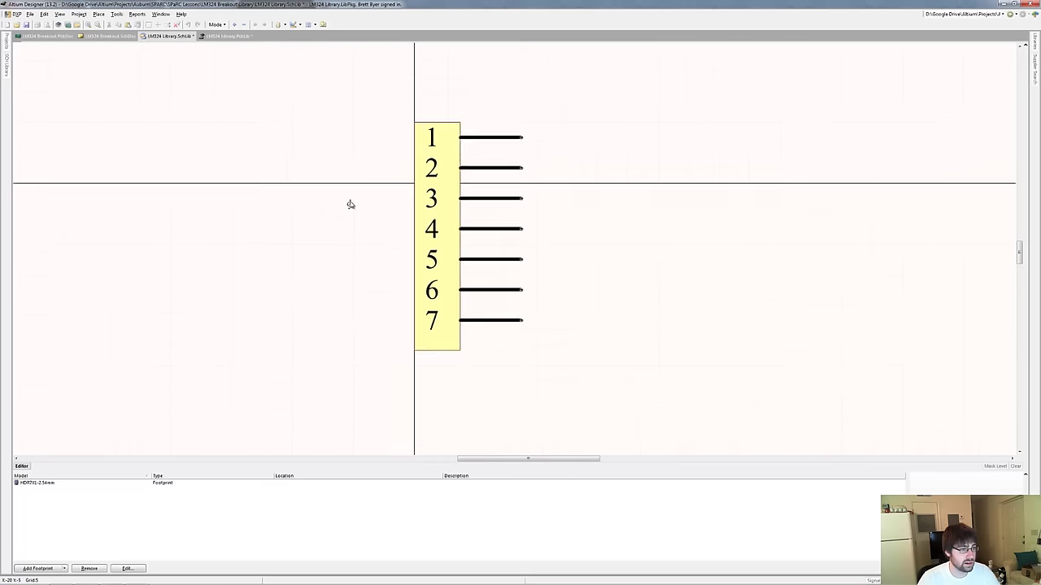
scroll(351, 208, "down", 1)
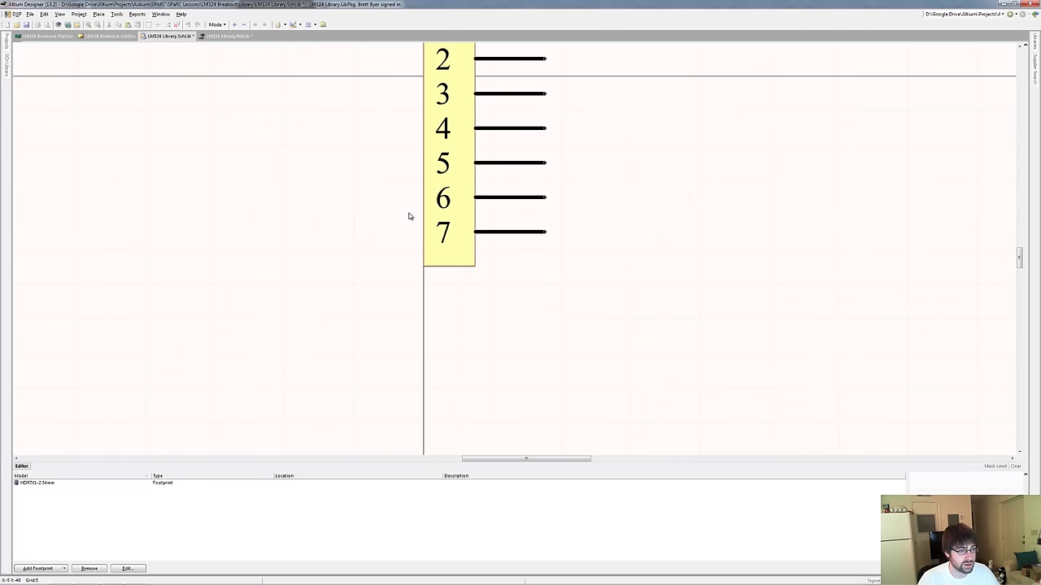
scroll(409, 214, "up", 2)
scroll(409, 216, "down", 1)
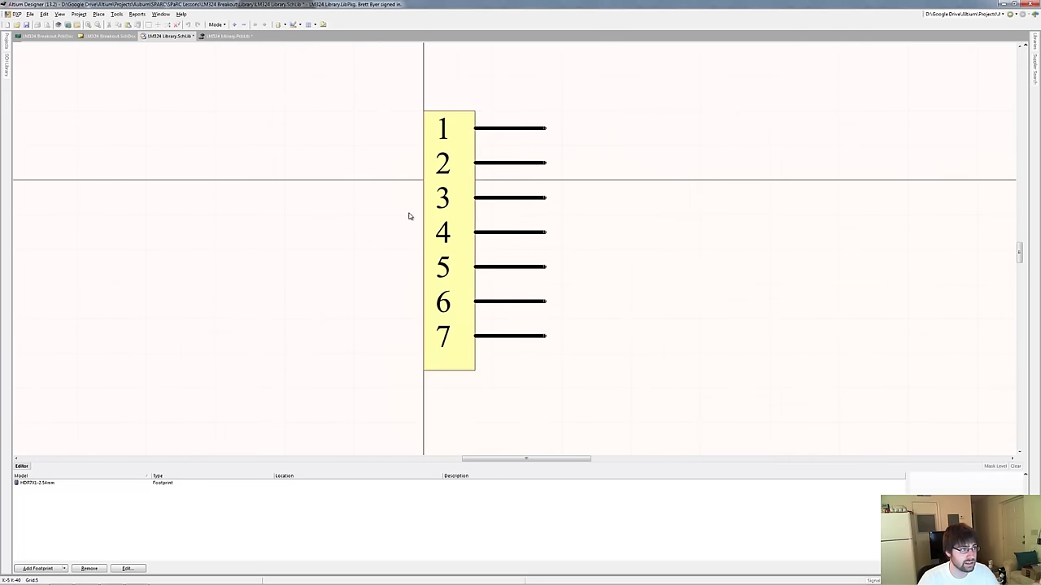
Bring up LM324 Library.PcbLib and examine the seven-pad header footprint.
left_click(225, 36)
scroll(531, 169, "down", 2, "ctrl")
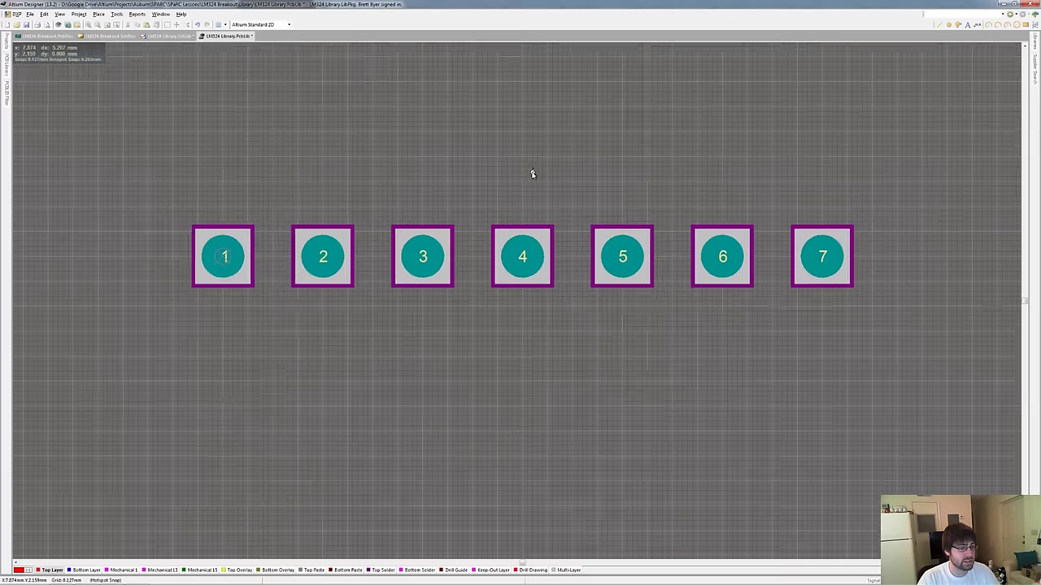
scroll(531, 174, "down", 1, "ctrl")
scroll(530, 173, "down", 1)
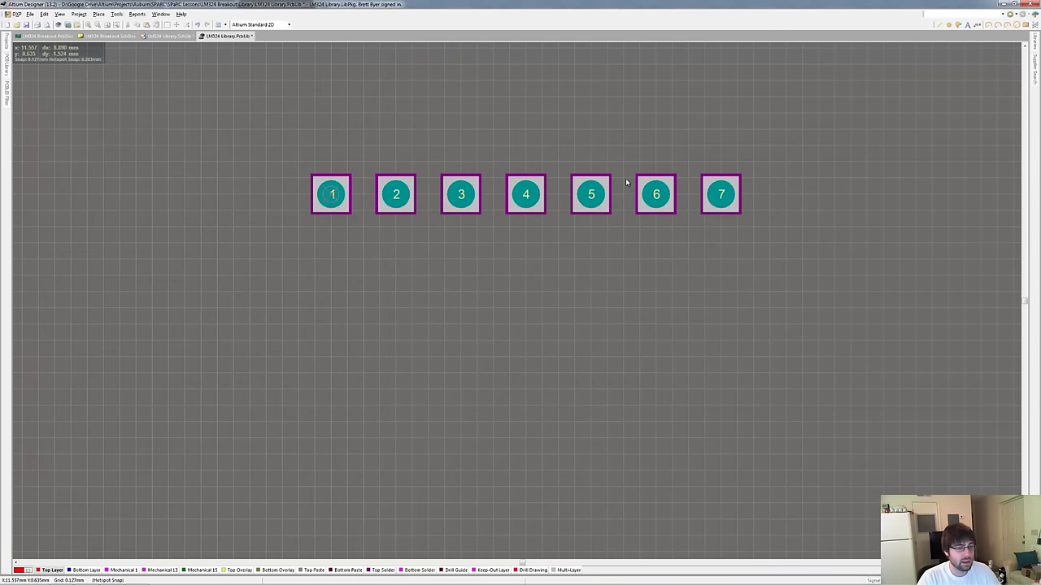
scroll(632, 133, "up", 1)
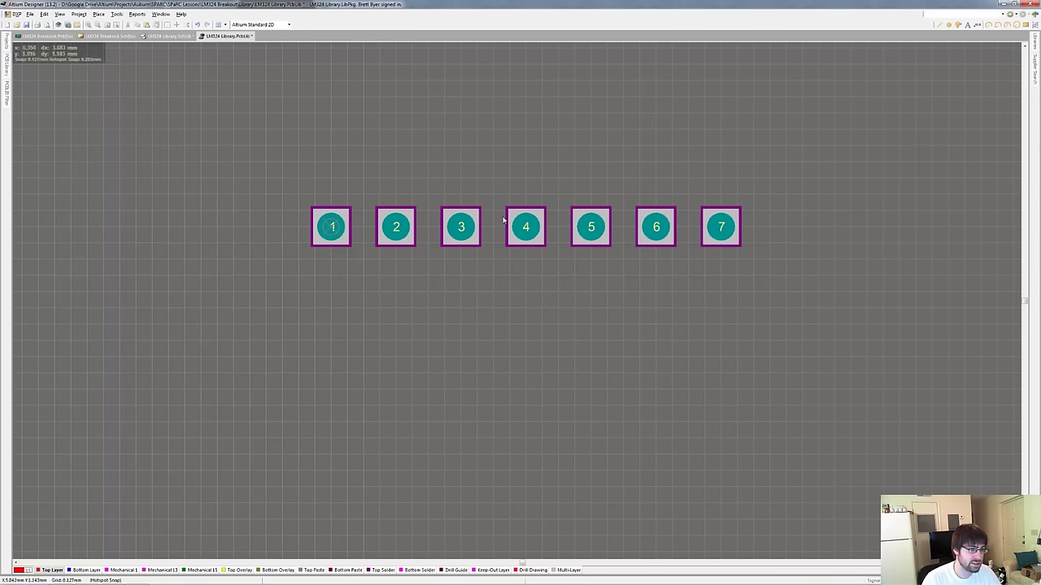
scroll(507, 220, "up", 2)
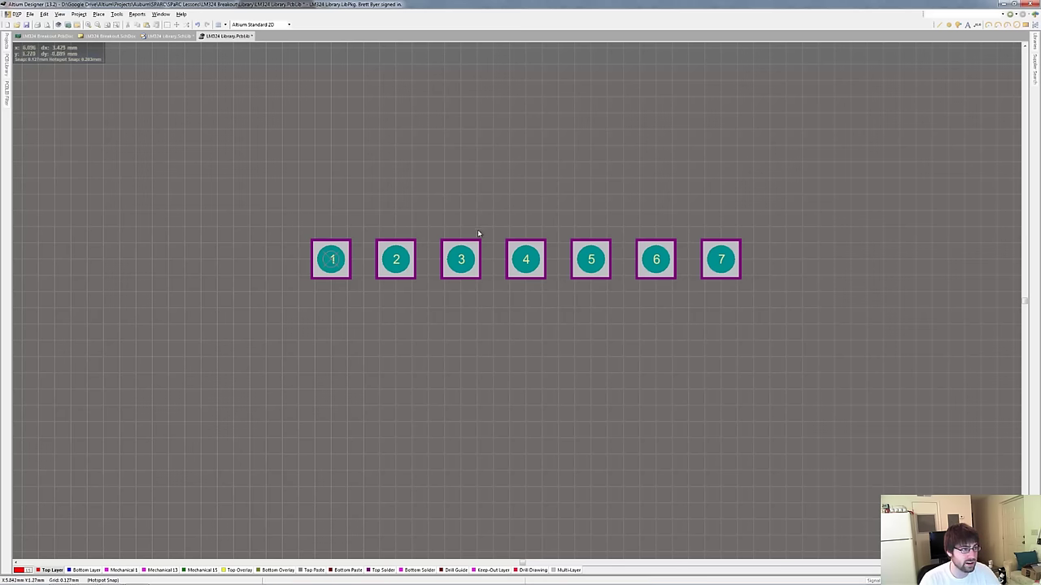
Show LM324 Breakout.PcbDoc in 3D and inspect the finished breakout board from different angles.
left_click(63, 39)
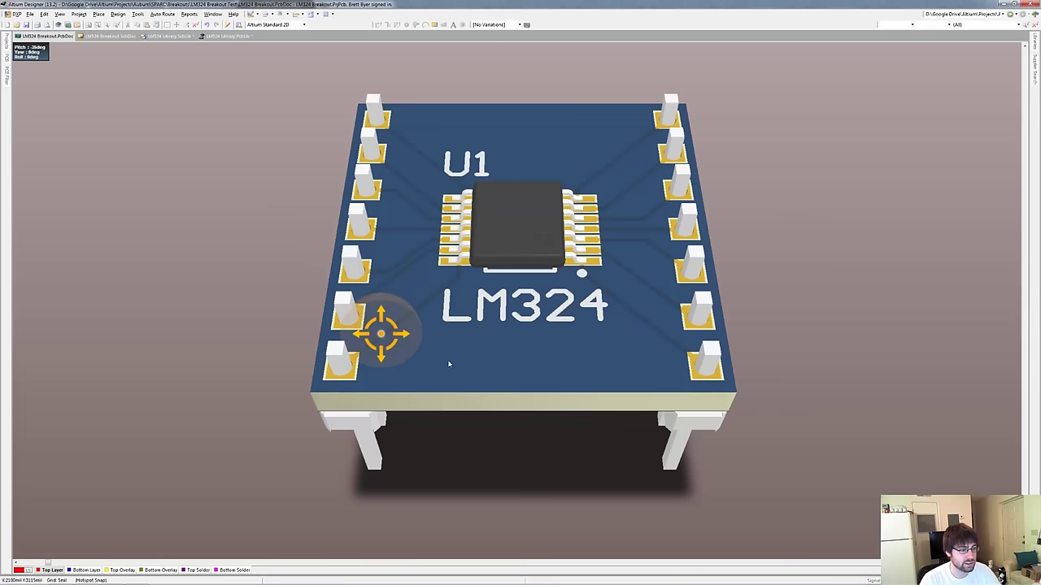
mouse_move(366, 378)
right_mouse_down("shift")
mouse_move(721, 383)
mouse_move(82, 309)
right_mouse_up("shift")
mouse_move(657, 371)
right_mouse_down("shift")
mouse_move(488, 341)
mouse_move(372, 349)
mouse_move(504, 378)
mouse_move(599, 383)
right_mouse_up("shift")
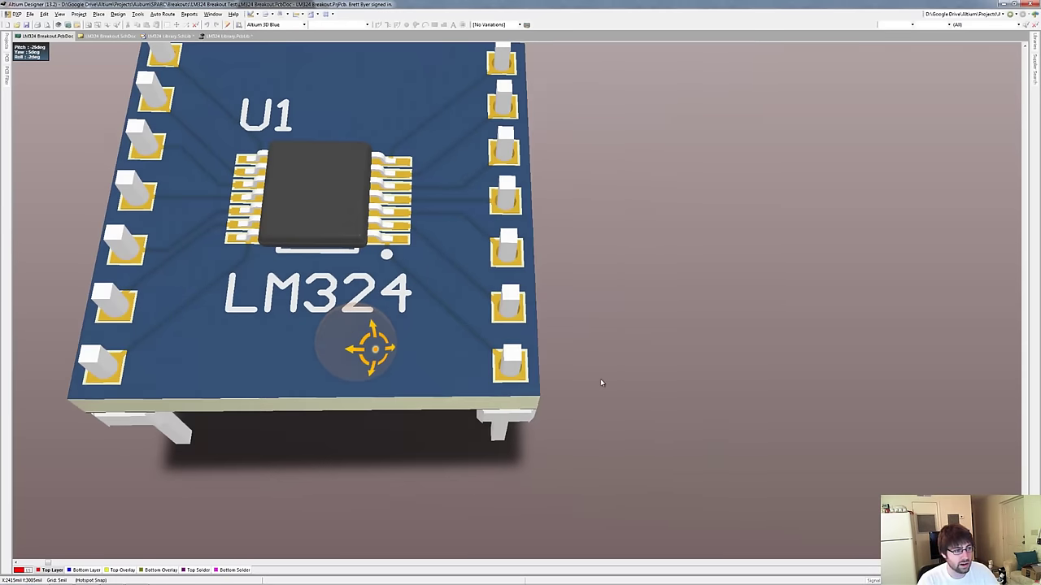
mouse_move(300, 282)
right_mouse_down()
mouse_move(317, 302)
mouse_move(415, 342)
mouse_move(502, 343)
right_mouse_up()
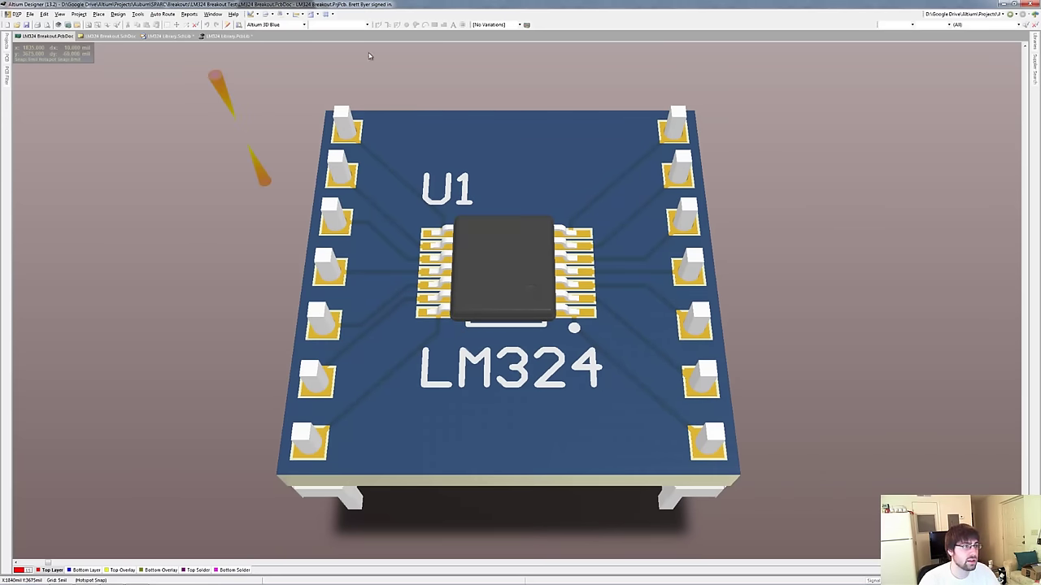
Arrange Altium Designer and the web browser side by side, each filling half of the screen.
double_click(375, 6)
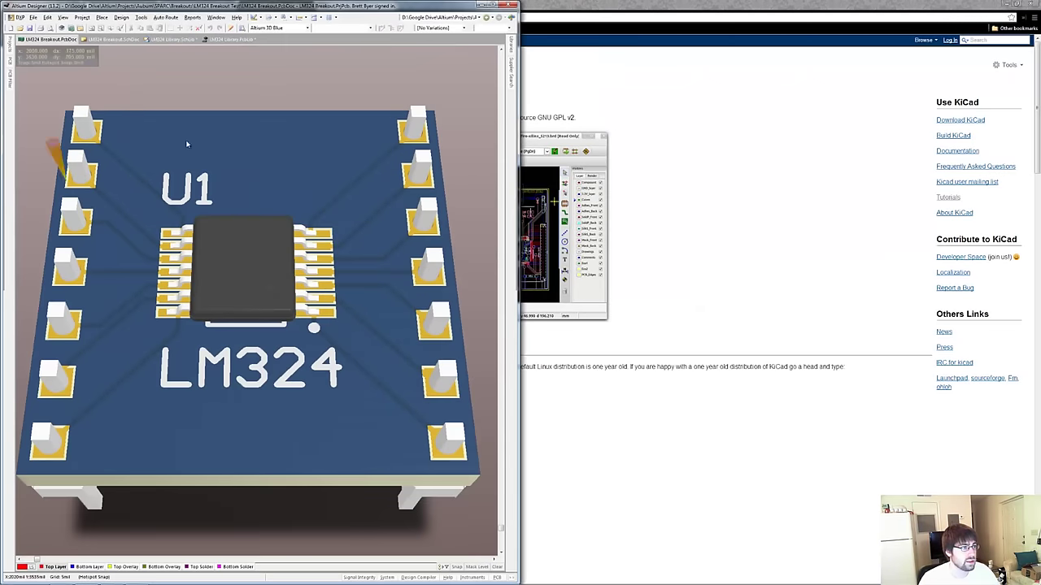
left_click(701, 104)
left_click_drag(437, 5, 1040, 81)
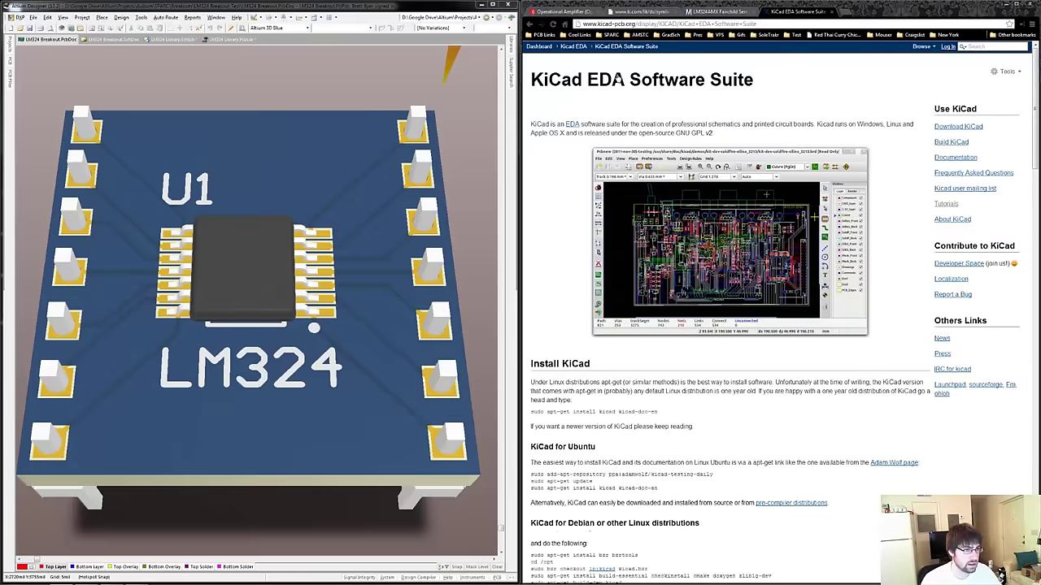
Find the D (R-PDSO-G14) plastic small outline package drawing in the TI LM324 datasheet.
left_click(629, 12)
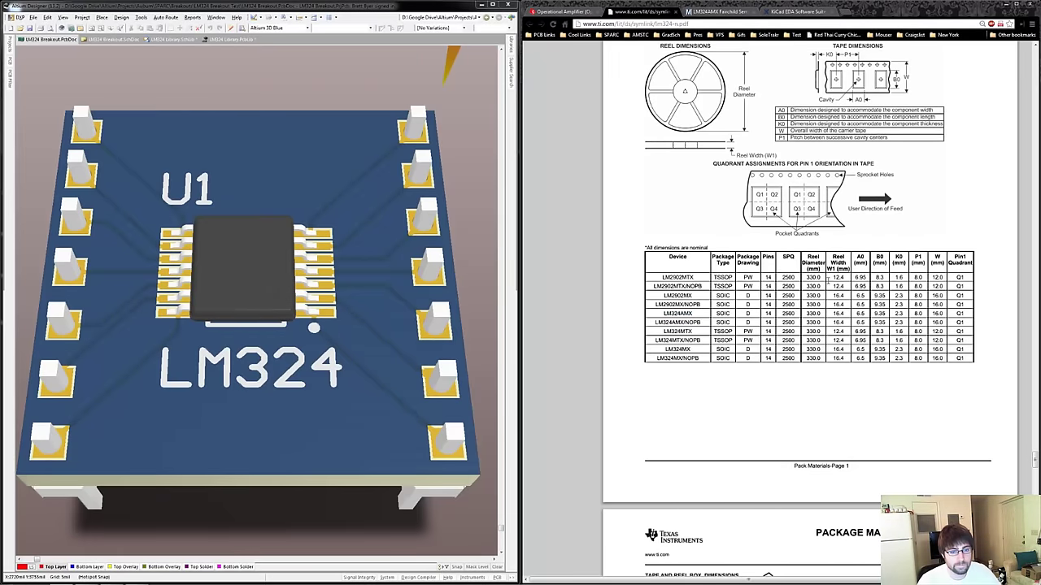
scroll(827, 280, "down", 15)
scroll(827, 285, "down", 4)
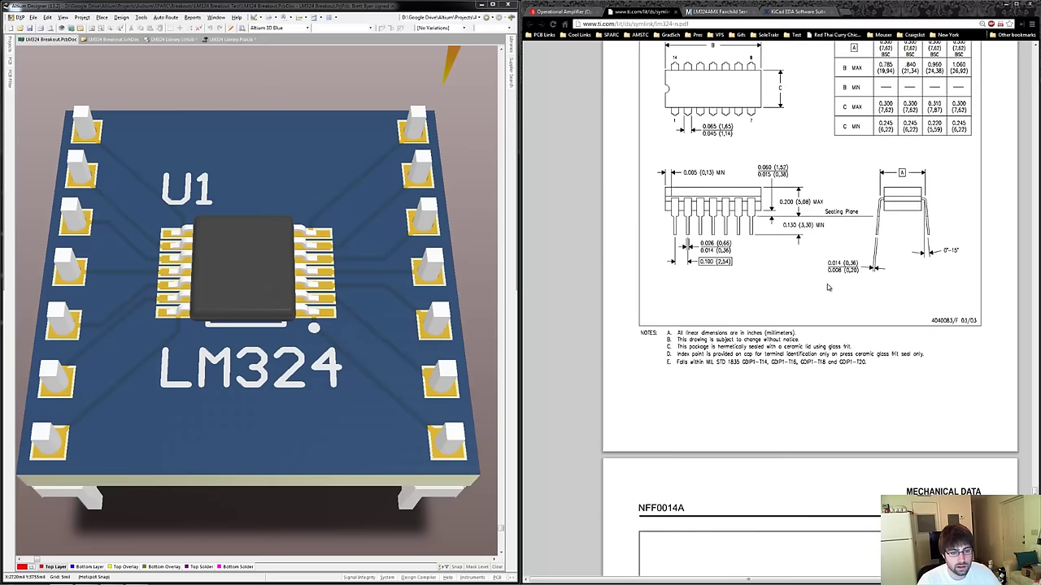
scroll(827, 287, "down", 10)
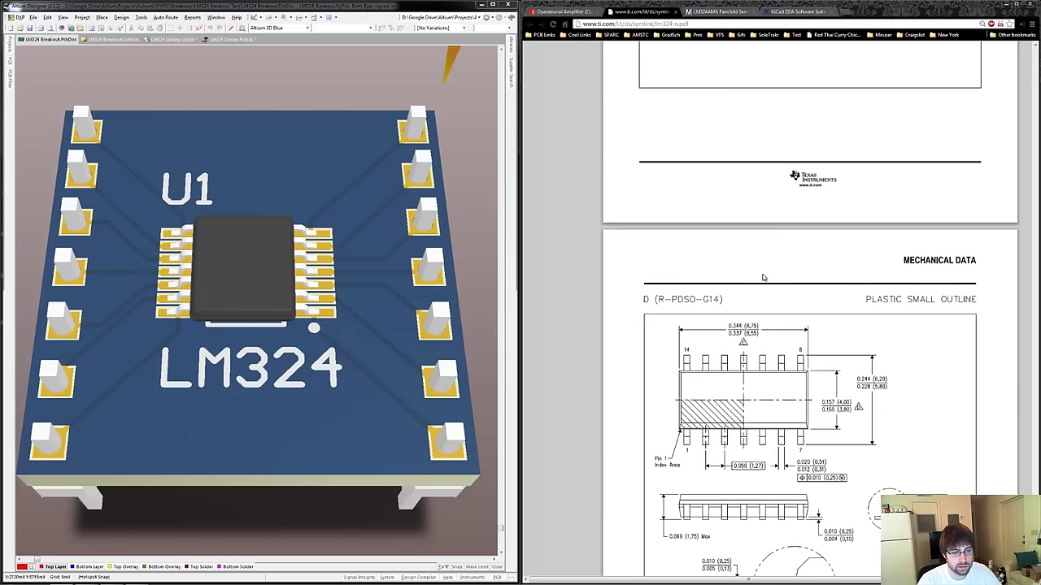
scroll(763, 277, "down", 1)
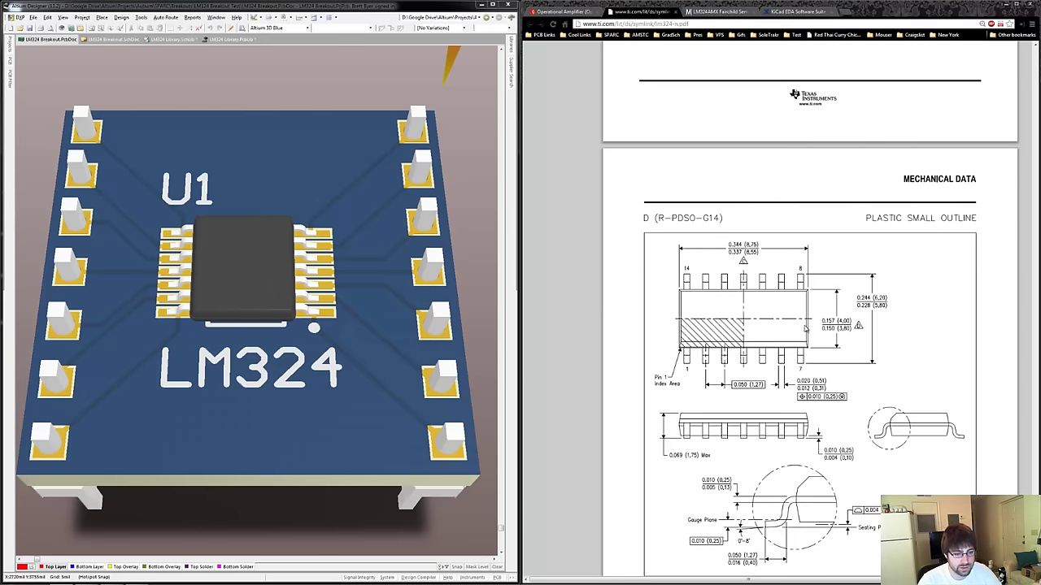
scroll(797, 327, "down", 2)
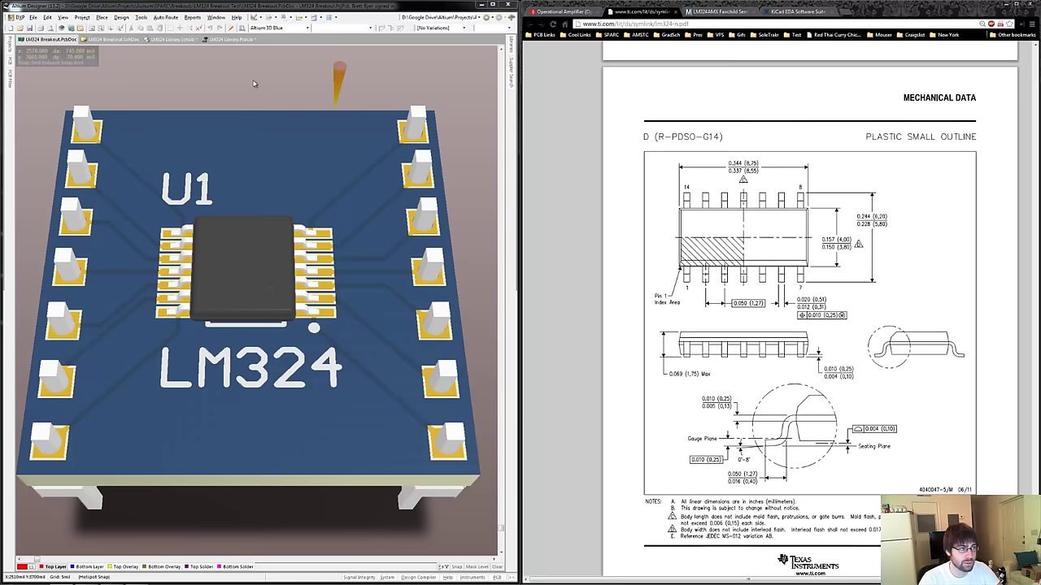
Start the IPC Compliant Footprint Wizard in LM324 Library.PcbLib with the SOIC component type, placing its dimensions dialog beside the datasheet.
left_click(230, 39)
key("2")
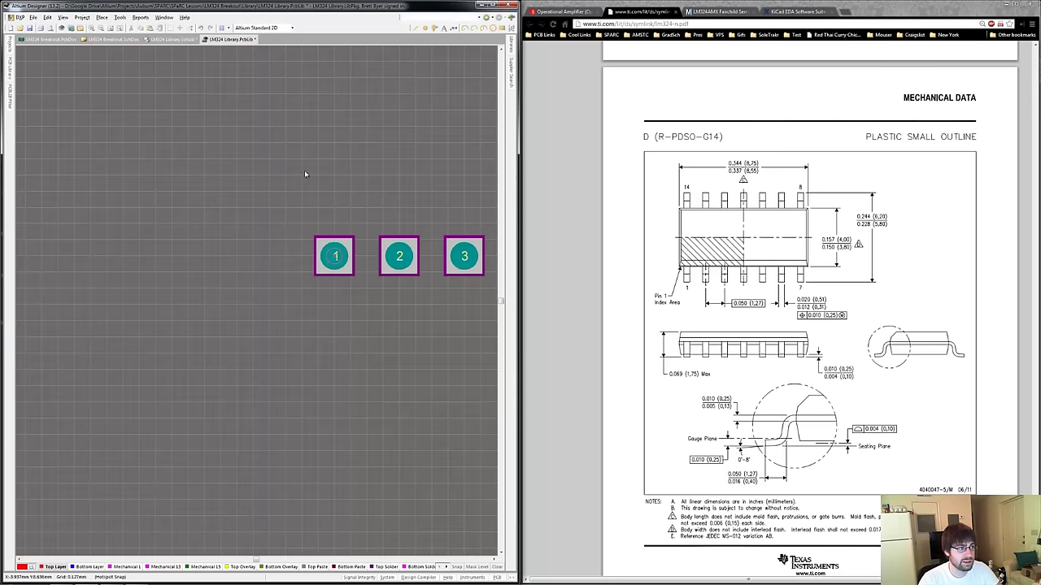
scroll(214, 177, "down", 2, "ctrl")
scroll(187, 176, "down", 1, "ctrl")
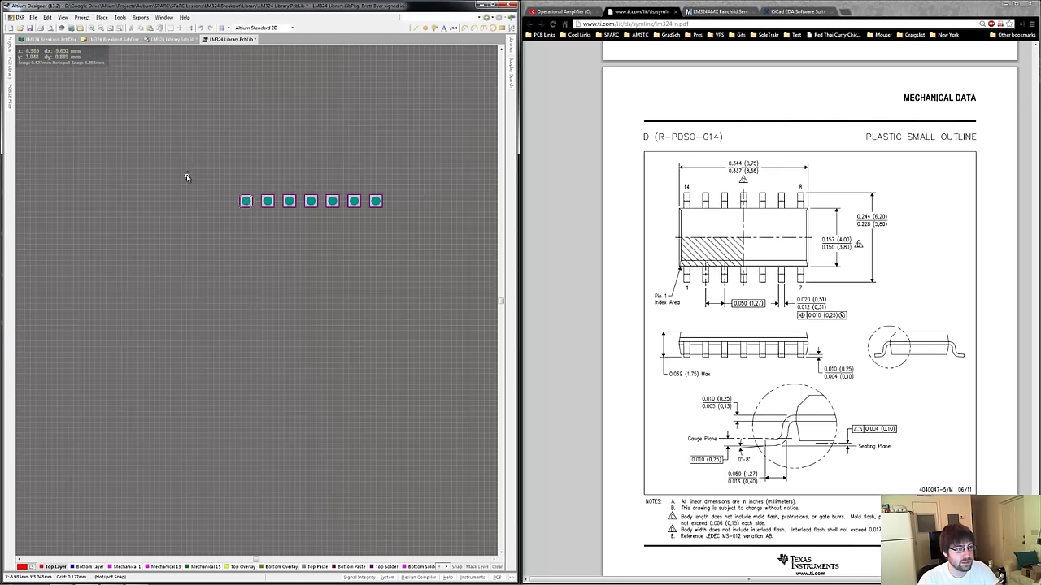
scroll(375, 168, "up", 3, "ctrl")
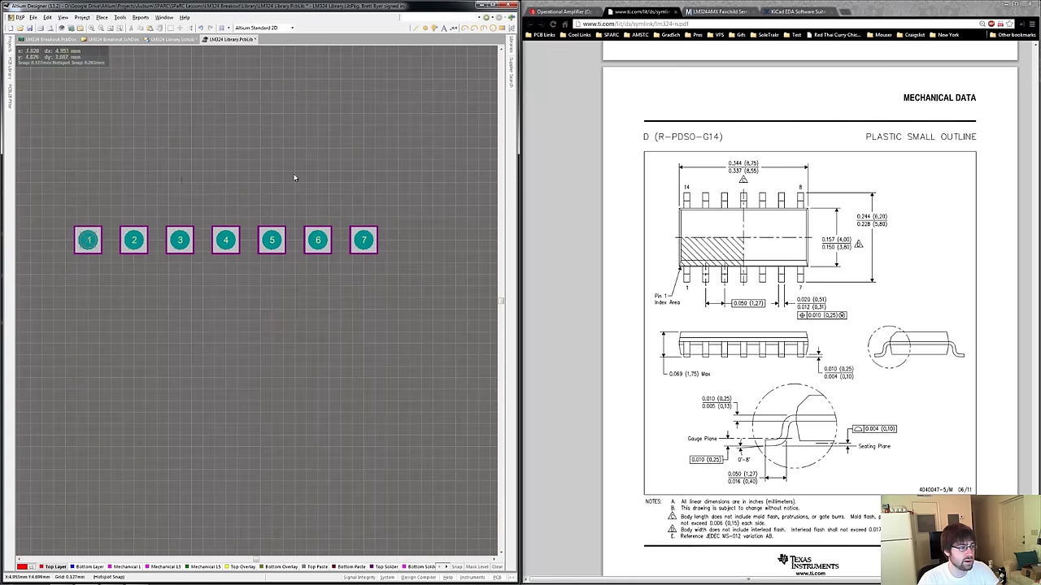
left_click(120, 17)
left_click(142, 38)
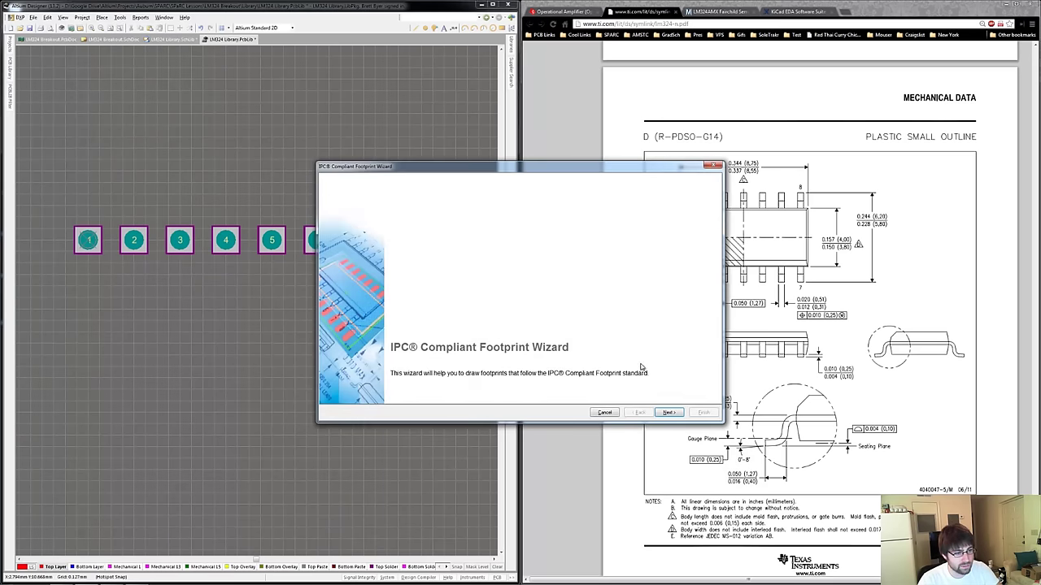
left_click(668, 412)
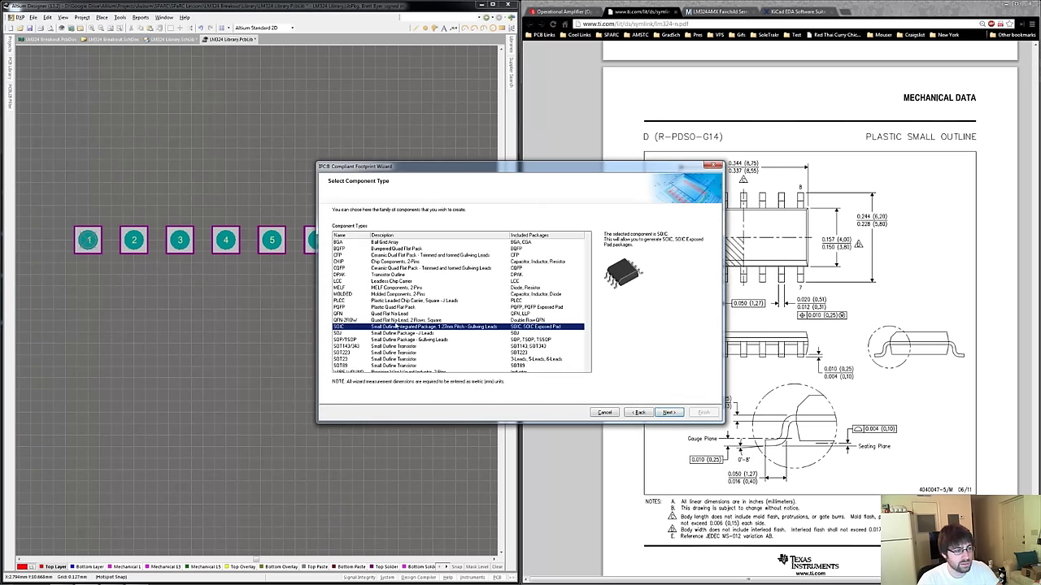
left_click(668, 412)
left_click_drag(525, 166, 351, 156)
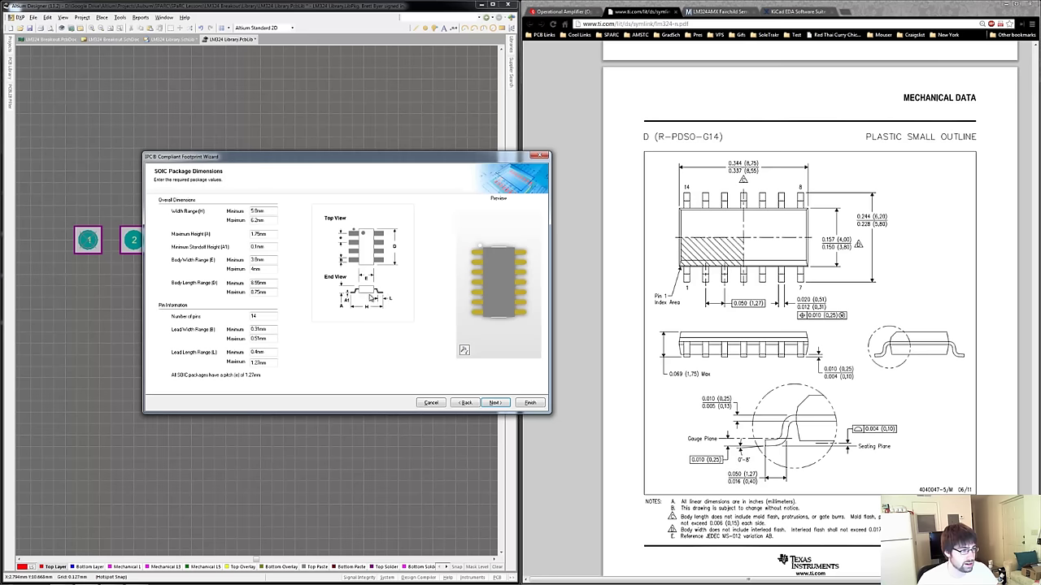
Compare the SOIC package dimensions with the datasheet drawing and switch the wizard's footprint preview from 3D to 2D.
left_click(868, 402)
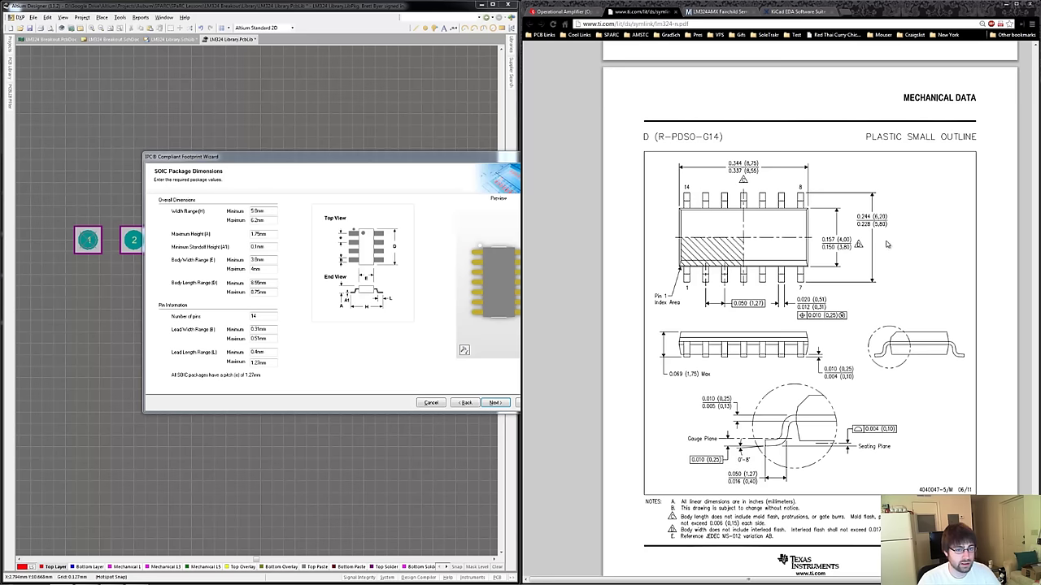
left_click(206, 221)
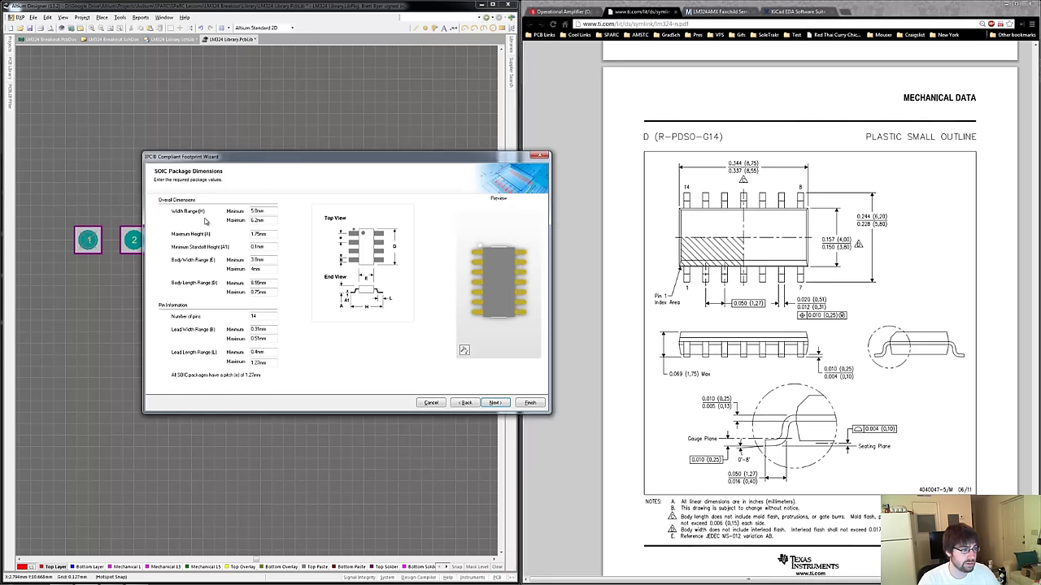
double_click(268, 220)
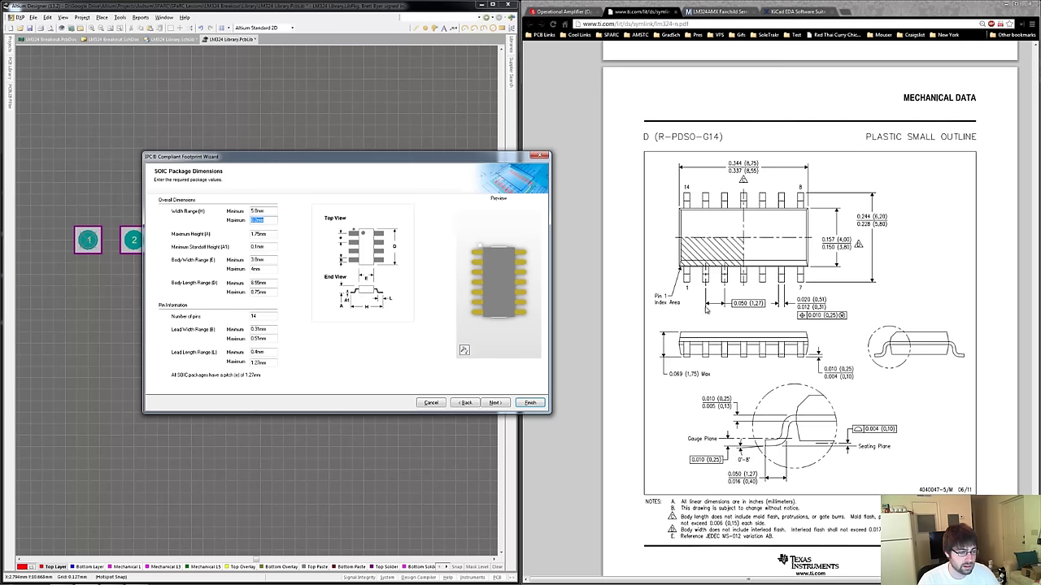
left_click(464, 350)
left_click(481, 359)
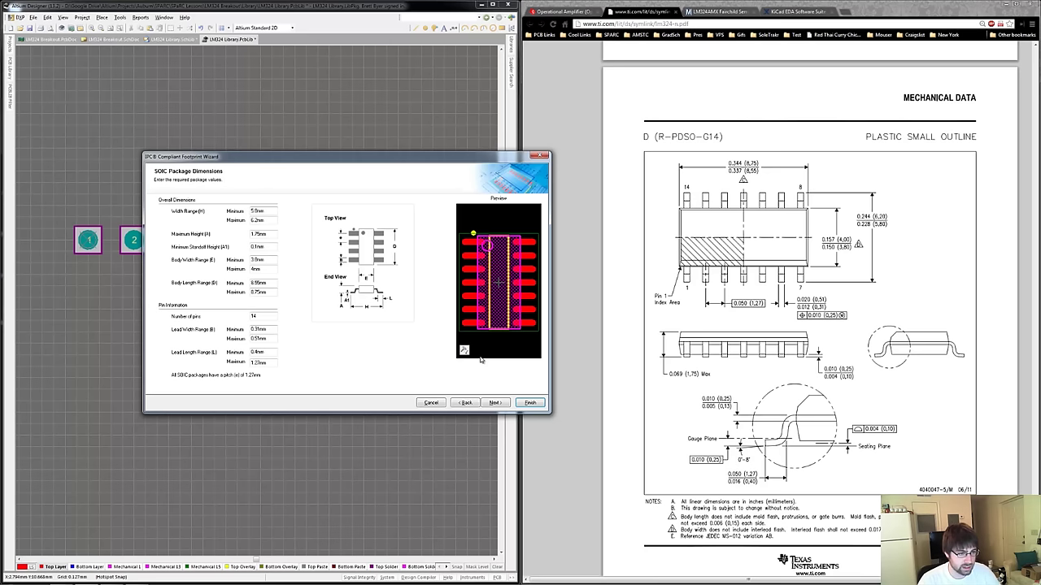
Accept the SOIC package dimensions and keep the calculated heel spacing, advancing the footprint wizard to the solder fillet settings.
left_click(494, 403)
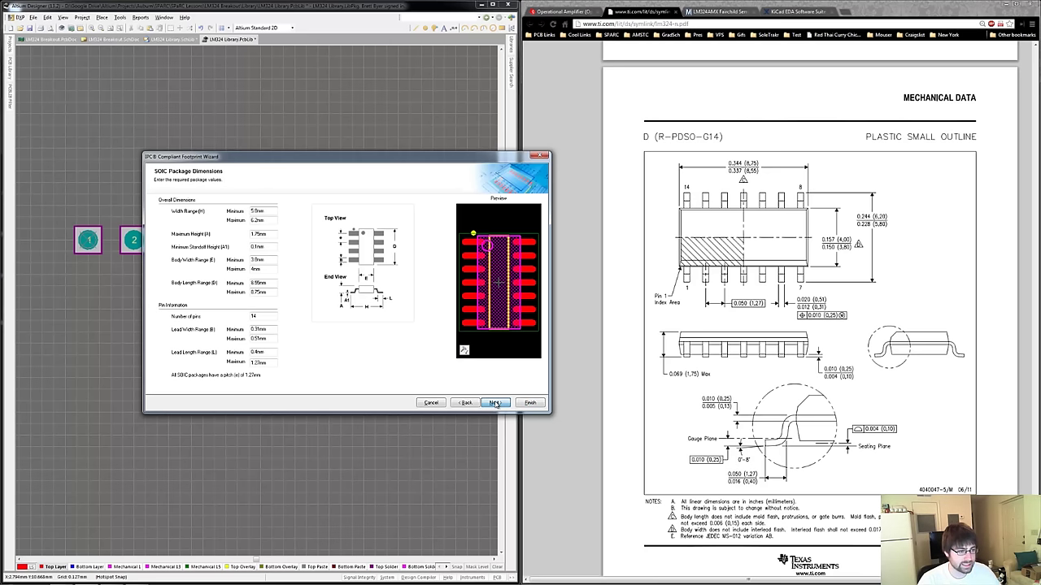
left_click(494, 403)
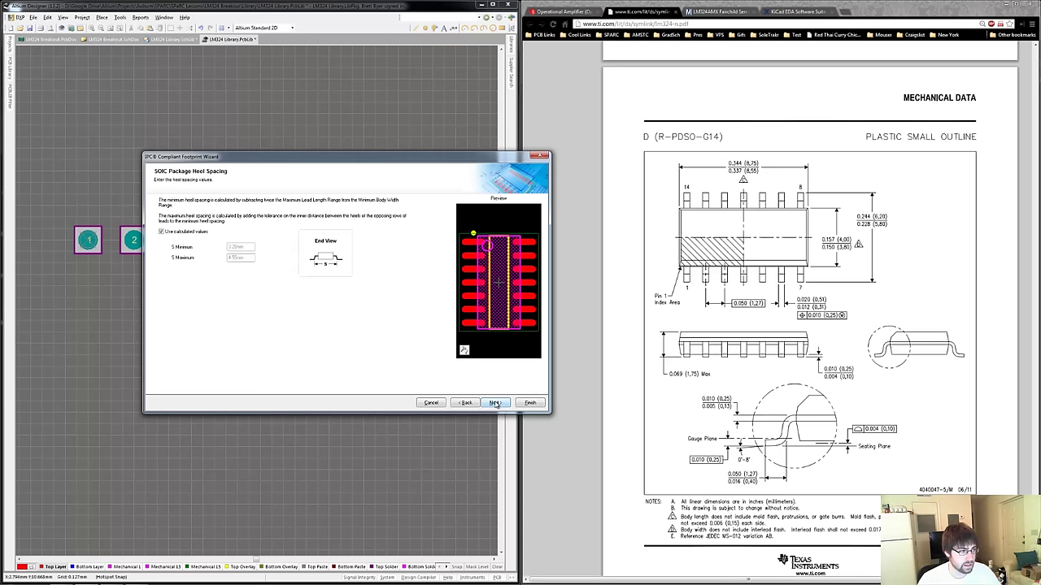
left_click(494, 403)
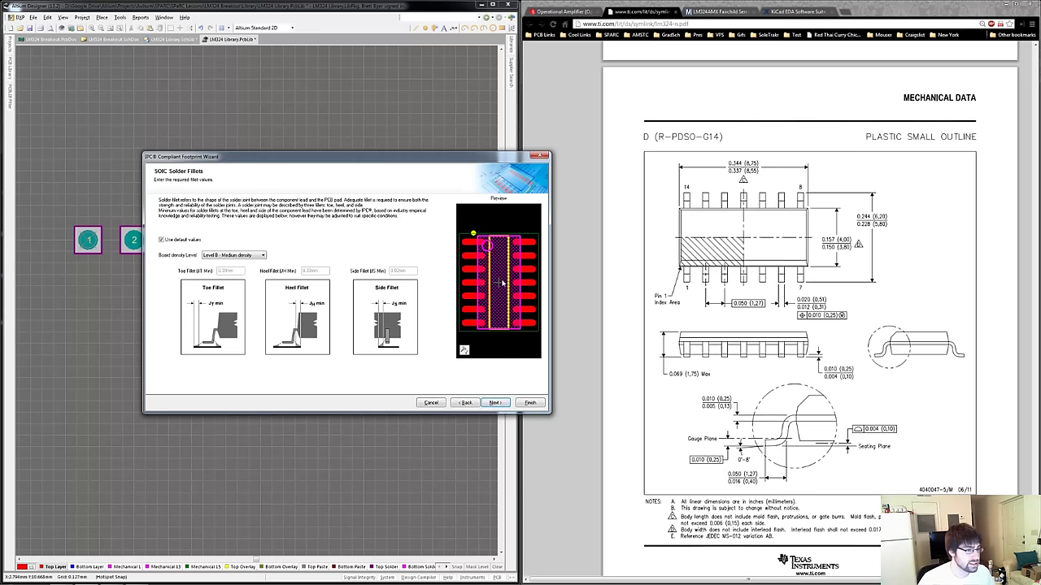
Try Level C - High density for the solder fillets, and switch the board density back to Level B - Medium density.
left_click(242, 257)
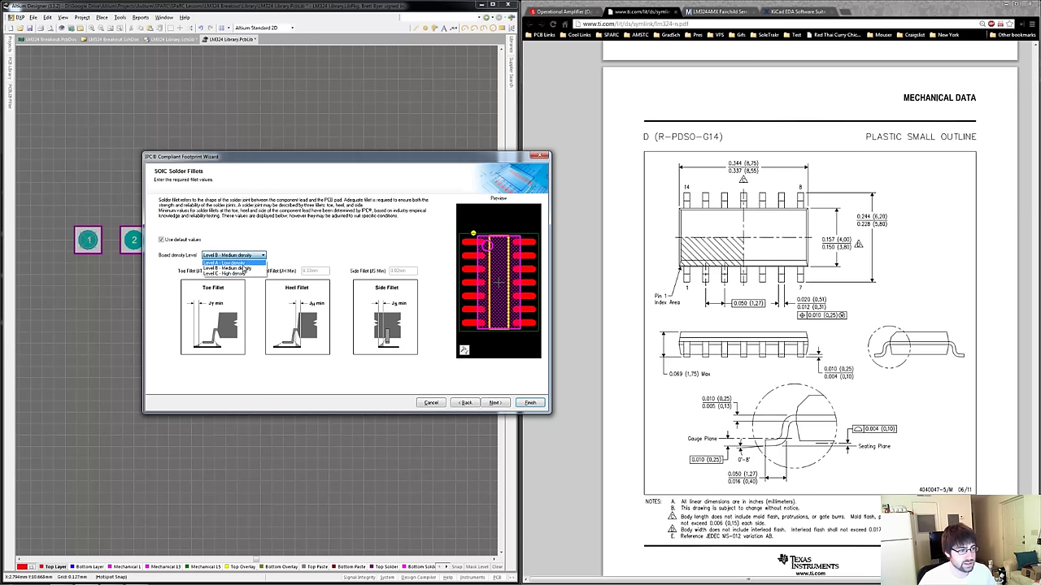
left_click(248, 273)
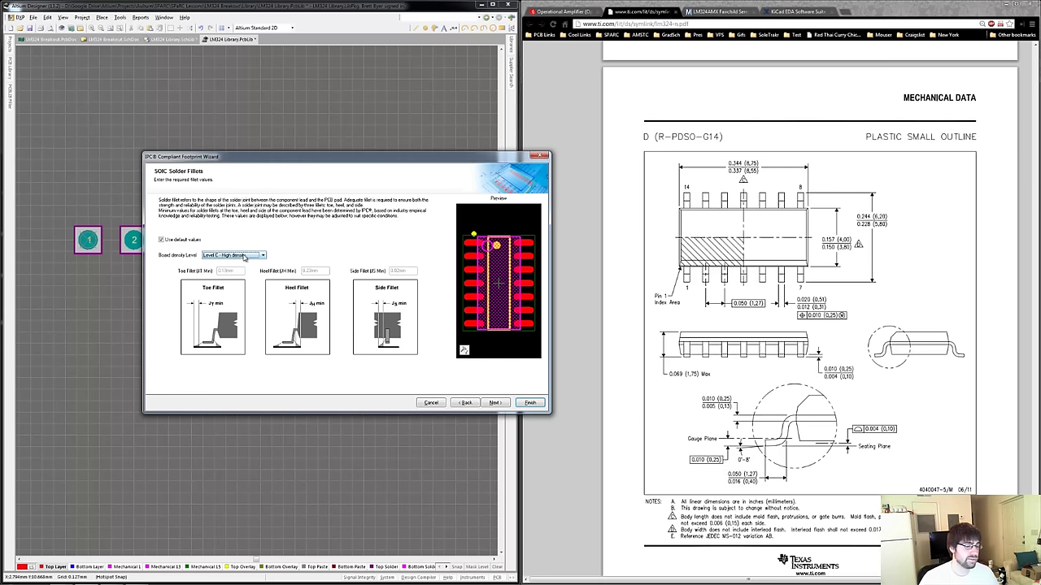
left_click(243, 257)
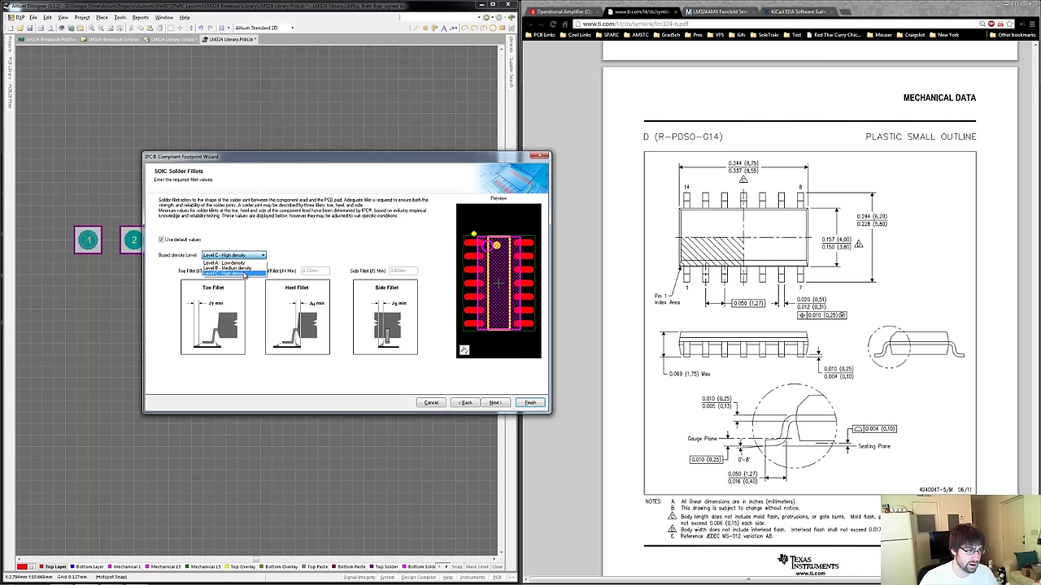
left_click(232, 268)
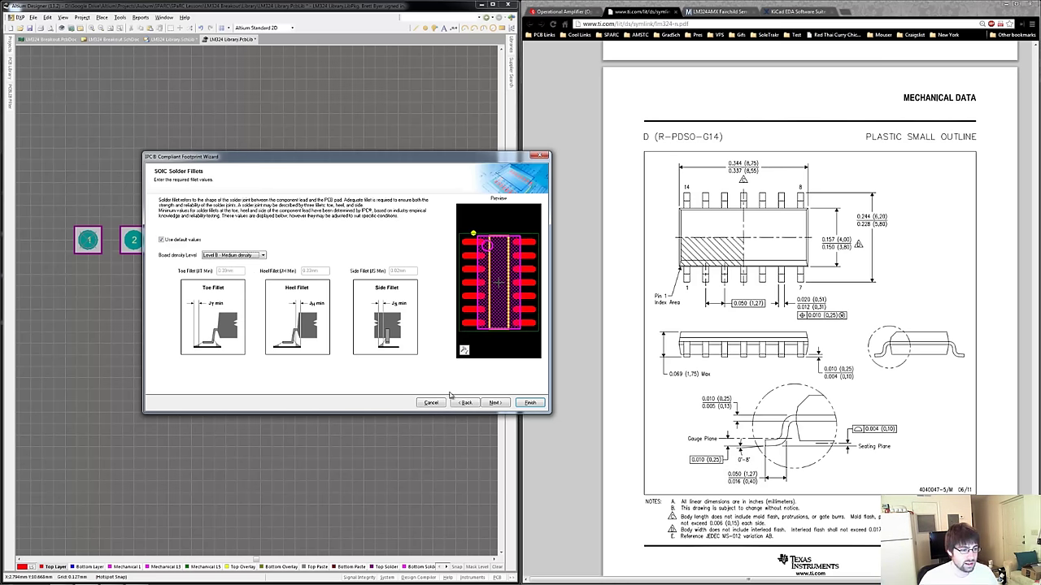
Keep the default solder fillets, tolerances and calculated footprint values, and set the SOIC pad shape to Rectangular.
left_click(498, 404)
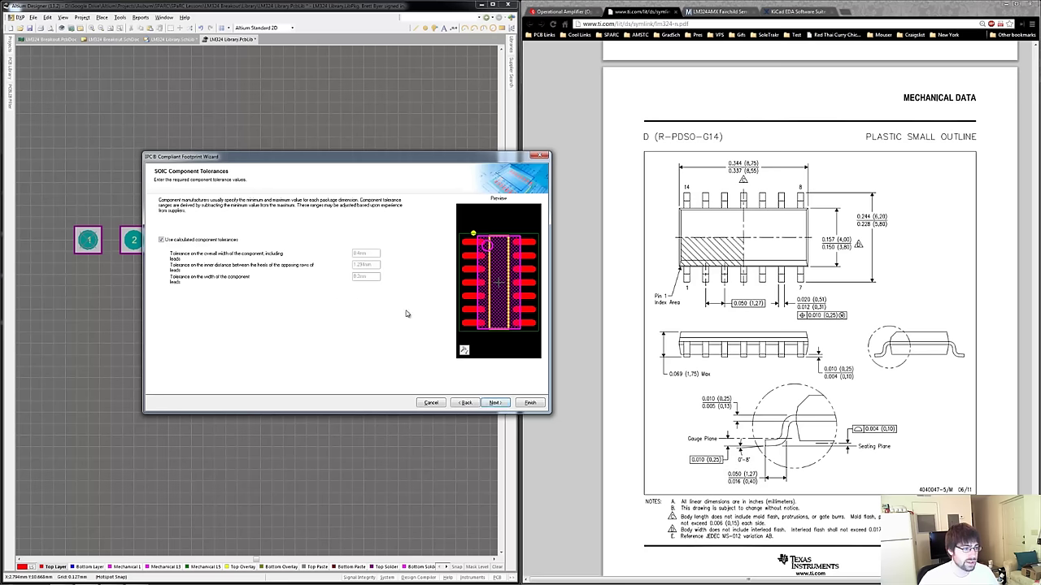
left_click(503, 405)
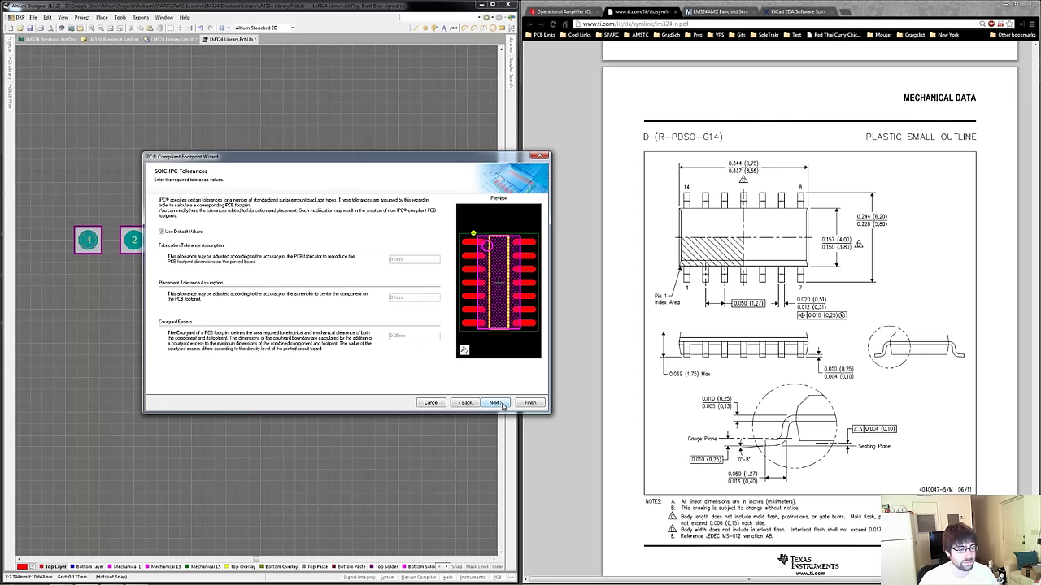
left_click(503, 405)
left_click(503, 405)
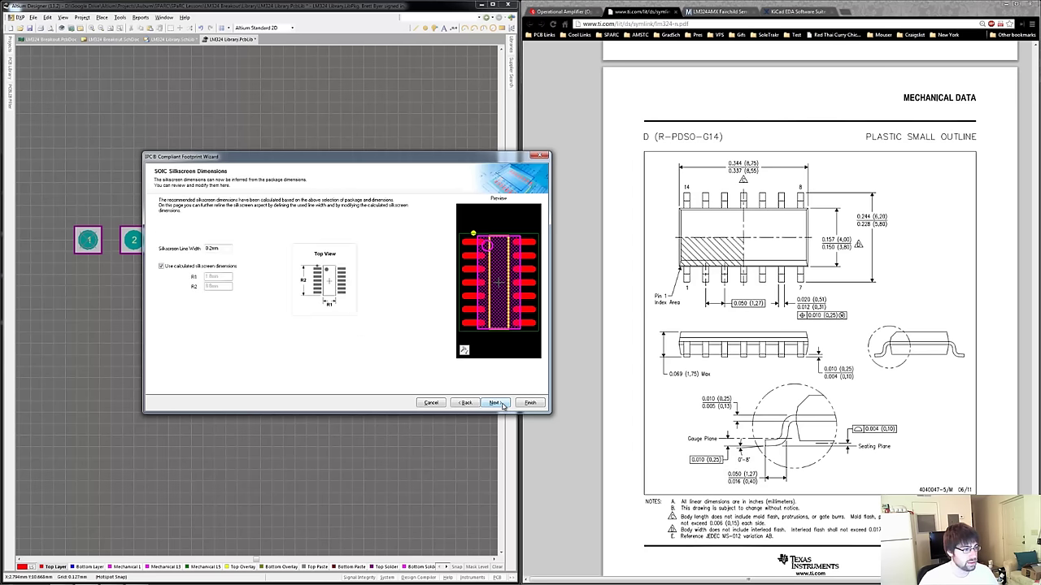
left_click(465, 403)
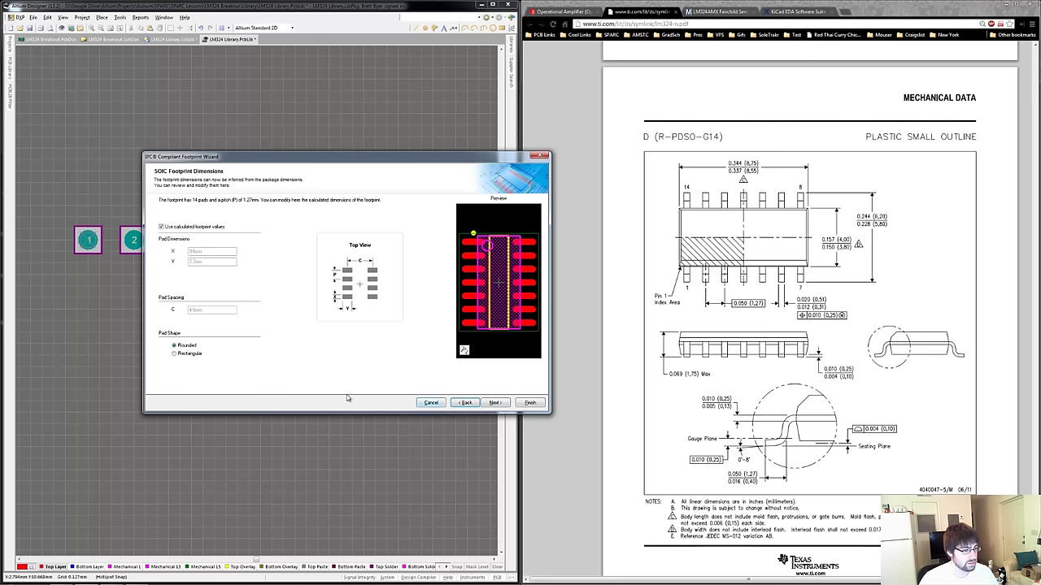
left_click(192, 355)
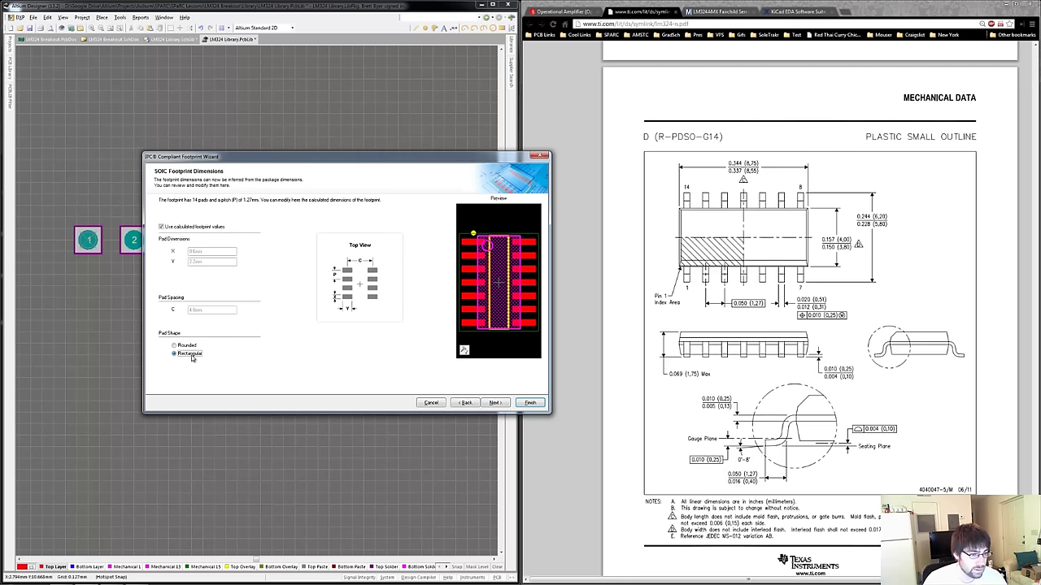
left_click(503, 404)
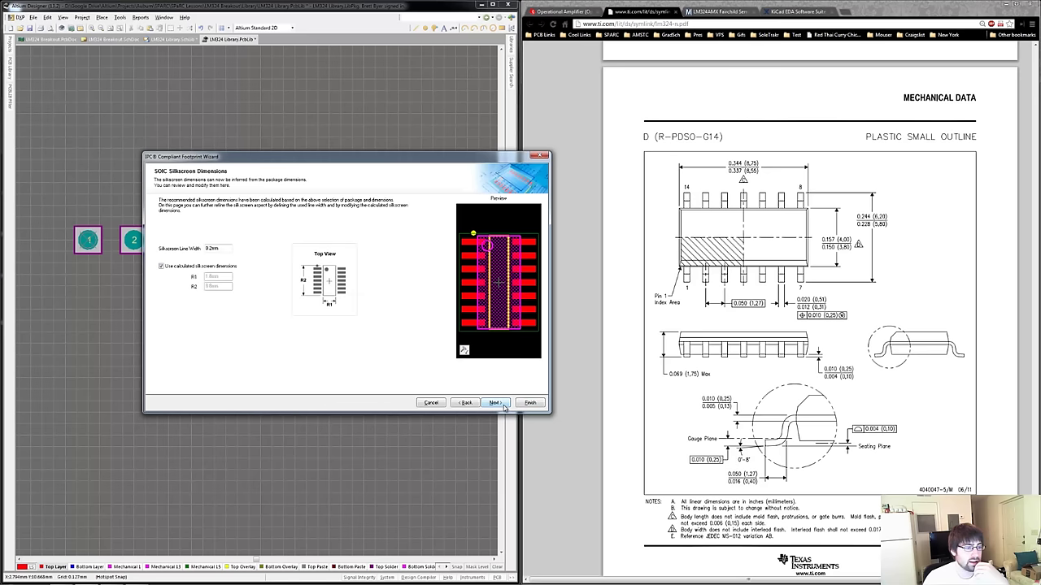
Keep the calculated silkscreen and courtyard values and the suggested name, and generate the SOIC footprint in the current LM324 Library.PcbLib.
left_click(504, 404)
left_click(503, 404)
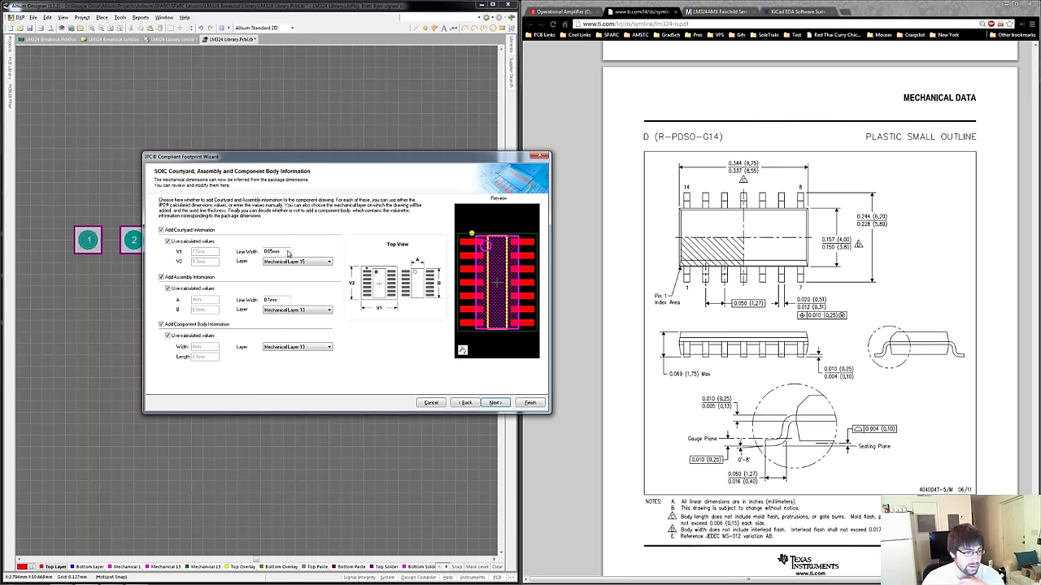
left_click(495, 404)
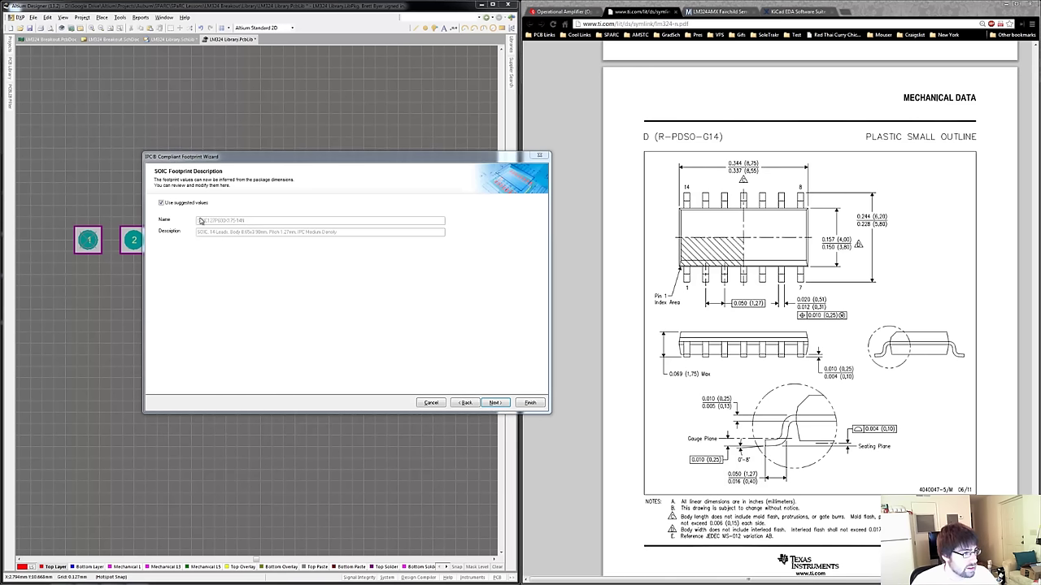
left_click(186, 205)
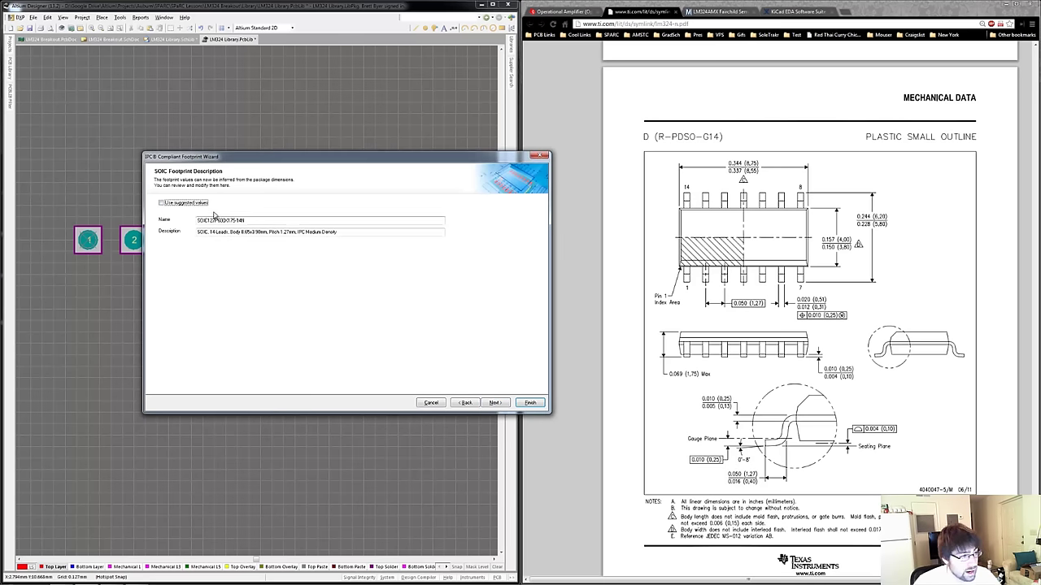
left_click(198, 206)
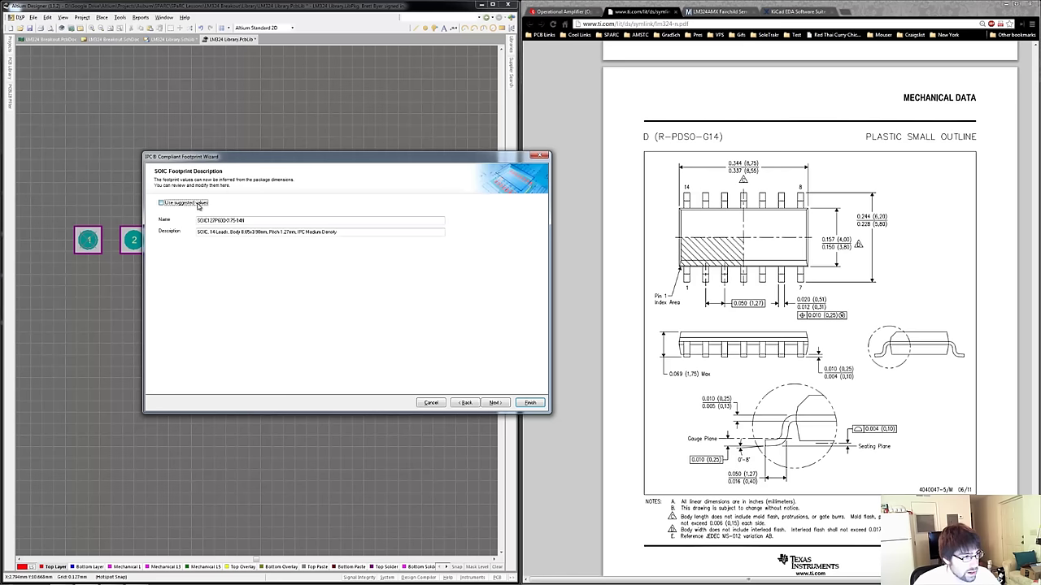
left_click(500, 402)
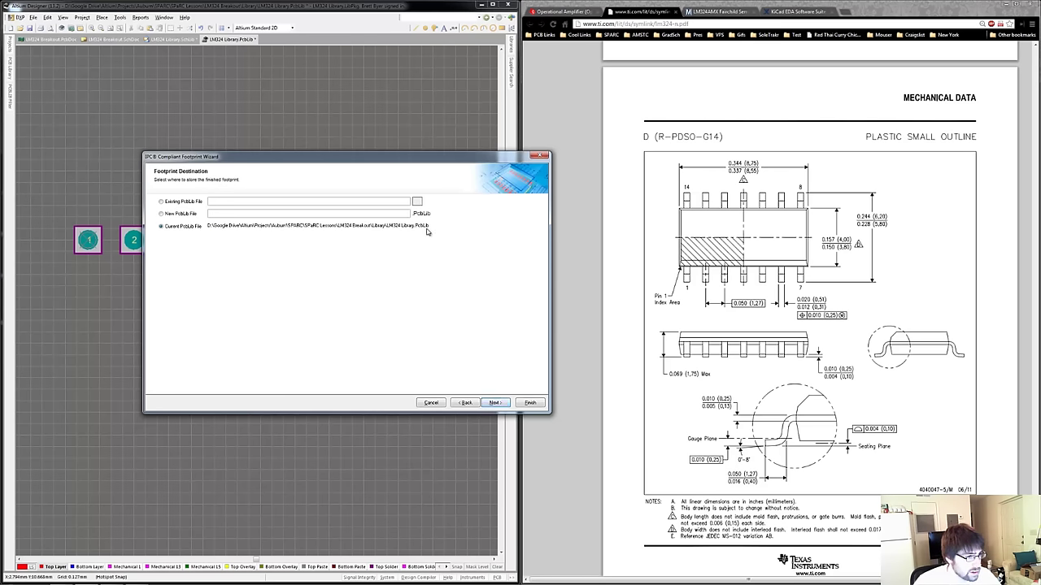
left_click(529, 403)
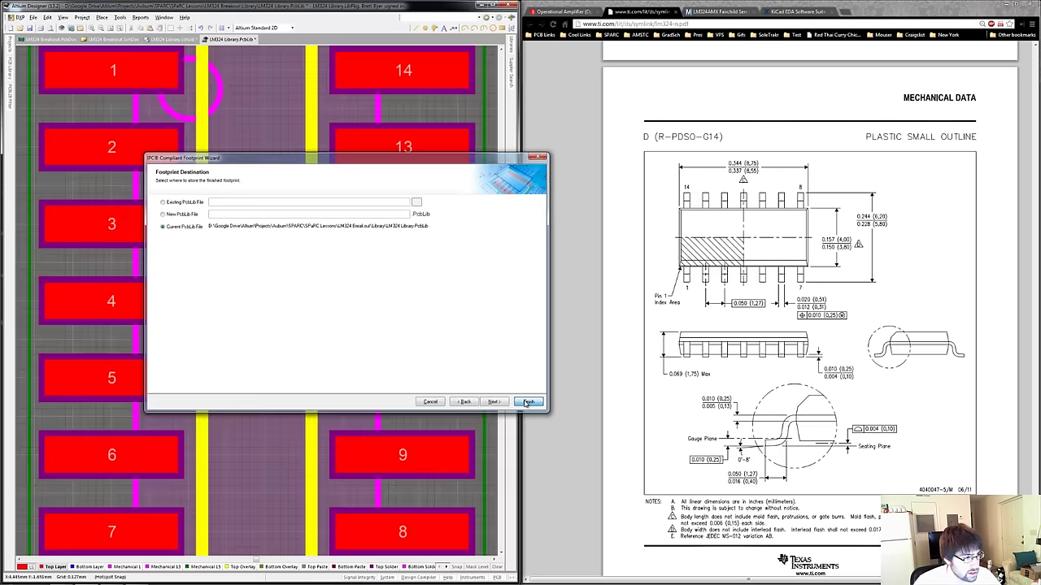
Inspect the SOIC-14 footprint in the Altium 3D Blue view from several angles and return to Altium Standard 2D.
scroll(418, 302, "down", 2, "ctrl")
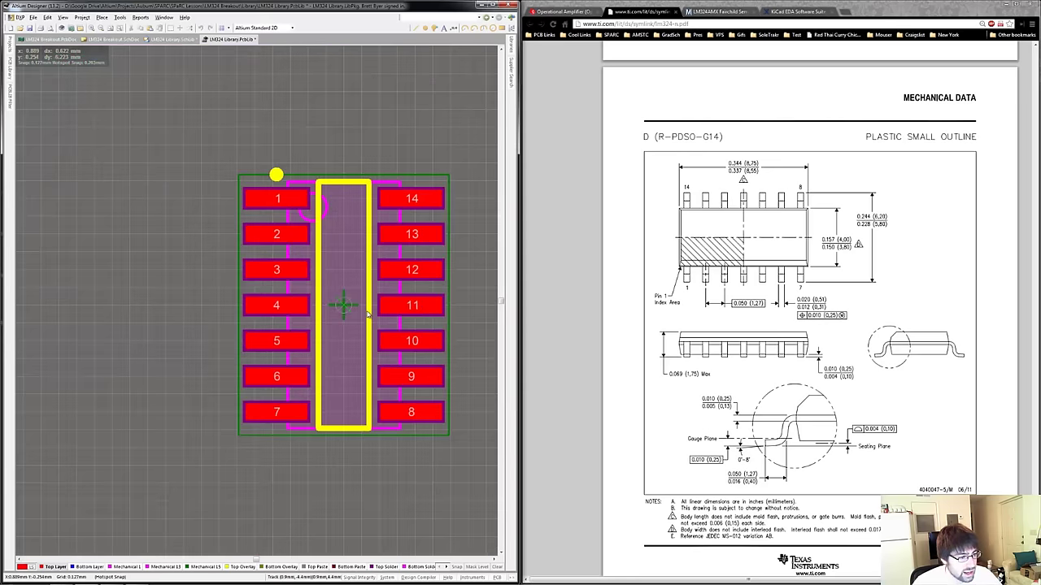
left_click(293, 28)
left_click(256, 42)
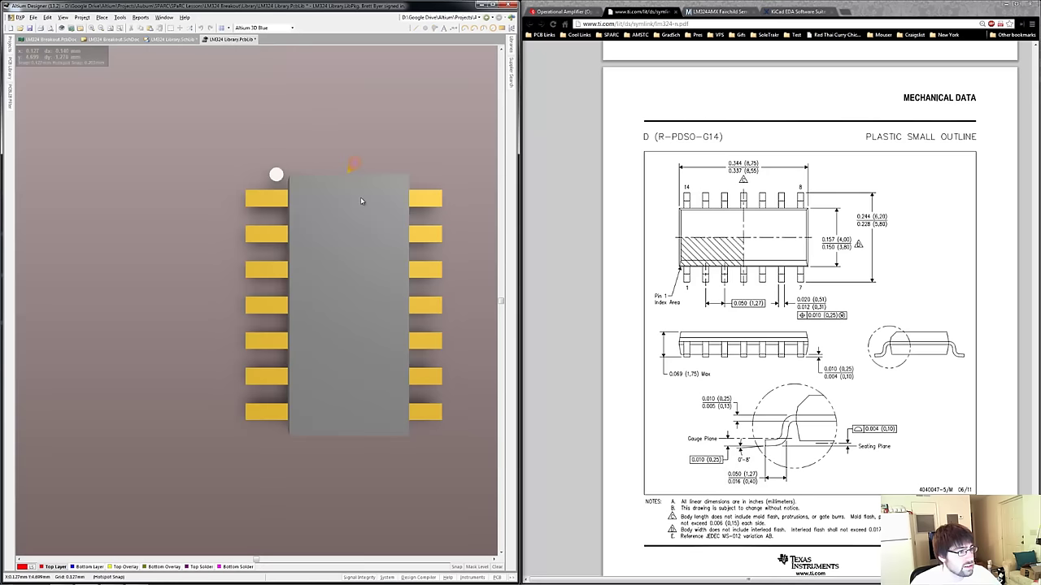
right_click_drag(362, 201, 273, 180, "shift")
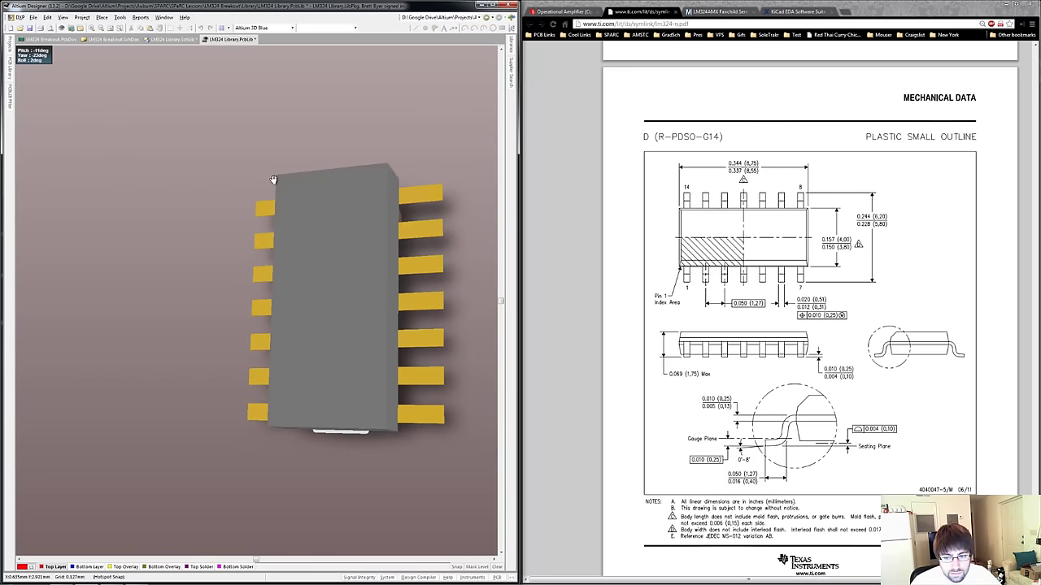
key("0")
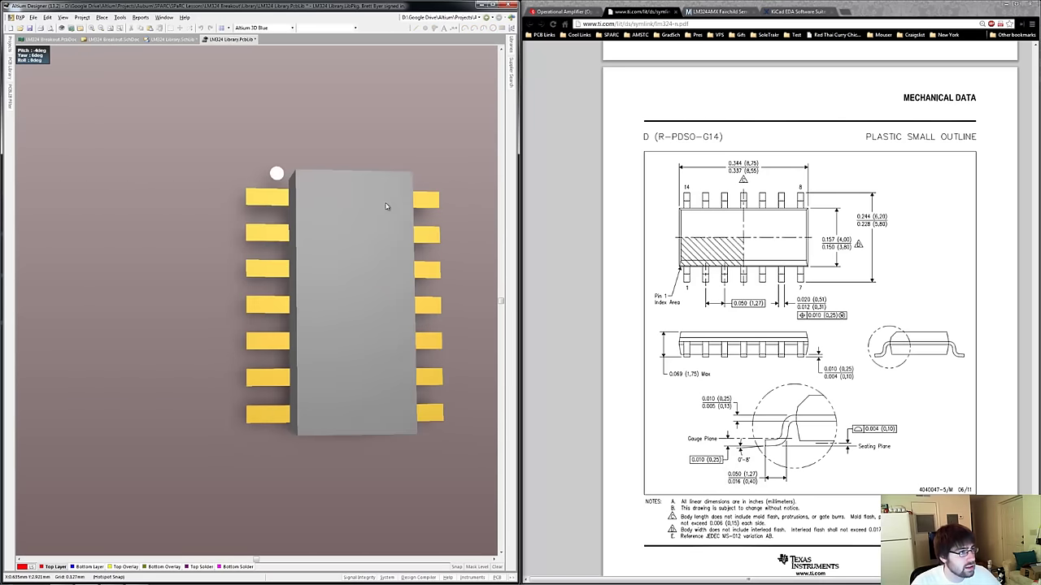
left_click(356, 28)
left_click(292, 28)
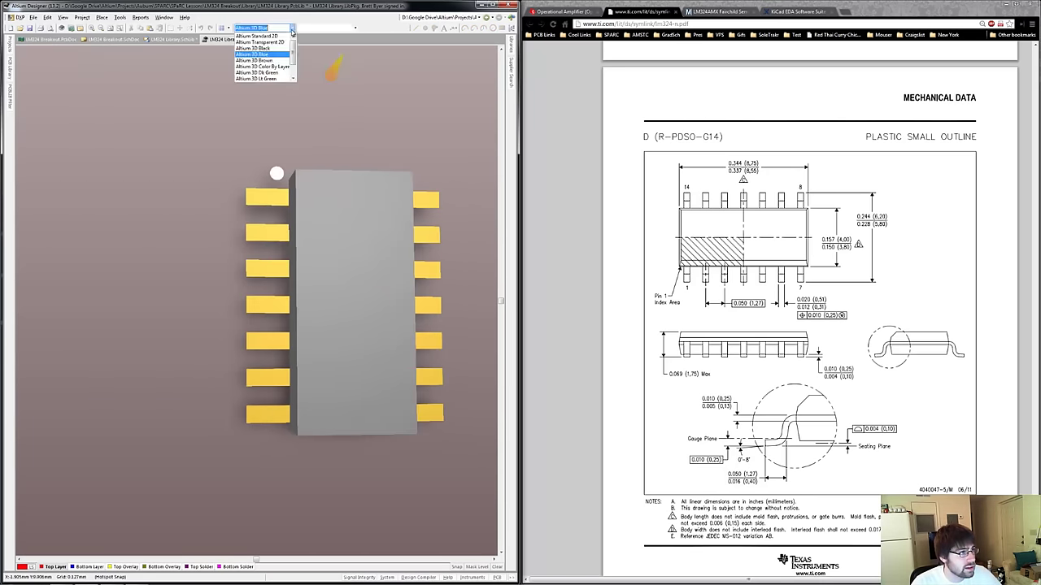
left_click(279, 37)
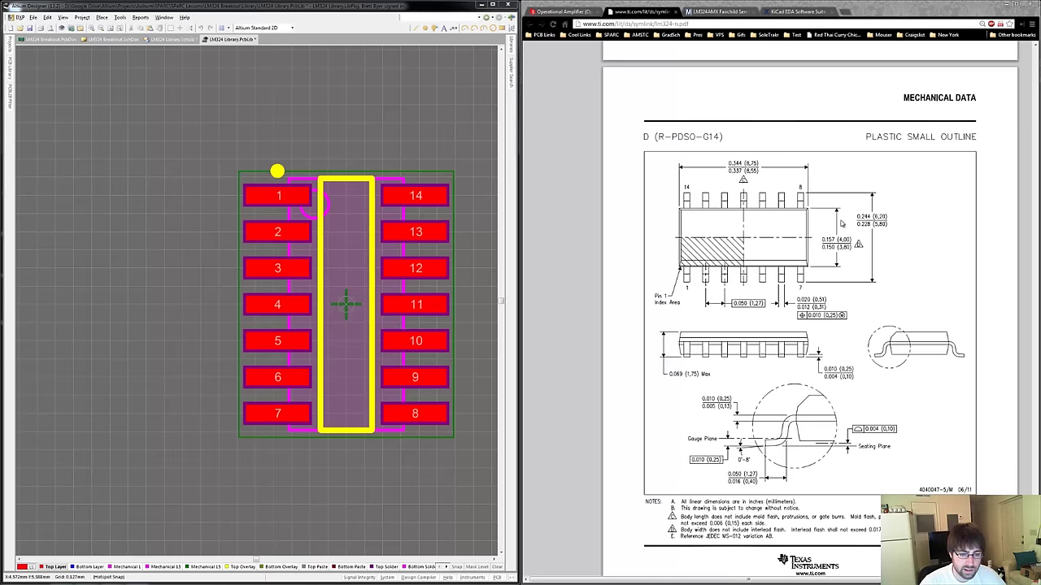
Bring up the LM324 pinout diagrams in the datasheet and open LM324 Library.SchLib beside them.
scroll(955, 332, "down", 20)
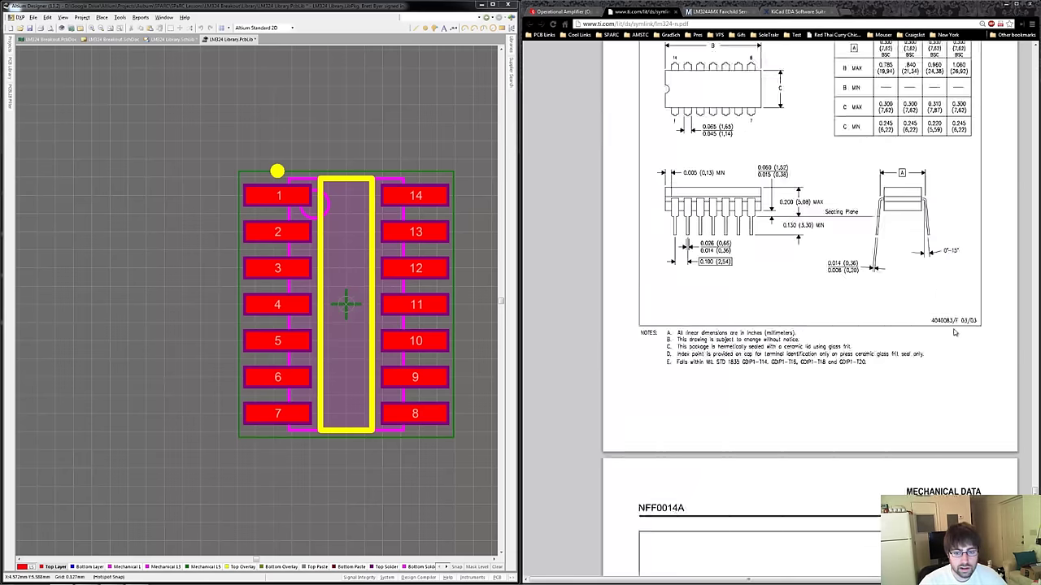
left_click_drag(1034, 491, 1010, 82)
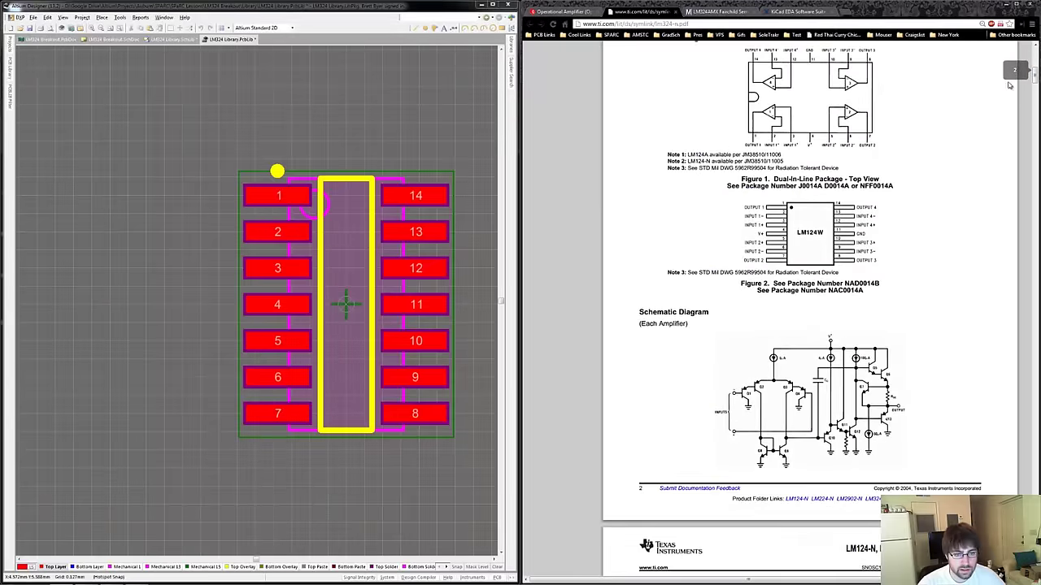
left_click(180, 39)
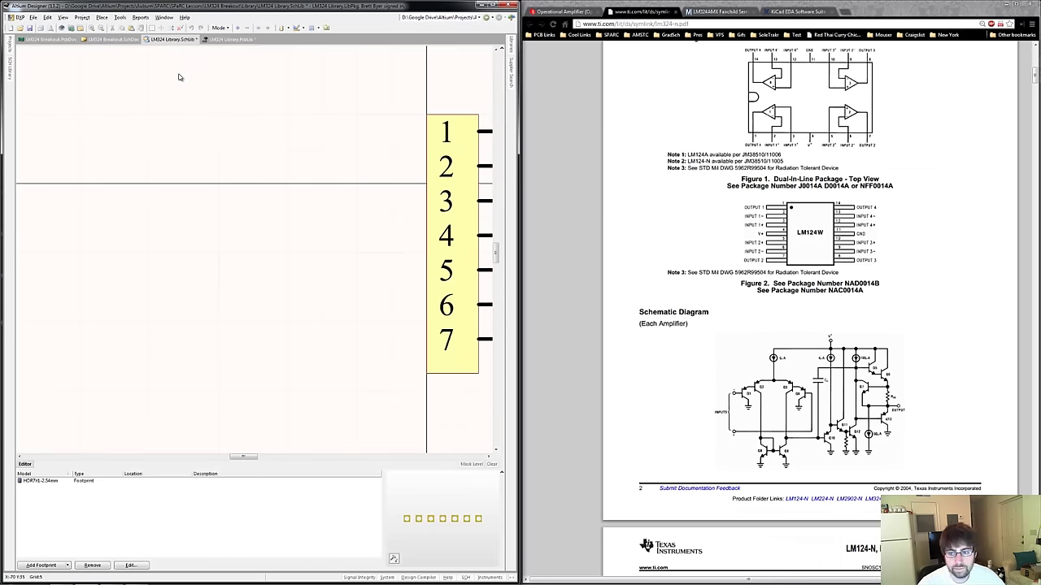
scroll(185, 276, "down", 2, "ctrl")
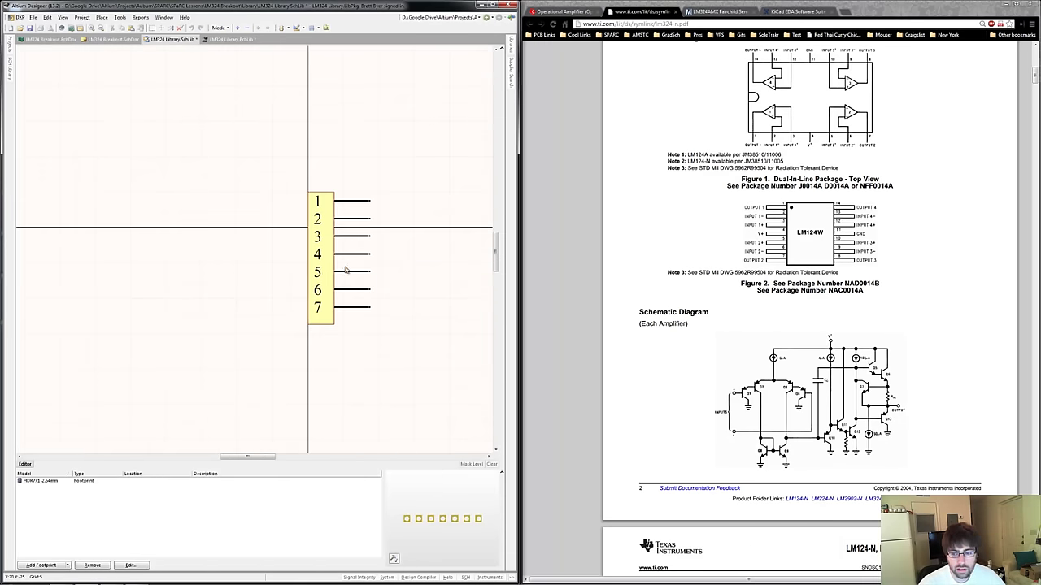
scroll(346, 270, "up", 1, "ctrl")
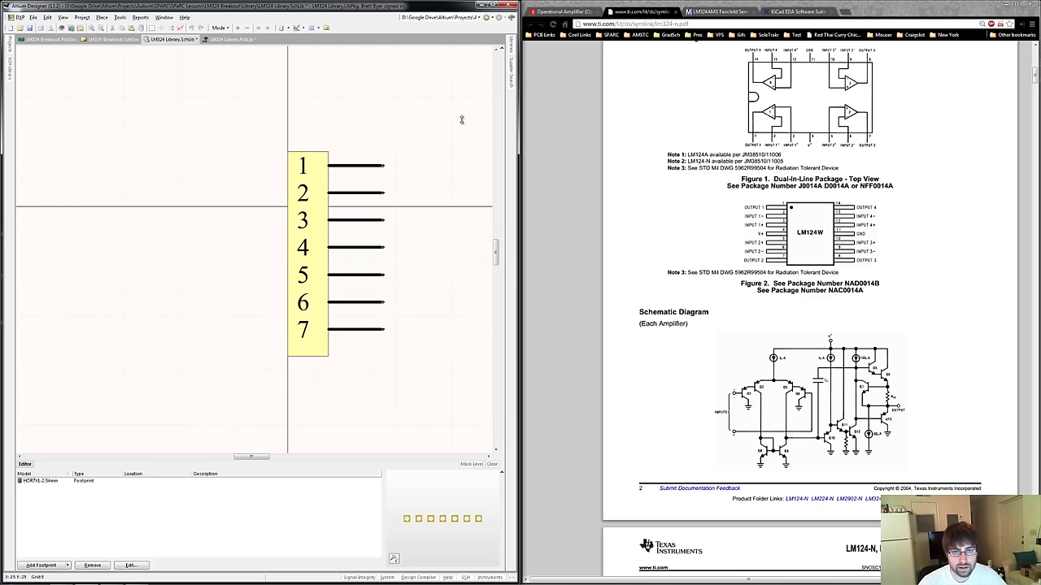
left_click(719, 11)
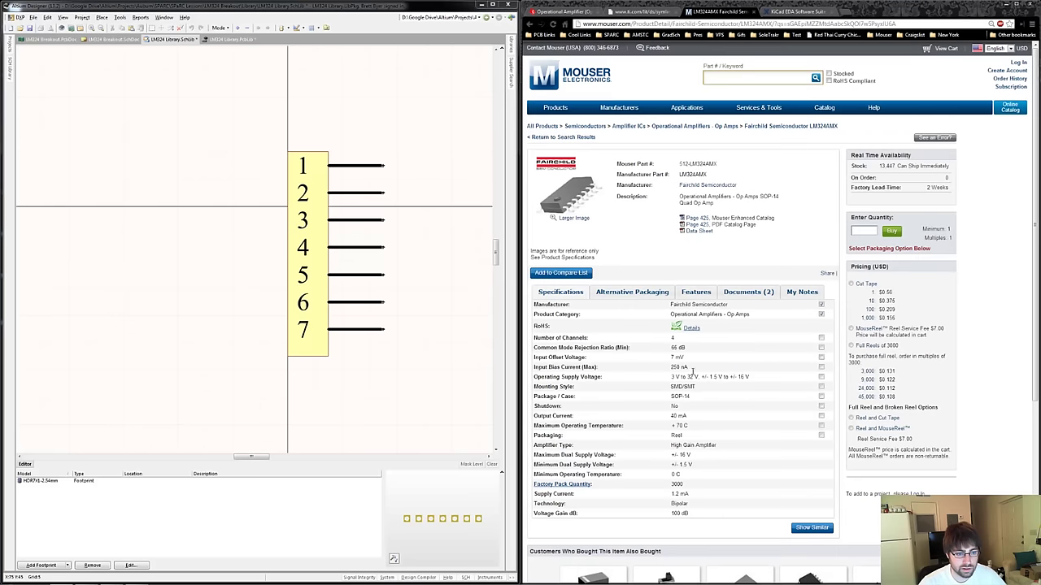
left_click(646, 12)
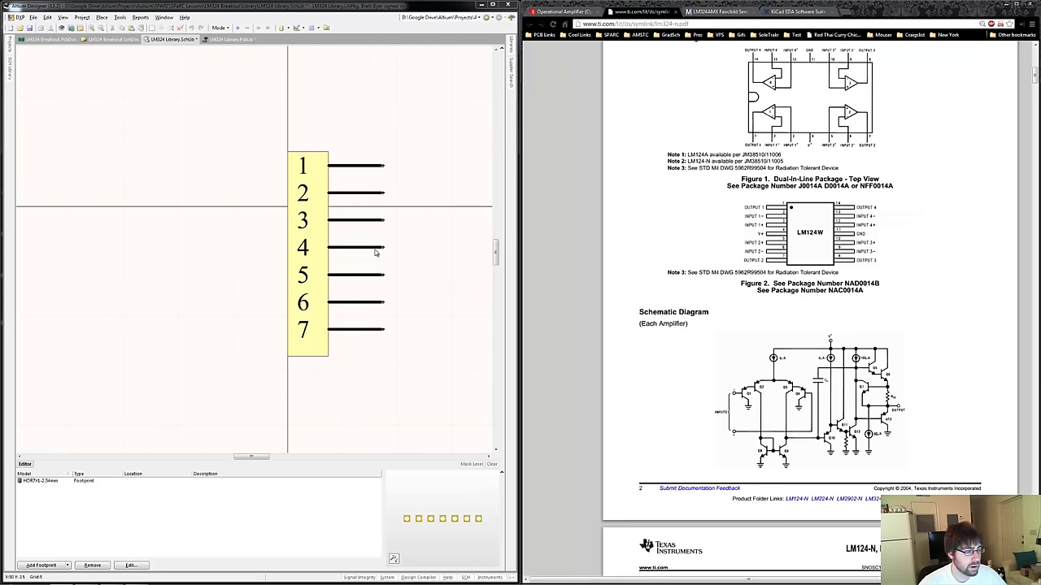
Open the library component properties of the seven-pin header in the schematic library and look through its parameters.
double_click(322, 237)
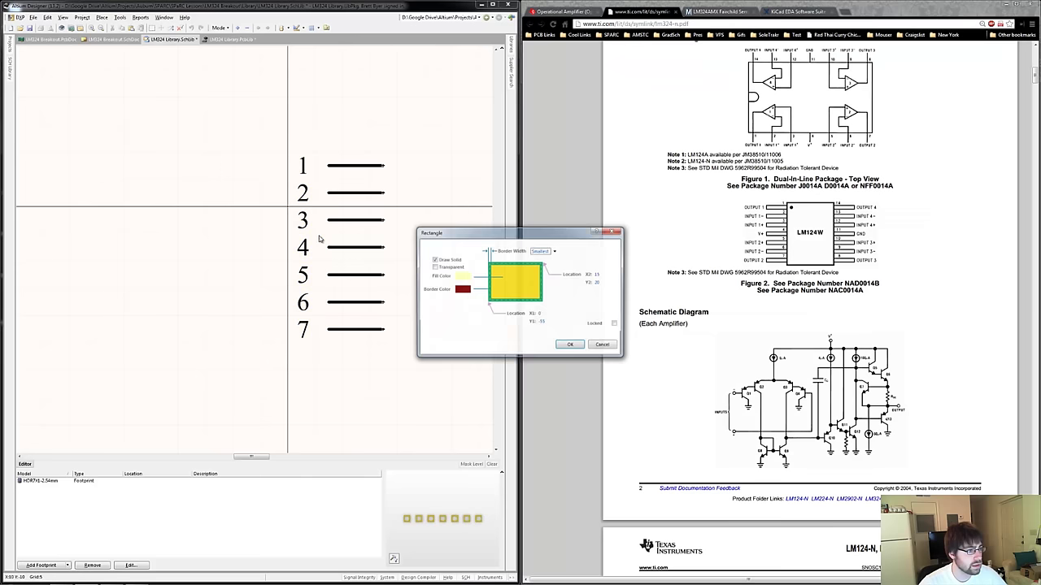
left_click(571, 346)
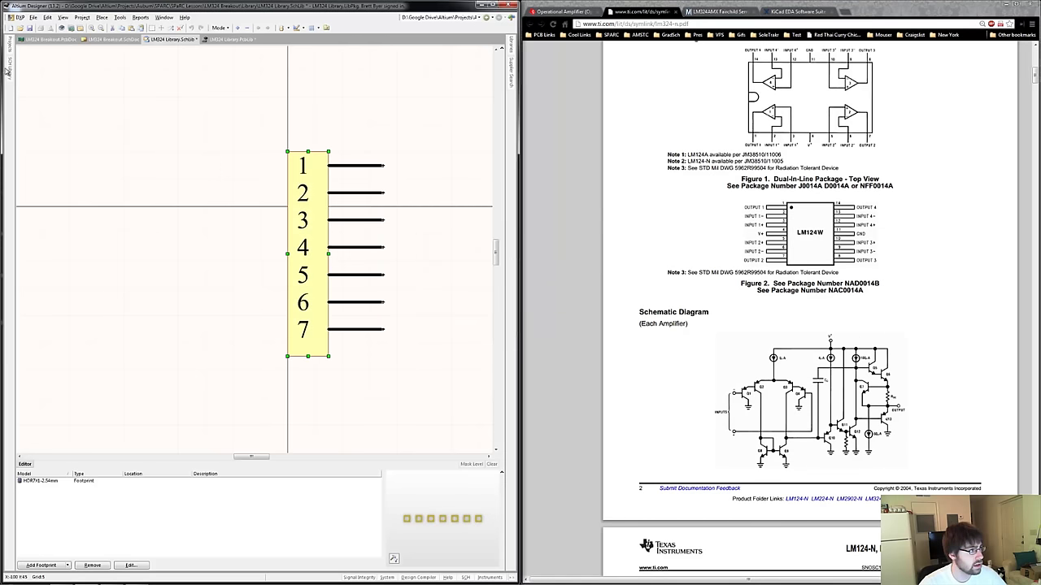
mouse_move(12, 71)
double_click(54, 81)
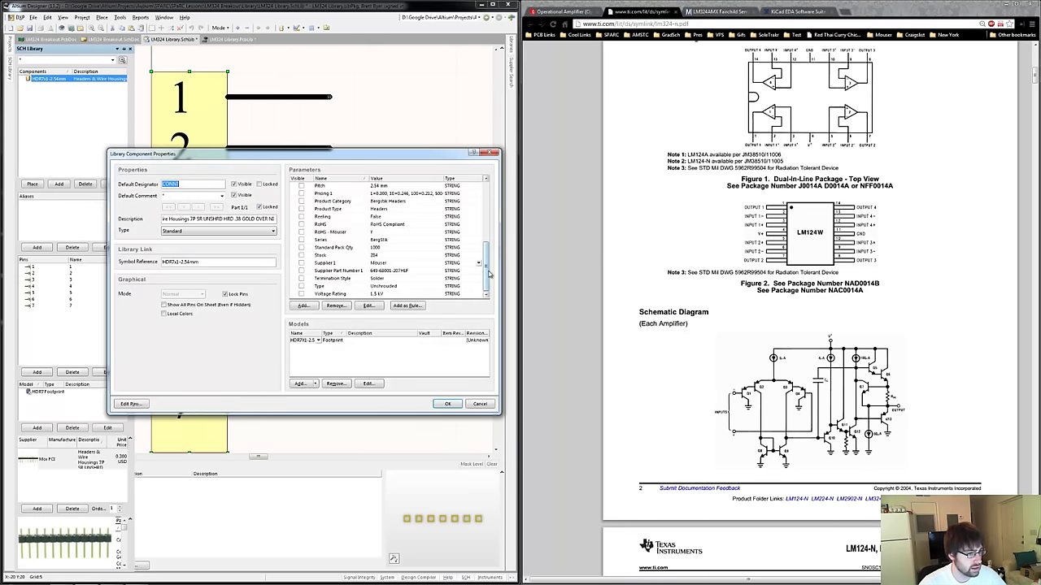
Look back over the seven-pin header's parameters and close its component properties.
left_click_drag(486, 248, 479, 185)
key("Return")
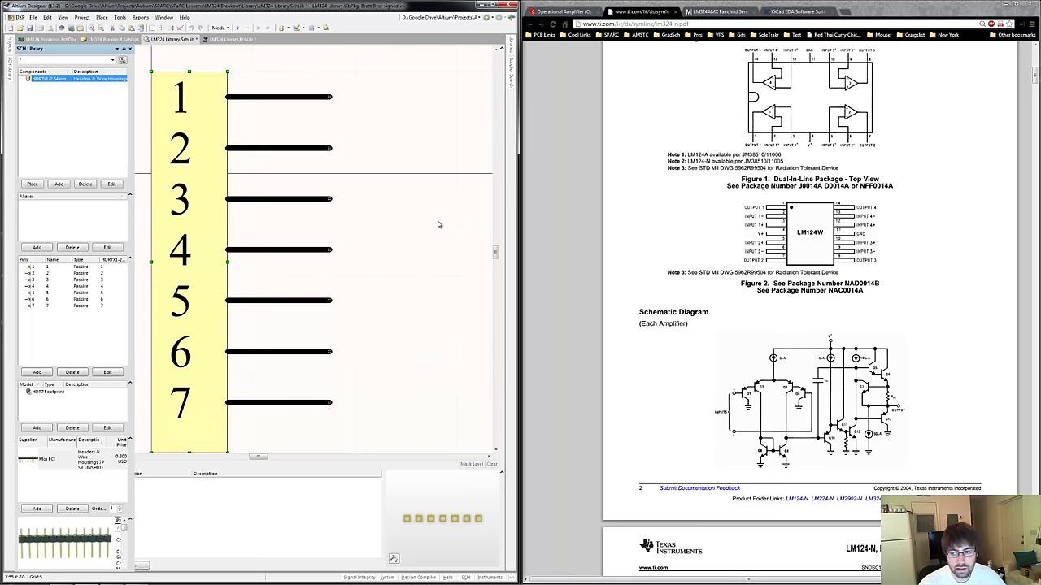
scroll(439, 216, "down", 1, "ctrl")
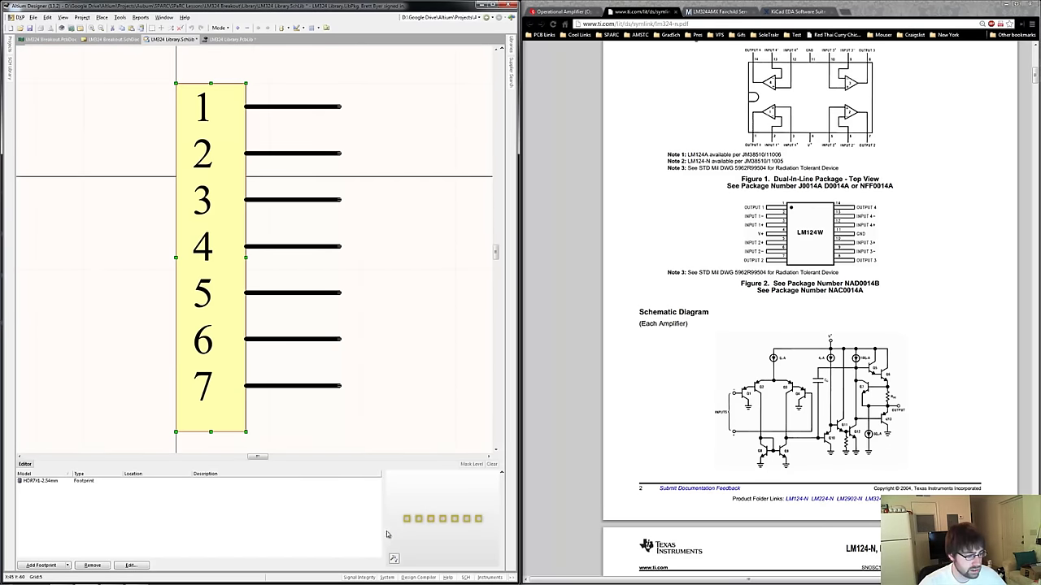
Search the electronic component suppliers for lm324amx.
left_click(392, 577)
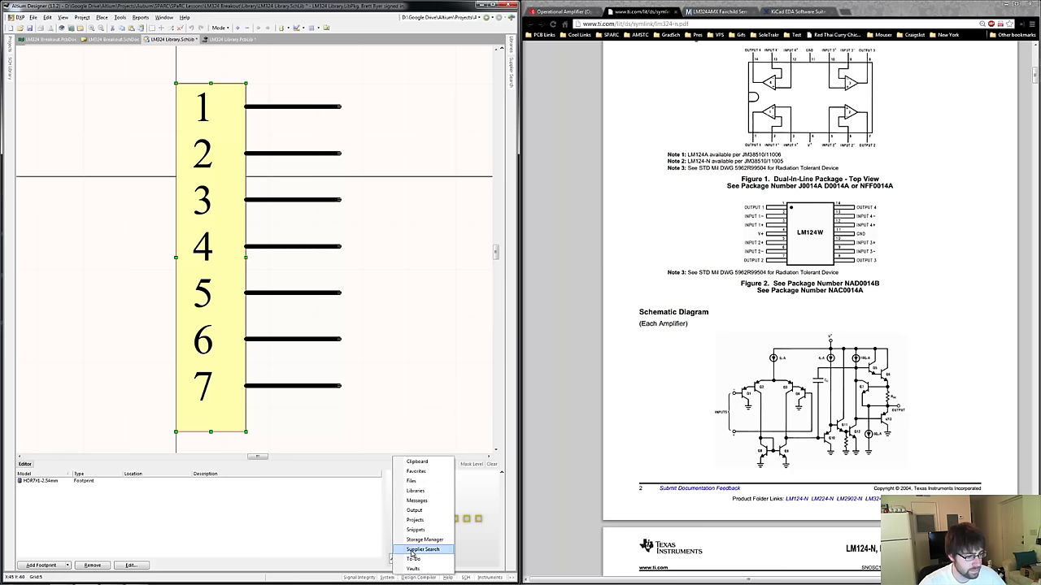
left_click(411, 554)
triple_click(423, 60)
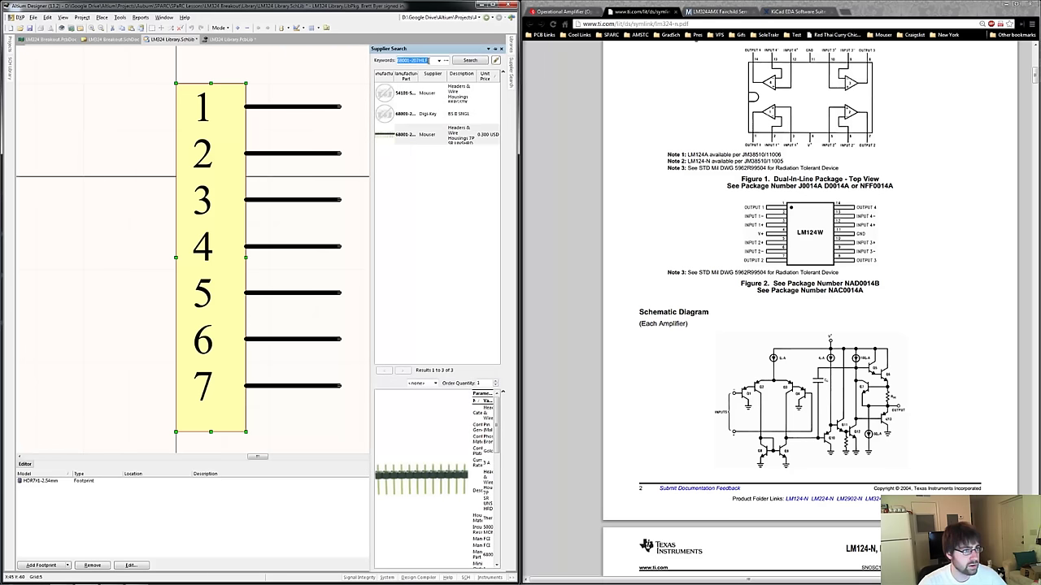
type("lm324")
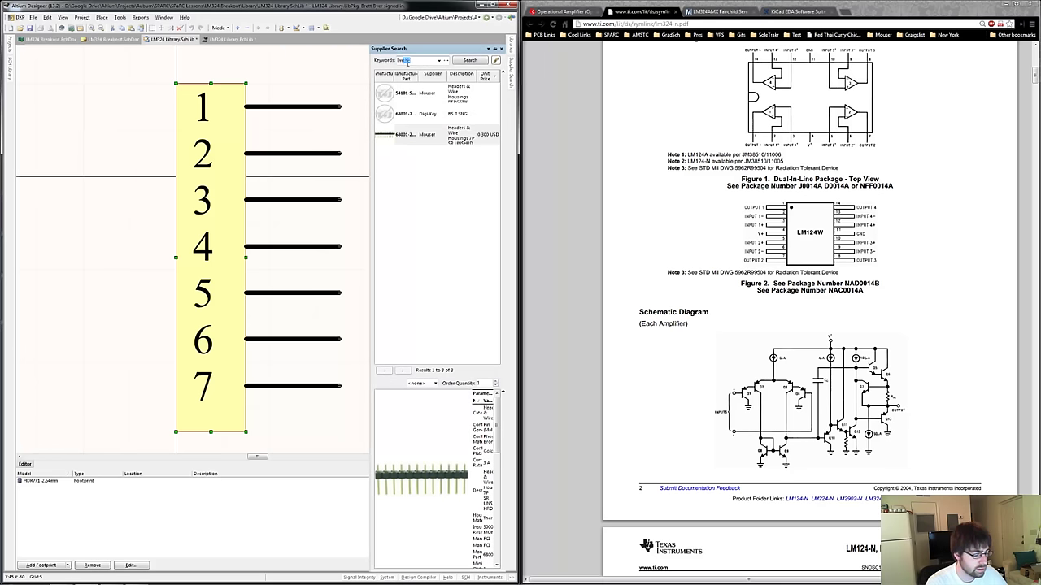
type("n")
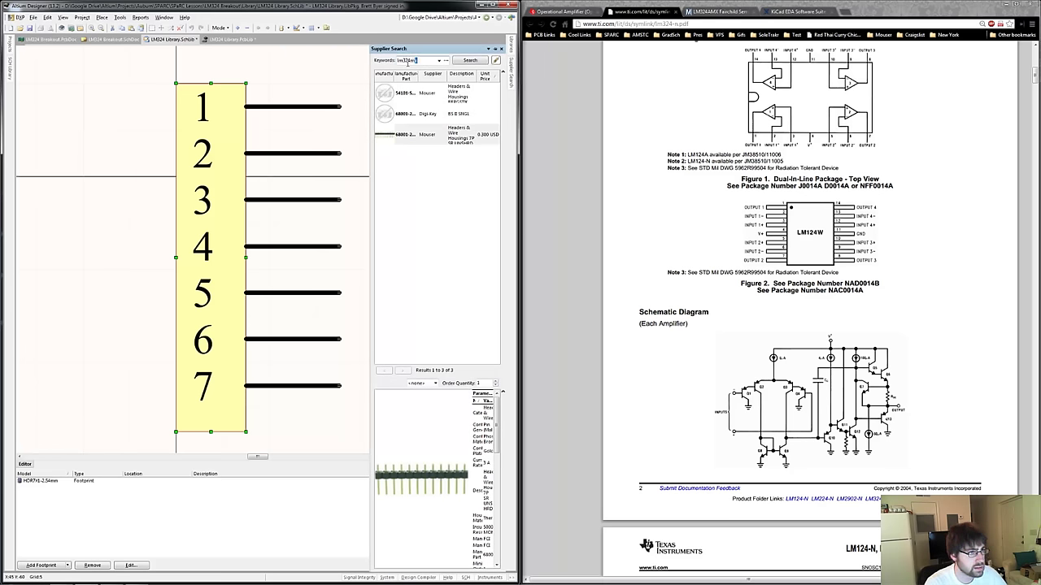
key("shift+Left")
key("shift+Left")
type("4an")
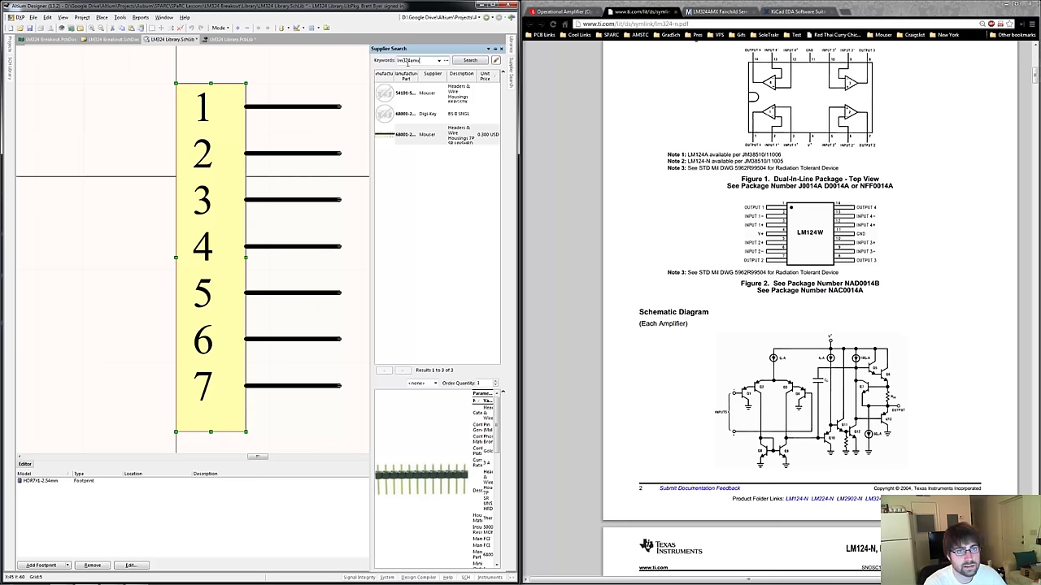
key("Return")
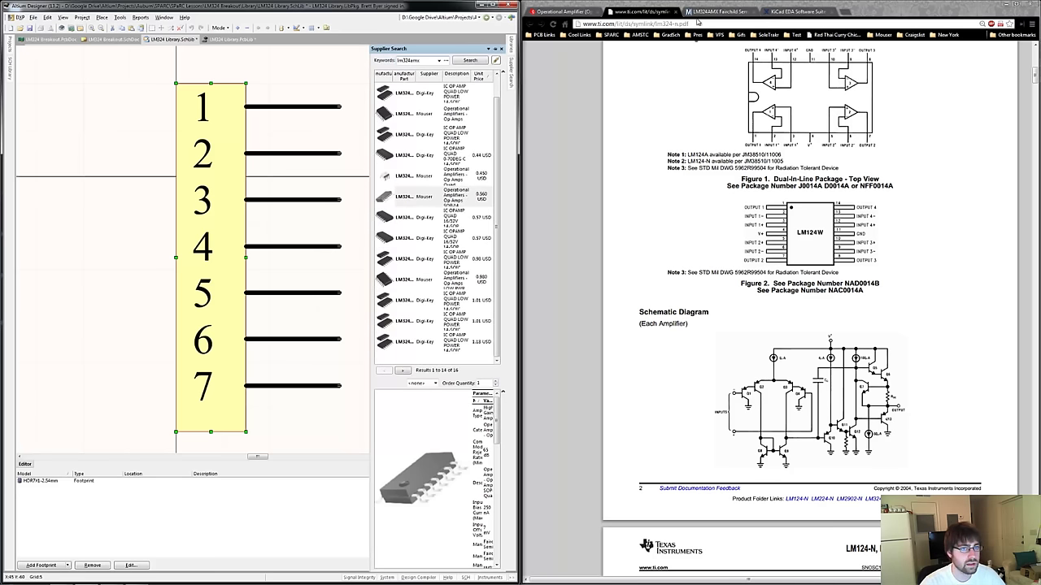
Import the Mouser LM324AMX result into LM324 Library.SchLib as a new component and show the library's component list.
right_click(442, 201)
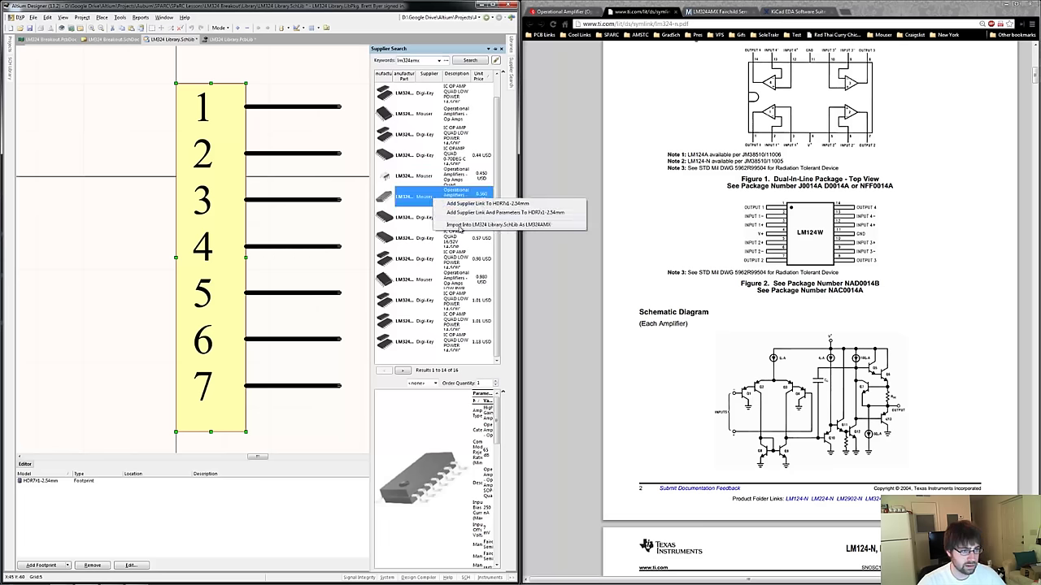
left_click(459, 226)
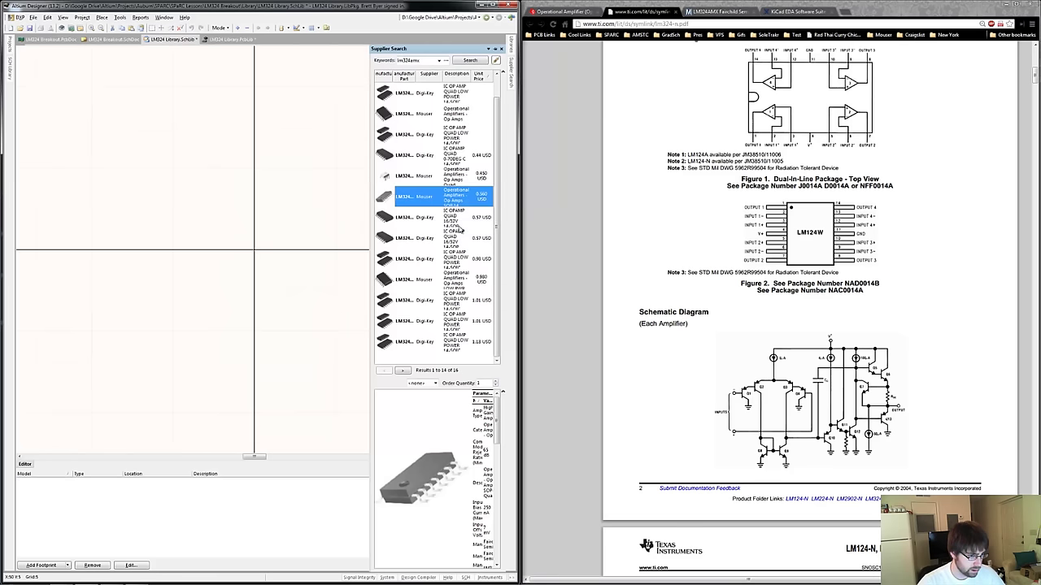
left_click(10, 79)
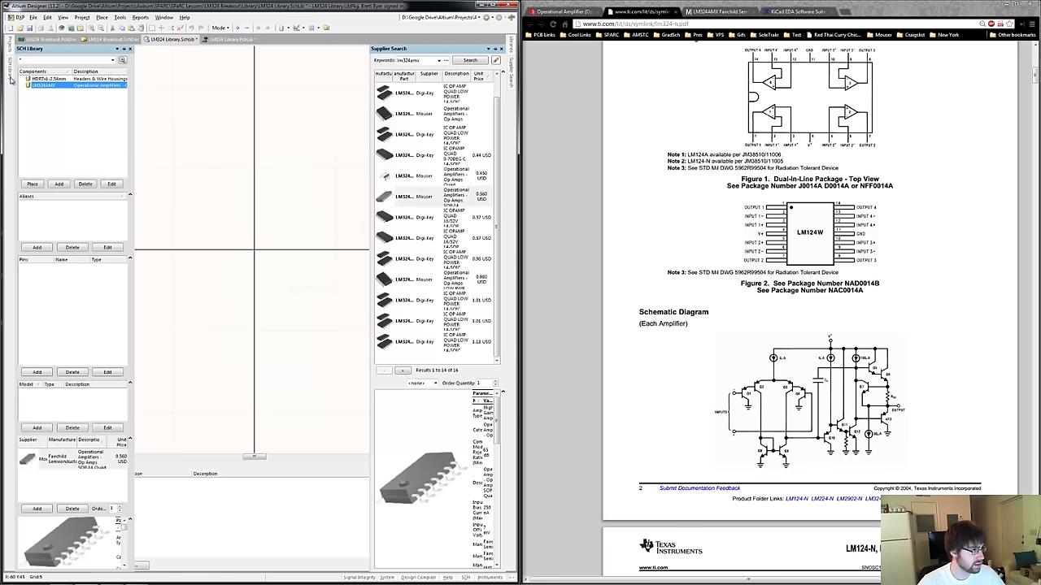
Review the LM324AMX component's imported parameters, including its supply voltage, package and pricing entries, and close its properties.
double_click(57, 87)
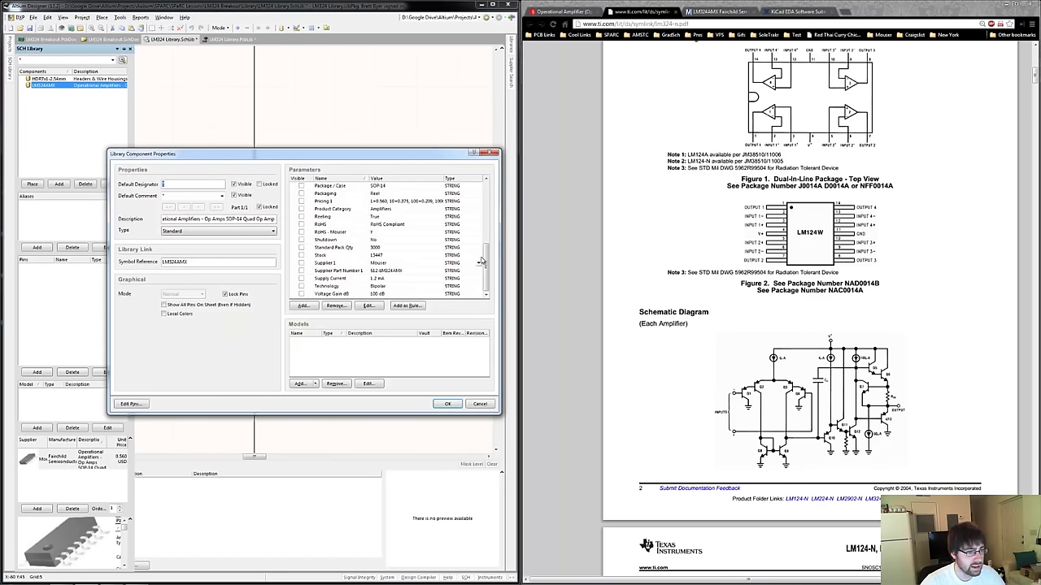
left_click_drag(485, 260, 489, 173)
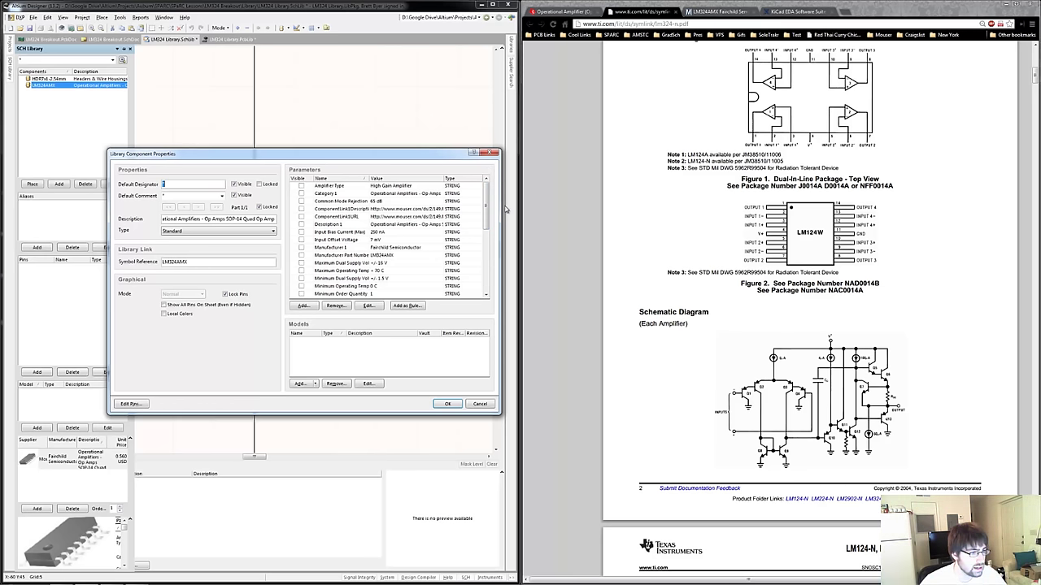
scroll(485, 231, "down", 3)
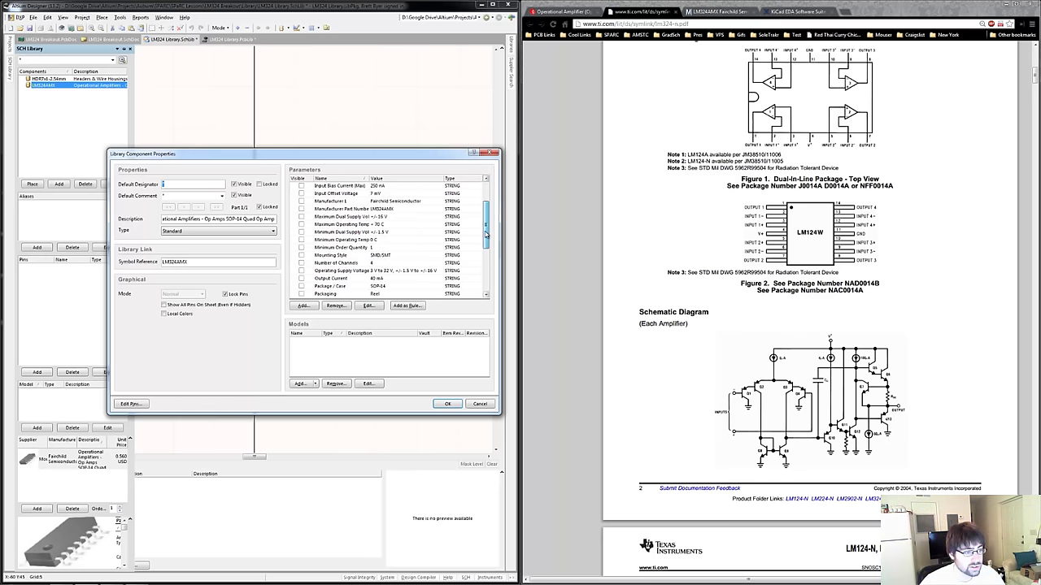
scroll(486, 234, "down", 2)
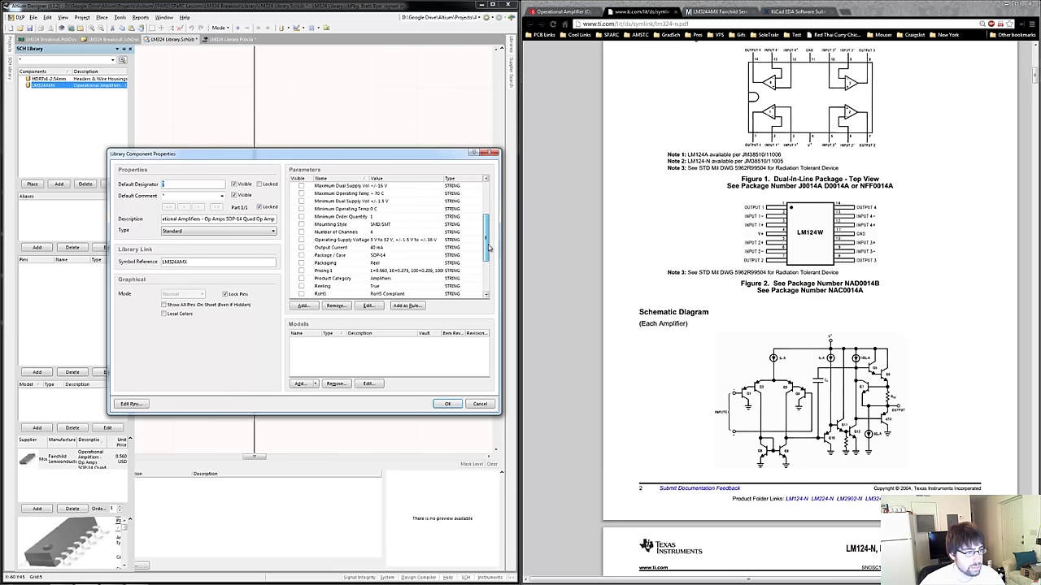
scroll(486, 244, "down", 1)
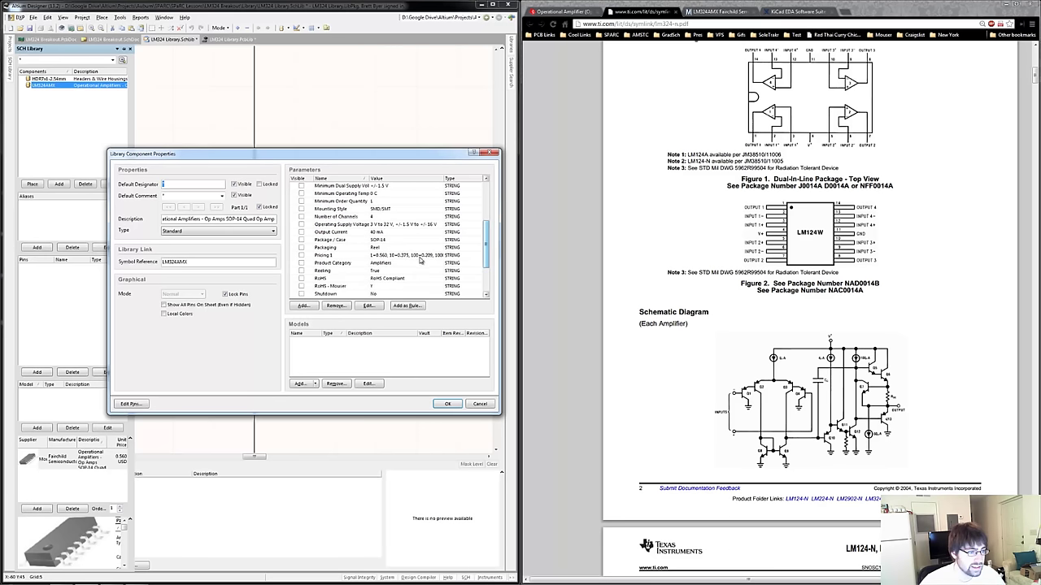
left_click(418, 256)
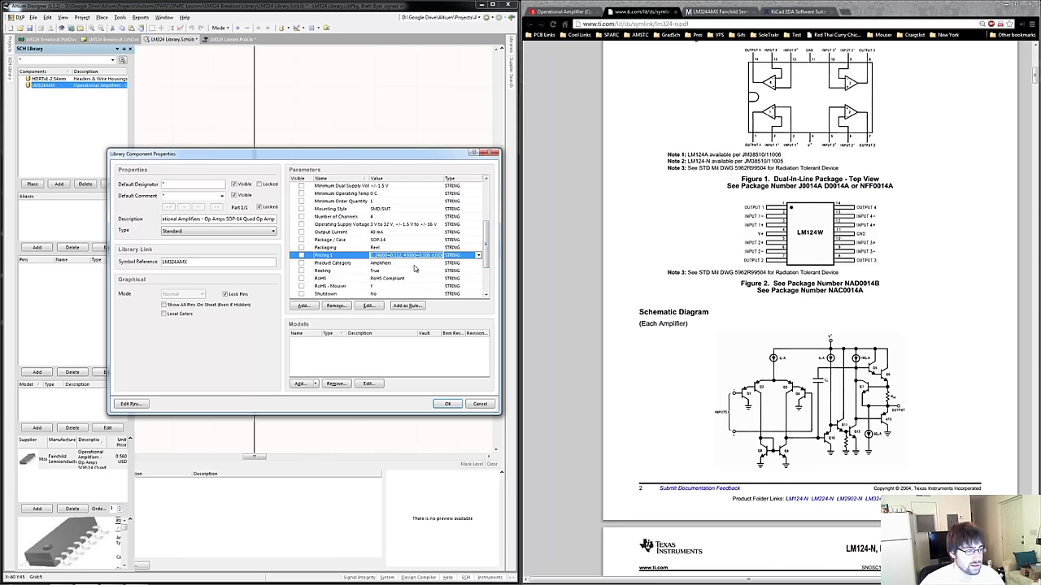
left_click(452, 406)
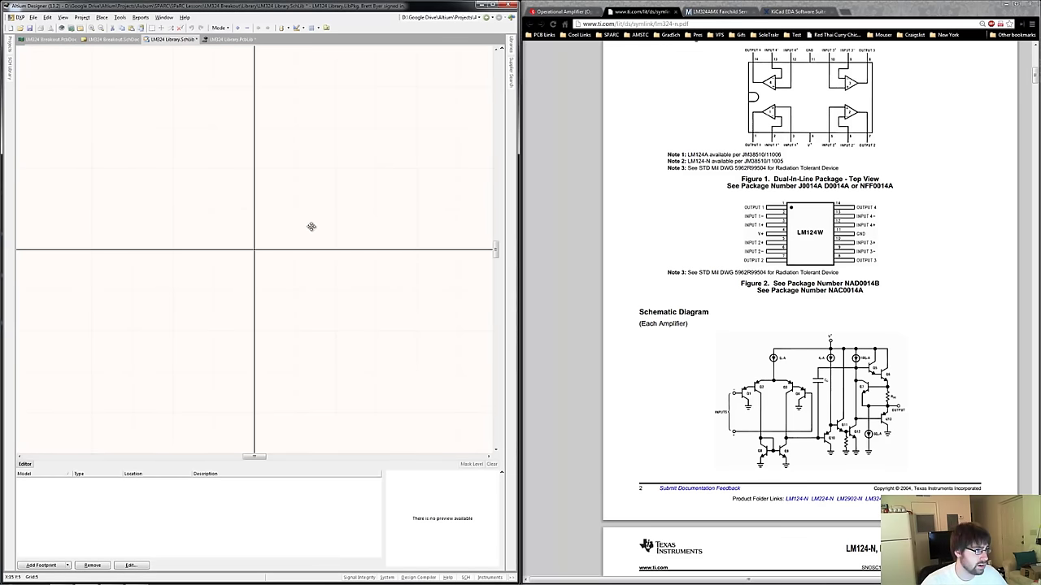
Place a rectangle about 30 wide and 60 tall as the LM324AMX symbol body, with its upper-left corner at about X 0, Y 20.
left_click(298, 28)
left_click(309, 87)
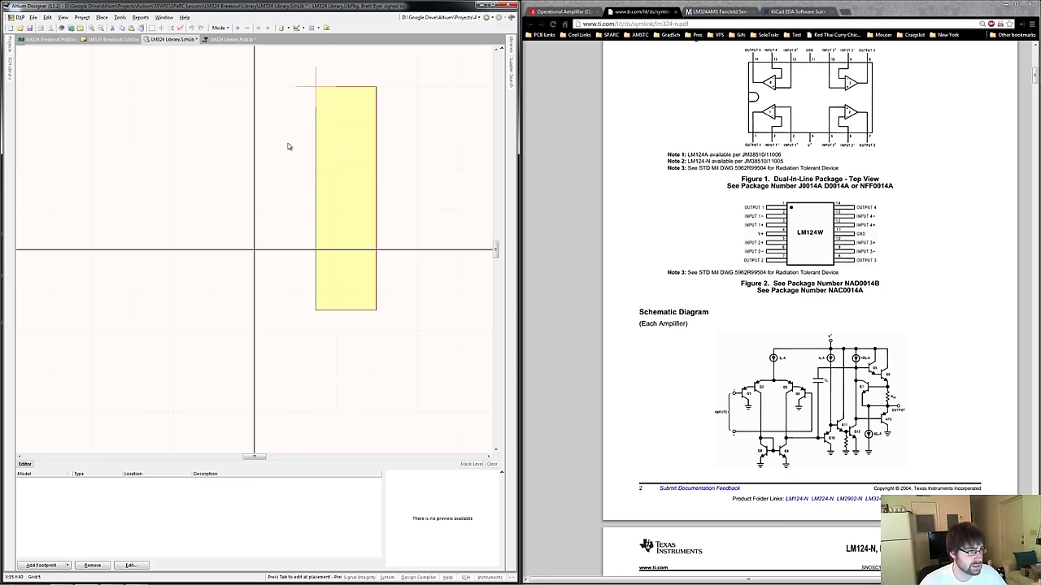
left_click(254, 171)
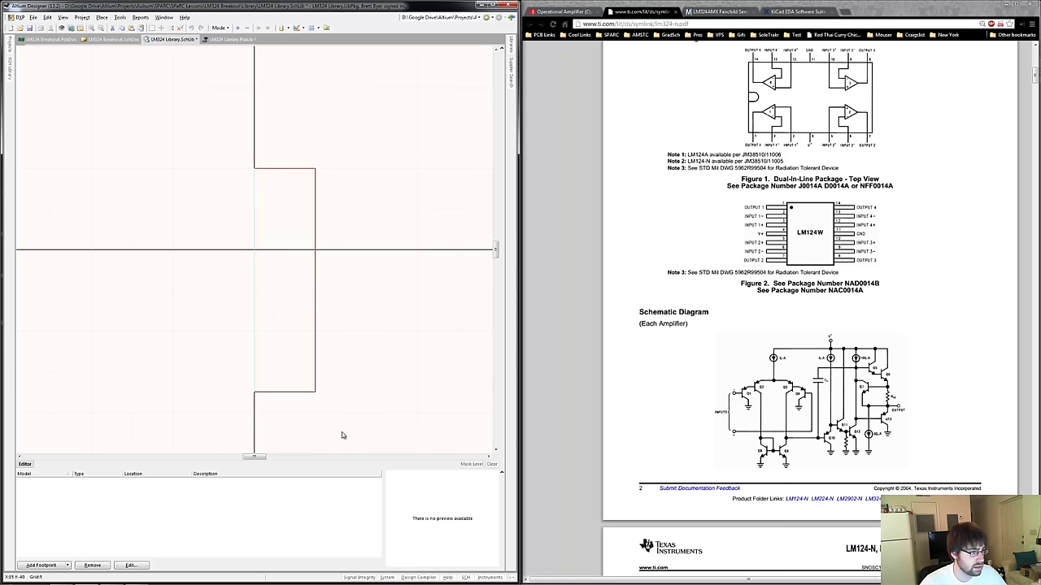
left_click(377, 412)
key("Escape")
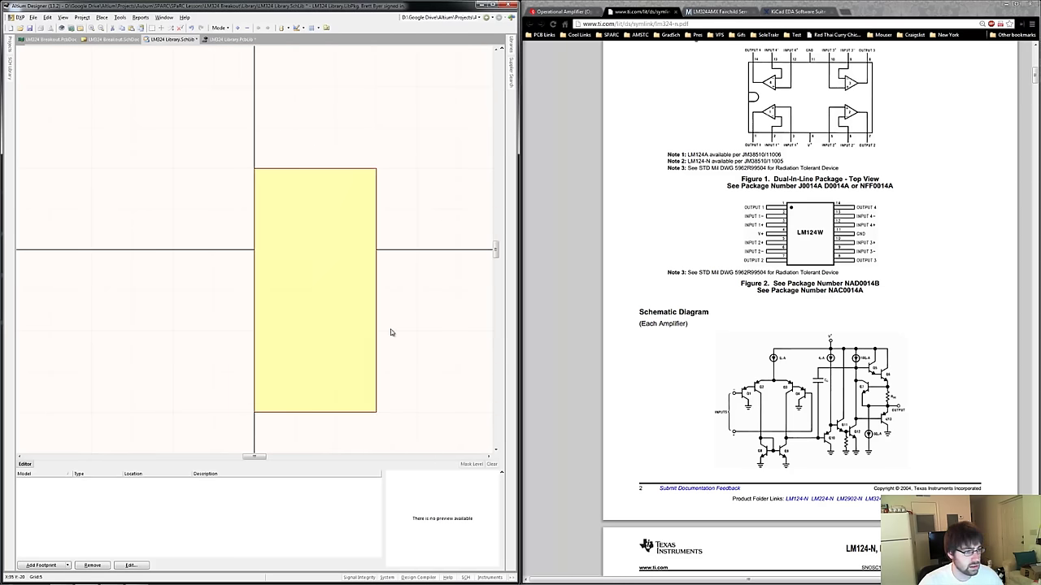
scroll(401, 197, "down", 1, "ctrl")
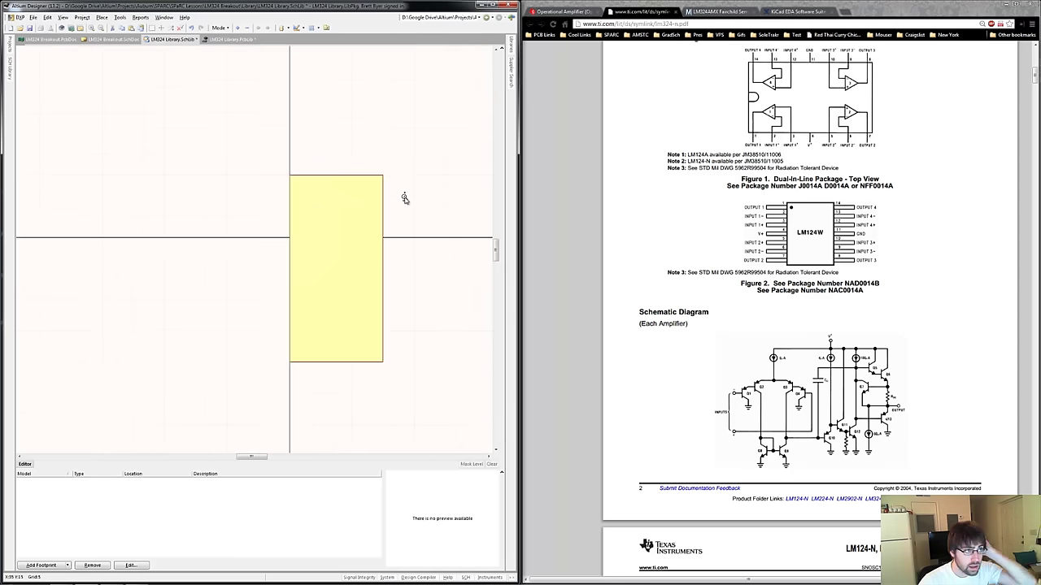
left_click(302, 28)
left_click(307, 99)
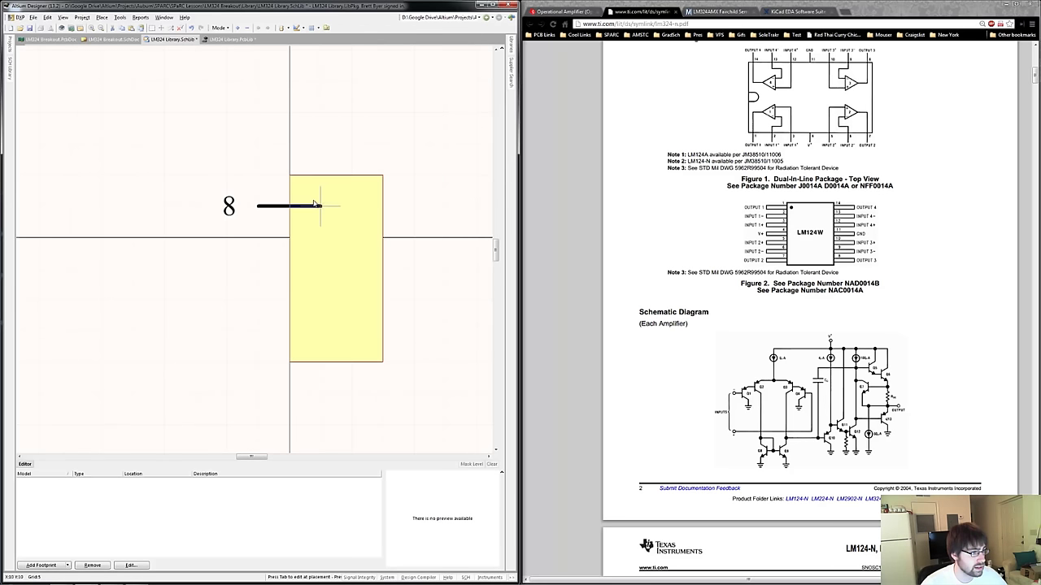
key("space")
key("space")
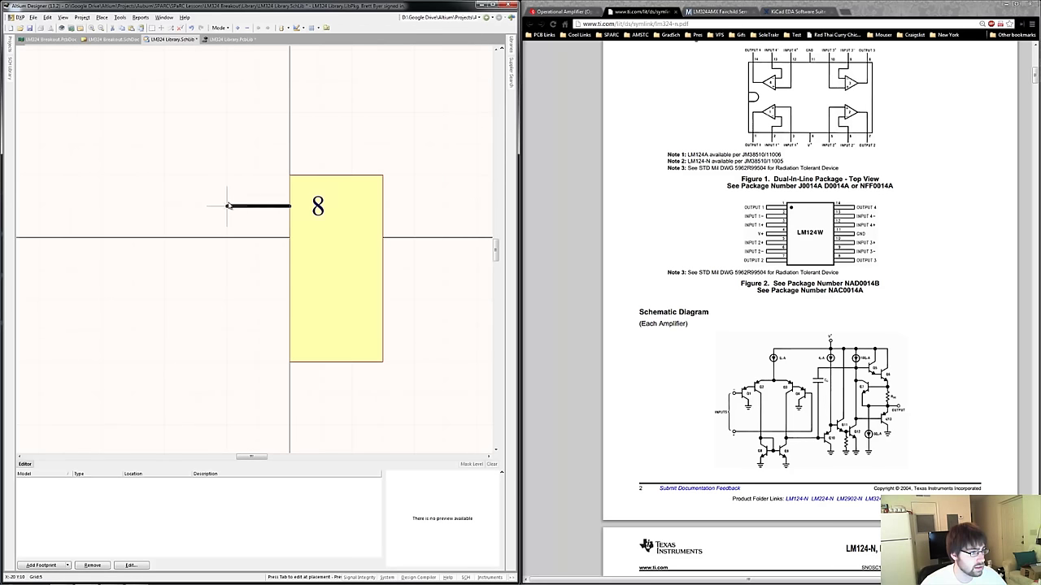
key("Escape")
Widen the symbol body to about 60 by extending its right edge.
scroll(201, 231, "down", 1, "ctrl")
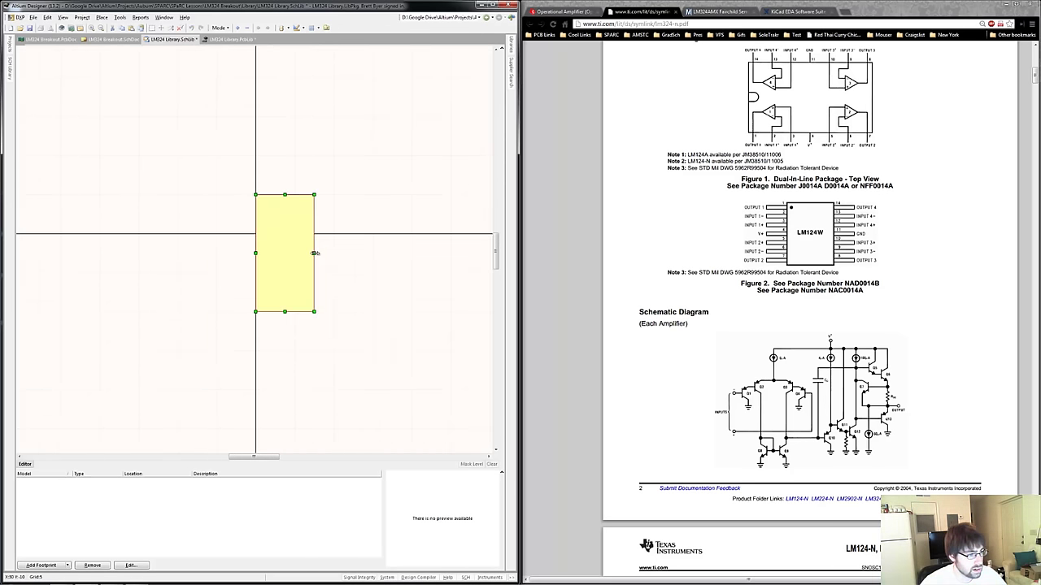
left_click_drag(314, 253, 372, 255)
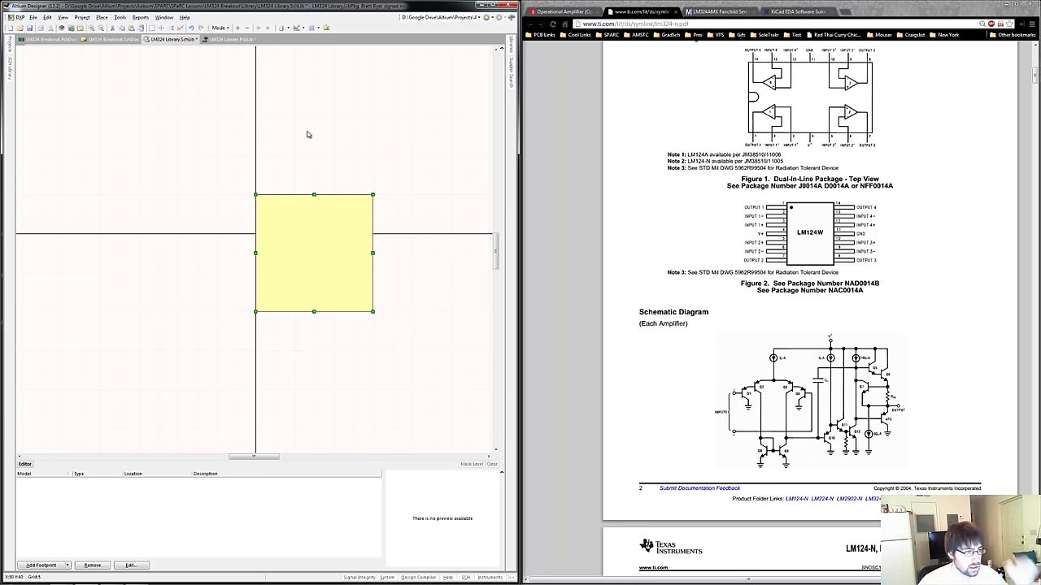
Start a new pin rotated 180 degrees and line it up with the upper part of the body's left edge at Y 15.
left_click(297, 28)
left_click(304, 98)
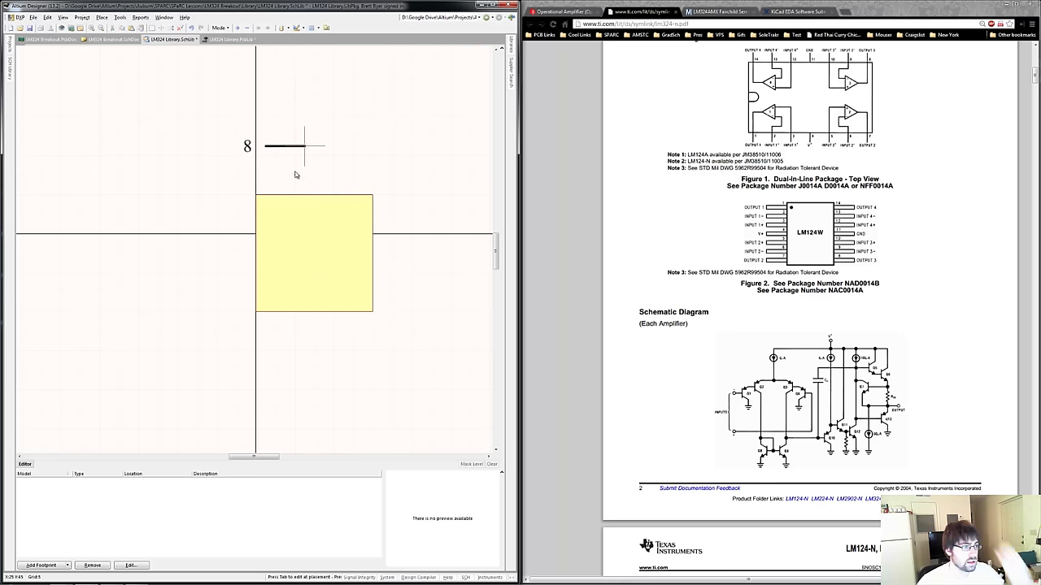
key("space")
key("space")
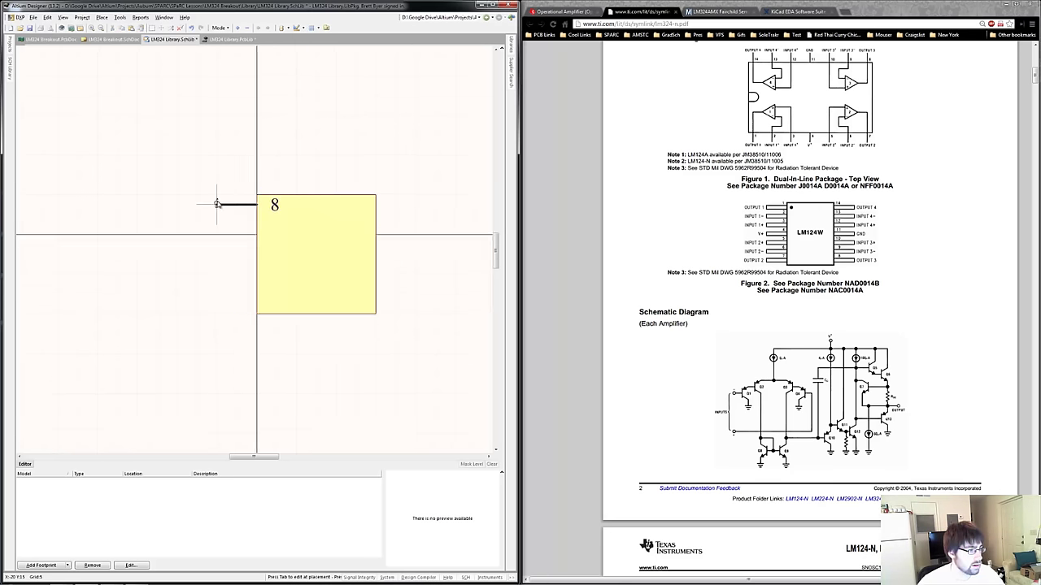
scroll(216, 205, "up", 5, "ctrl")
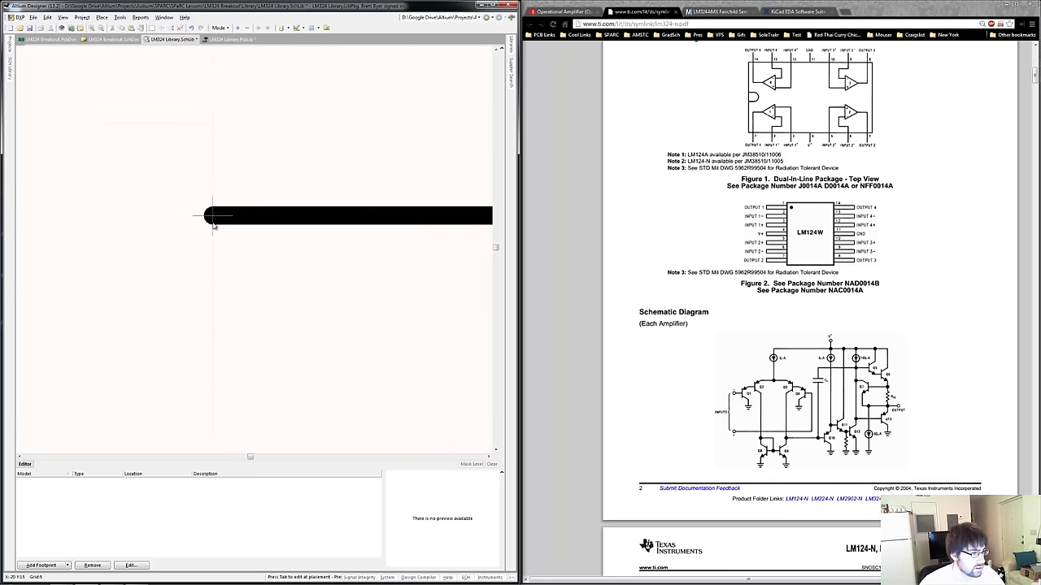
scroll(216, 221, "down", 3, "ctrl")
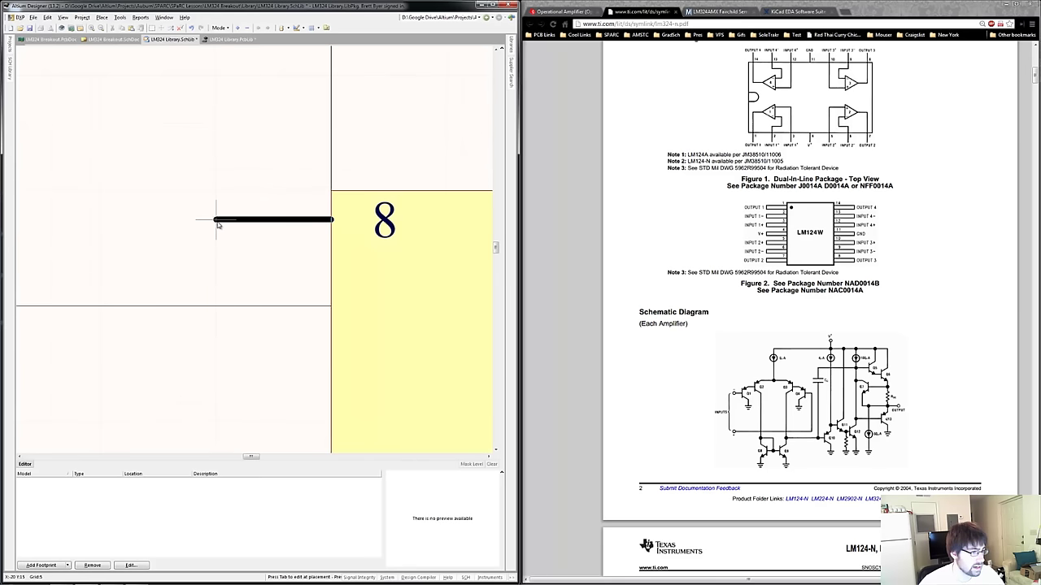
scroll(217, 225, "down", 4, "ctrl")
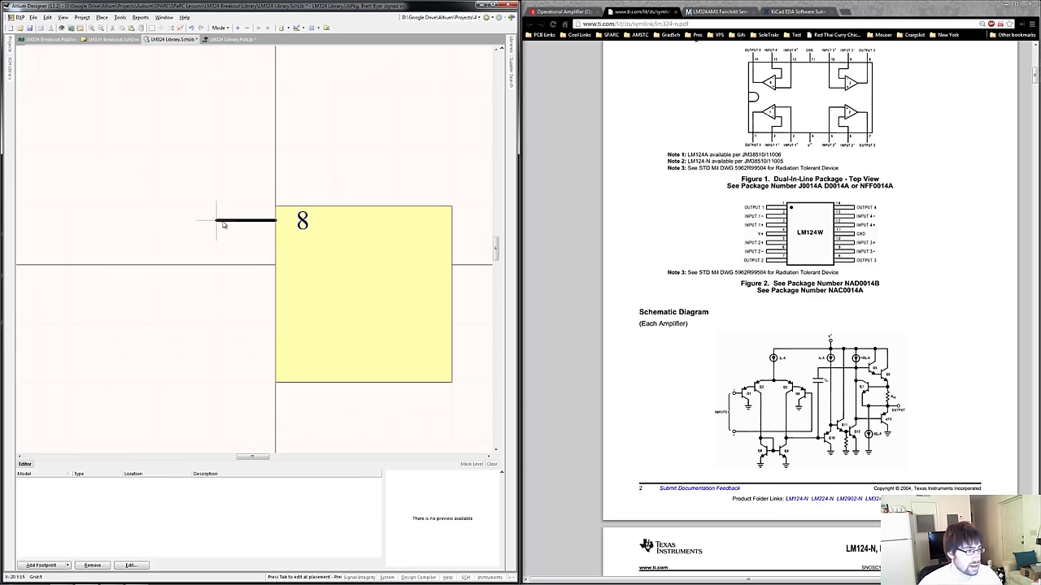
Show the new pin's designator and set its electrical type to Passive.
key("Tab")
left_click(488, 185)
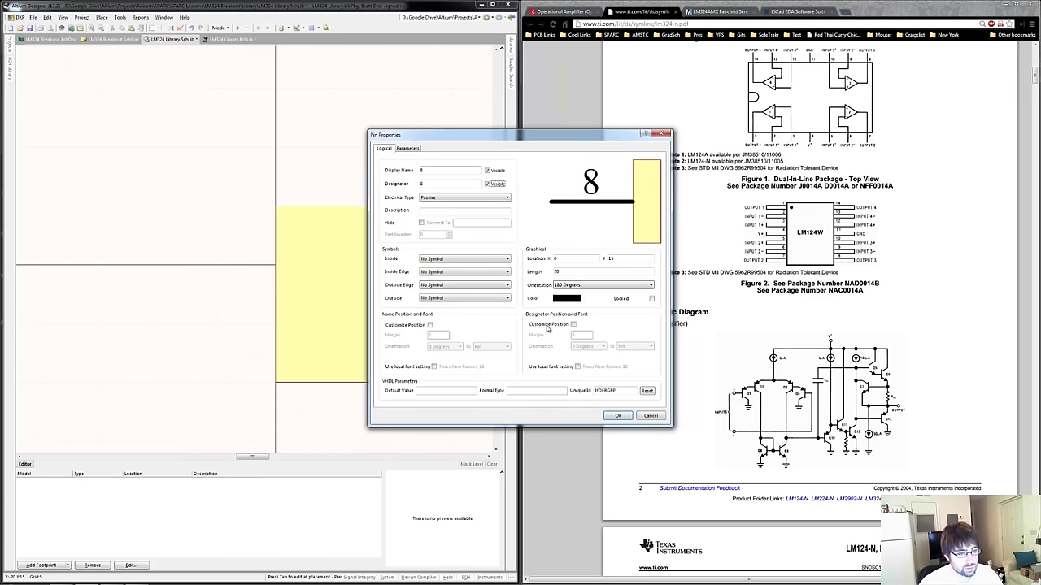
left_click(440, 200)
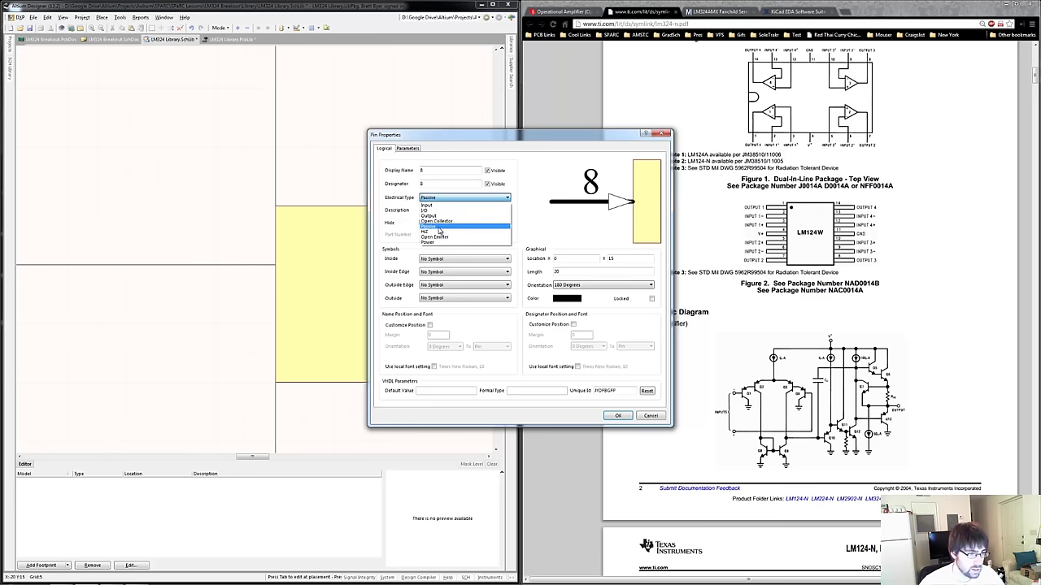
left_click(439, 229)
left_click_drag(448, 139, 316, 145)
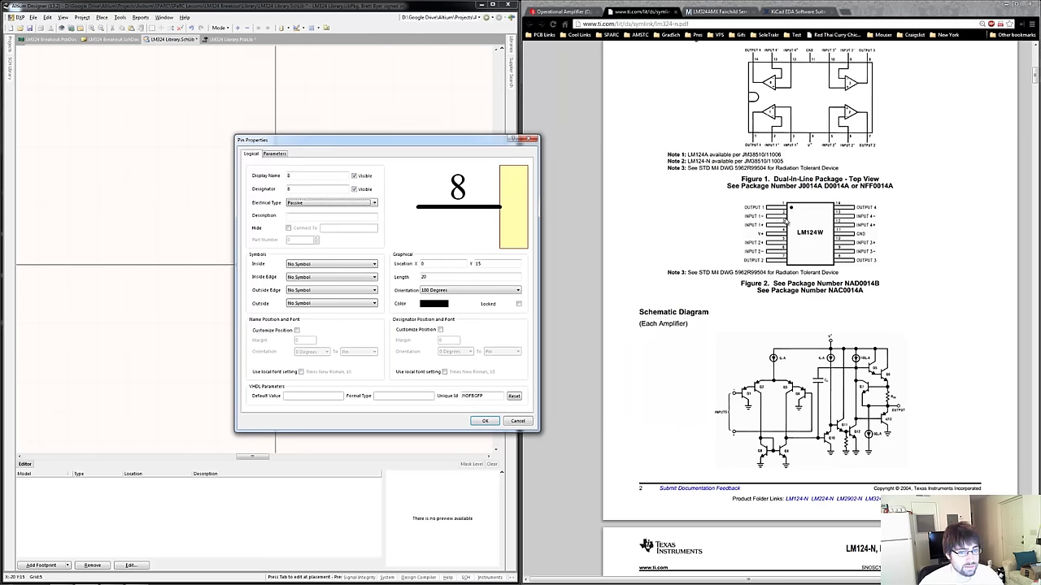
Name the pin OUT1 with designator 1 for its spot on the body's left edge at Y 15.
double_click(289, 176)
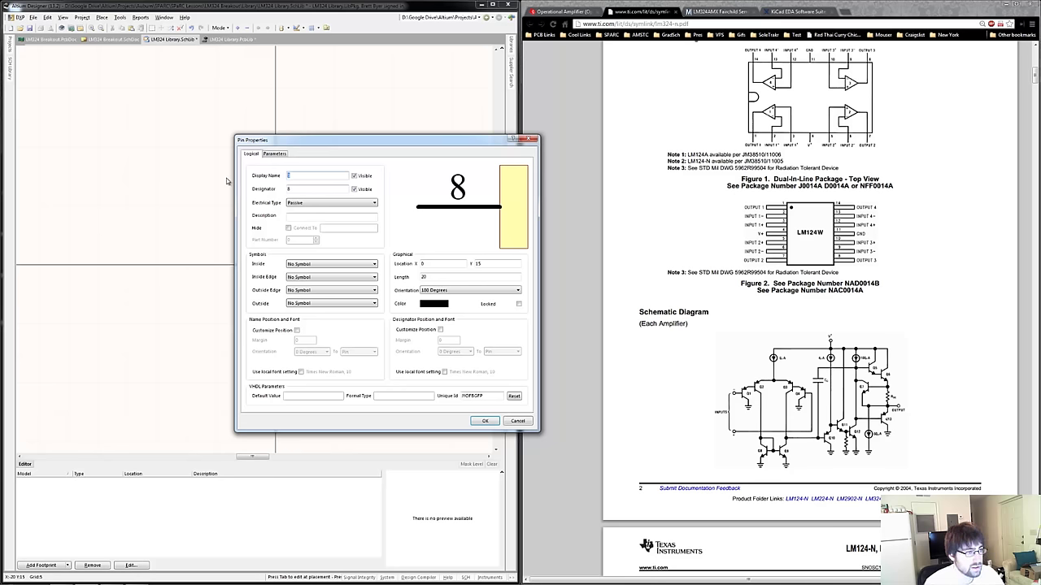
type("OUT")
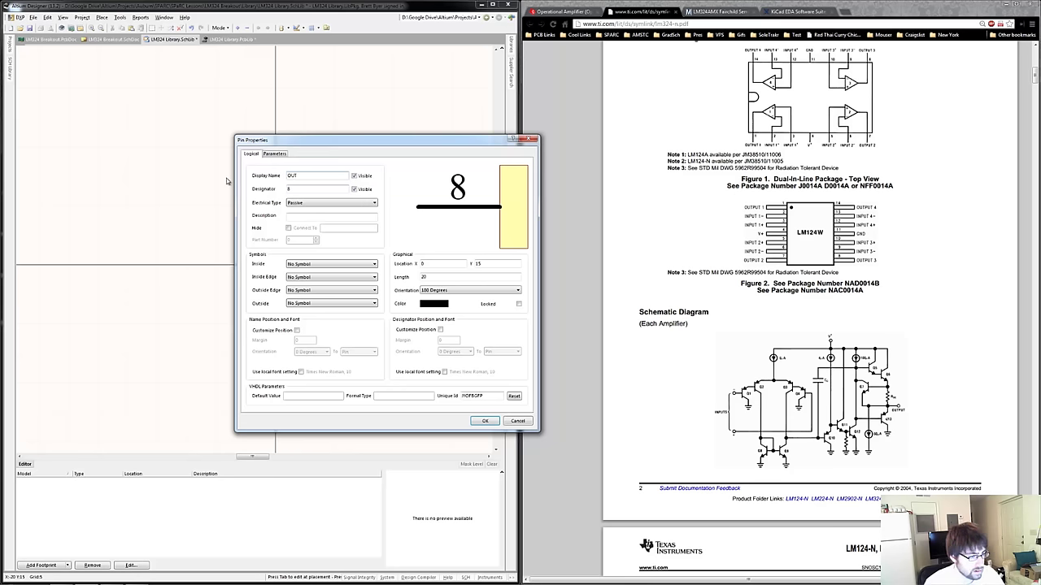
type("1")
key("Tab")
type("1")
key("Return")
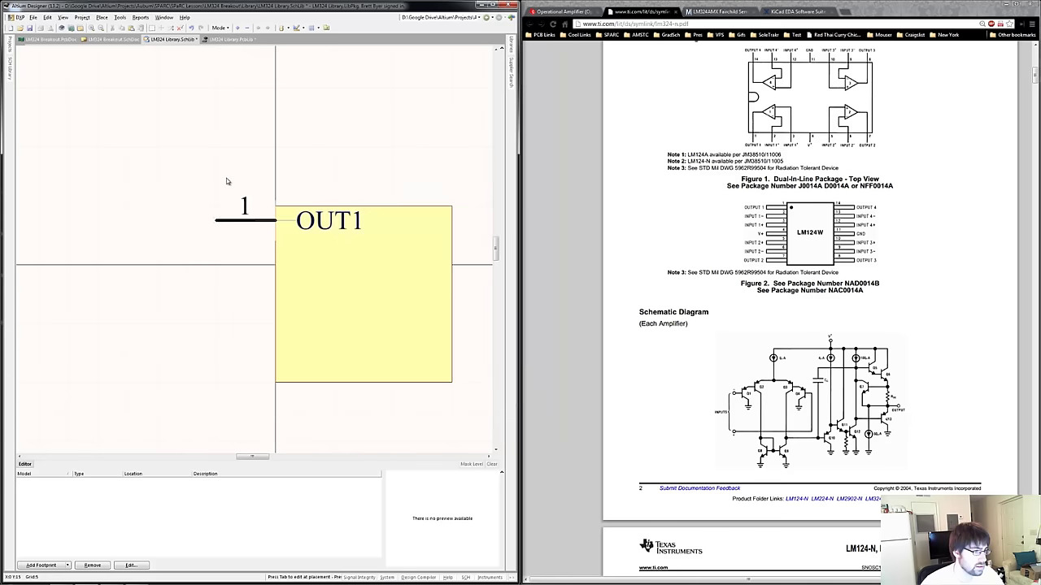
Place pin 2 named IN1- on the body's left edge at Y 5.
key("Tab")
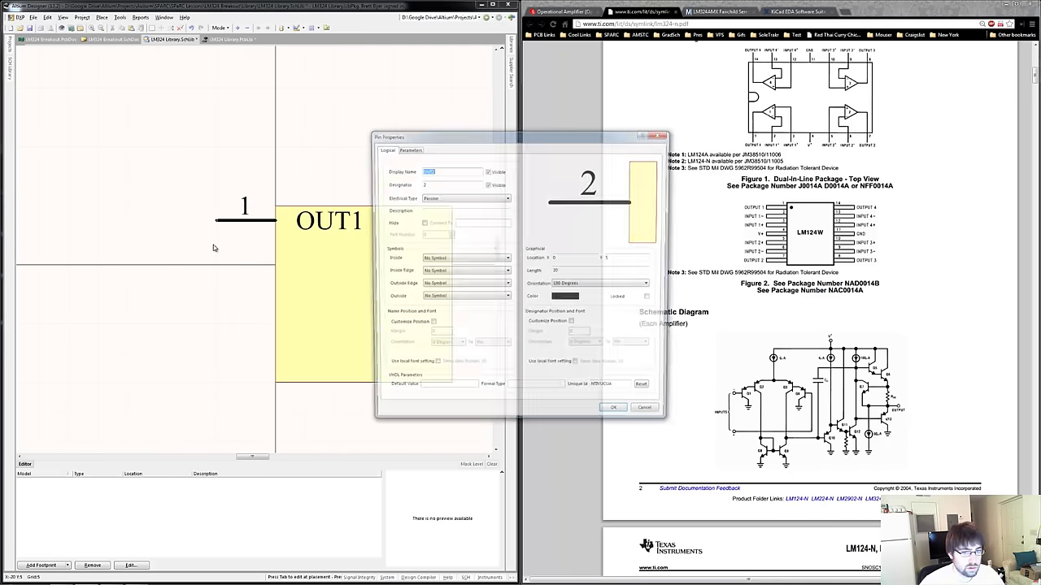
type("IN1")
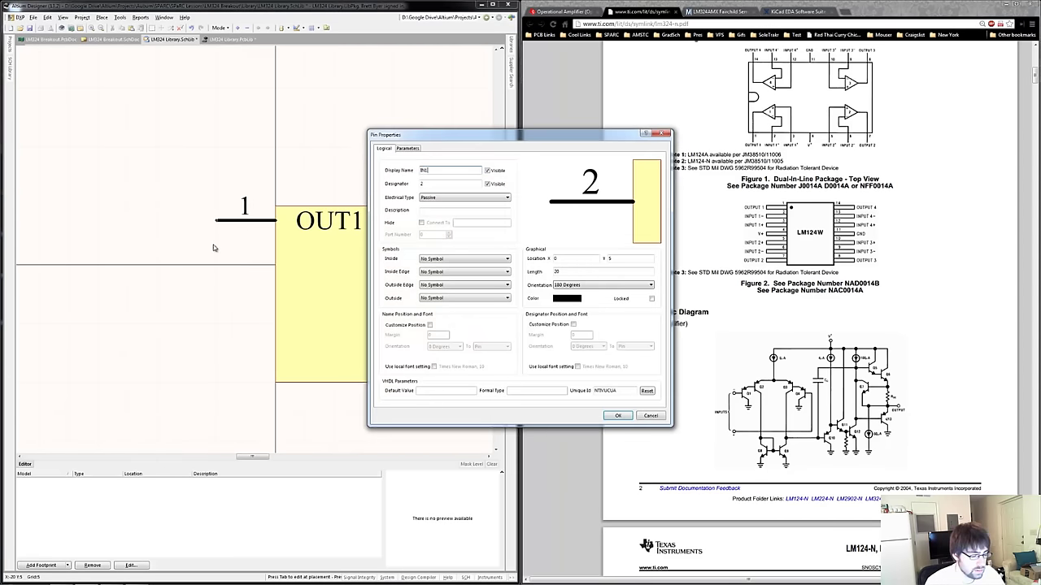
type("-")
key("Return")
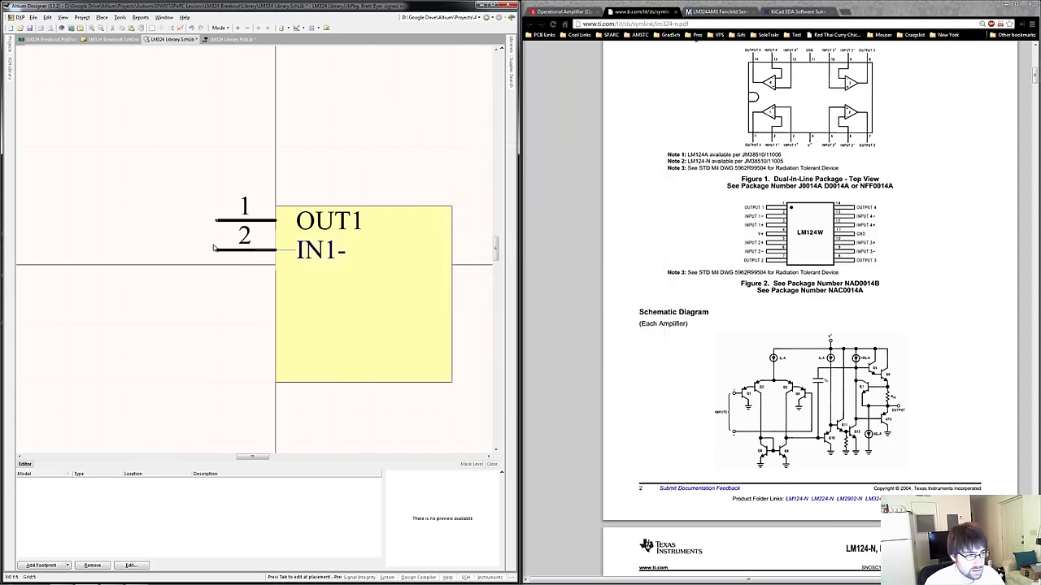
left_click(214, 248)
Place pin 3 named IN1+ on the body's left edge at Y -5.
key("Tab")
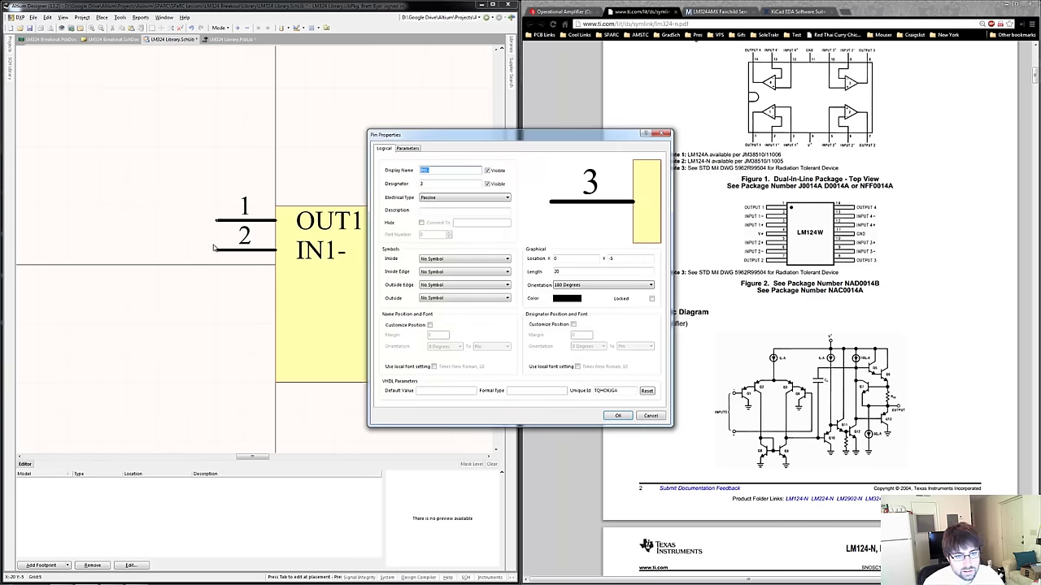
type("I")
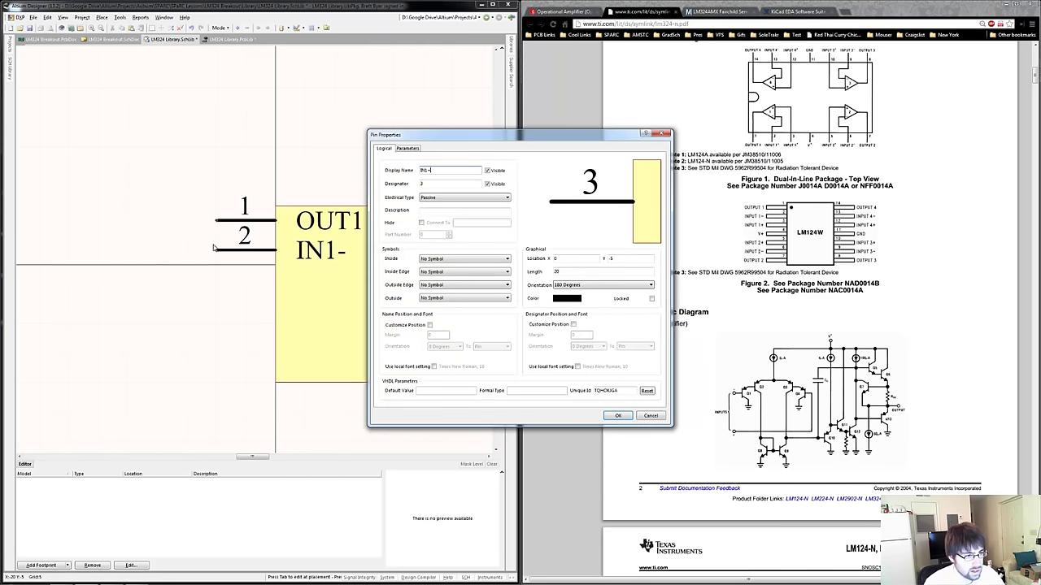
type("N1+")
key("Return")
left_click(215, 279)
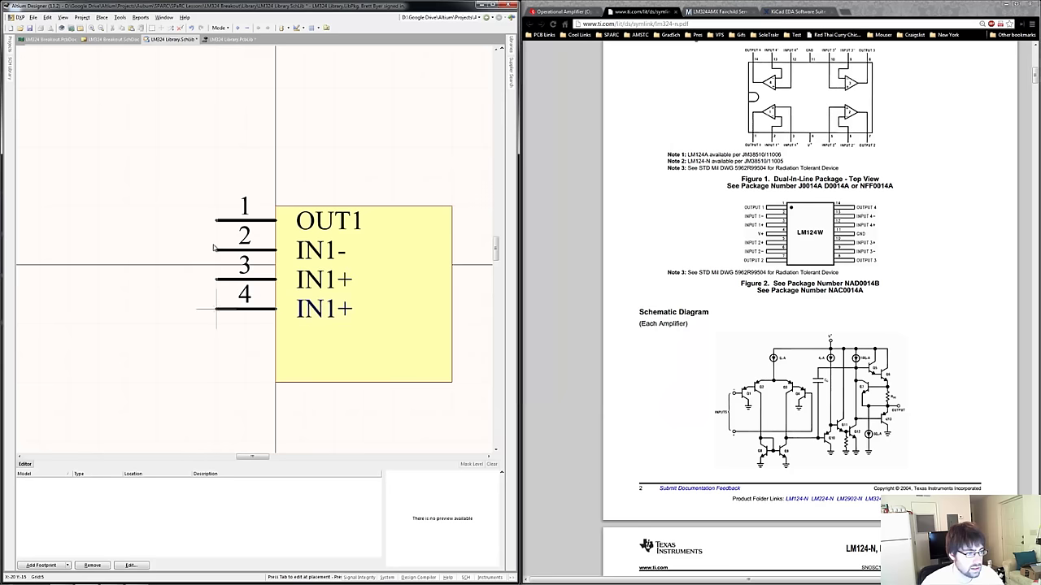
Place pin 4 named V+ on the body's left edge at Y -15.
key("Tab")
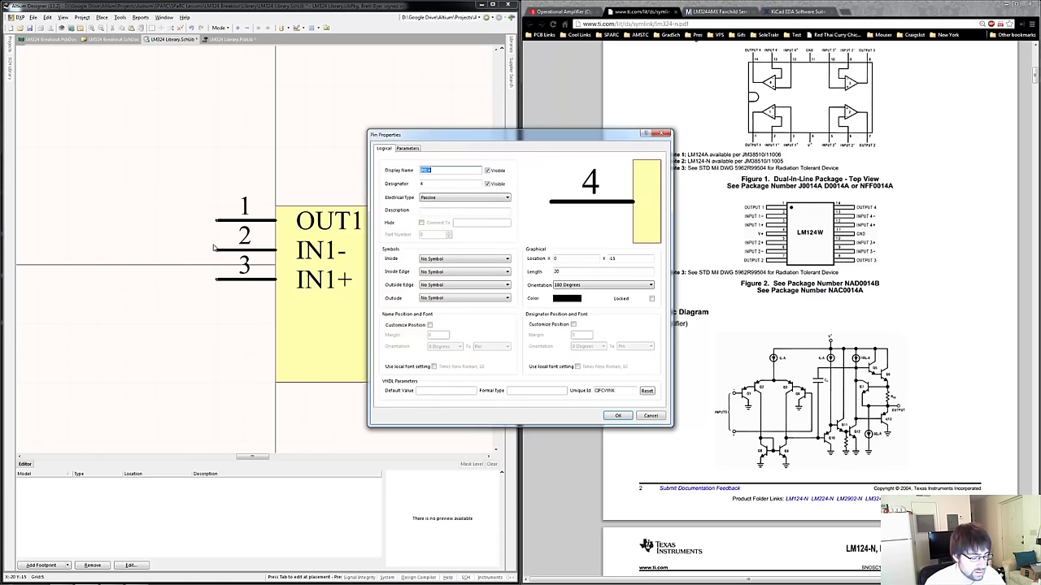
type("V+")
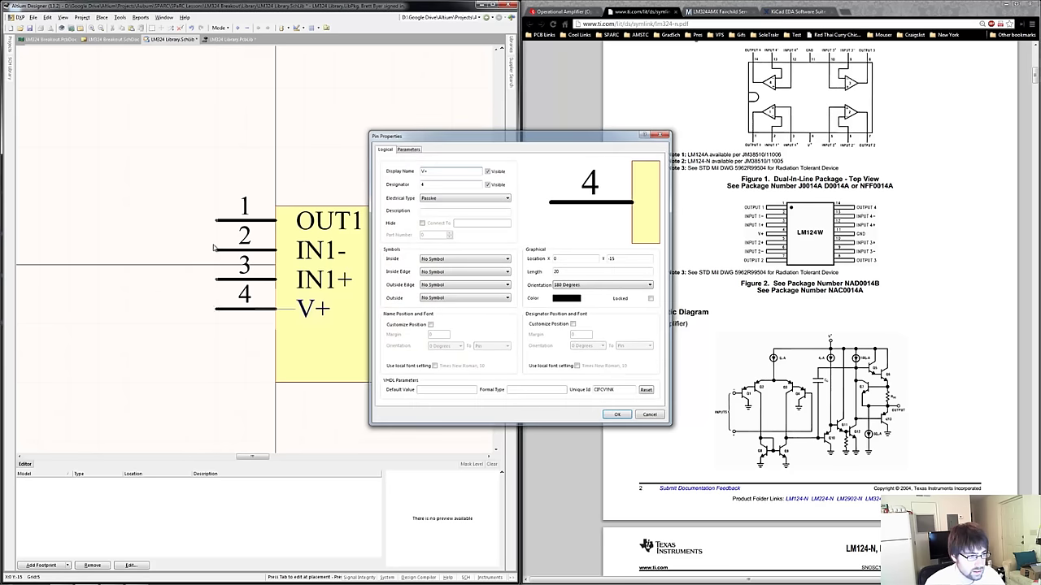
key("Return")
left_click(218, 309)
Place pin 5 named IN2+ on the body's left edge at Y -25.
scroll(229, 268, "down", 2)
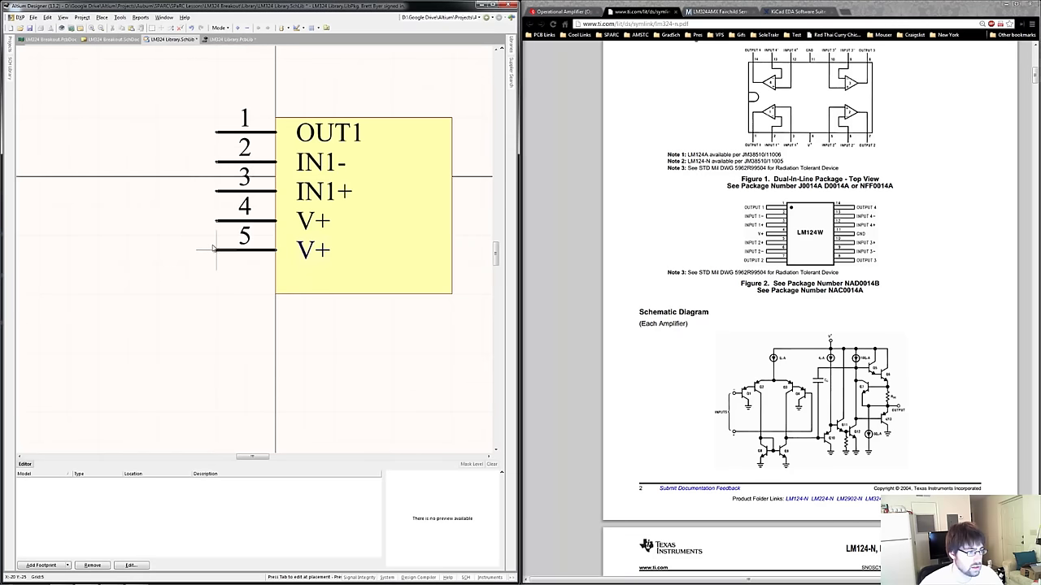
key("Tab")
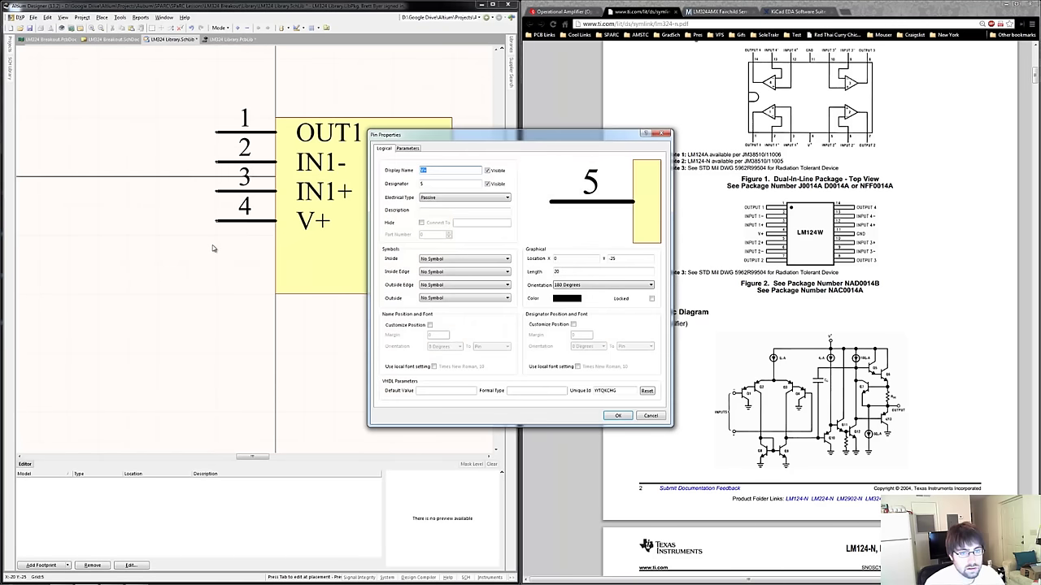
type("IN2")
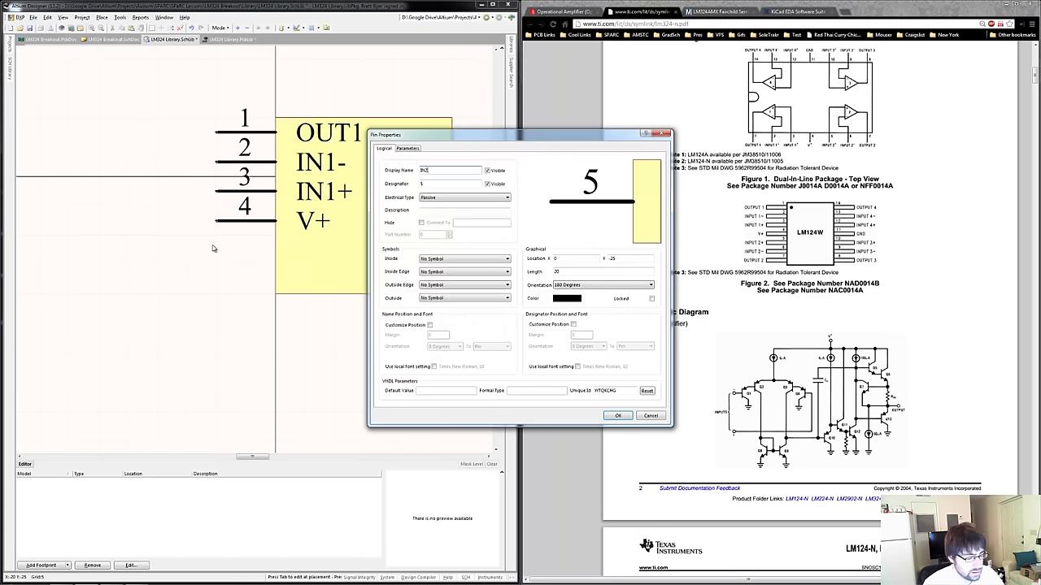
type("+")
key("Return")
left_click(212, 248)
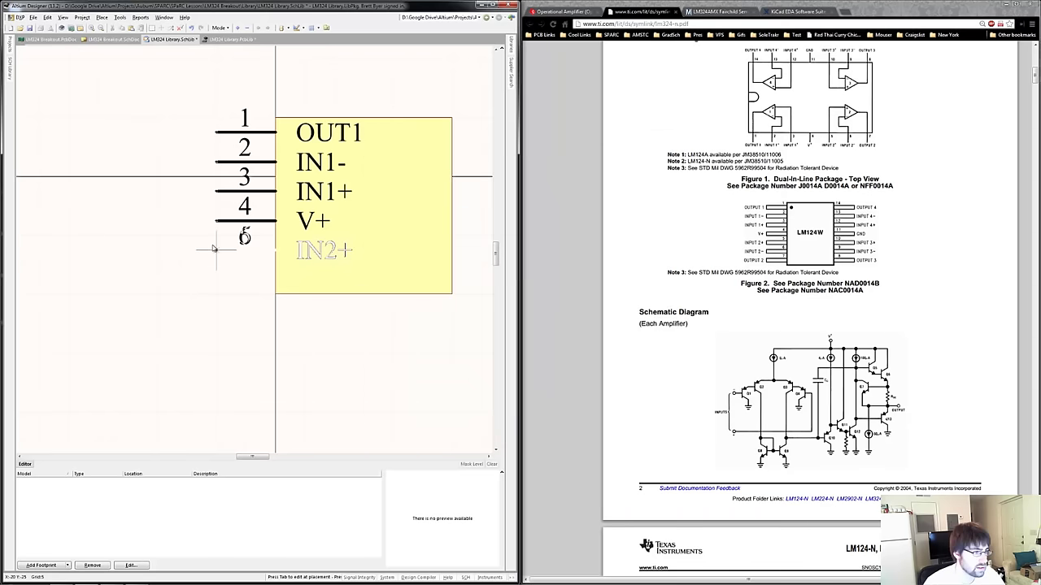
Place pin 6 named IN2- on the body's left edge at Y -35.
key("Tab")
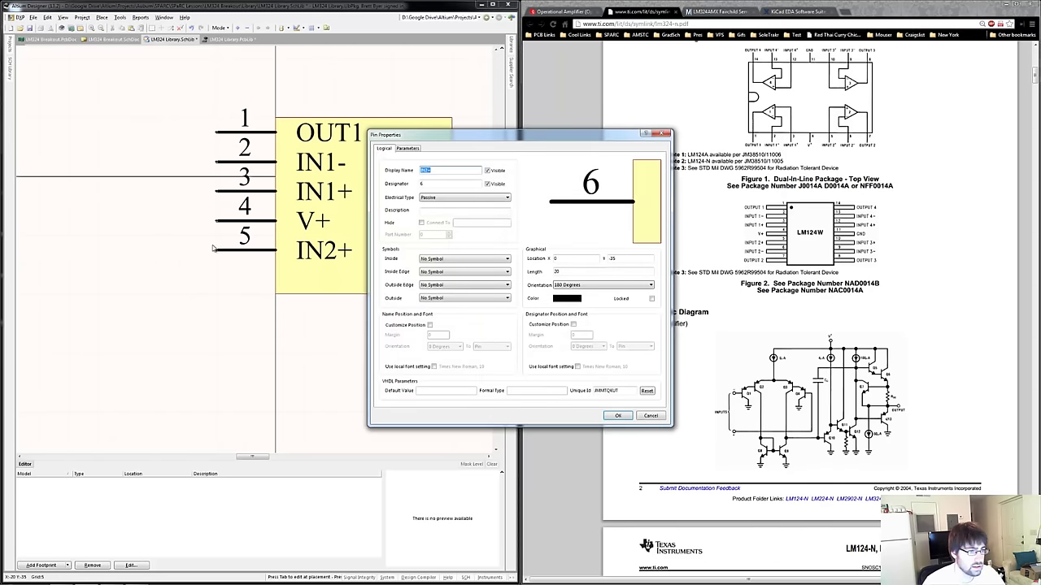
type("IN2-")
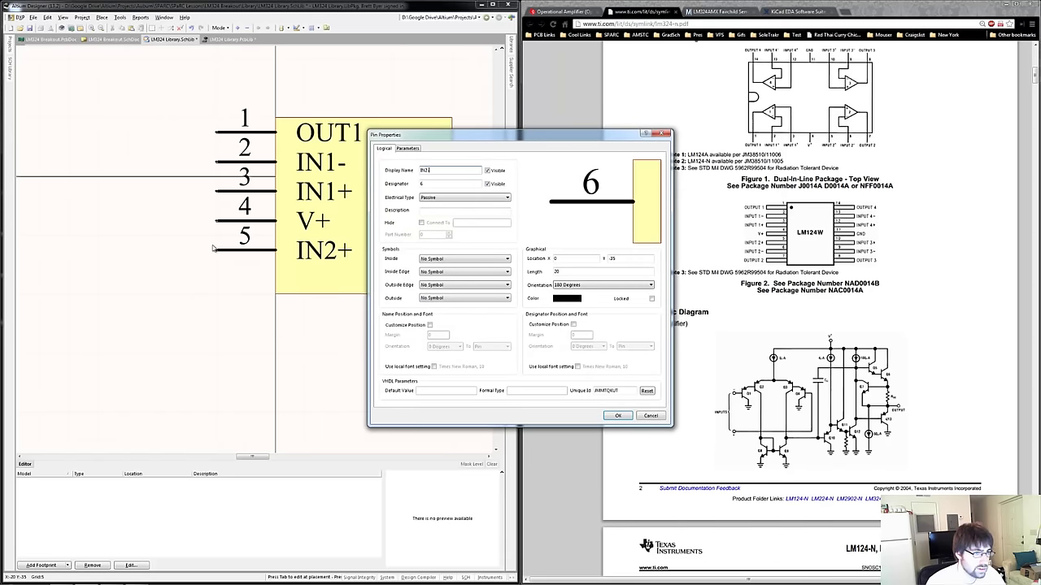
key("Return")
left_click(216, 279)
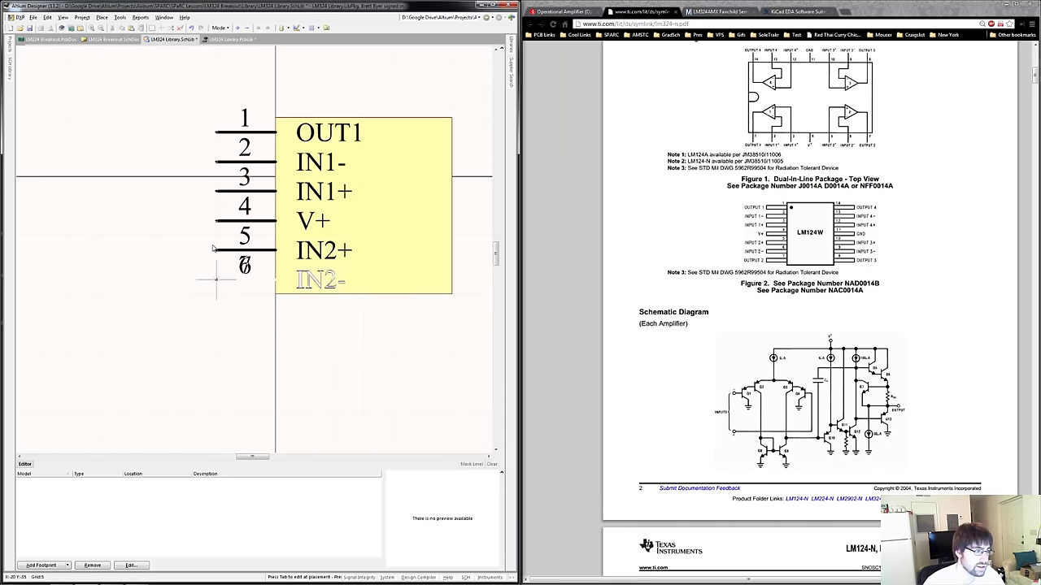
Place pin 7 named OUT2 below pin 6 at X 0, Y -45.
key("Tab")
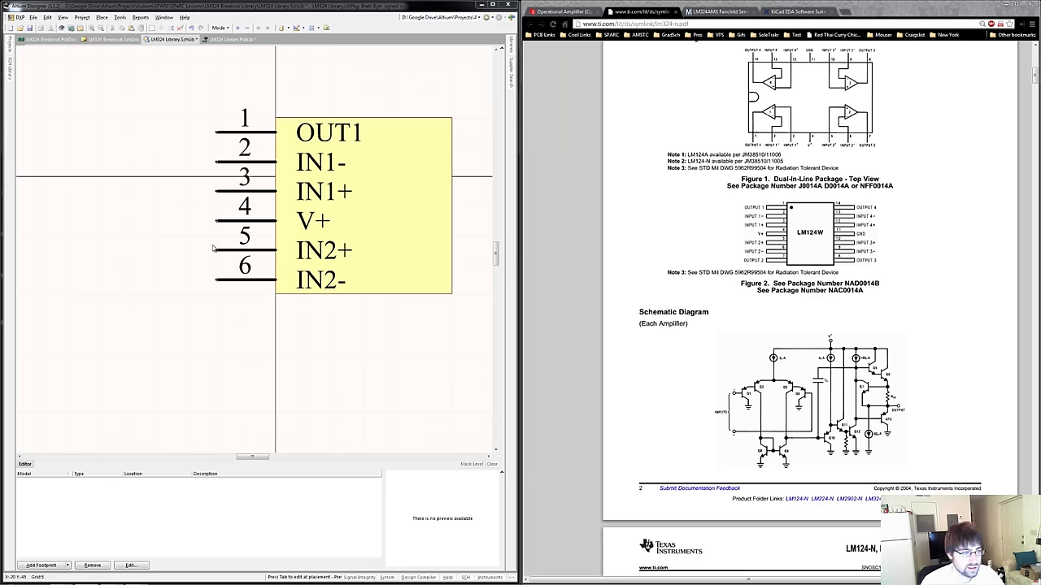
type("OUT")
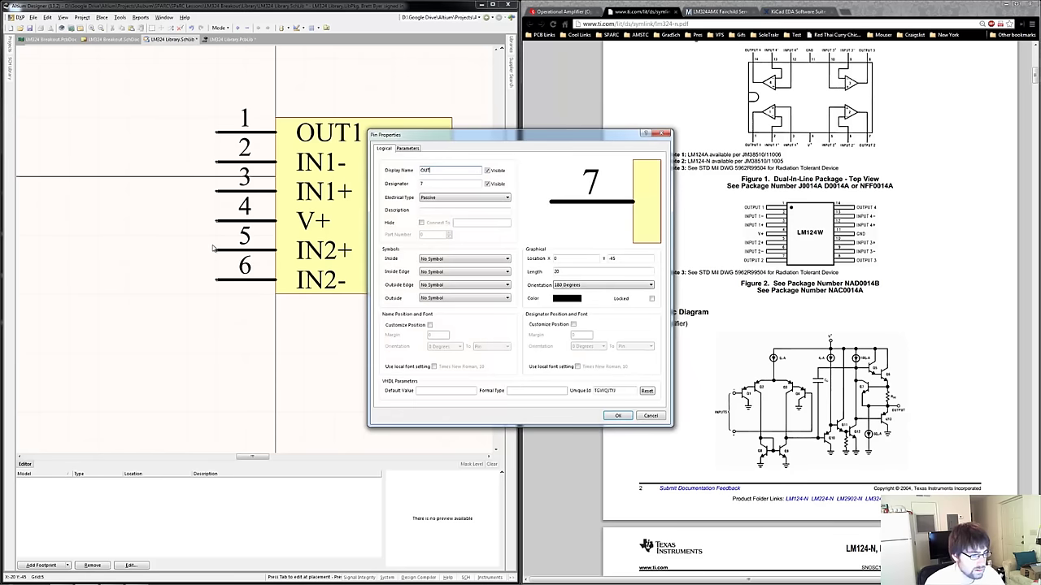
type("2")
key("Return")
left_click(217, 308)
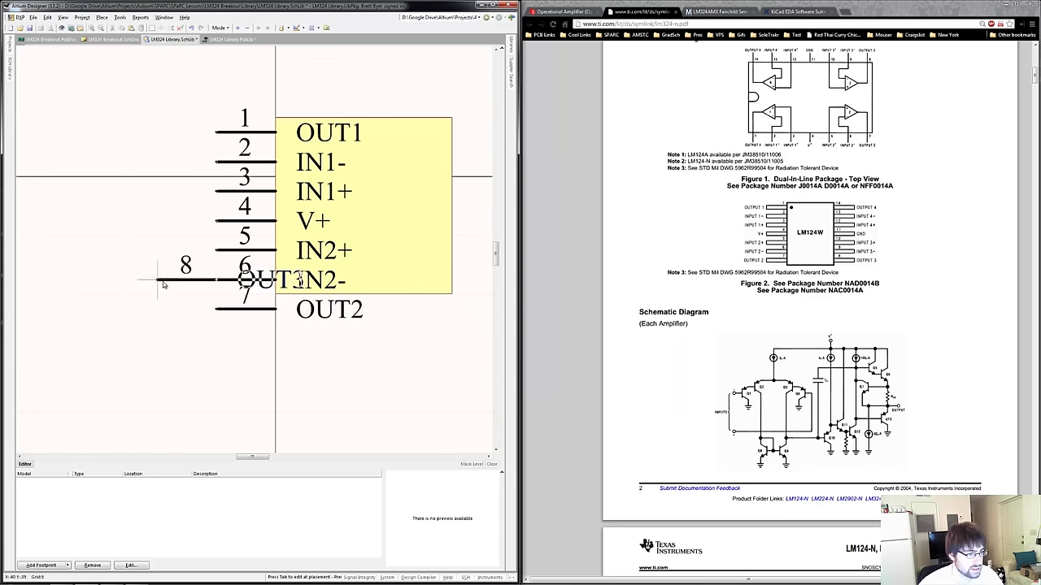
Rotate pin 8, named OUT3, to 0 degrees and place it to the right of the body at X 75, Y -45.
key("Page_Down")
scroll(328, 285, "up", 2, "ctrl")
key("space")
key("space")
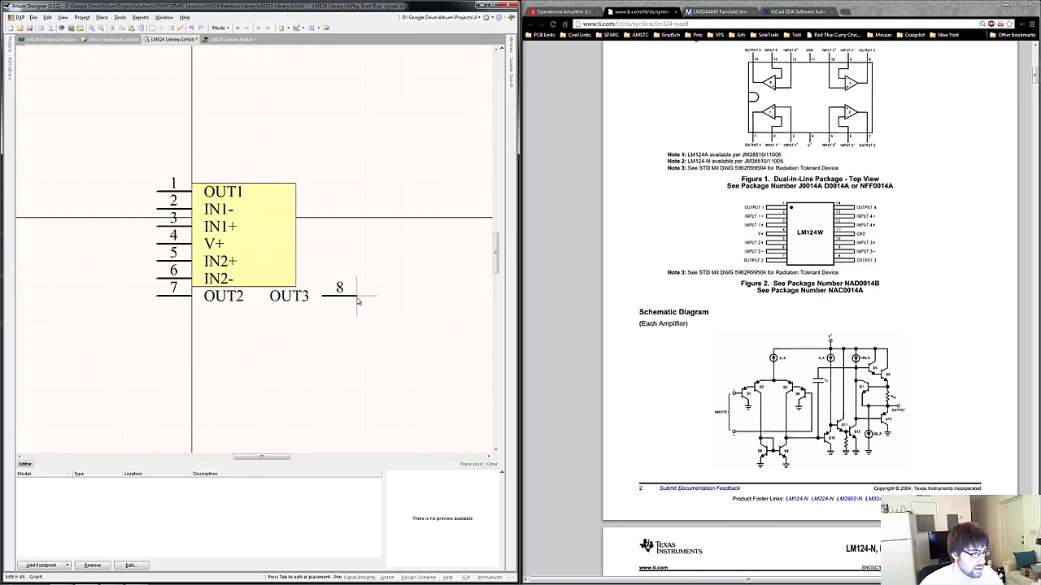
key("Tab")
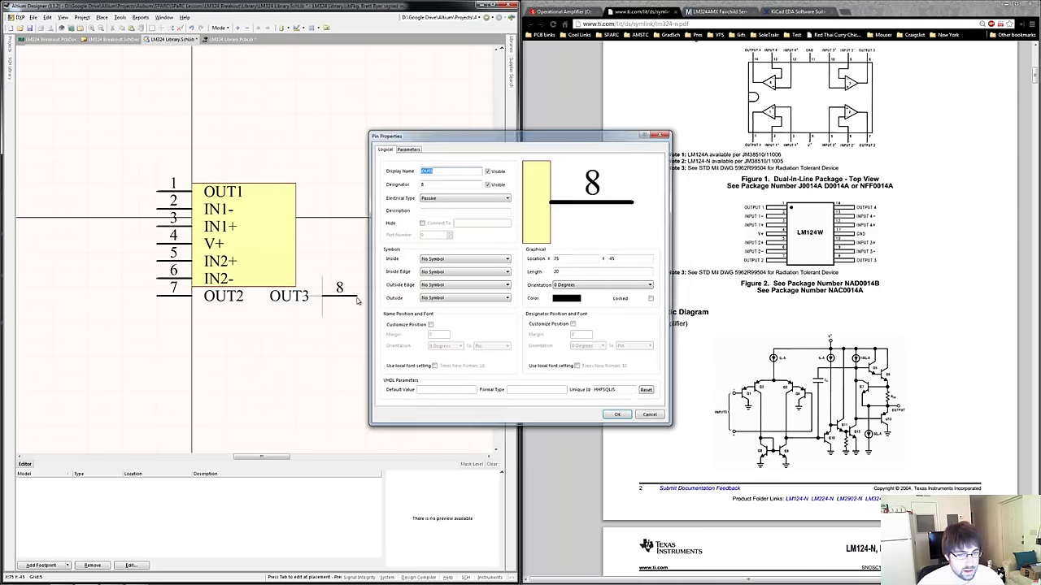
key("Return")
left_click(356, 301)
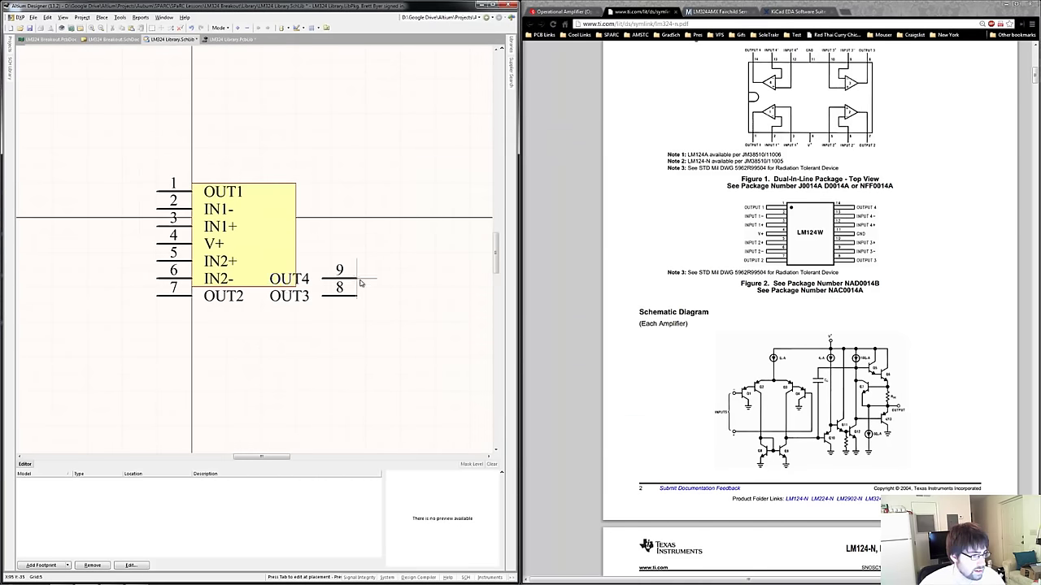
Place pin 9 named IN3- above pin 8 at X 75, Y -35.
key("Tab")
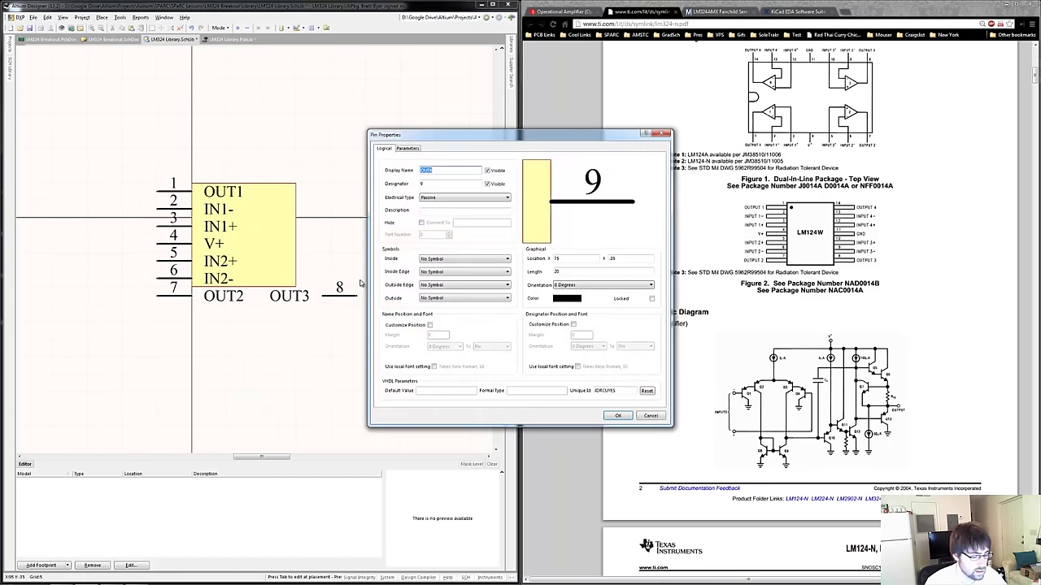
type("IN3")
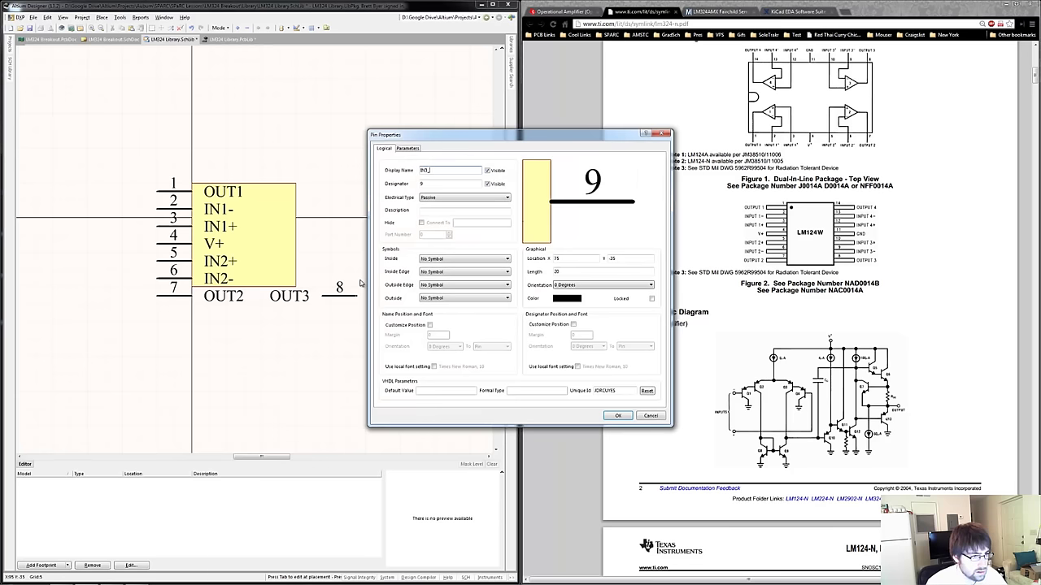
key("Return")
left_click(360, 282)
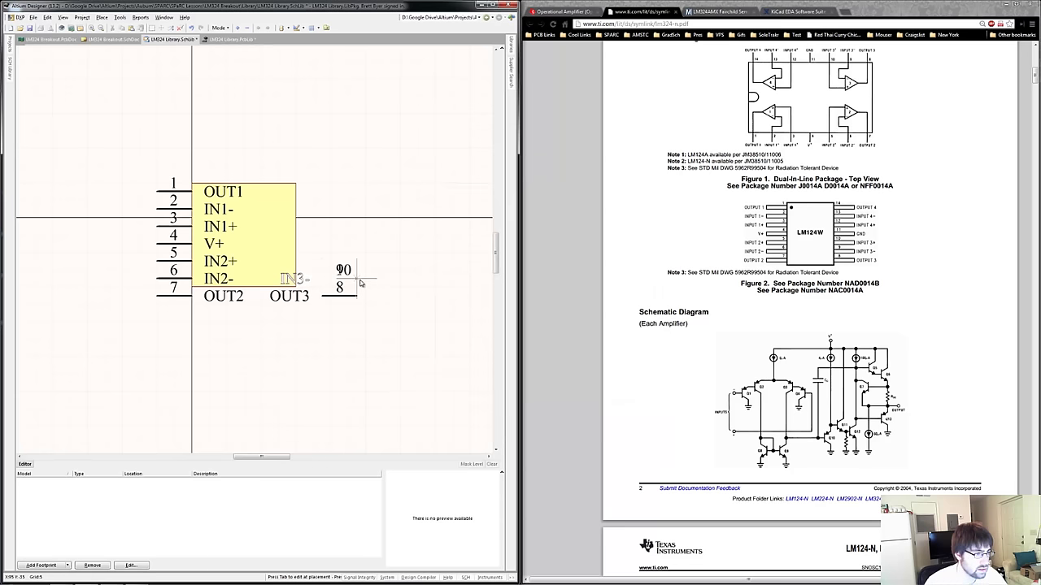
Place pin 10 named IN3+ above pin 9 at X 75, Y -25.
key("Tab")
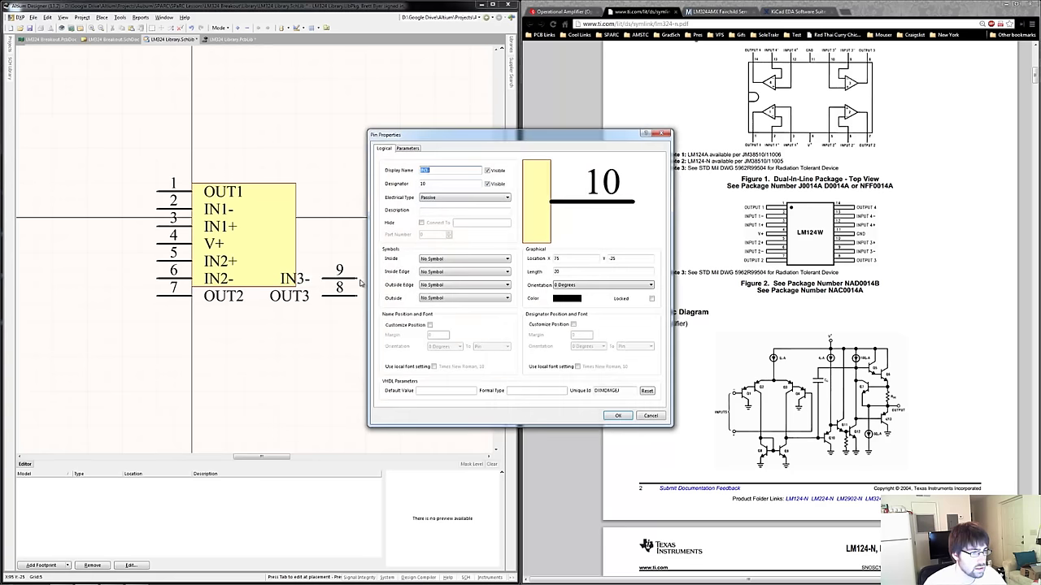
key("BackSpace")
type("+")
key("Return")
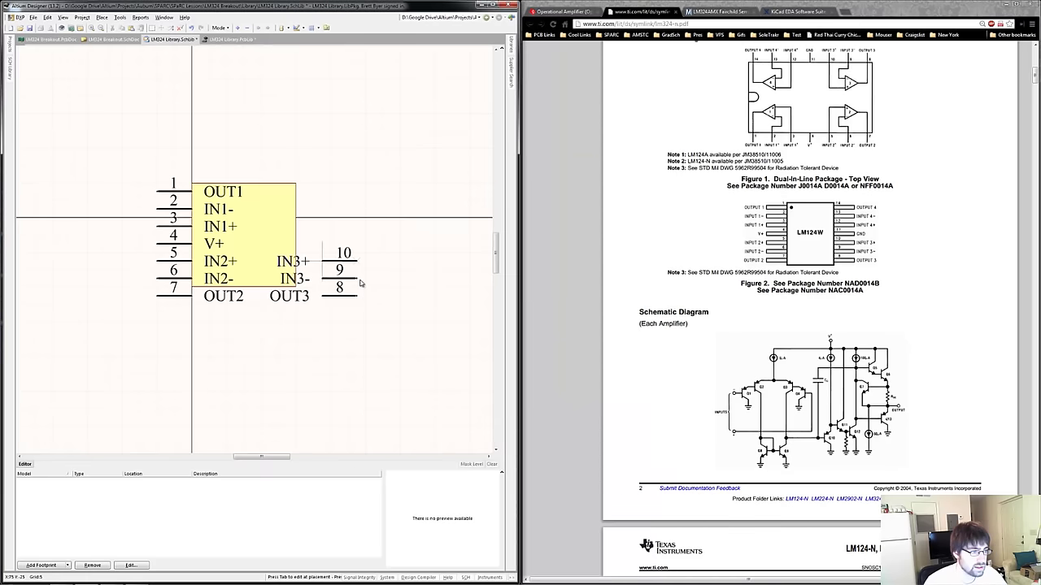
left_click(360, 282)
Name pin 11 GND while it is lined up above pin 10 at X 75, Y -15.
key("Tab")
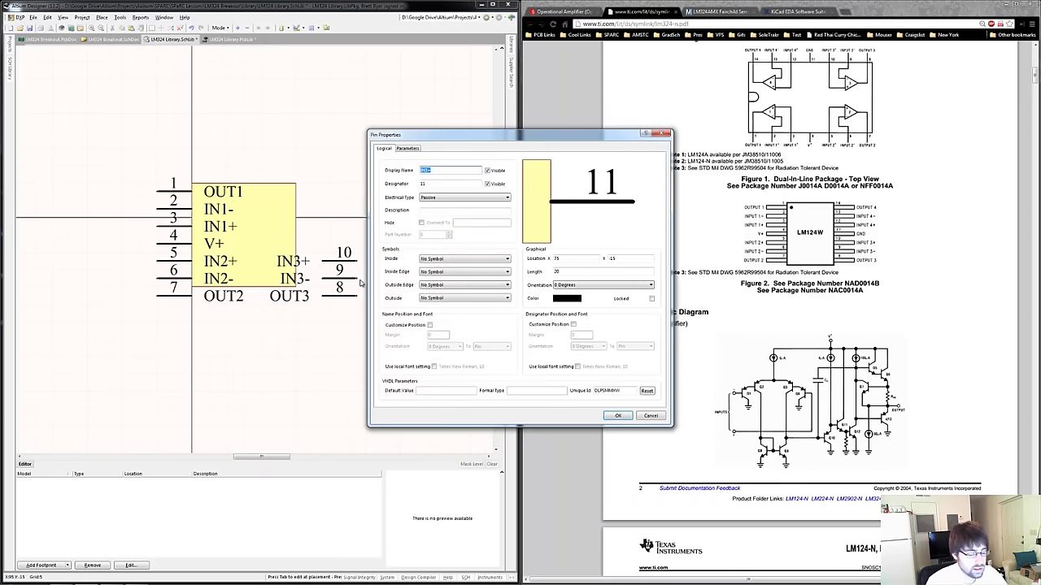
type("GND")
key("Return")
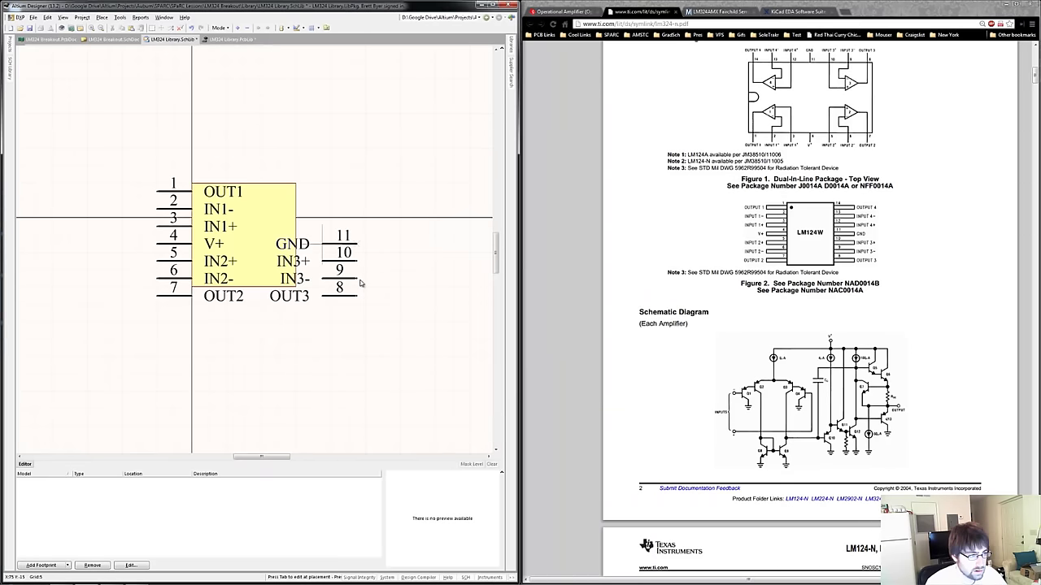
Try naming pin 11 V-.
key("Tab")
type("V")
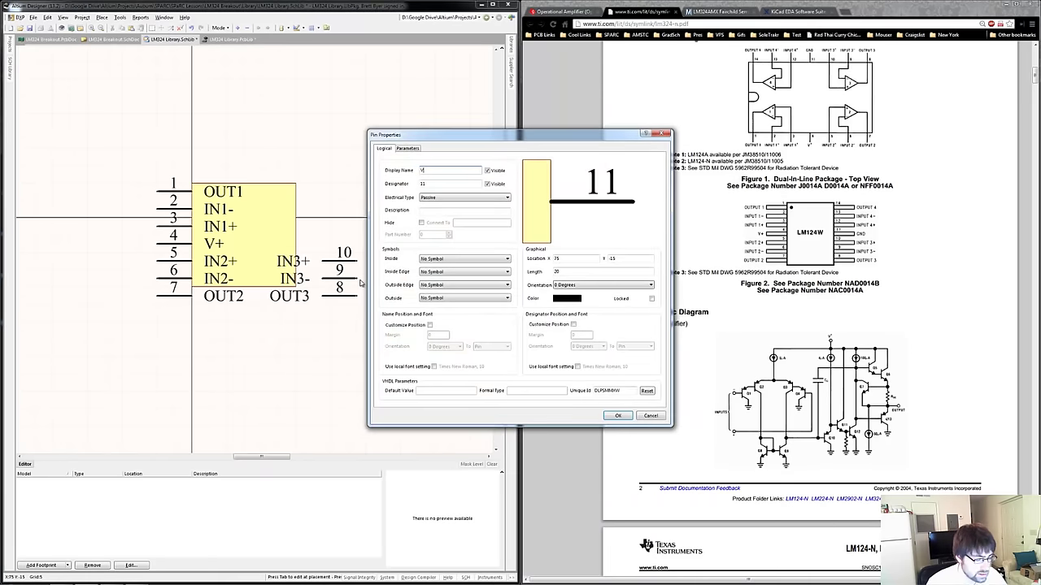
type("-")
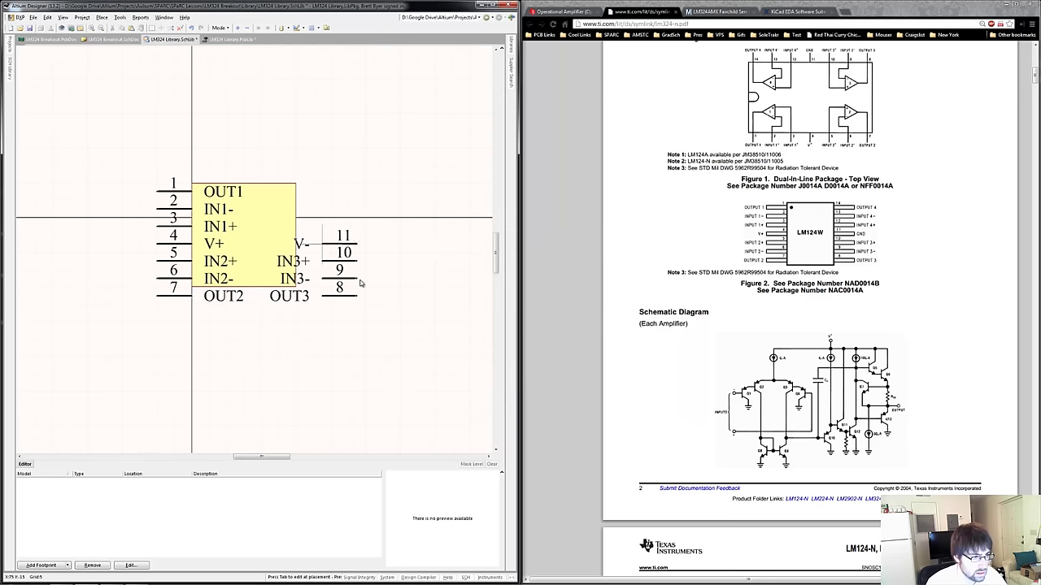
Name pin 11 GND and place it above pin 10 at X 75, Y -15.
key("Tab")
type("GND")
key("Return")
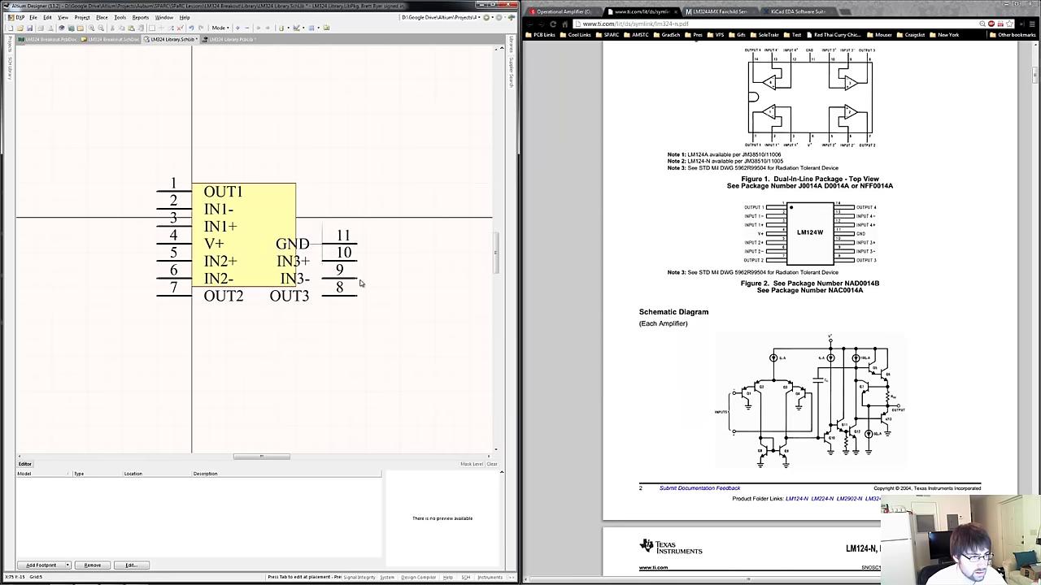
Name pin 12 IN4+ and place it above pin 11 at X 75, Y -5.
key("Tab")
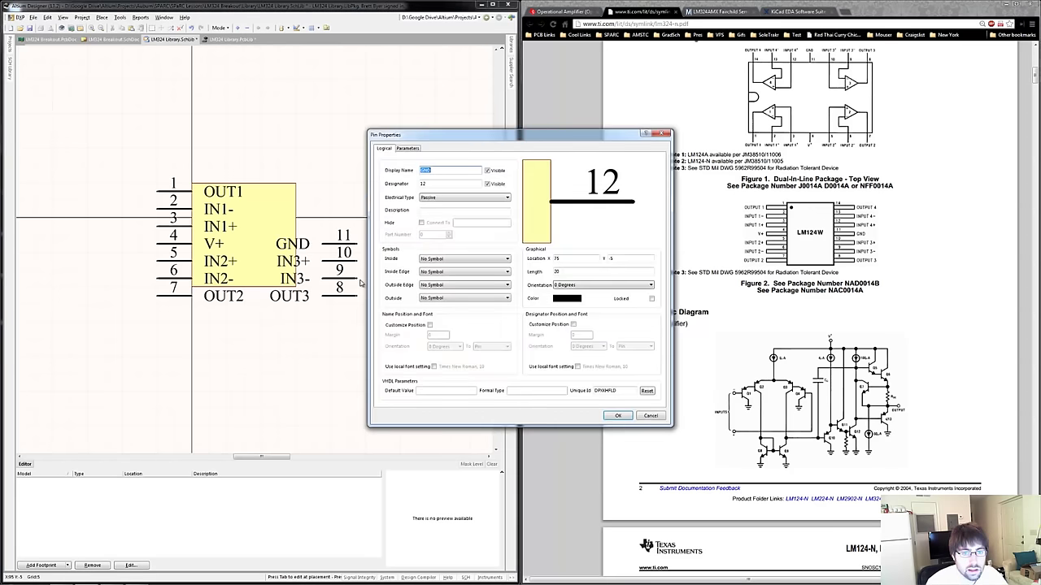
type("IN4")
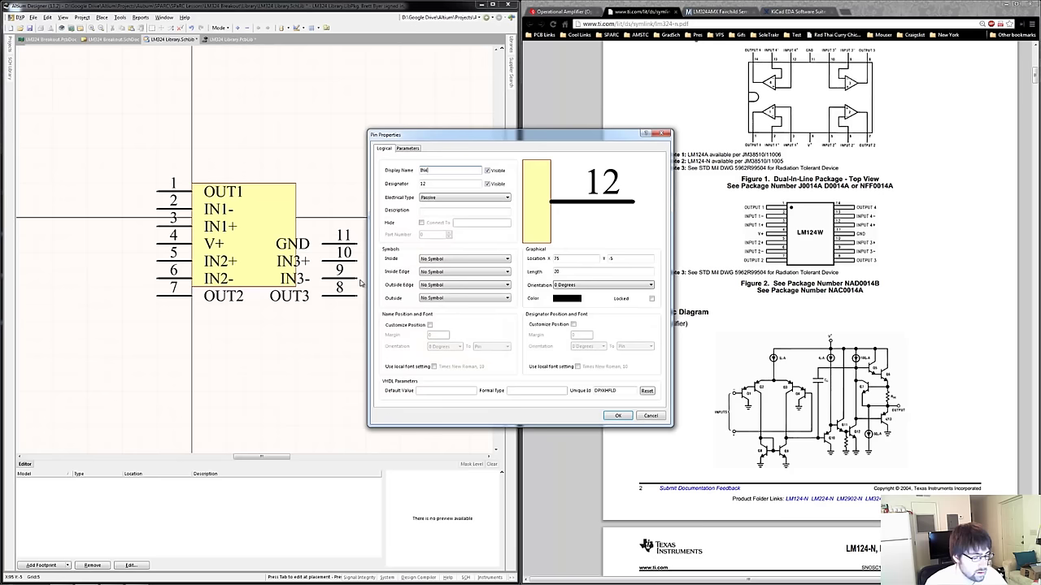
type("+")
key("Return")
Name pin 13 IN4- and place it above pin 12 at X 75, Y 5.
key("Tab")
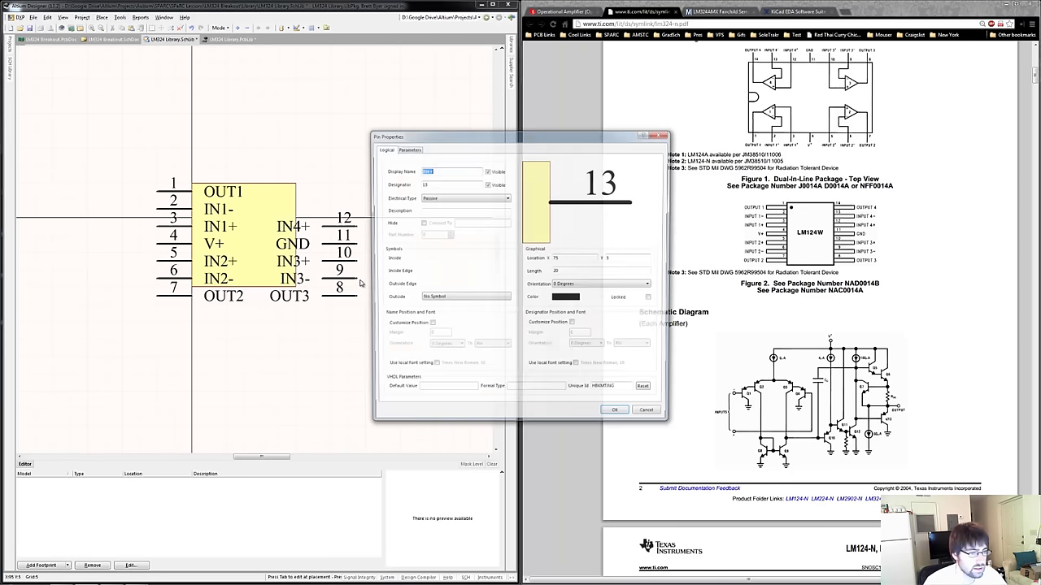
type("IN")
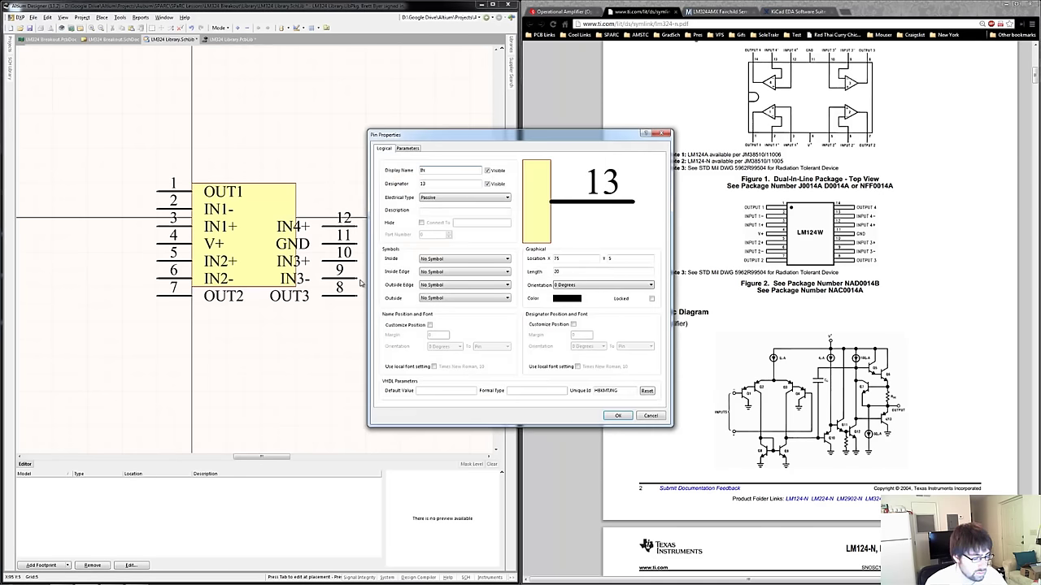
type("4-")
key("Return")
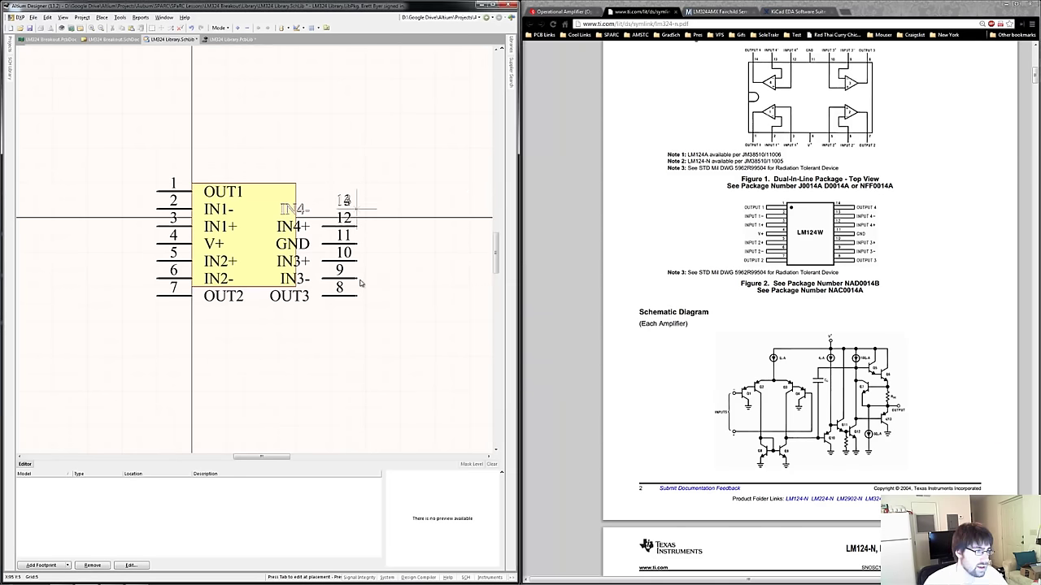
key("Return")
Place pin 14 named OUT4 at X 75, Y 15, and enlarge the symbol body to meet pins 8 to 14 and enclose the bottom pin names.
key("Tab")
type("OUT")
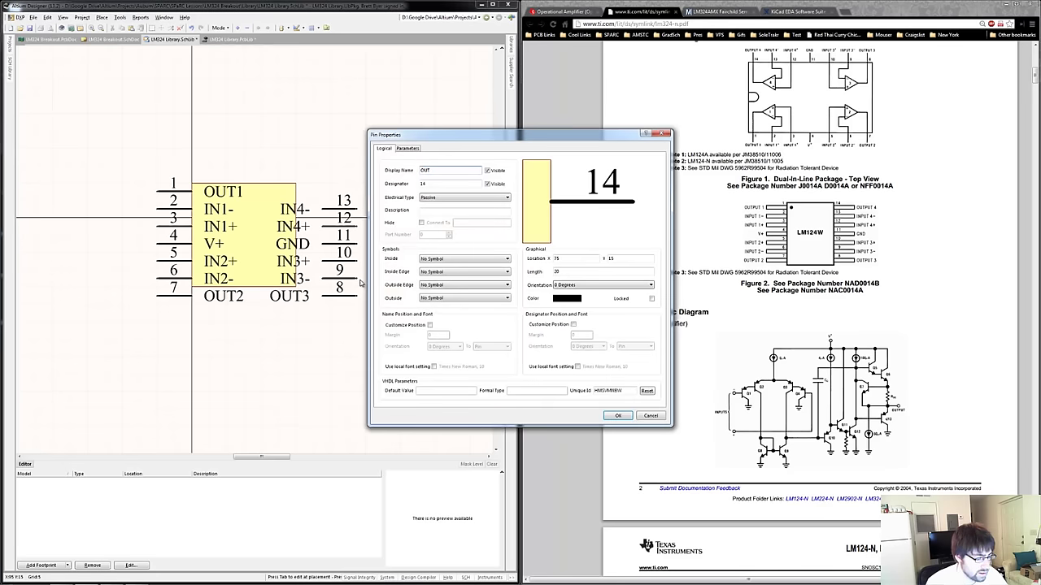
key("Return")
key("Return")
key("Escape")
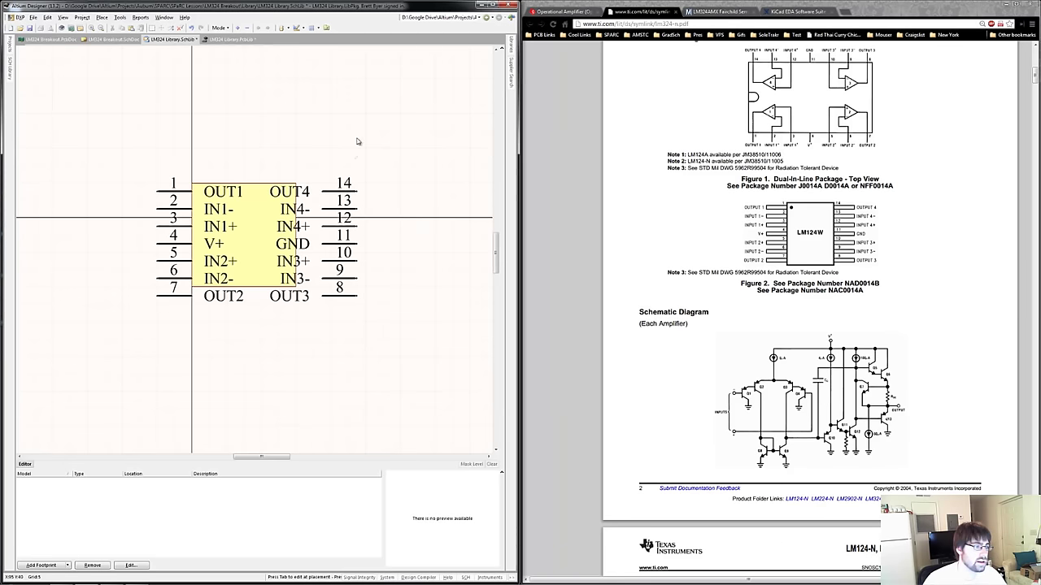
left_click_drag(296, 287, 322, 304)
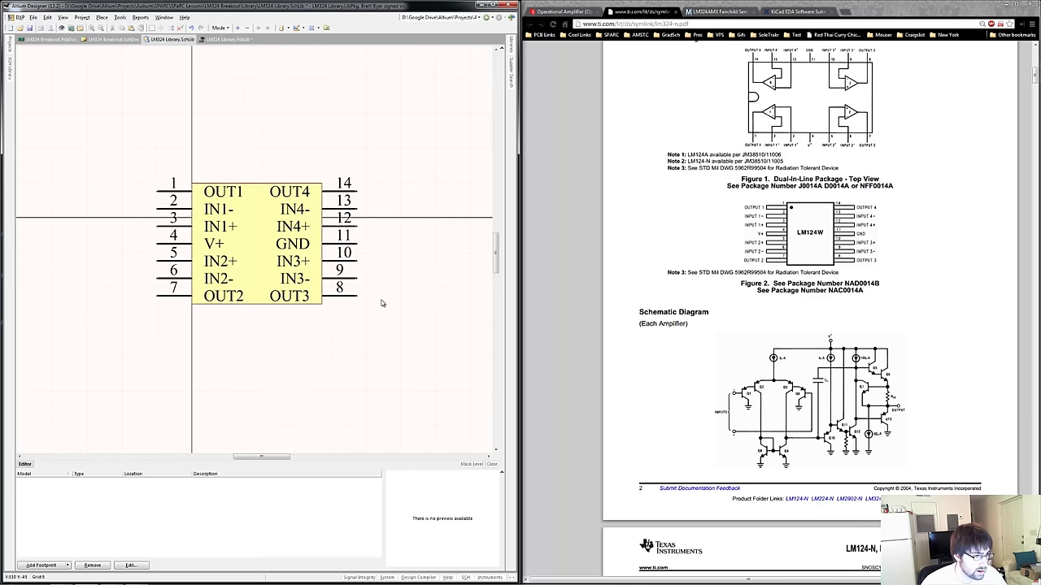
Set the default designator of the LM324AMX library component to U?
left_click(9, 75)
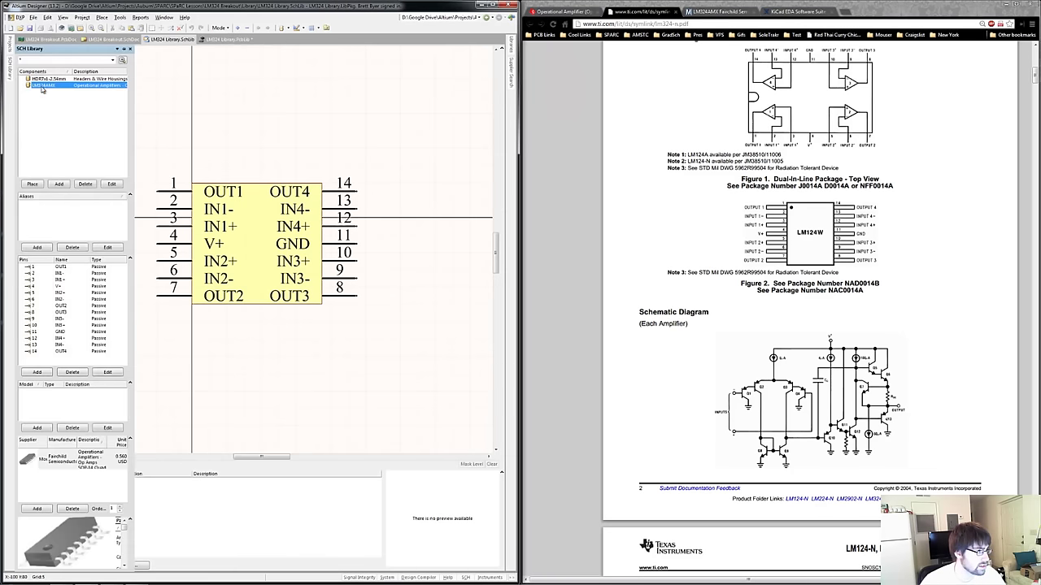
double_click(42, 87)
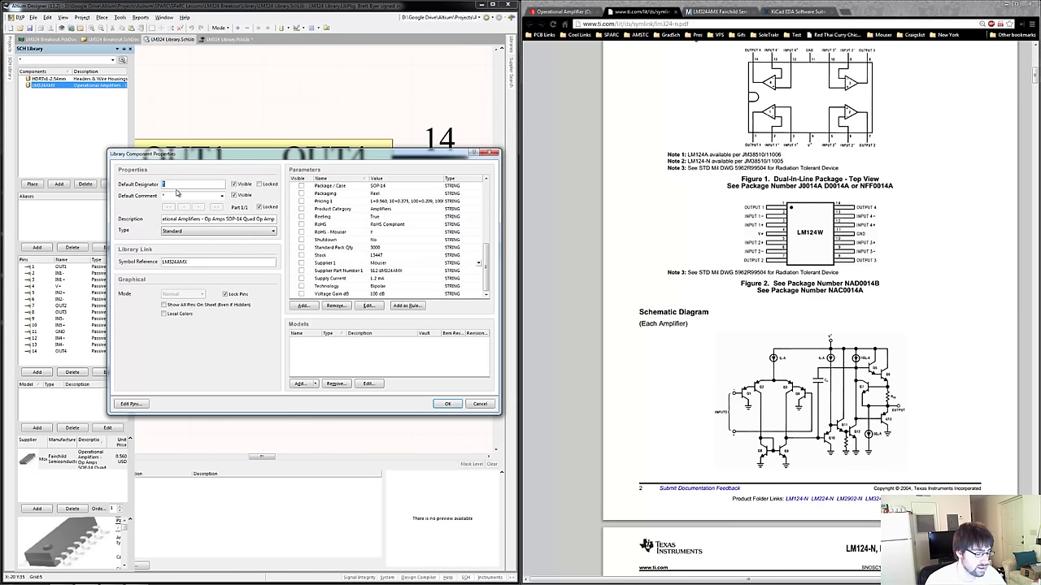
type("U")
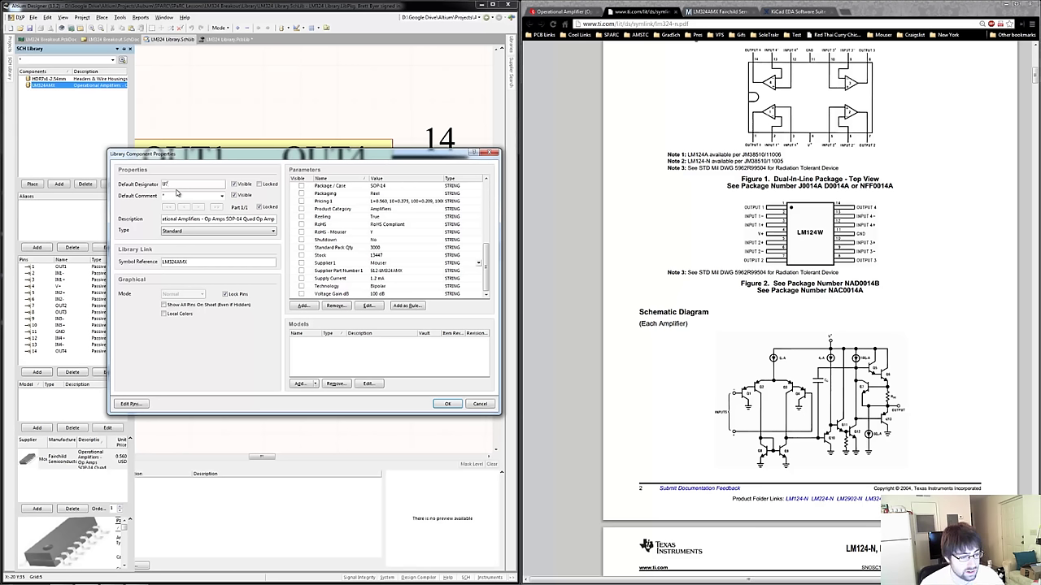
Add the footprint model SOIC127P600X175-14N from LM324 Library.PcbLib to the LM324AMX component and accept its properties.
left_click(299, 385)
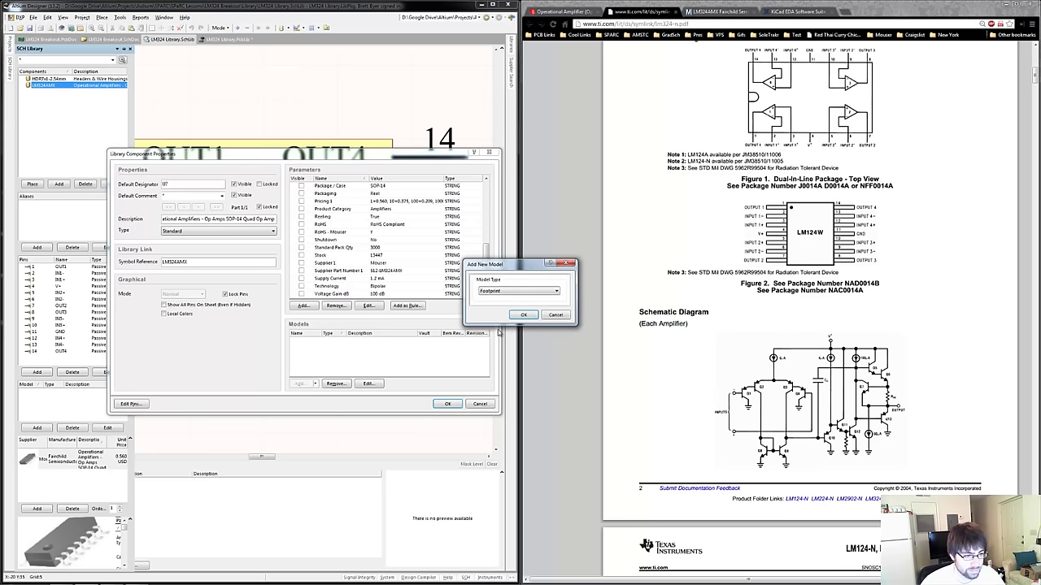
left_click(523, 315)
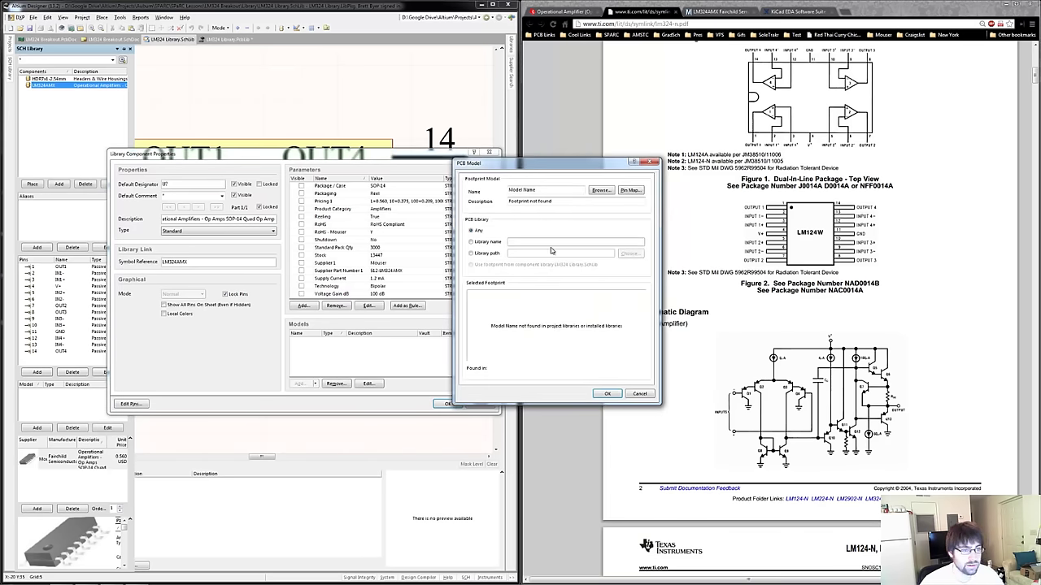
left_click(599, 191)
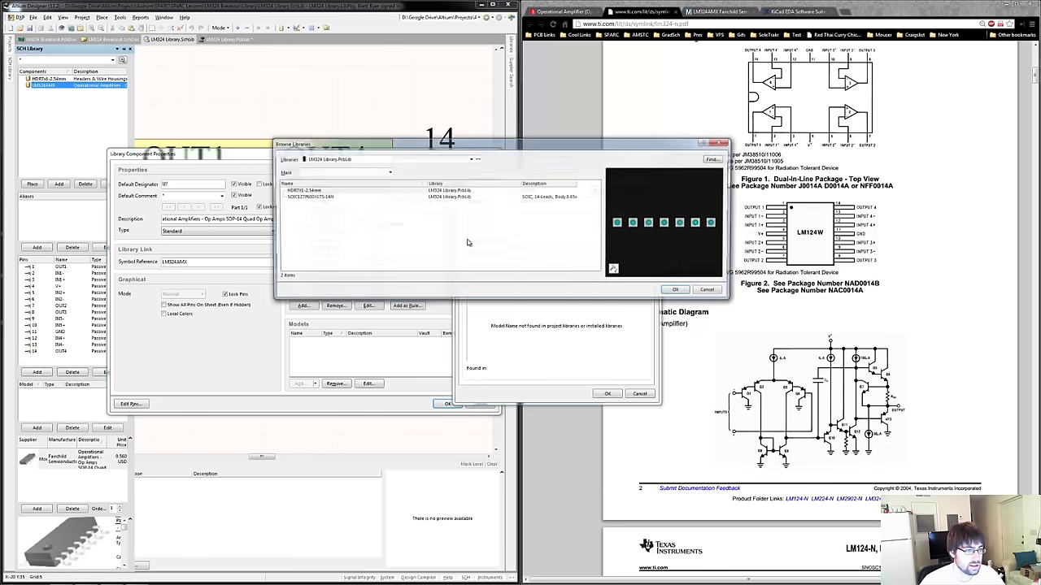
left_click(348, 159)
left_click(327, 166)
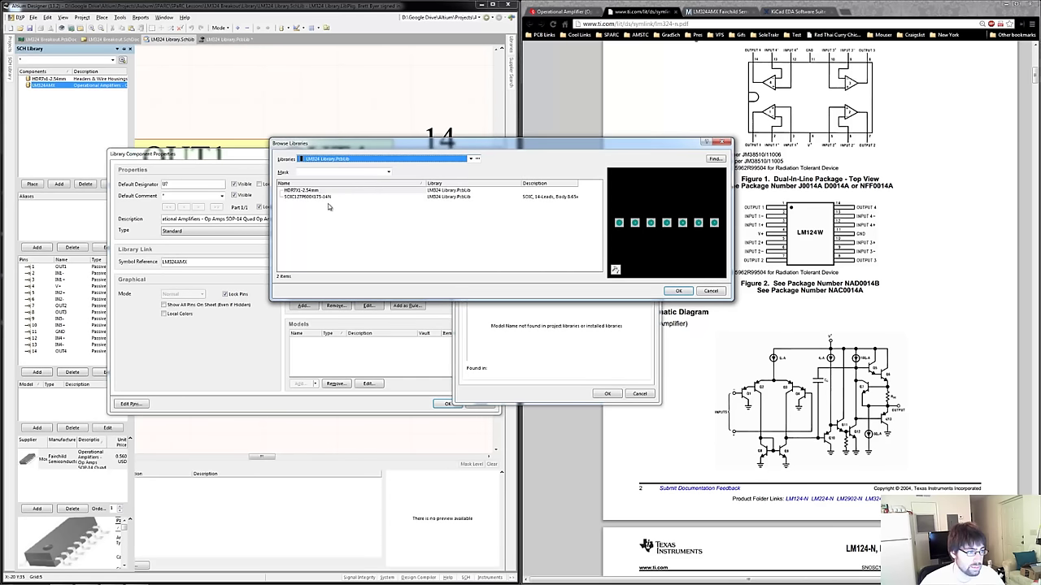
left_click(327, 197)
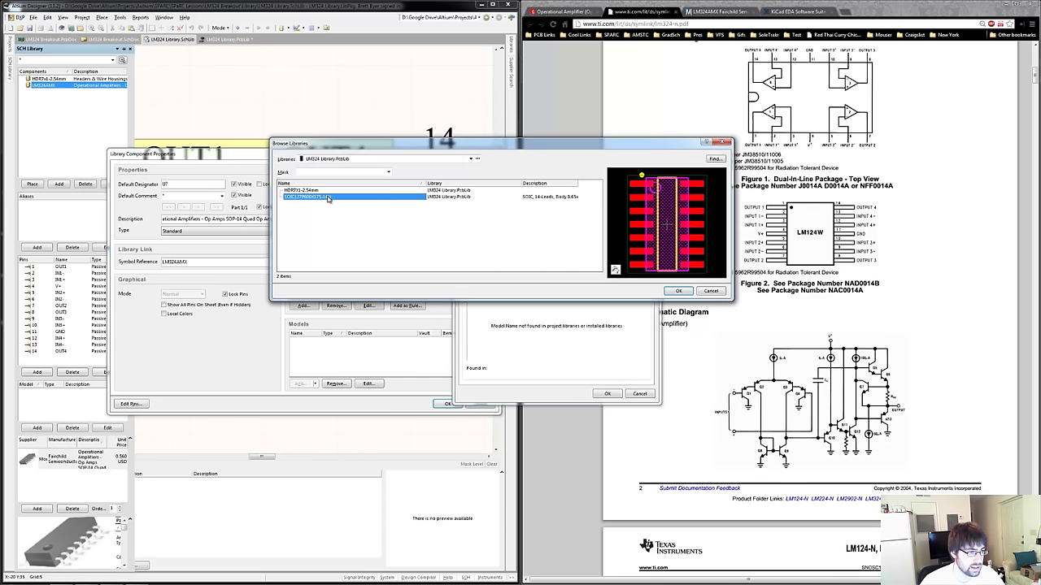
left_click(678, 291)
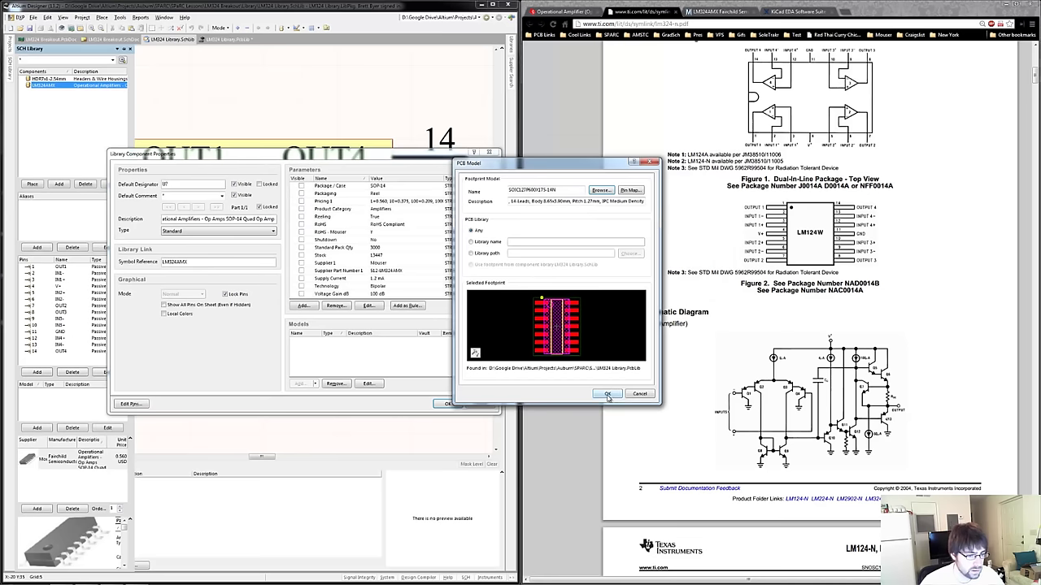
left_click(611, 394)
left_click(448, 404)
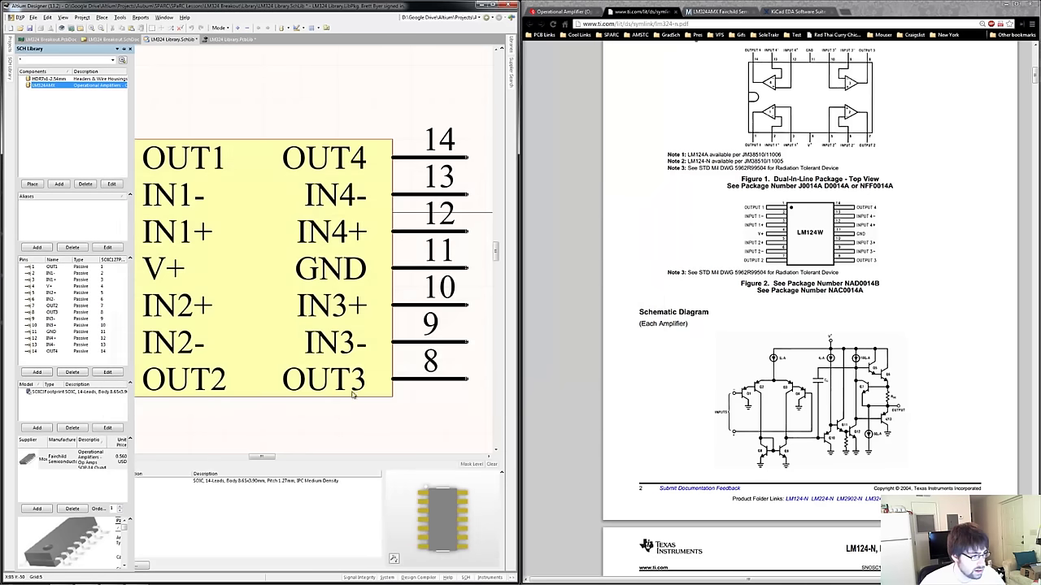
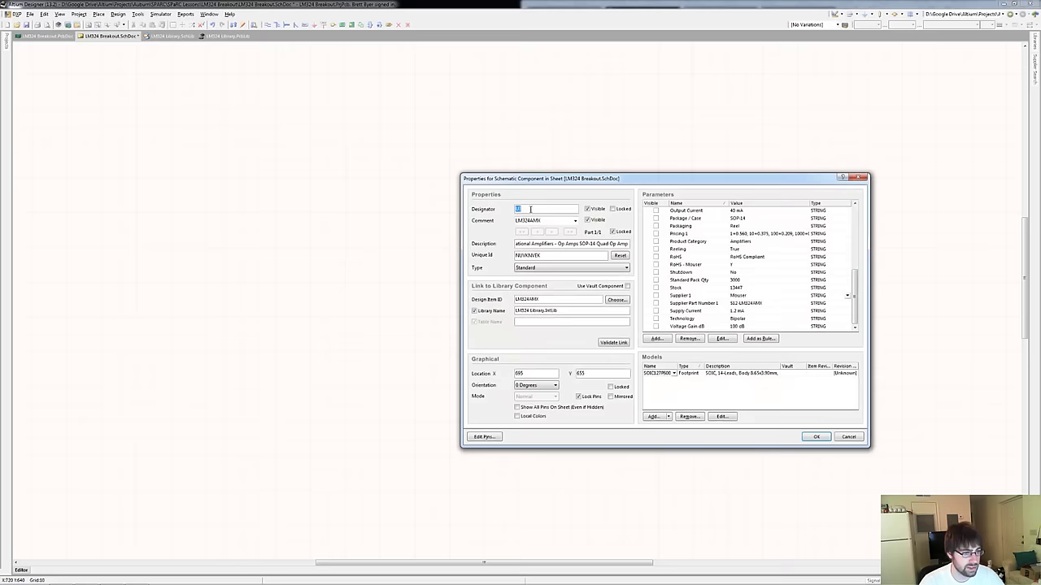
Set the designator of the LM324AMX on the breakout schematic to U1.
left_click(534, 210)
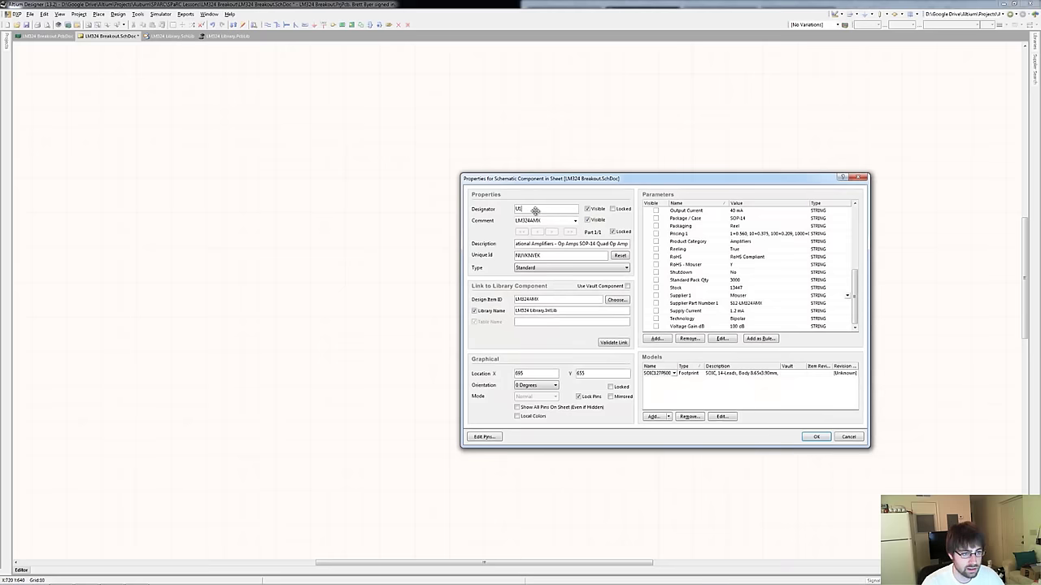
key("Return")
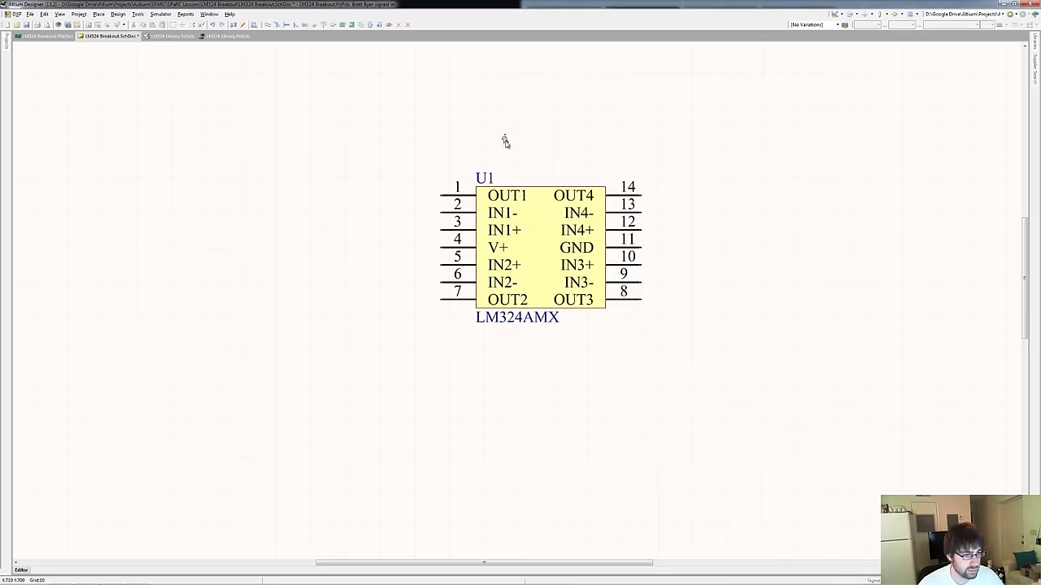
Place an HDR7x1-2.54mm header from LM324 Library.IntLib to the left of U1, with its pins level with U1's pins 1 to 7.
scroll(504, 144, "down", 3, "ctrl")
scroll(509, 148, "up", 1, "ctrl")
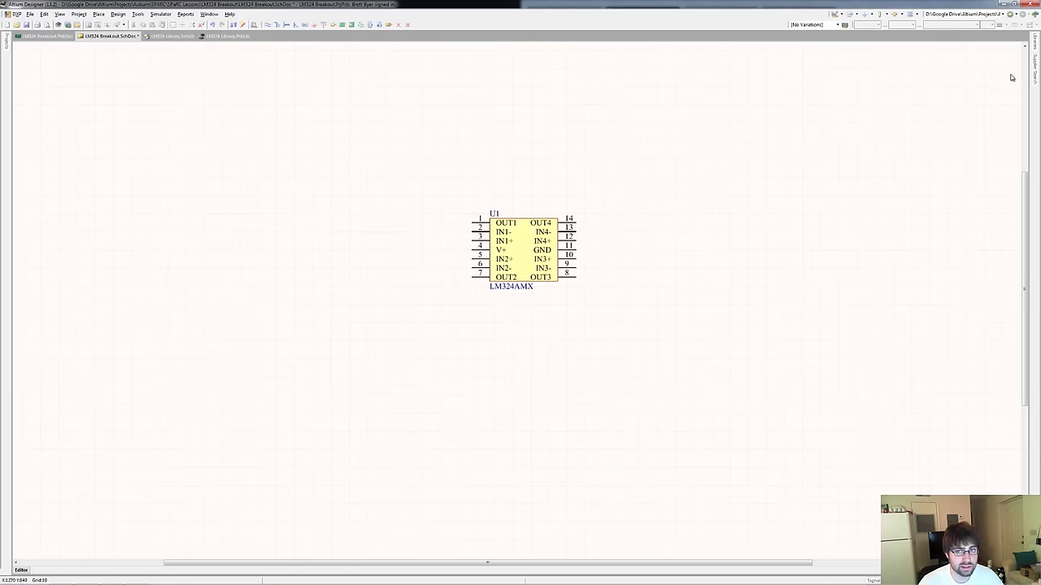
left_click(1035, 66)
left_click(1035, 46)
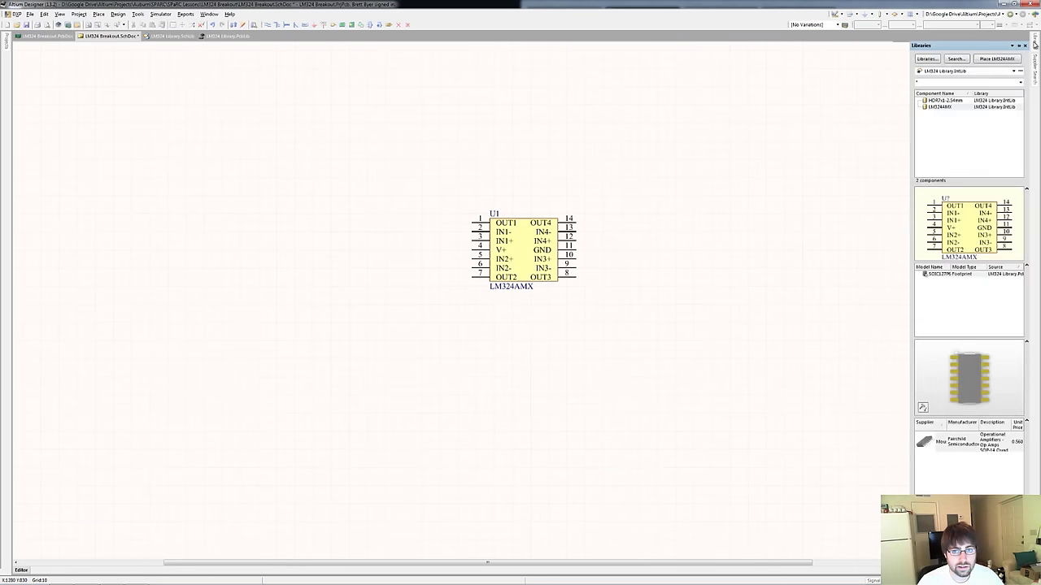
double_click(943, 100)
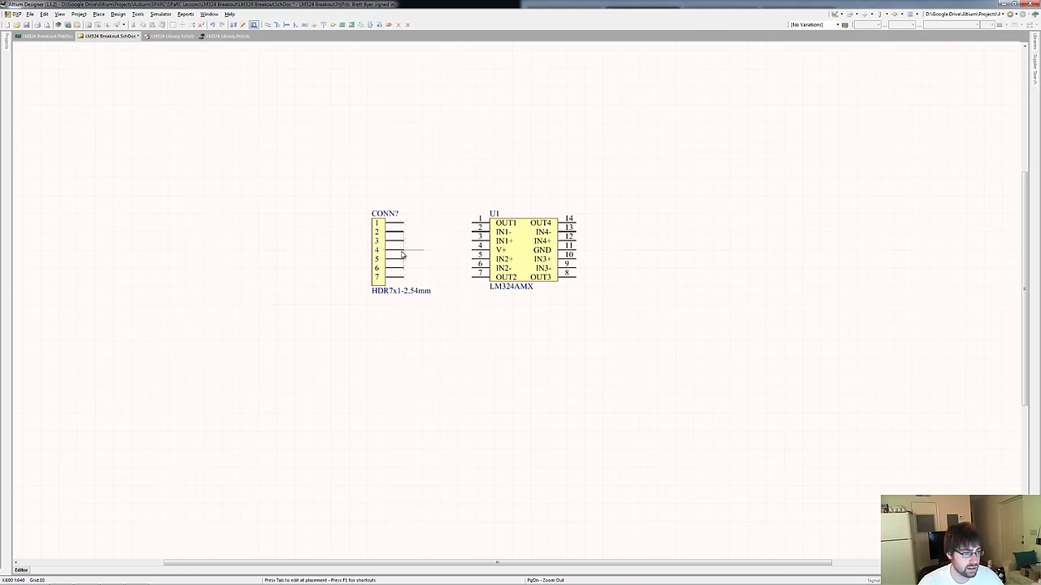
left_click(401, 254)
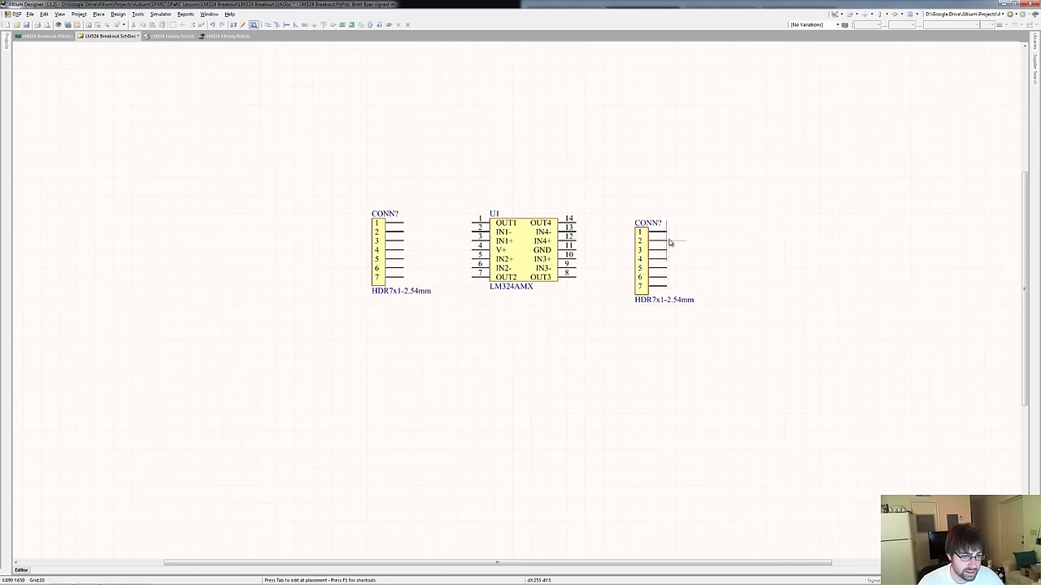
Place a second HDR7x1-2.54mm header, mirrored horizontally, to the right of U1 with its pins level with U1's pins, and end placement.
key("x")
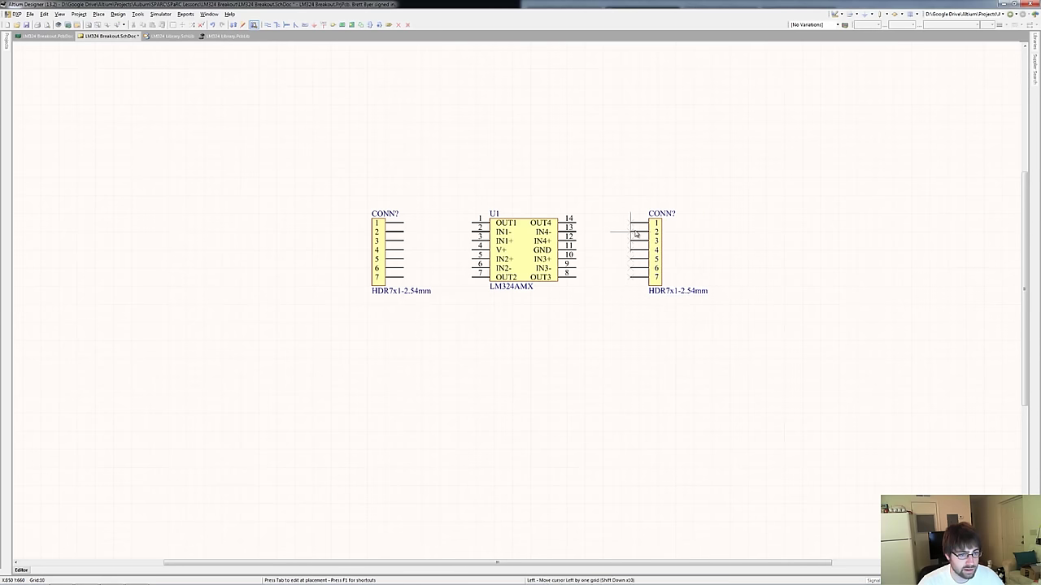
left_click(628, 233)
key("Escape")
key("Escape")
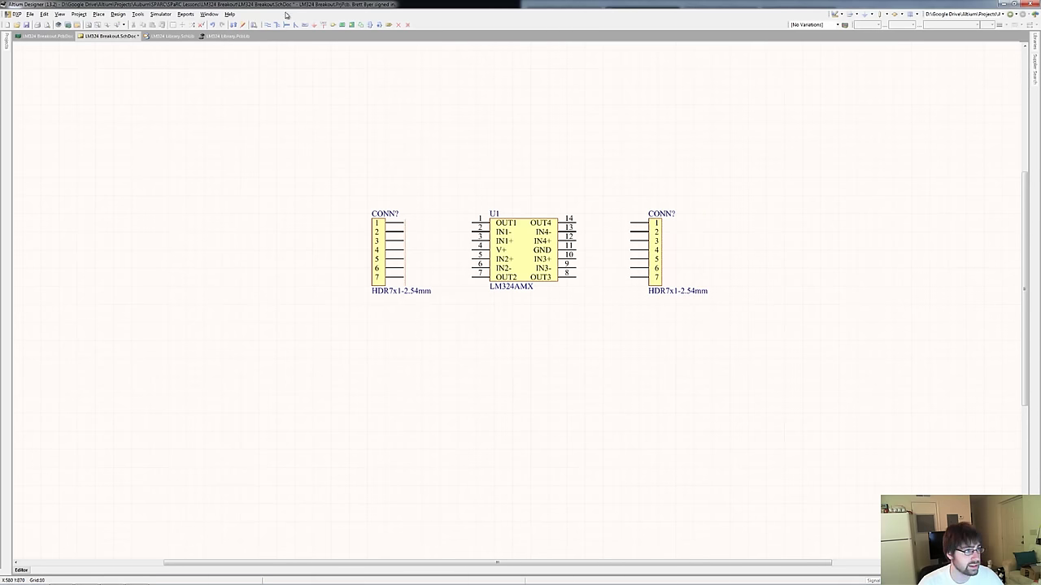
Wire pins 1 to 4 of the header left of U1 straight across to U1's pins 1 to 4.
left_click(268, 25)
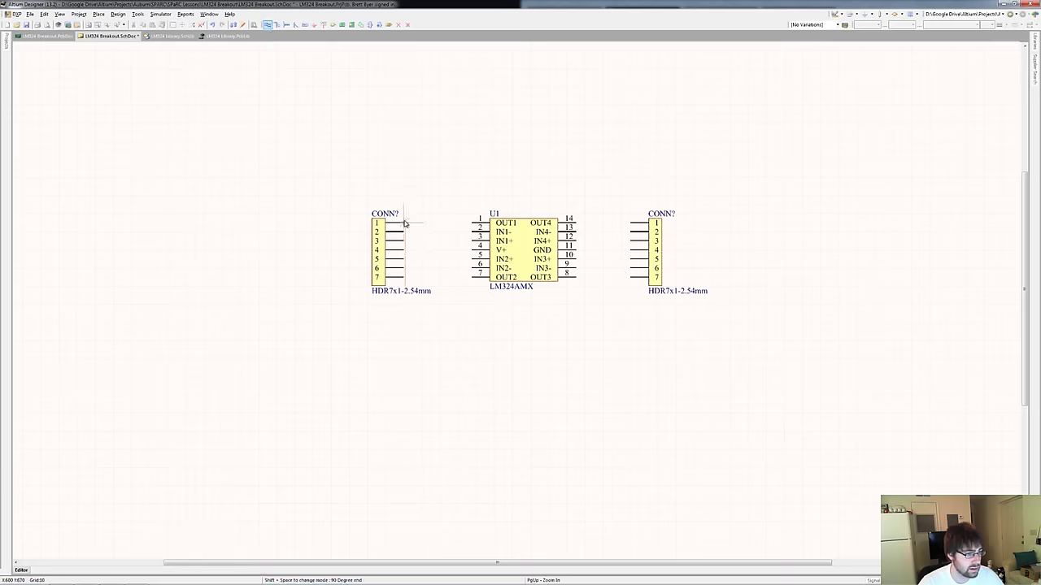
left_click(404, 222)
left_click(478, 222)
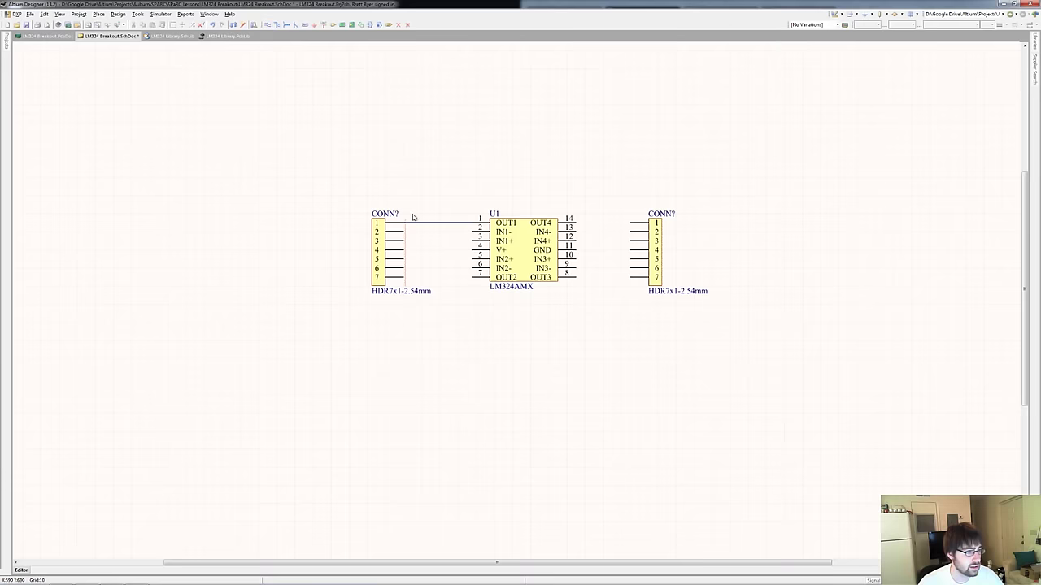
key("ctrl+w")
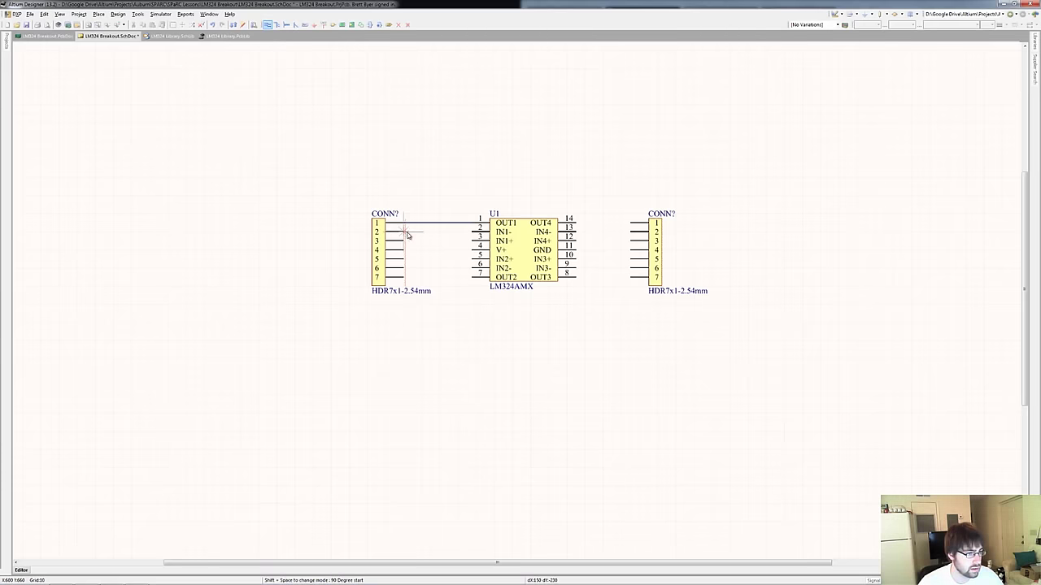
left_click(472, 232)
left_click(404, 231)
left_click(404, 240)
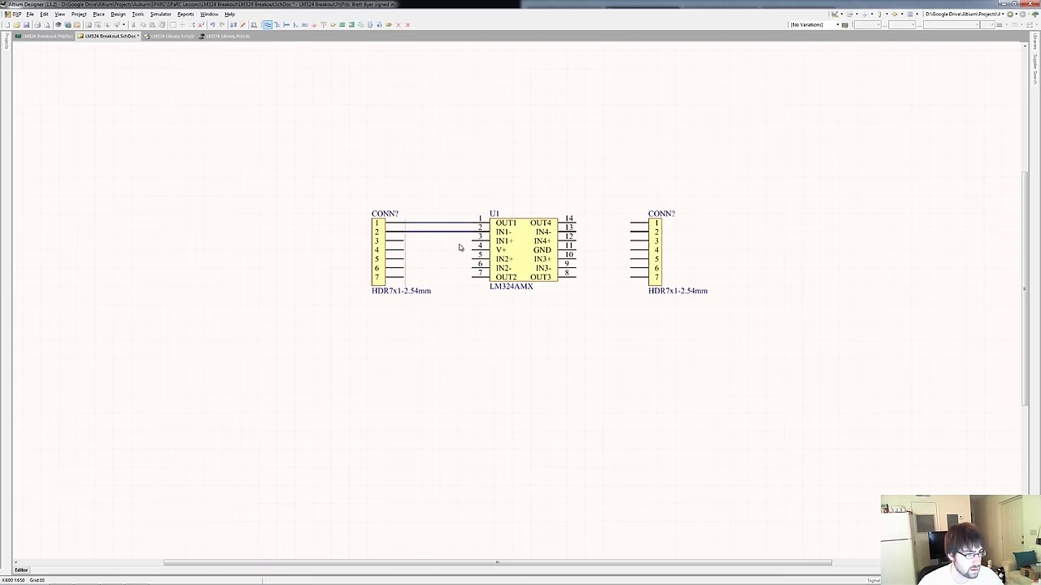
left_click(476, 241)
left_click(405, 250)
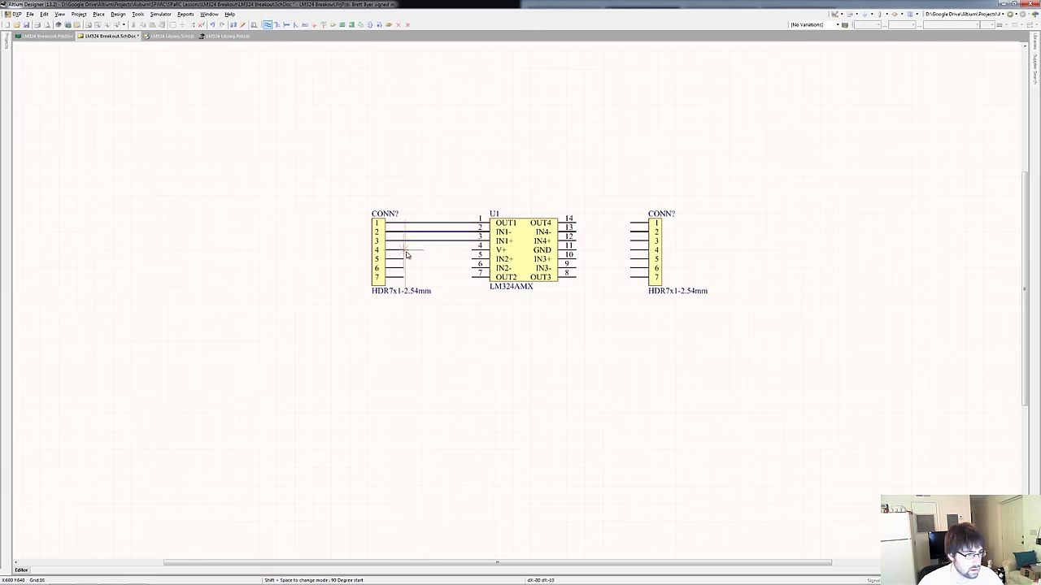
left_click(472, 251)
key("Escape")
Copy the four finished wires to the other side of U1, connecting pins 14 to 11 with the mirrored header.
left_click(432, 250)
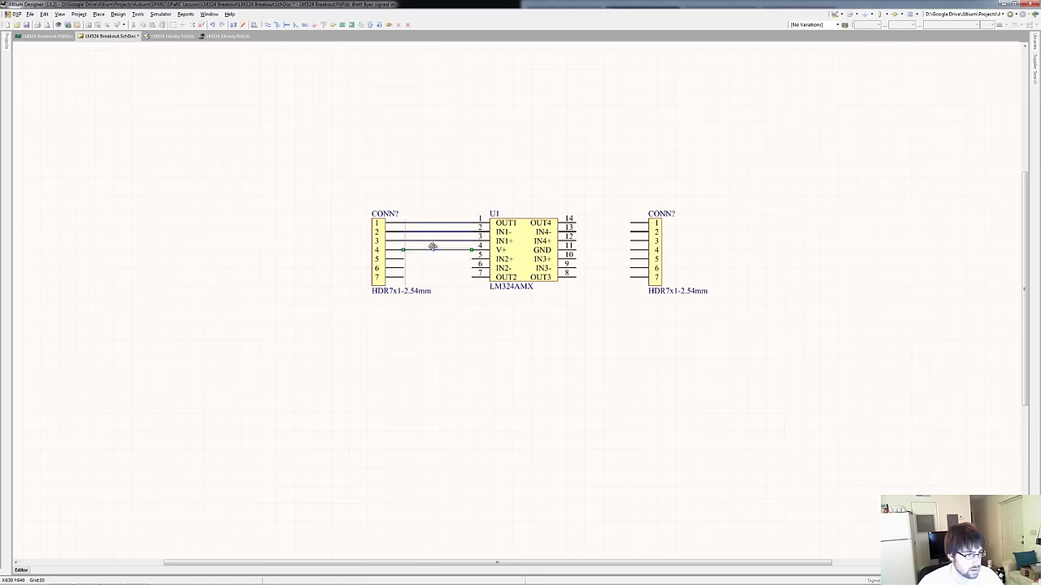
left_click(434, 240, "shift")
left_click(432, 232, "shift")
left_click(437, 223, "shift")
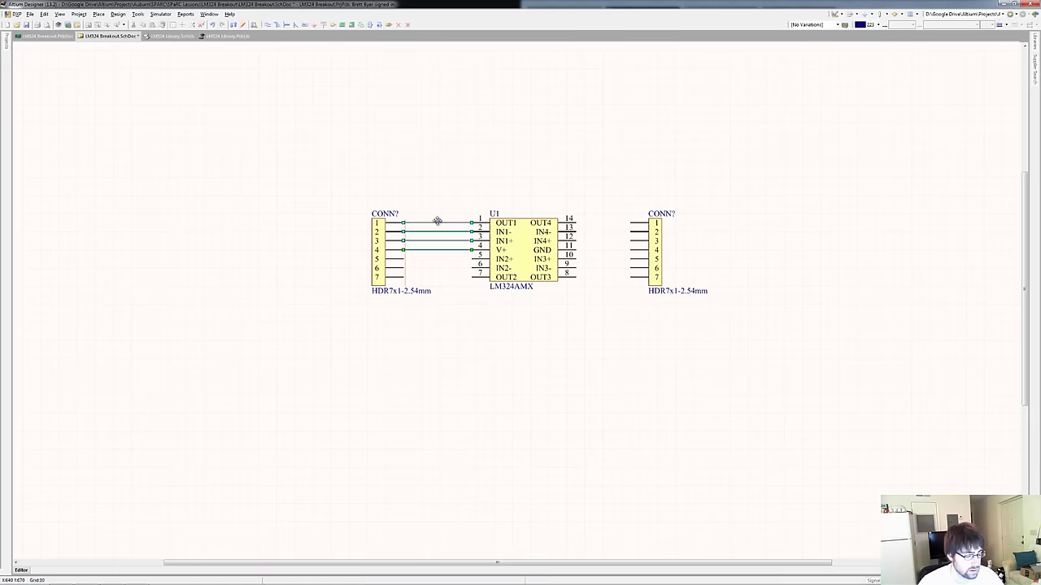
key("ctrl+v")
left_click(406, 279)
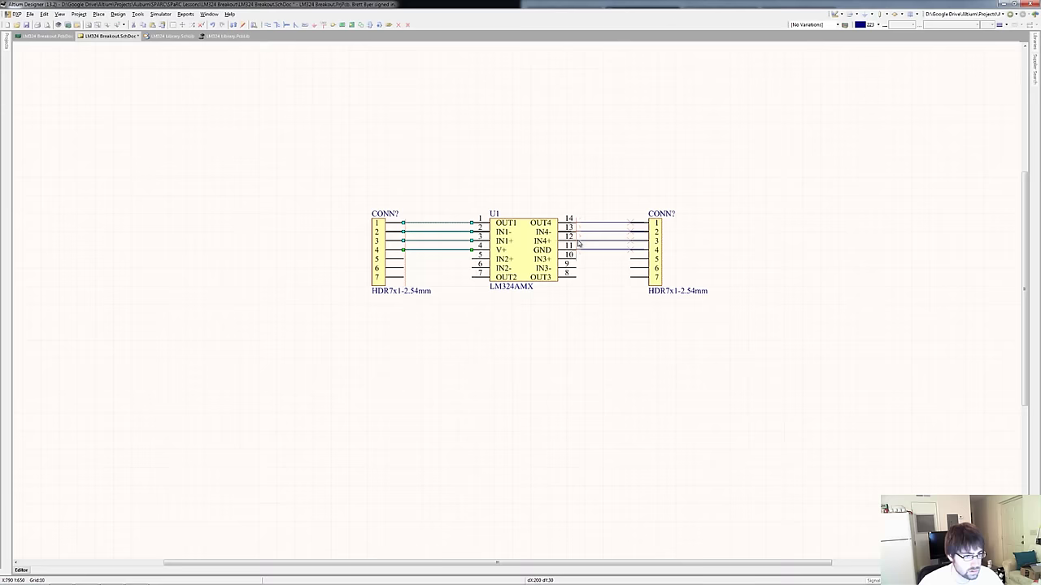
left_click(581, 242)
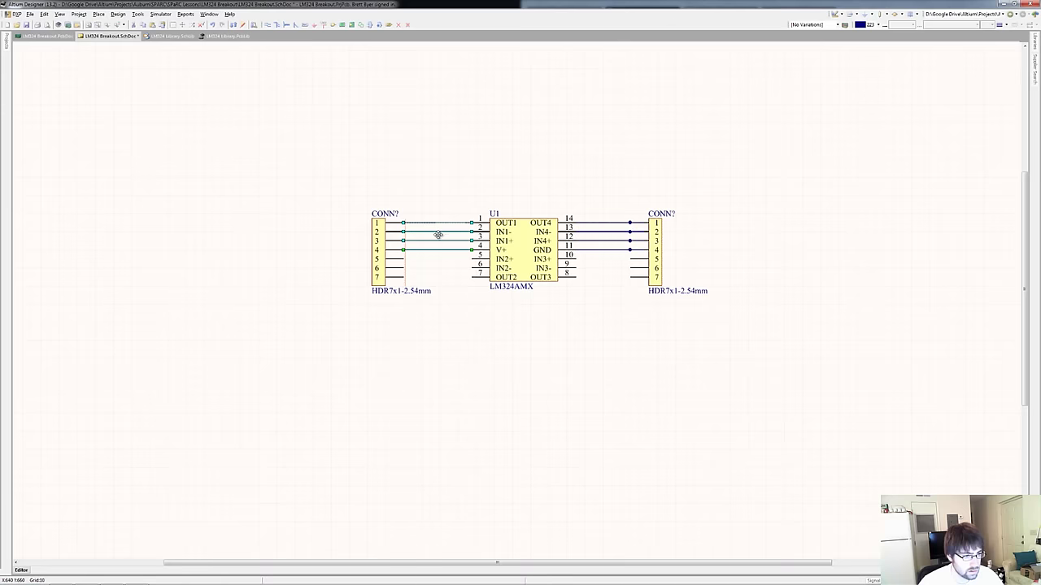
Copy three of the wires onto U1's pins 5 to 7 and onto its pins 10 to 8 toward the mirrored header.
left_click(434, 250)
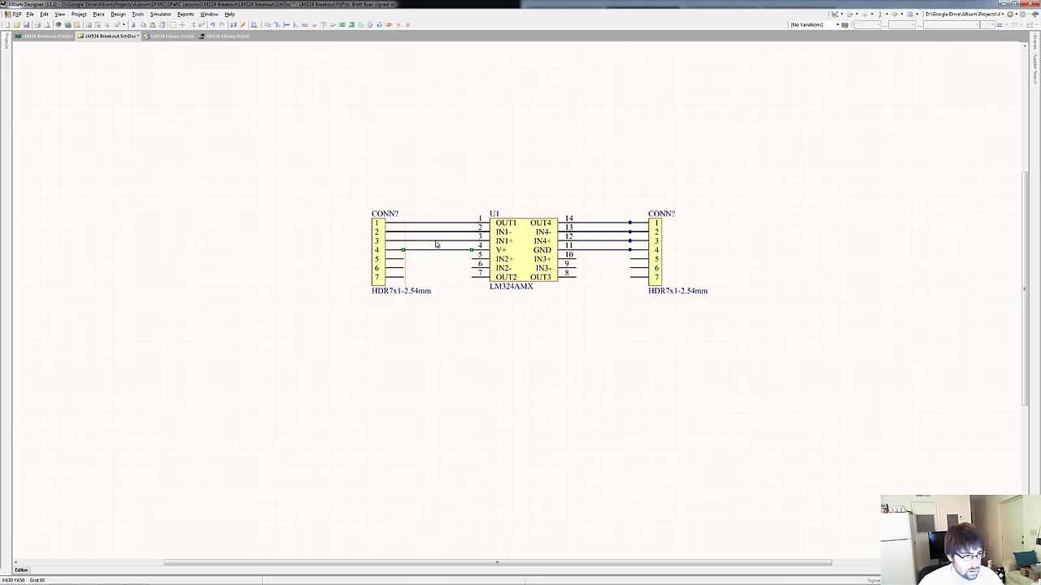
left_click(437, 240, "shift")
left_click(436, 232, "shift")
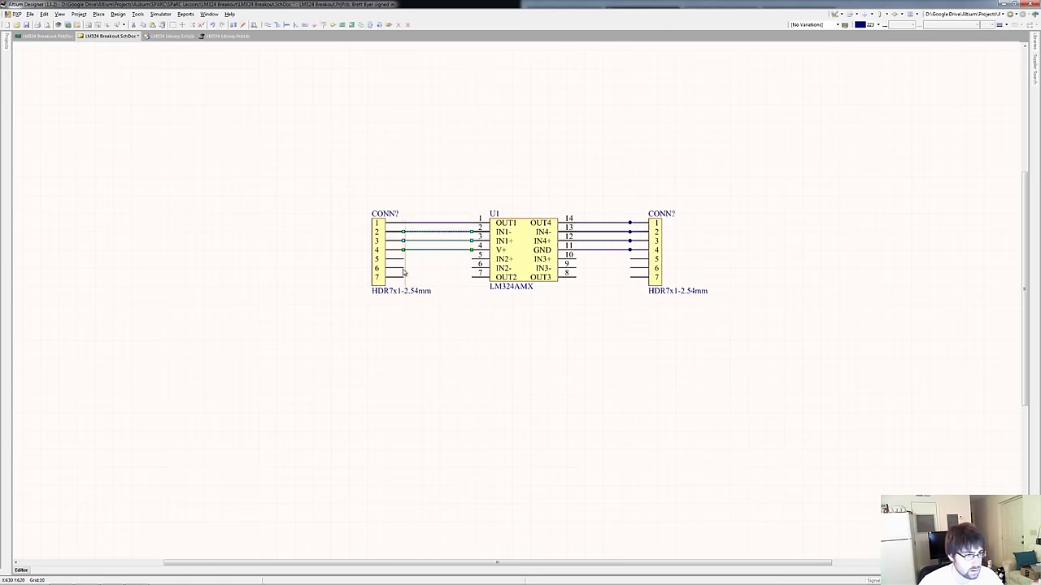
left_click_drag(405, 275, 476, 275)
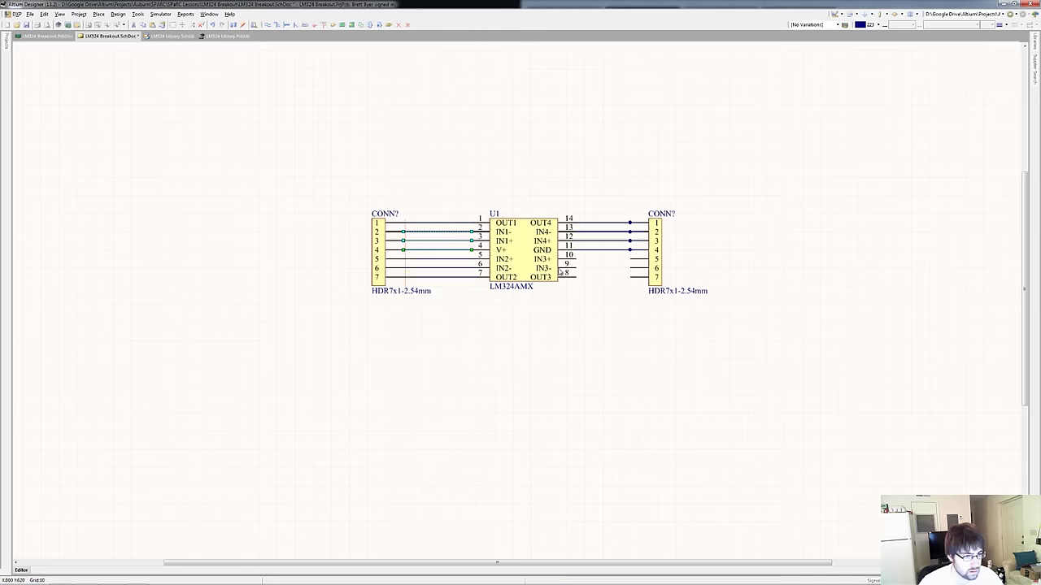
left_click_drag(560, 272, 583, 279)
Move the mirrored header away from U1 until its pins meet the wire ends, and save the schematic.
left_click_drag(655, 257, 647, 254)
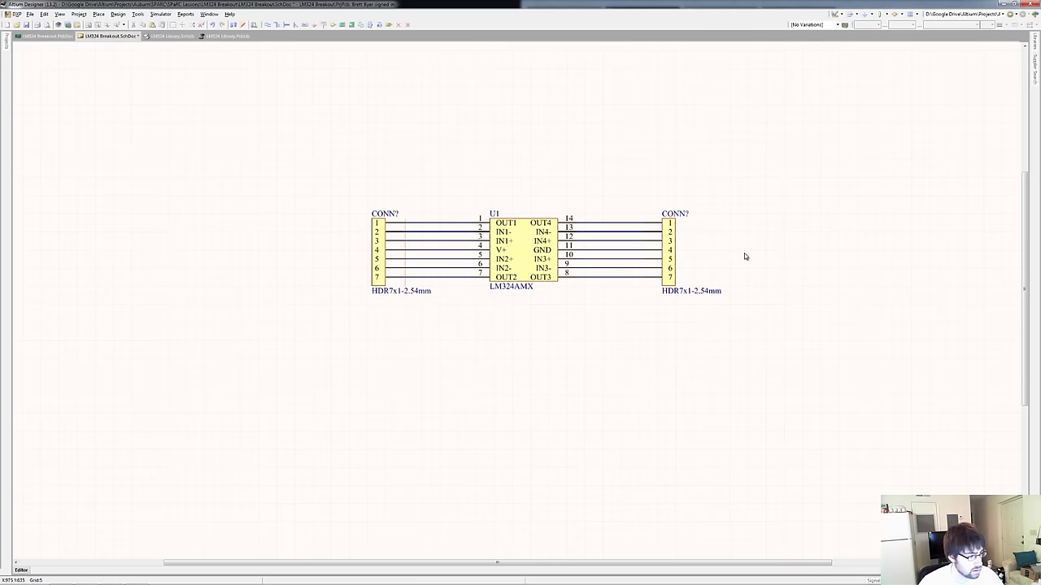
key("ctrl+s")
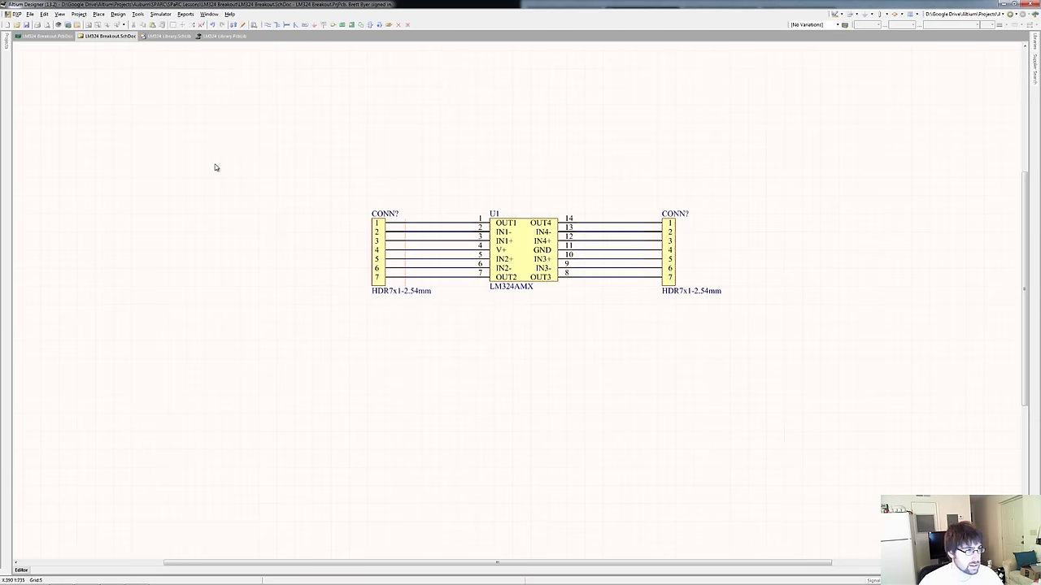
Annotate the schematic so the two headers become CONN1 and CONN2, execute the engineering change order, and save.
left_click(137, 14)
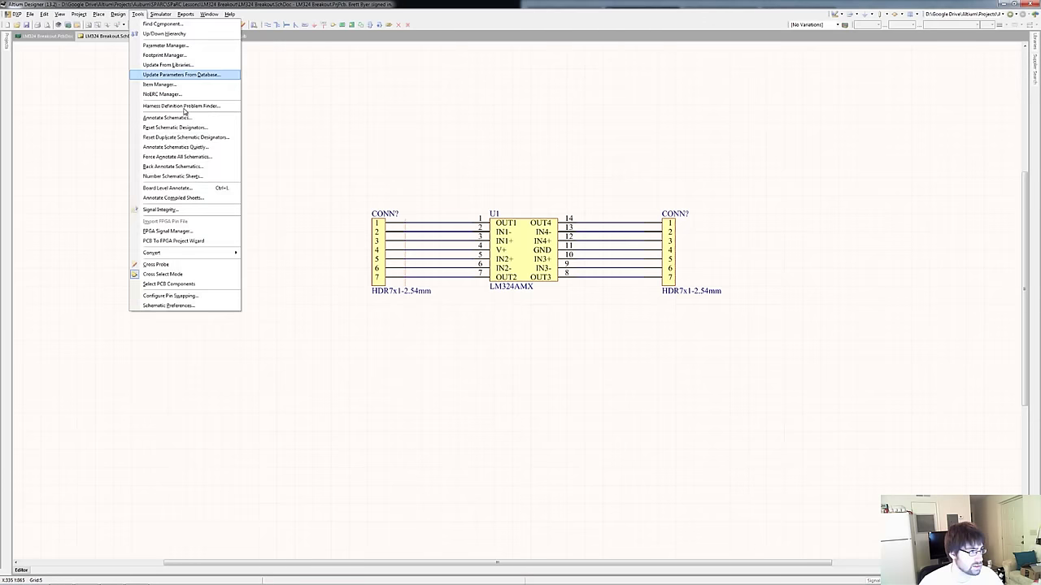
left_click(174, 111)
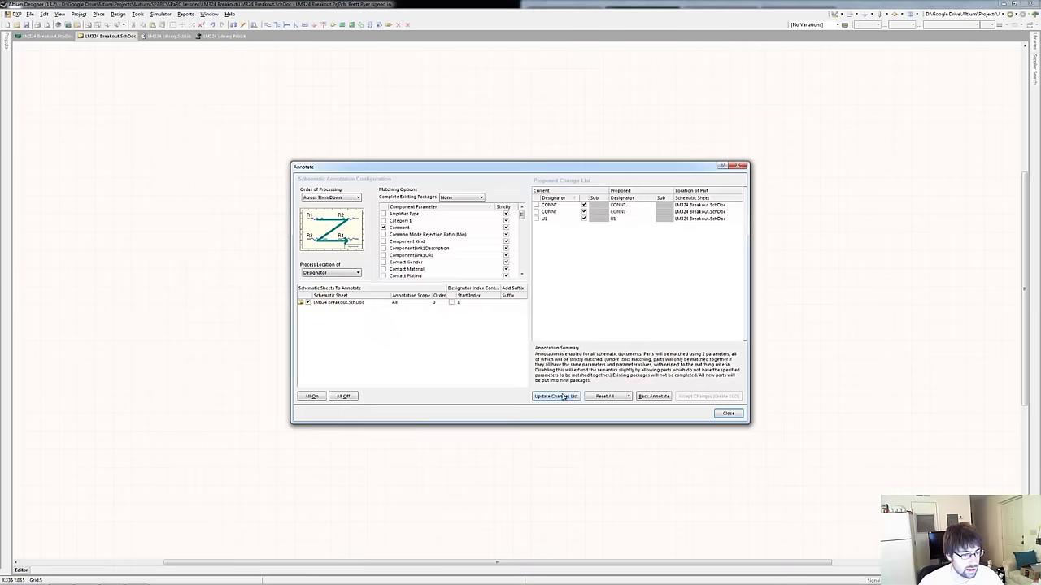
left_click(555, 396)
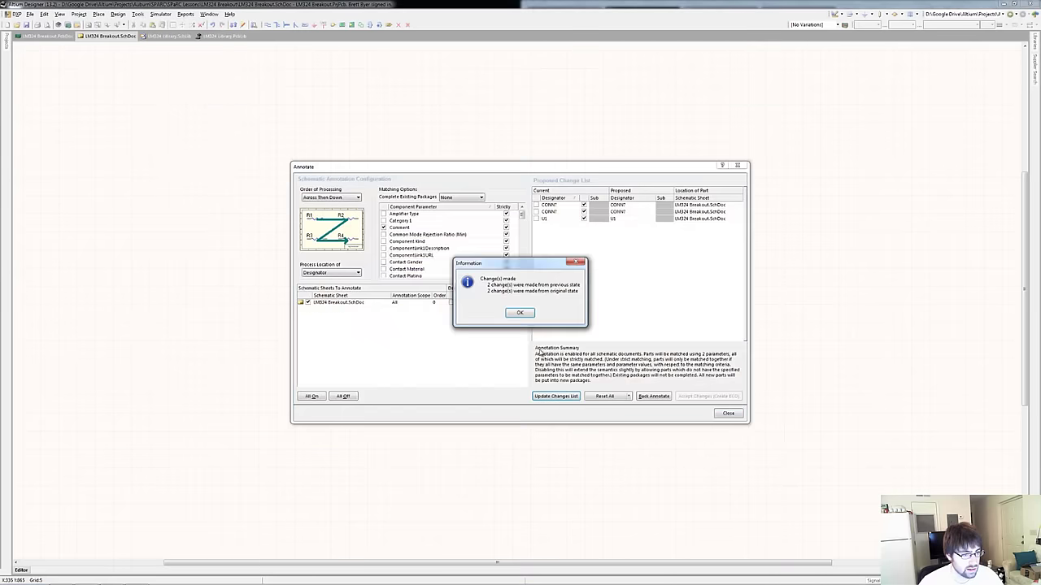
left_click(521, 313)
left_click(689, 397)
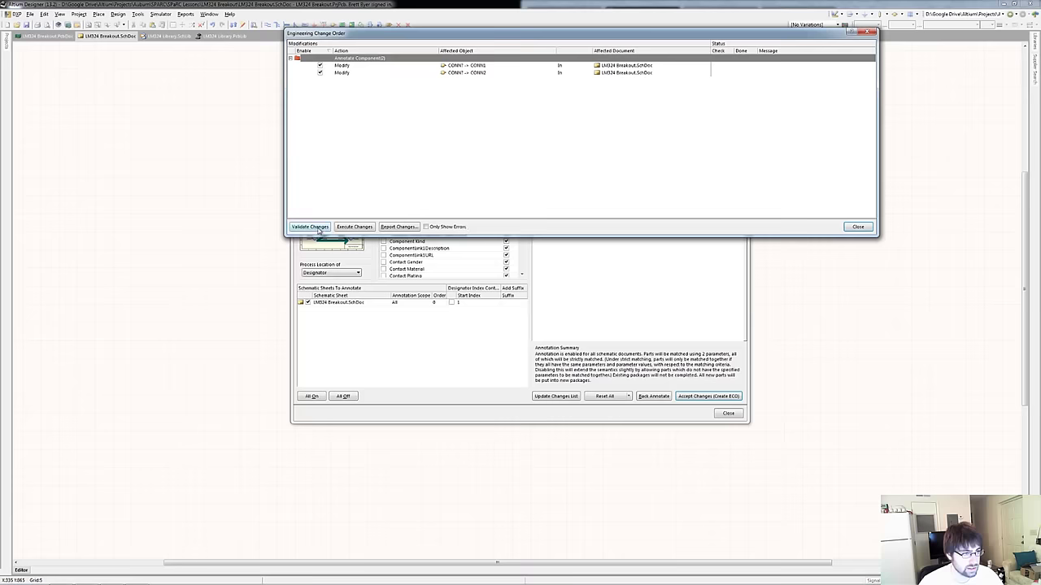
left_click(355, 227)
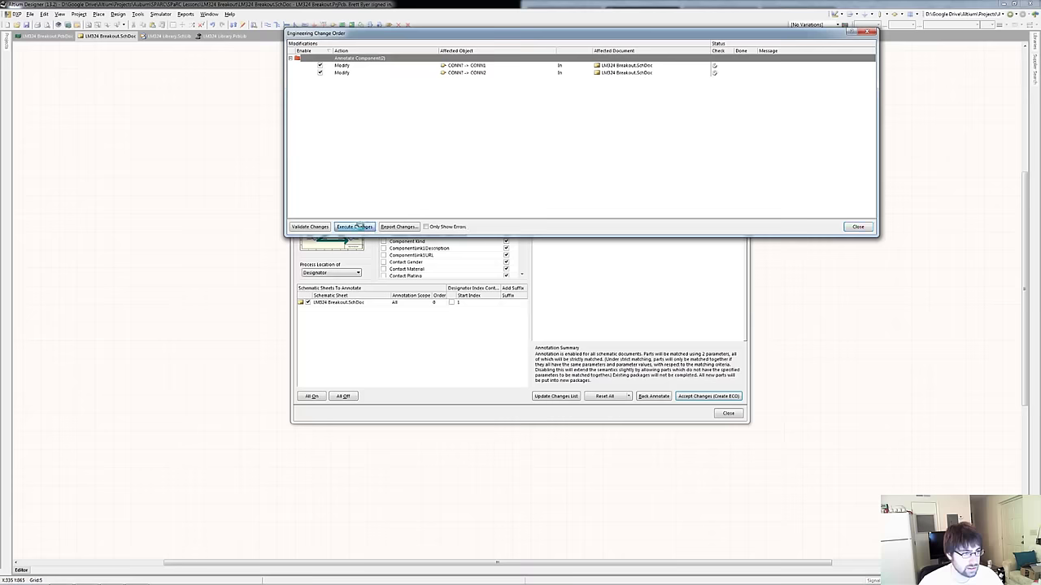
left_click(858, 226)
left_click(723, 412)
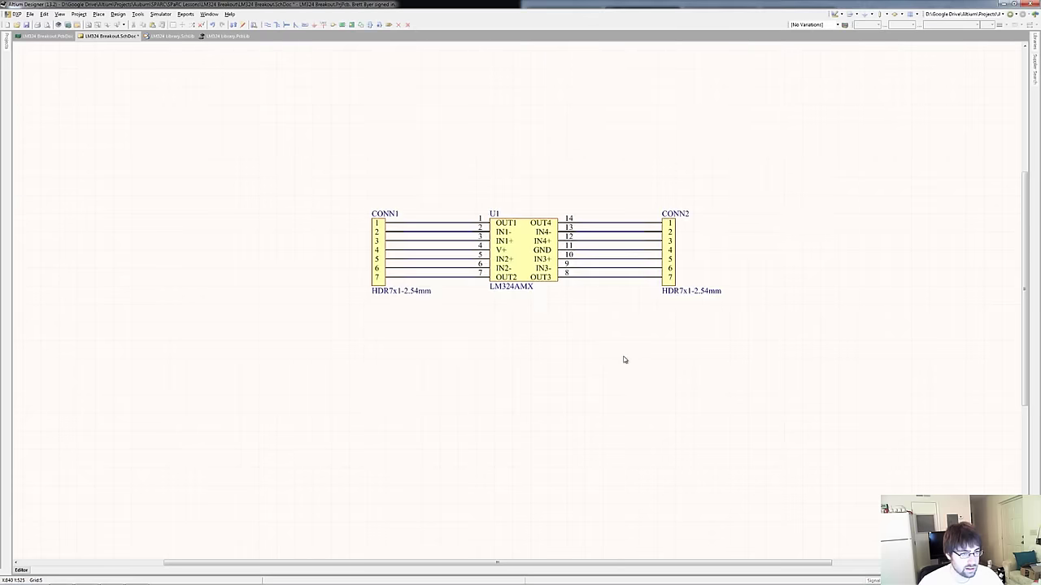
key("ctrl+s")
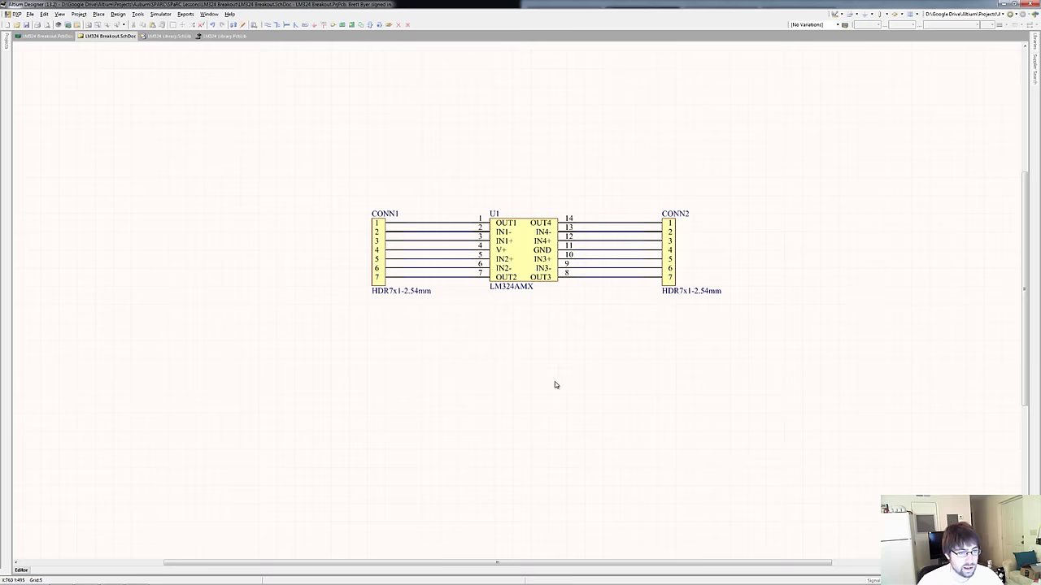
double_click(669, 288)
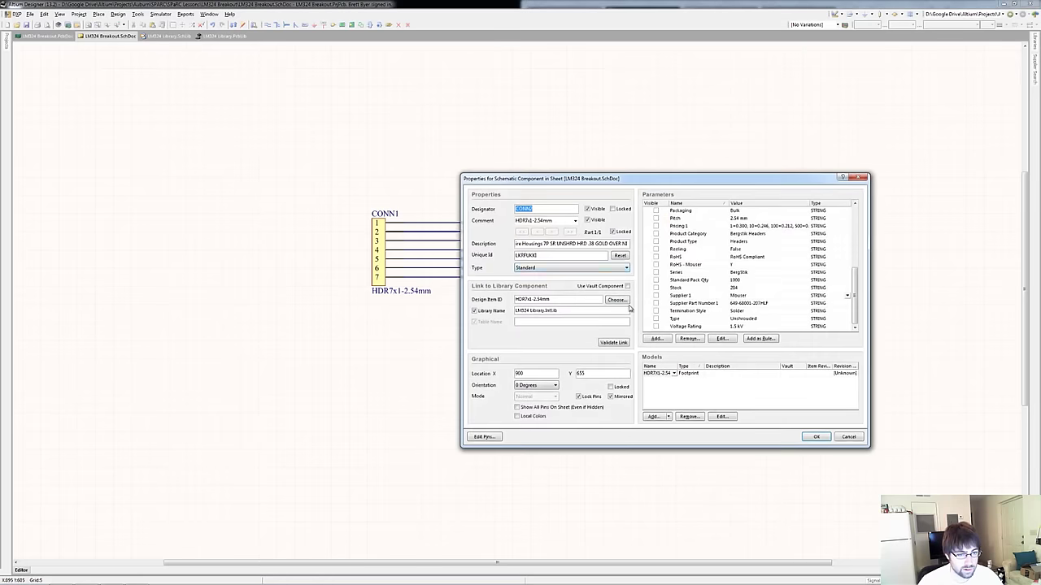
left_click(587, 220)
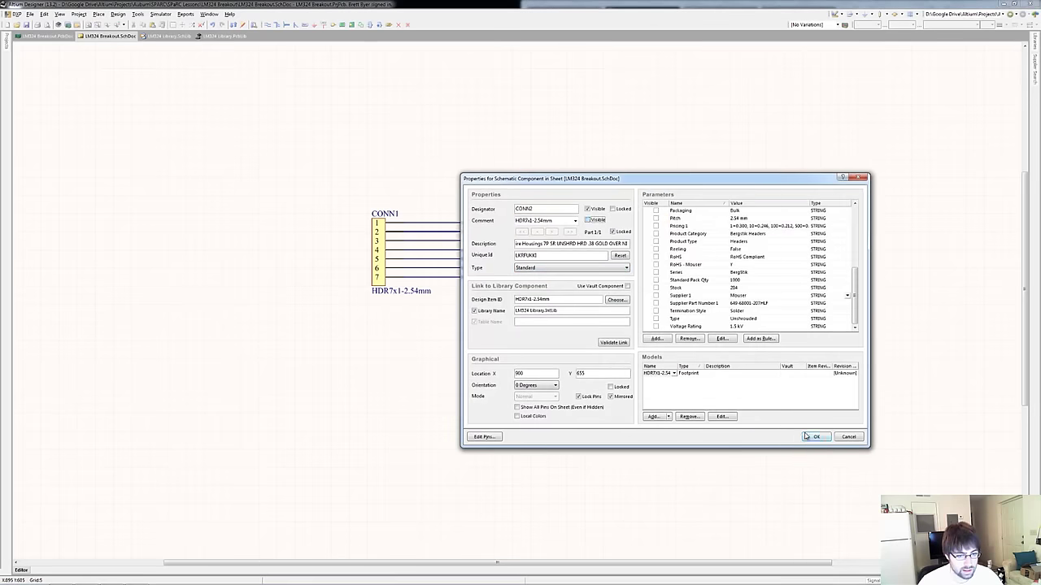
left_click(808, 436)
double_click(669, 278)
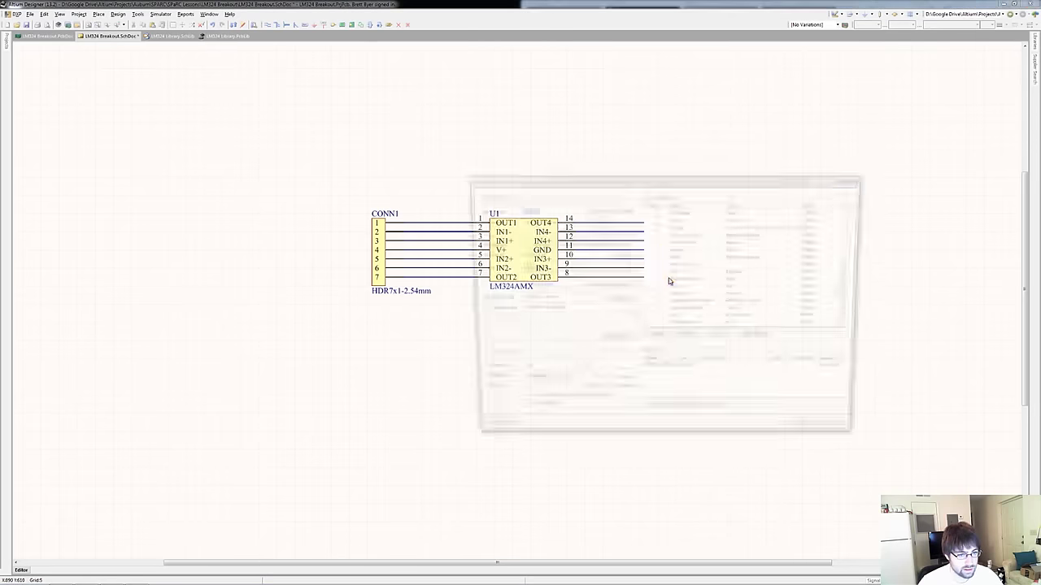
left_click(600, 220)
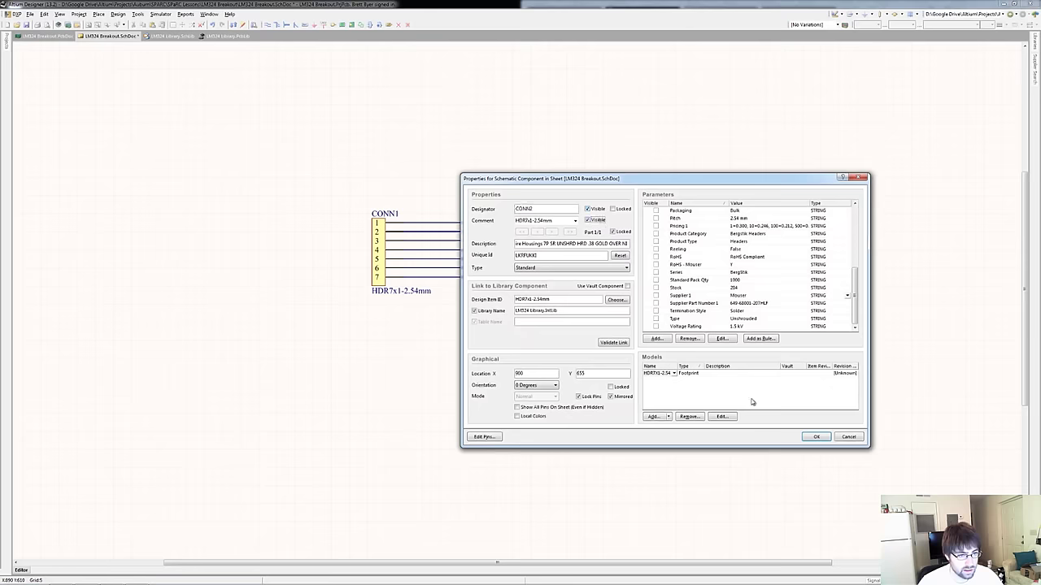
left_click(817, 437)
left_click(689, 411)
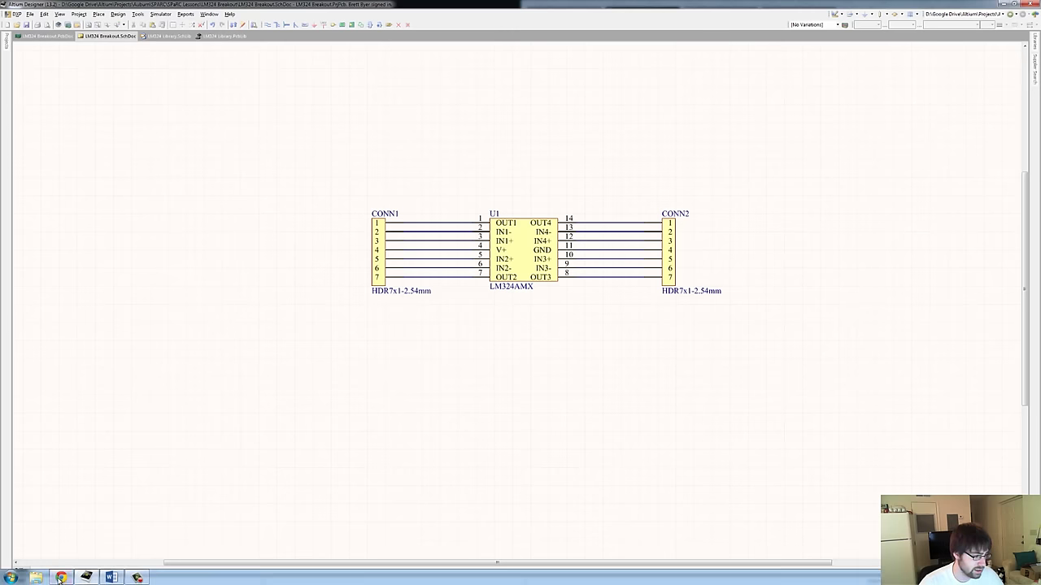
Switch to Chrome, maximize its window over the schematic, and open oshpark.com in a new tab.
left_click(61, 581)
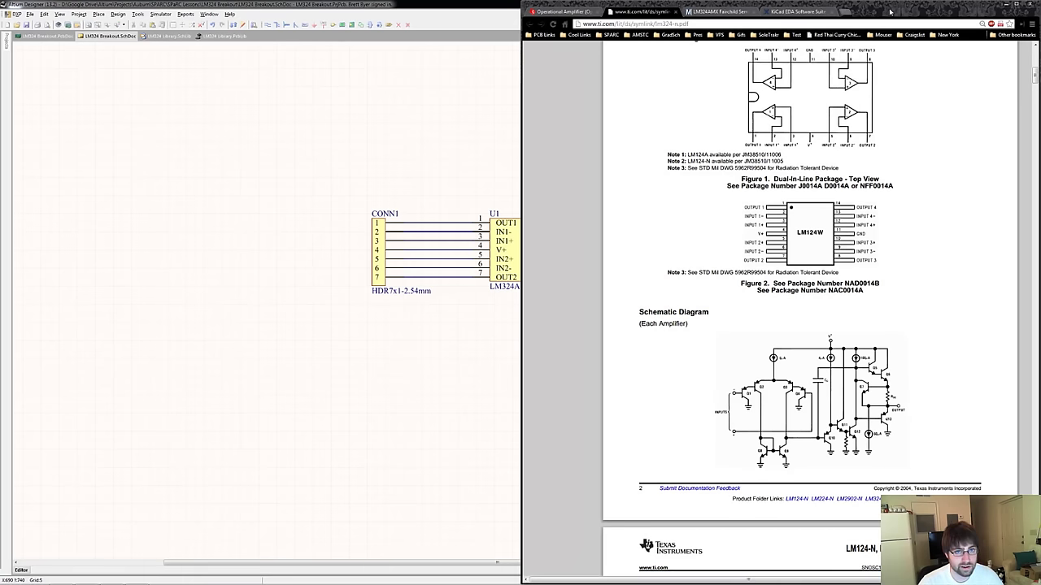
left_click_drag(846, 13, 351, 4)
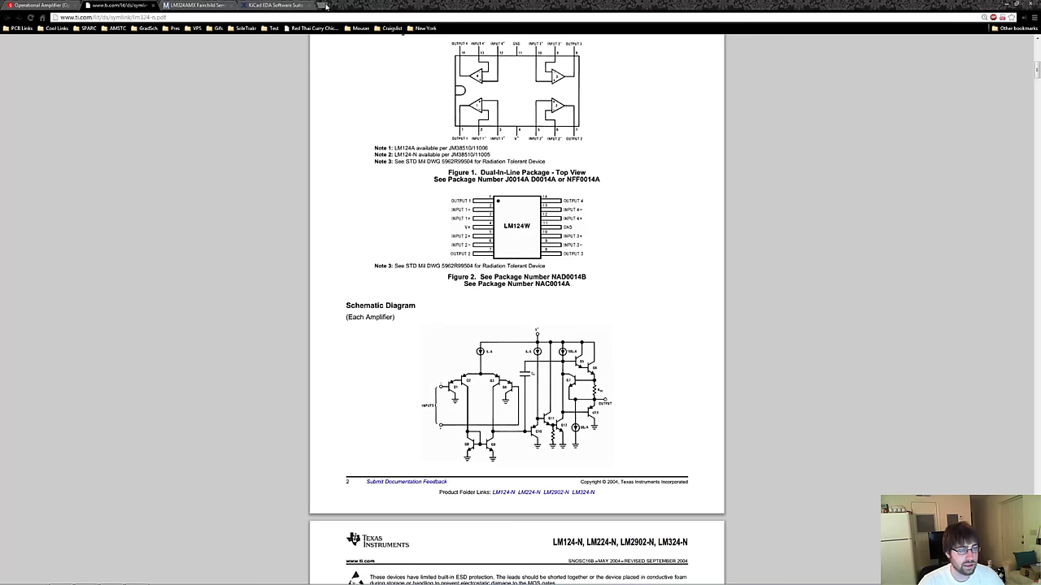
left_click(326, 6)
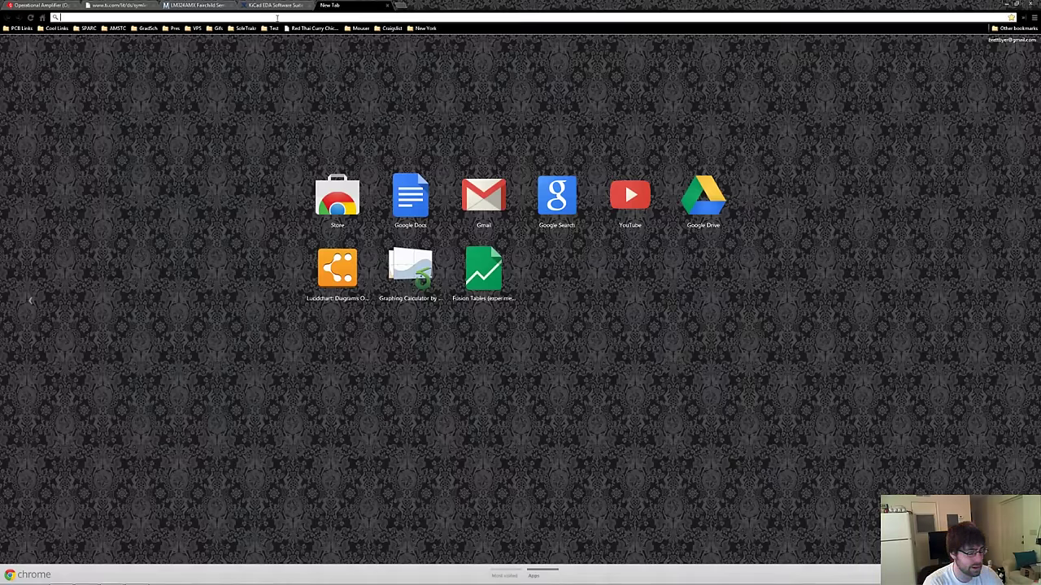
type("osh")
key("Return")
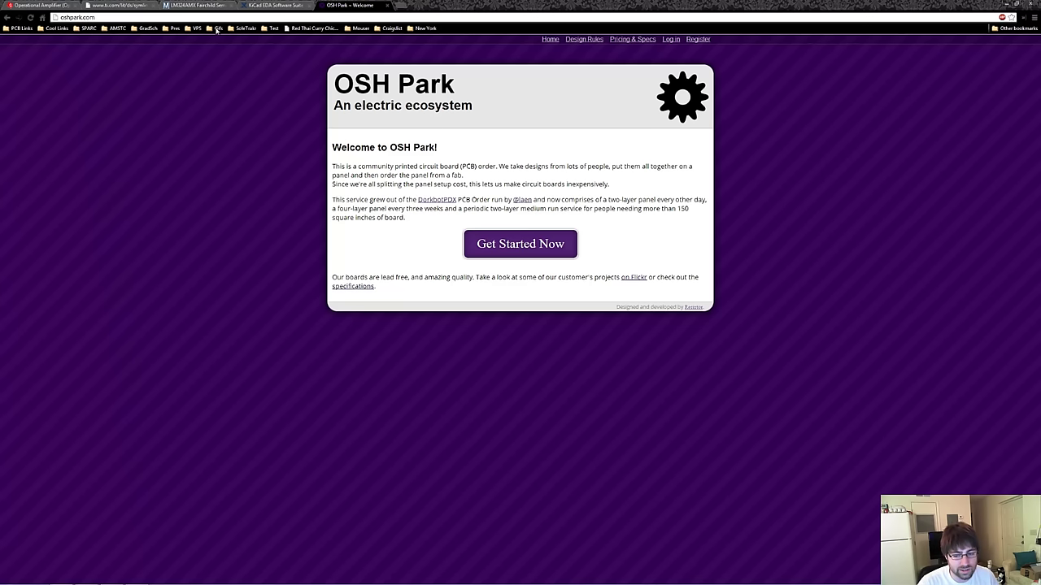
Open OSH Park's specifications page and examine the board material, finish and thickness entries.
left_click(362, 287)
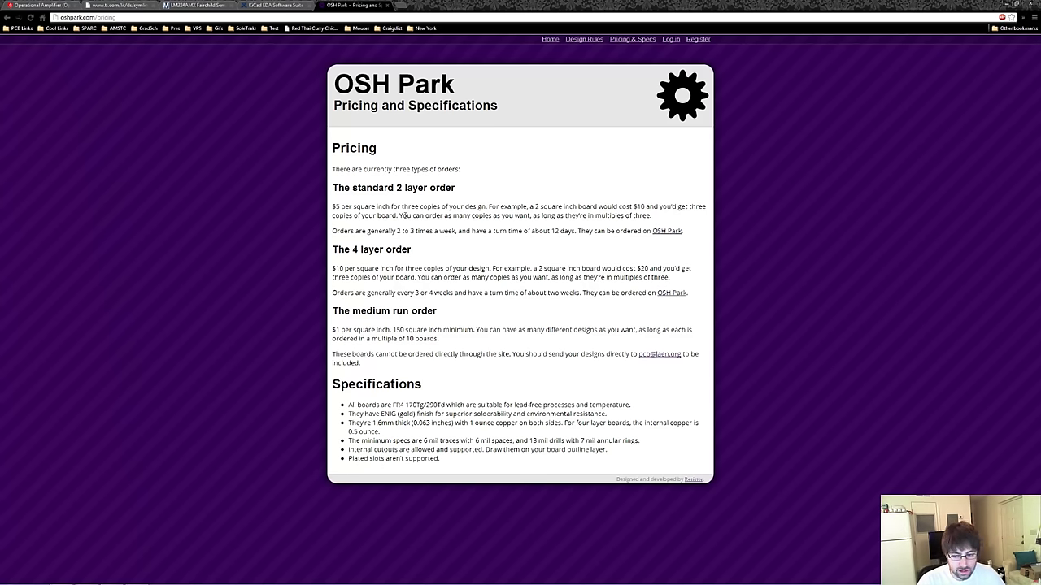
left_click_drag(344, 411, 403, 423)
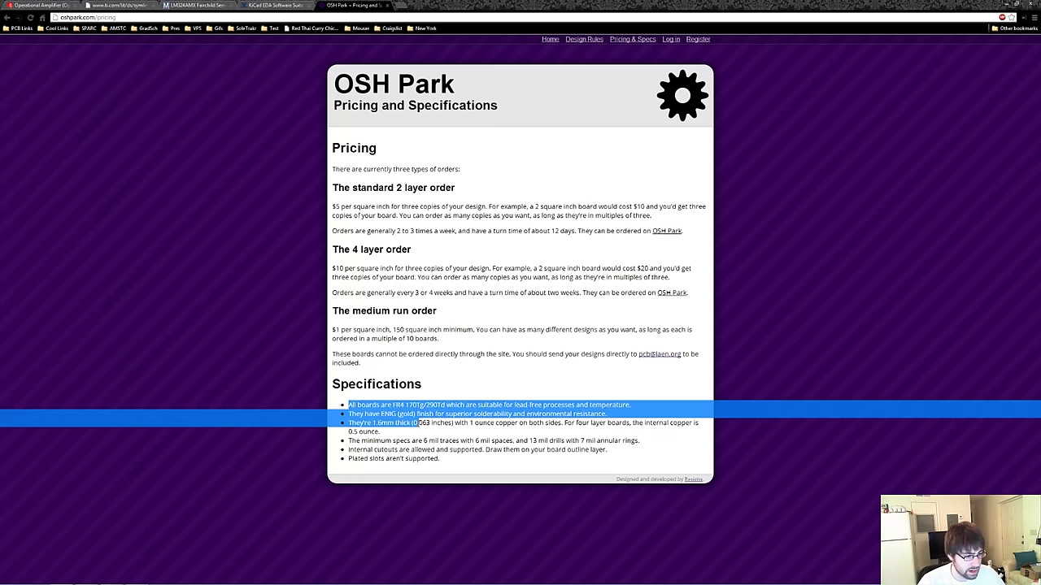
left_click(417, 424)
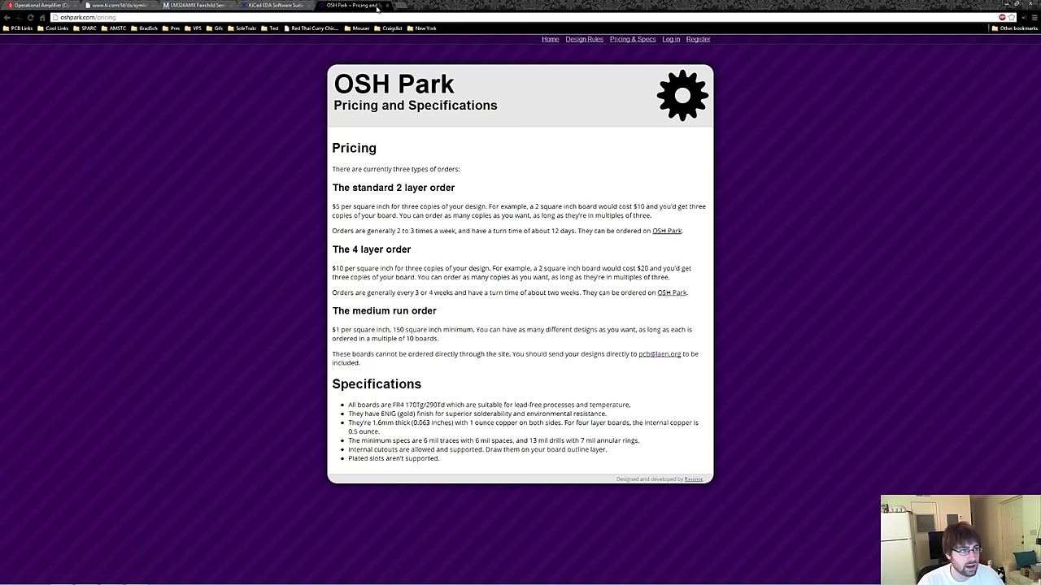
Open Google Images in a new tab and search for "pcb trace width and spacing".
left_click(400, 6)
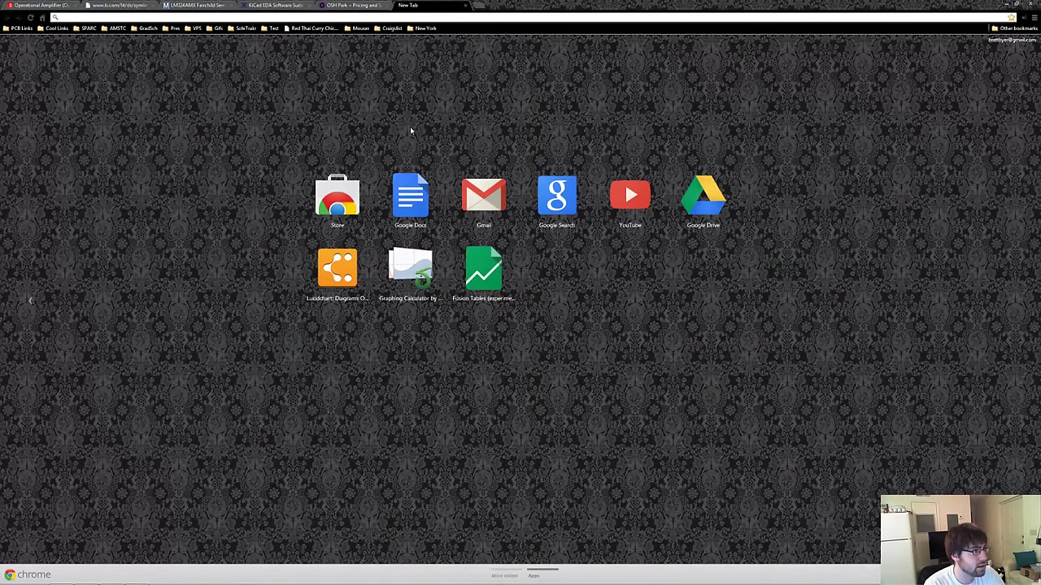
type("google.com")
key("Return")
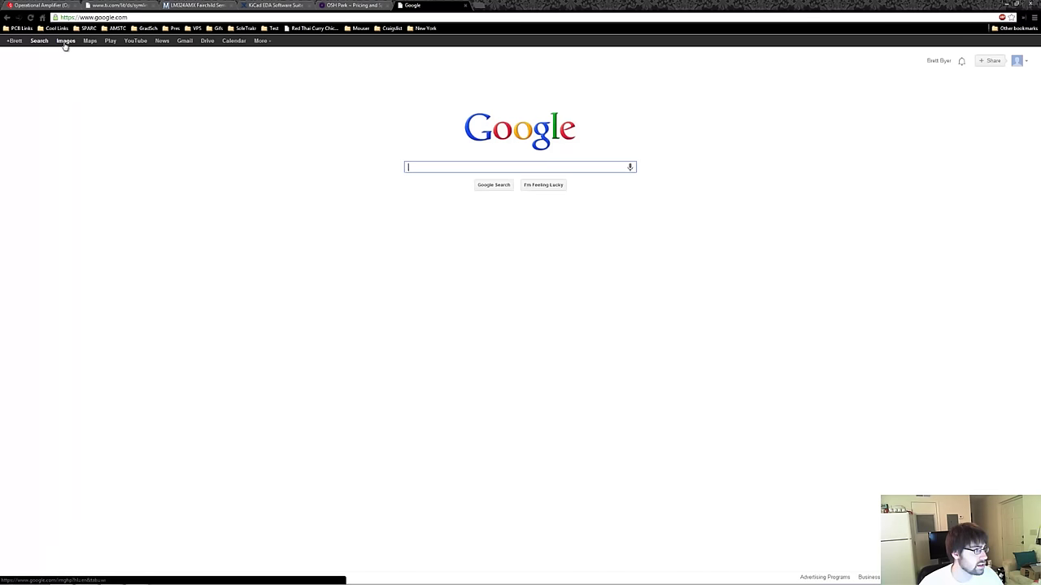
left_click(66, 41)
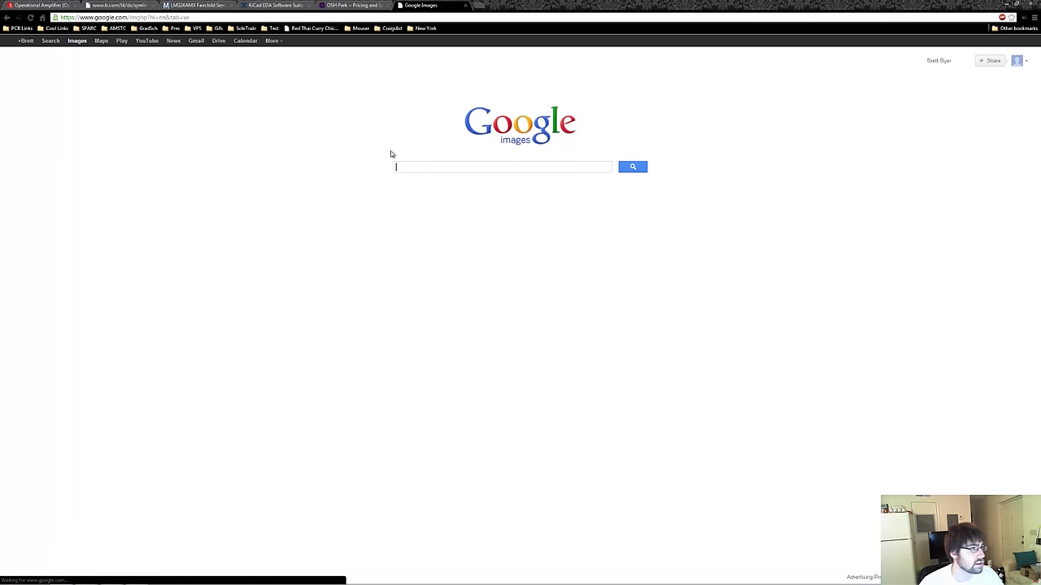
type("t")
key("BackSpace")
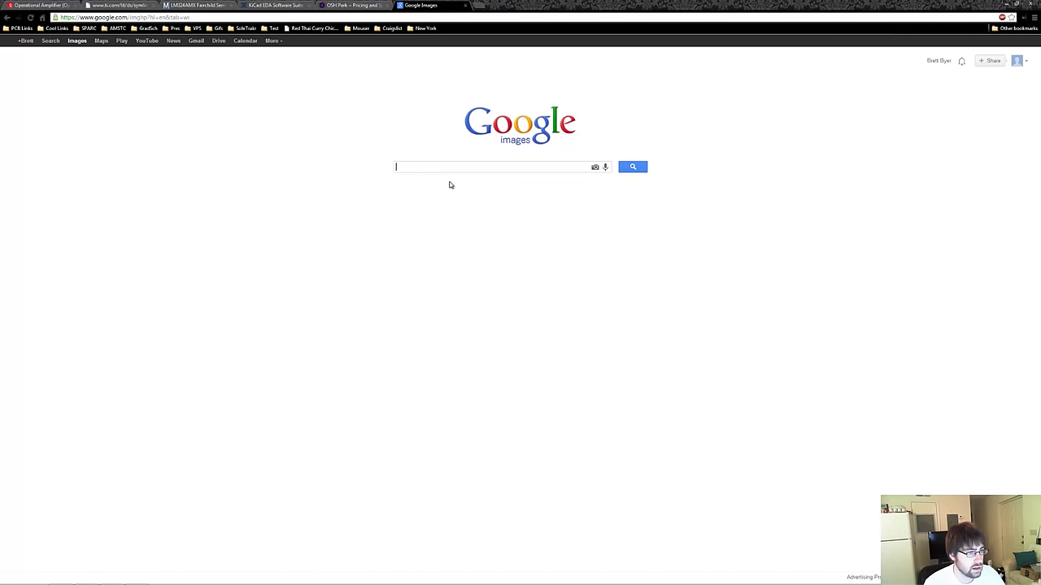
type("pcb trace")
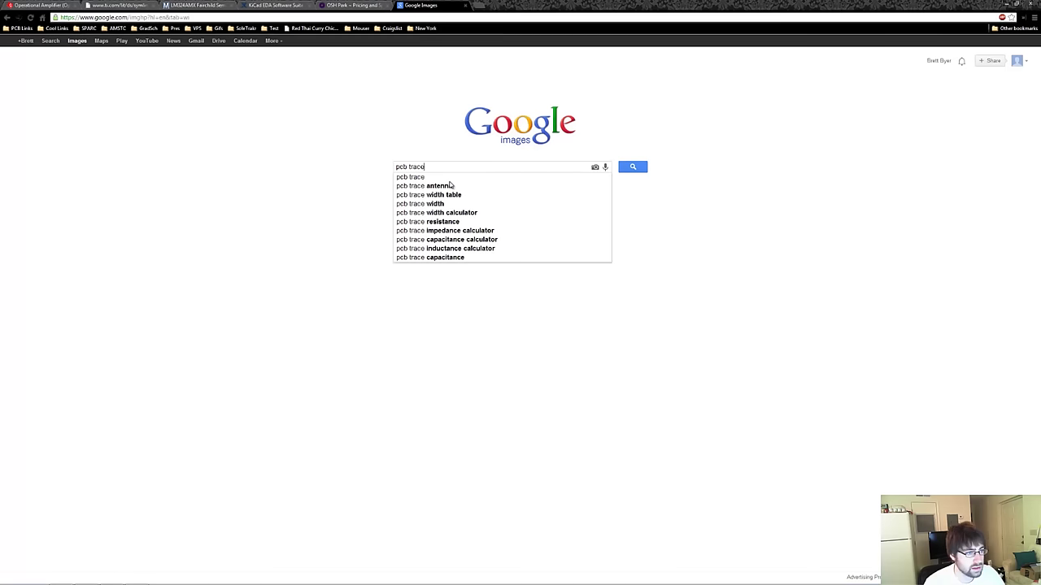
type(" wid")
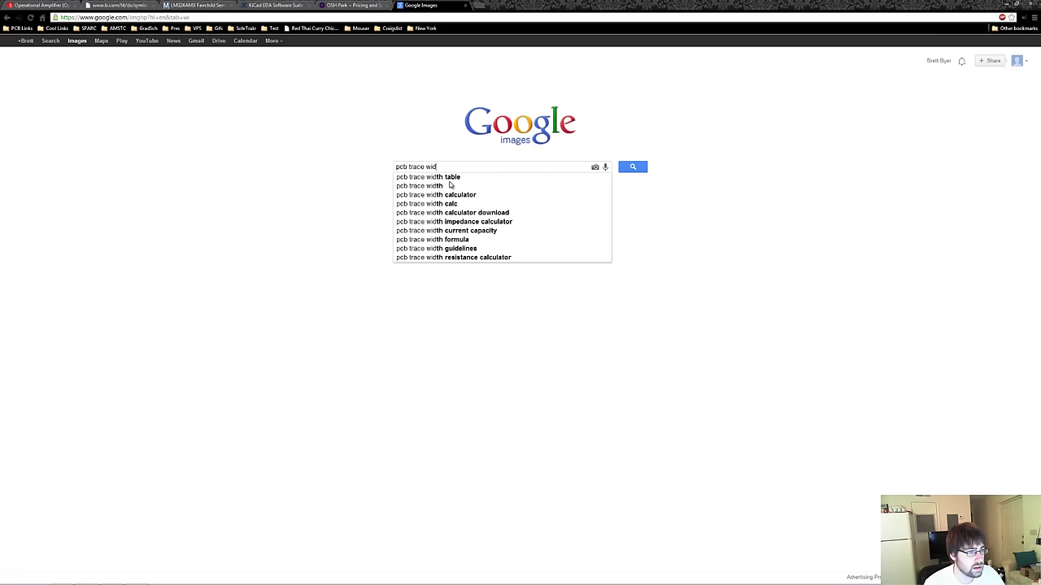
type("th and spacing")
key("Return")
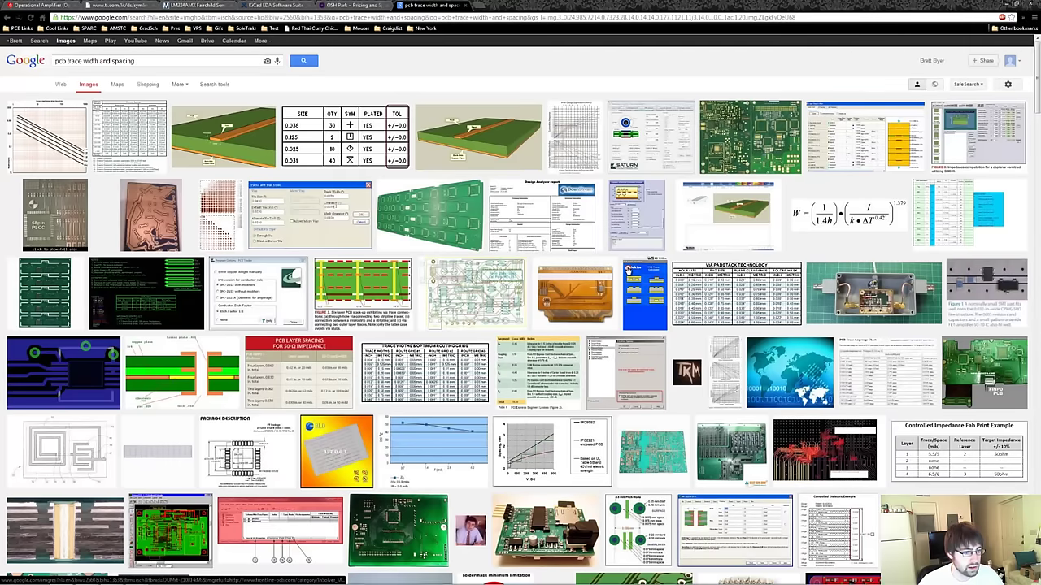
Examine the green board trace photo and the soldermask minimum limitation diagram among the image results.
scroll(627, 272, "down", 2)
left_click(660, 492)
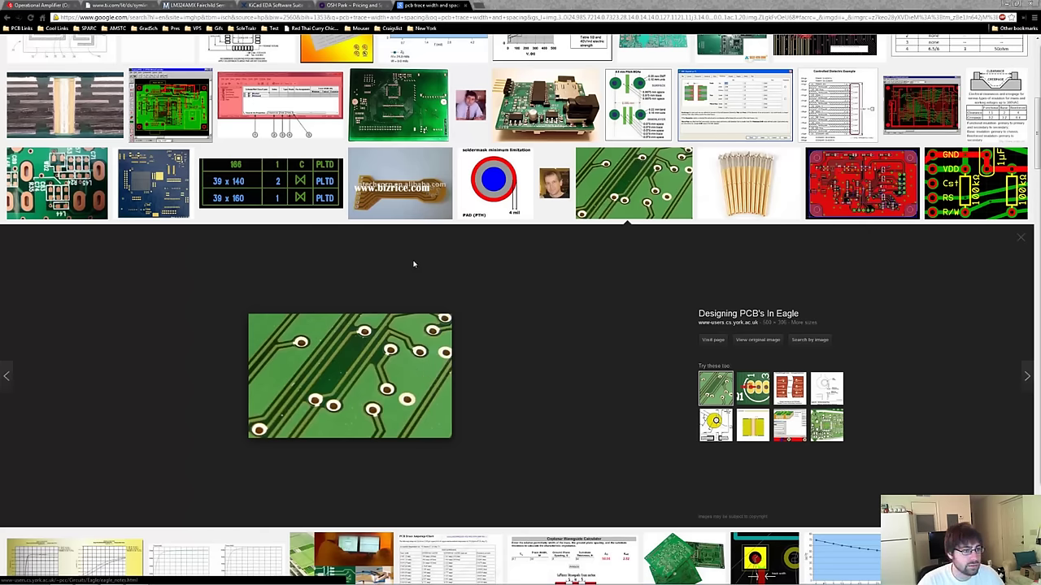
left_click(505, 189)
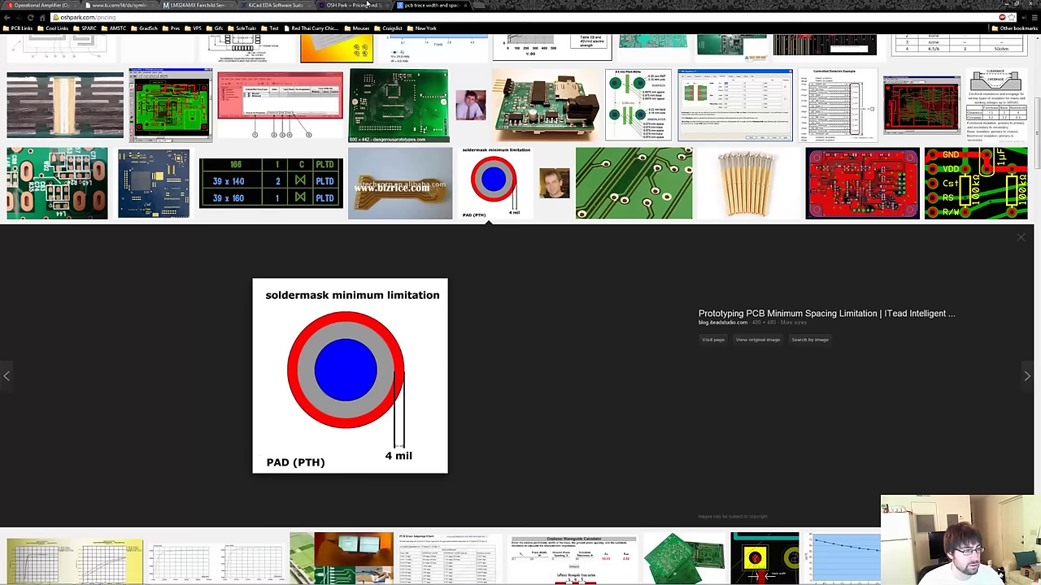
Examine OSH Park's minimum trace, spacing, drill and annular ring specifications, and return to the soldermask pad diagram.
key("ctrl+shift+Tab")
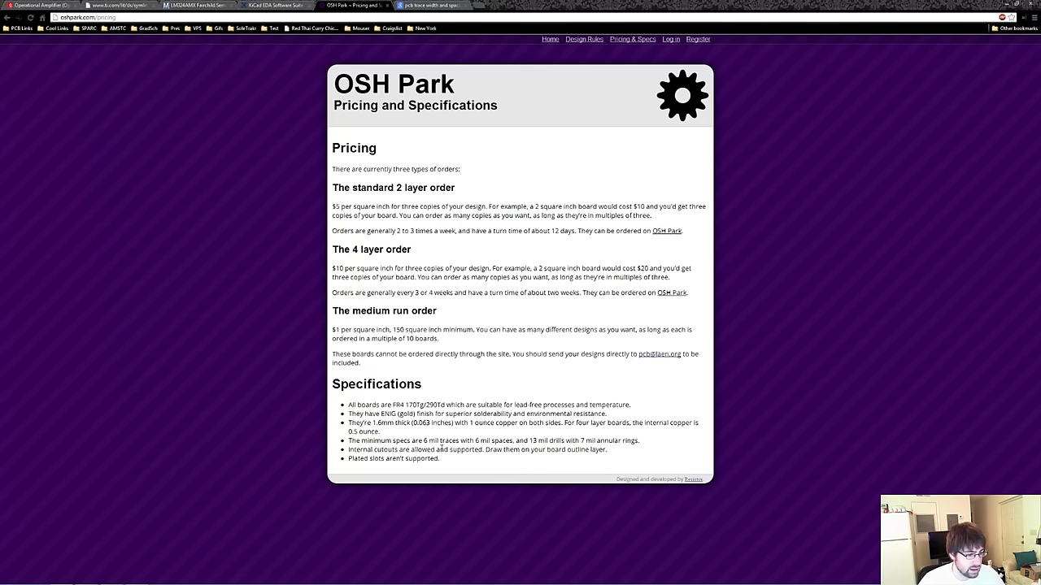
left_click_drag(424, 440, 515, 441)
left_click(514, 441)
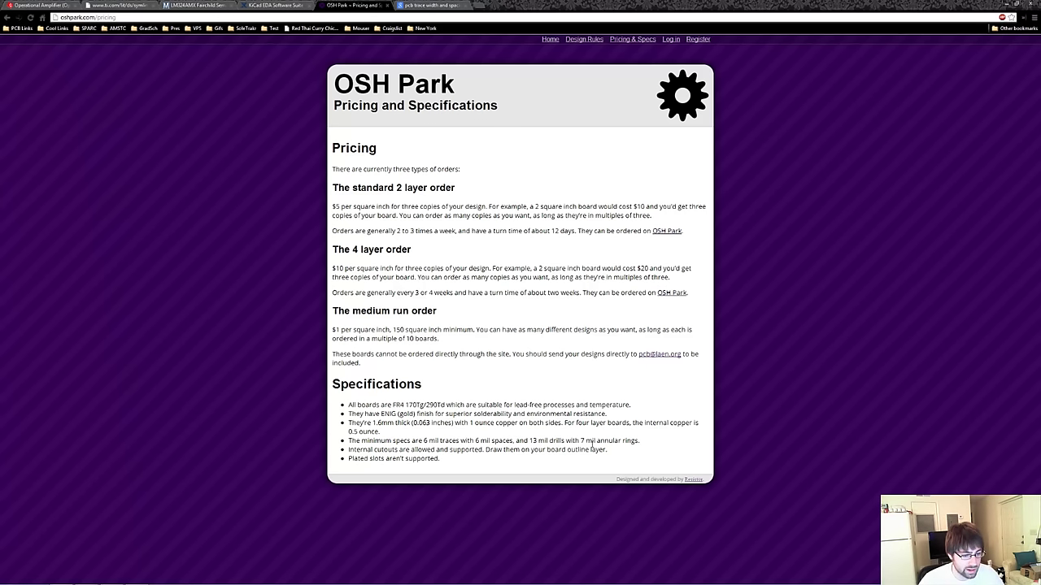
left_click(438, 5)
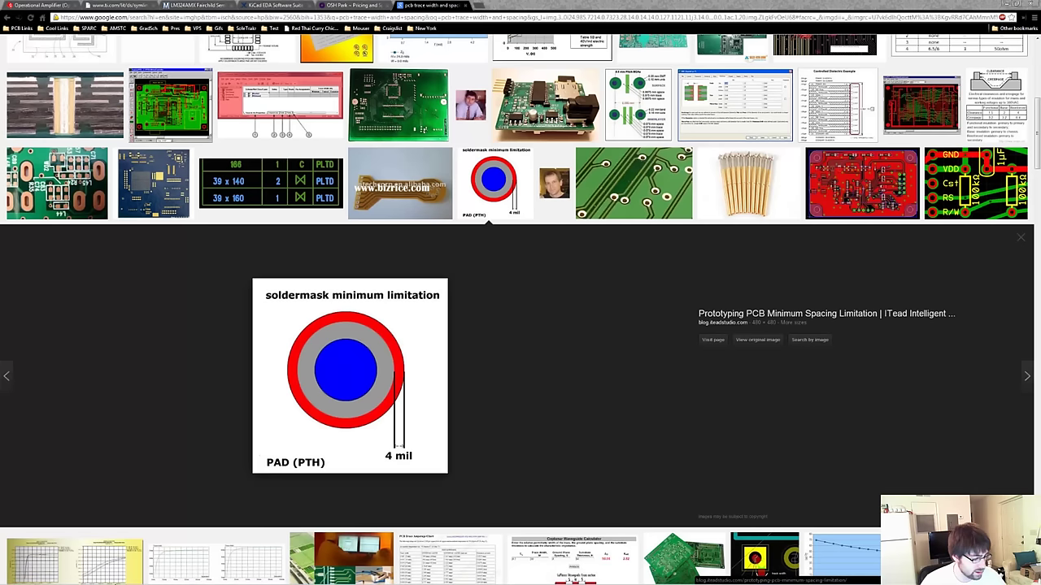
Switch to Altium Designer, start the PCB Board Wizard for a new board, and move its window below the schematic circuit.
key("super")
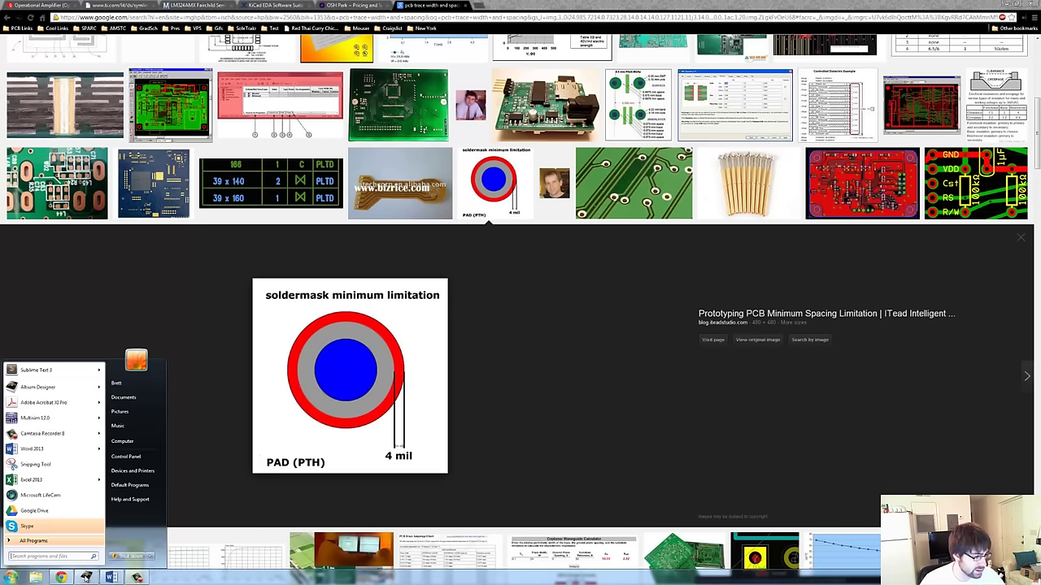
left_click(87, 577)
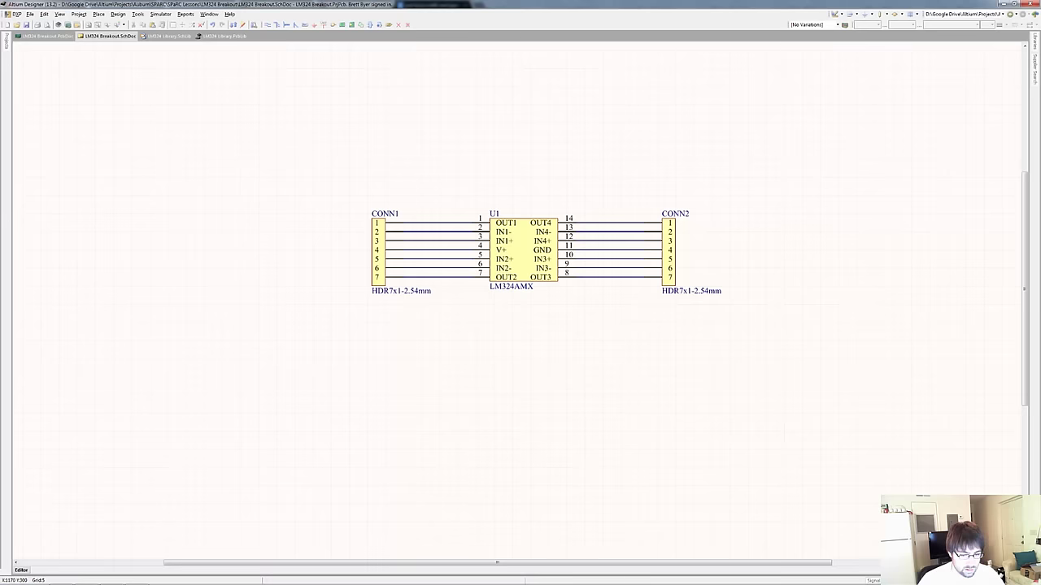
left_click(915, 579)
left_click(935, 482)
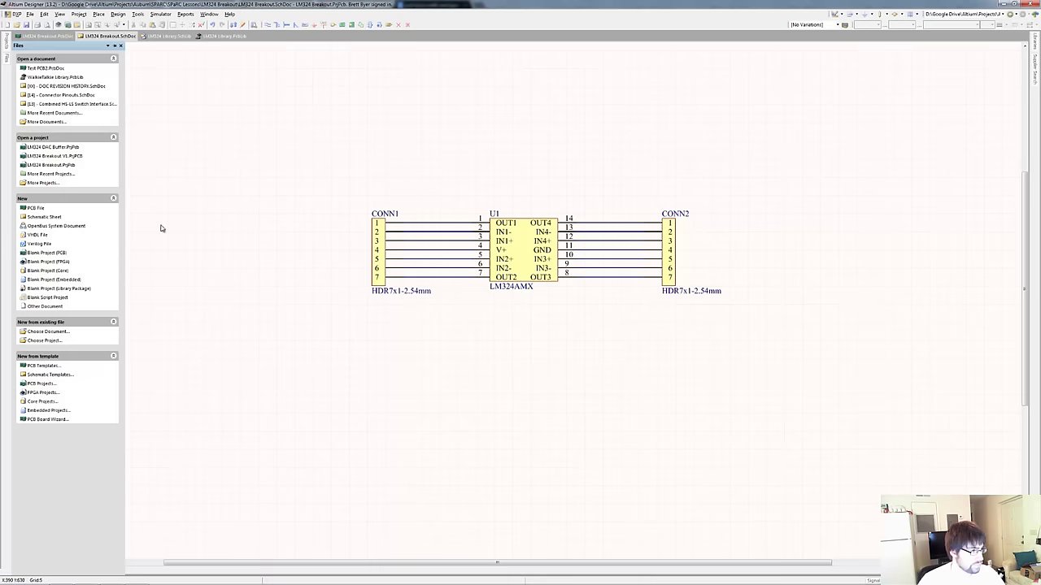
left_click(49, 419)
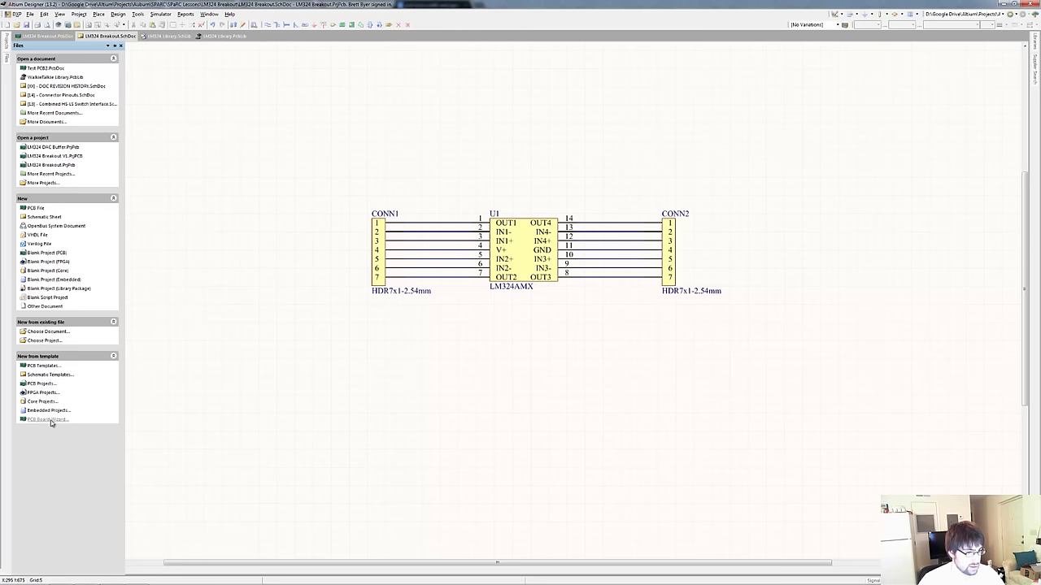
left_click_drag(723, 161, 460, 190)
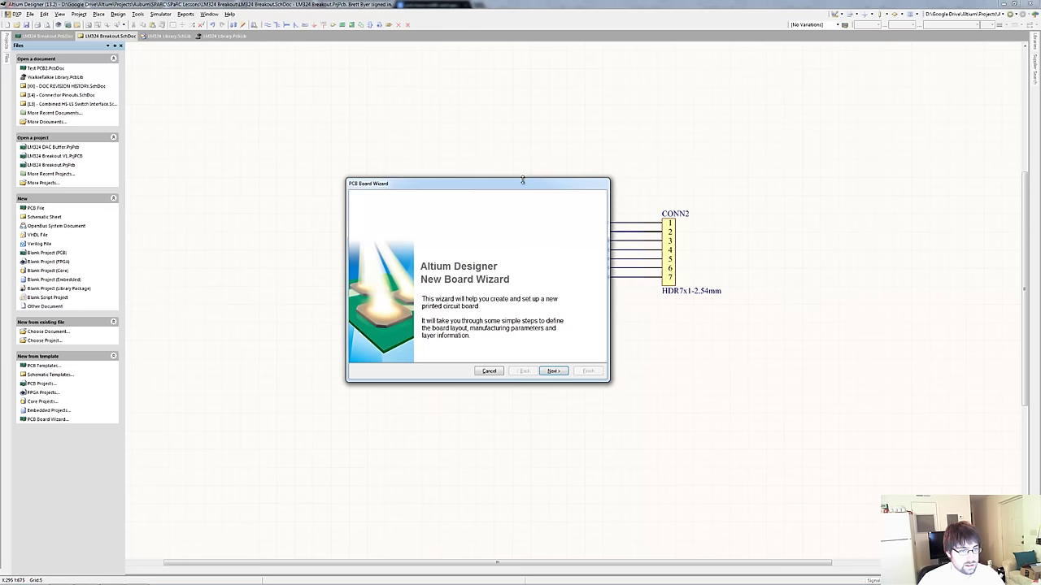
left_click_drag(522, 187, 580, 303)
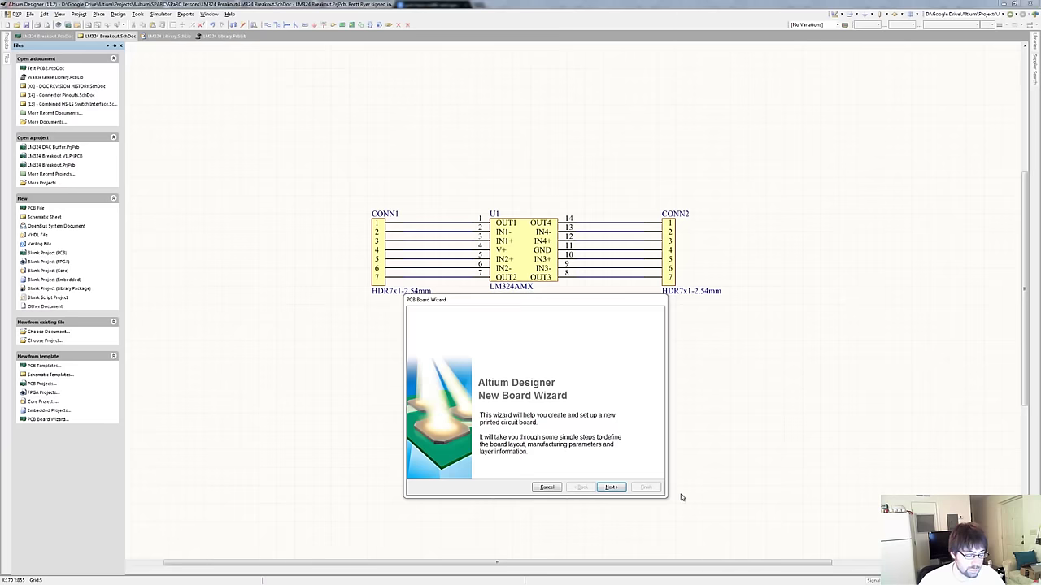
Keep imperial units and the custom board profile in the wizard, and set the rectangular board's width to 700 mil.
left_click(612, 488)
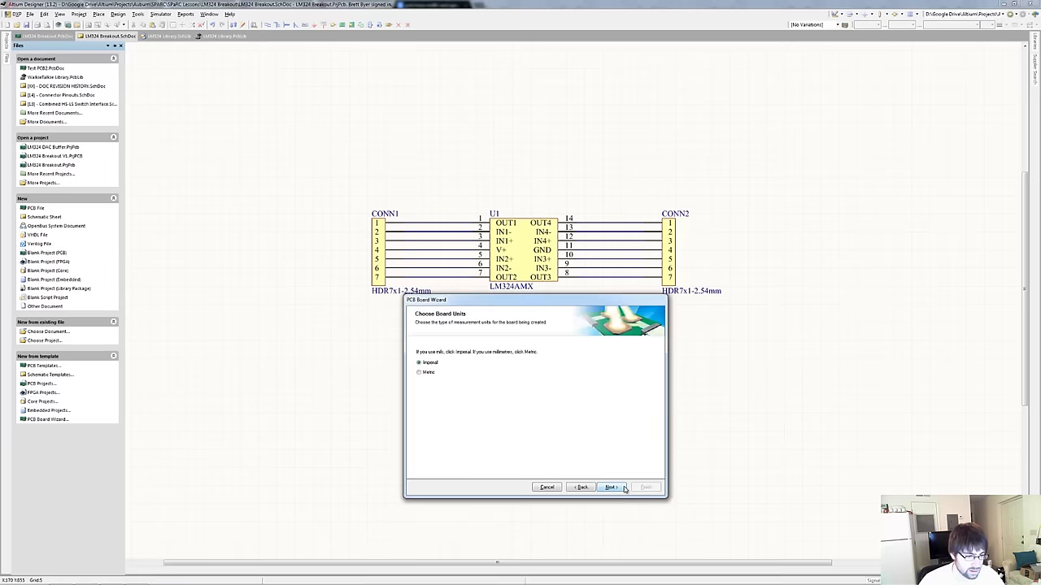
left_click(610, 488)
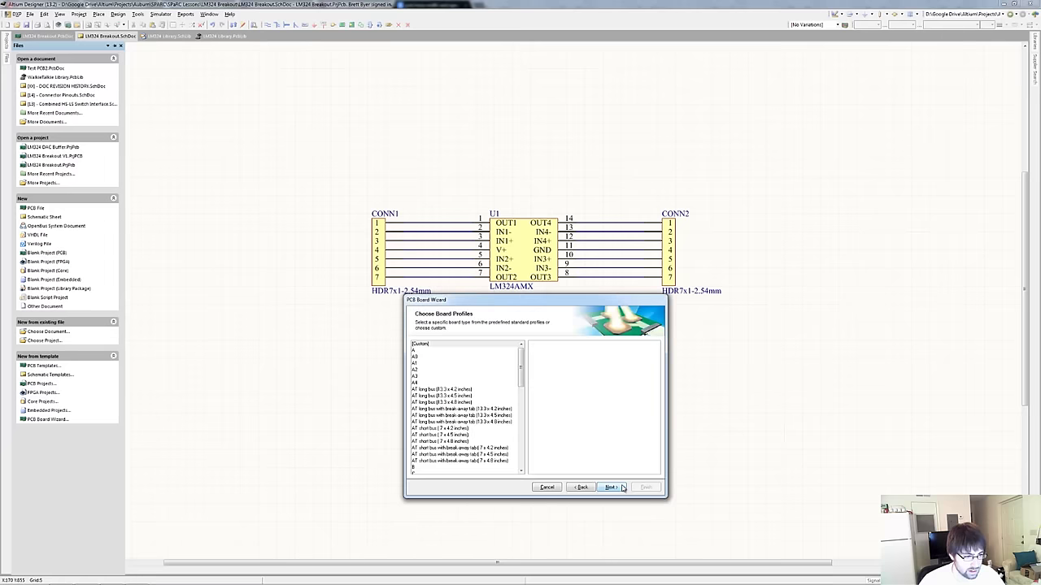
left_click(609, 486)
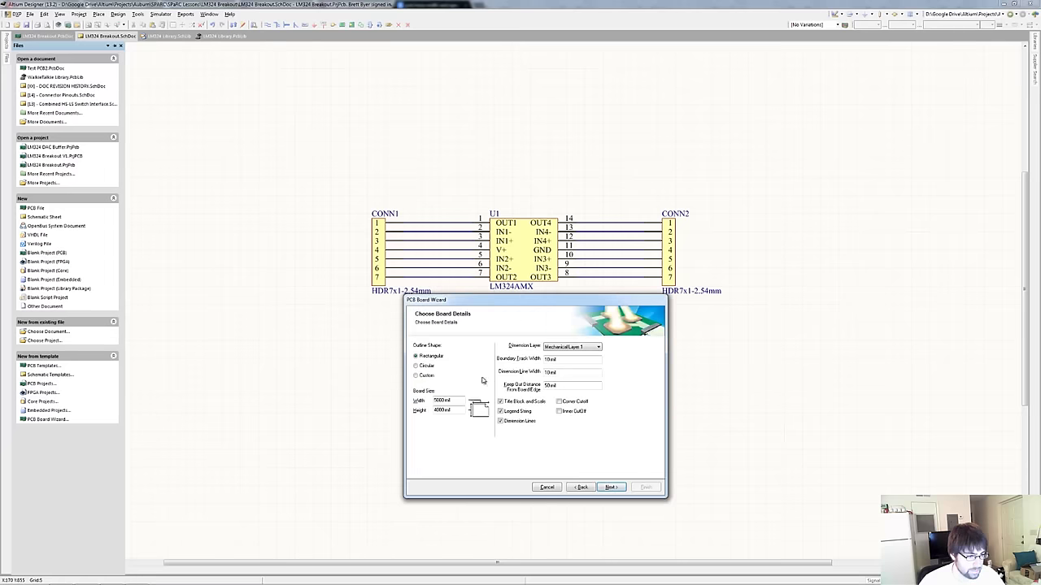
left_click_drag(457, 400, 361, 401)
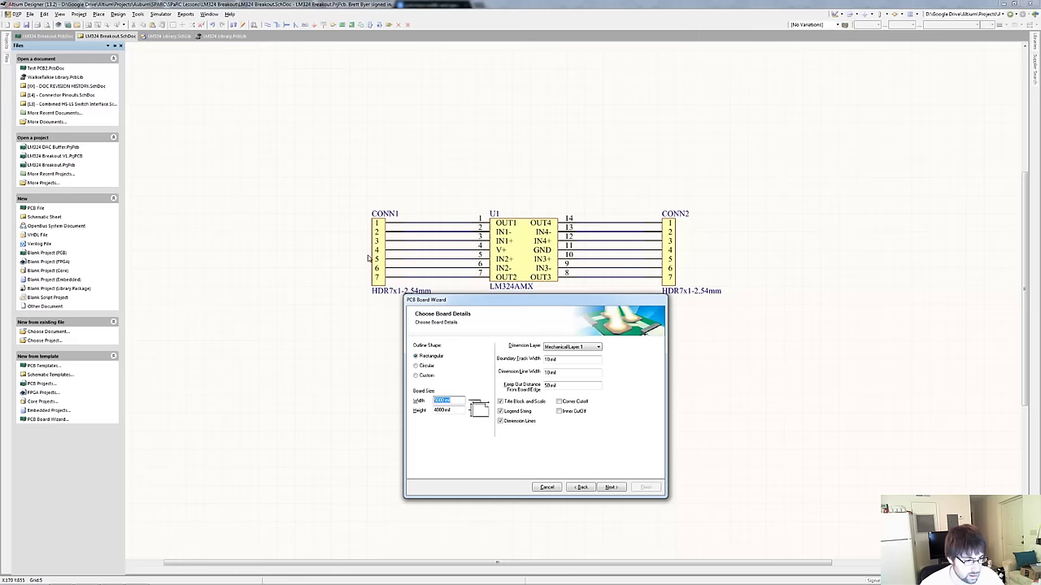
type("700")
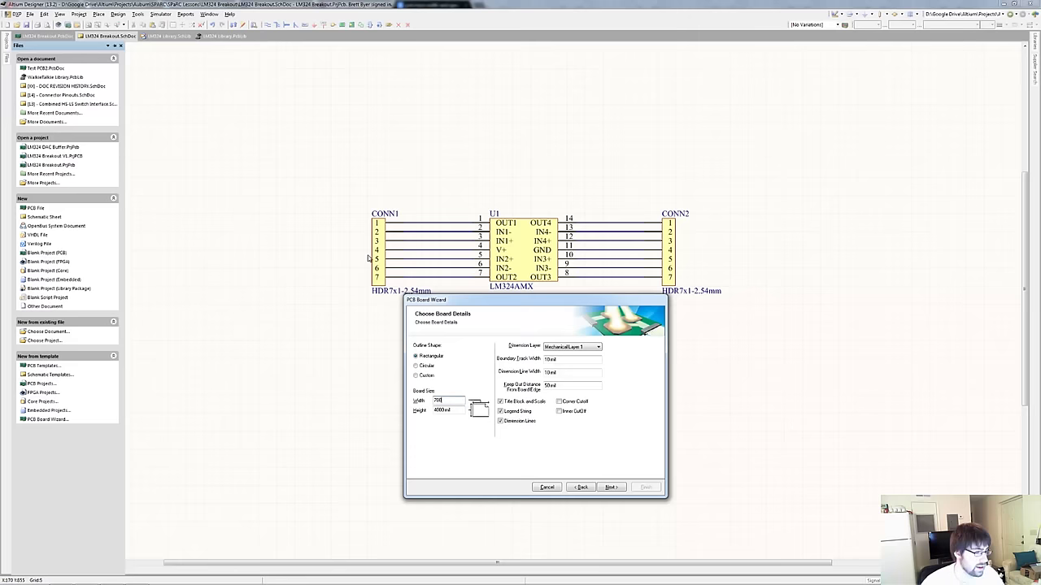
key("Tab")
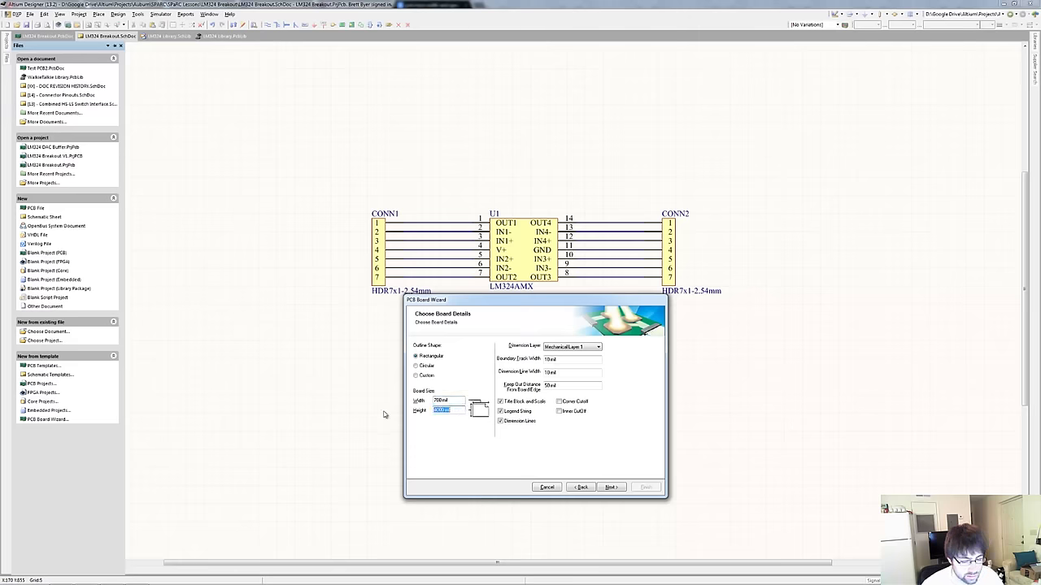
Set the board height to 700 mil and both the boundary track width and dimension line width to 0 mil.
type("700")
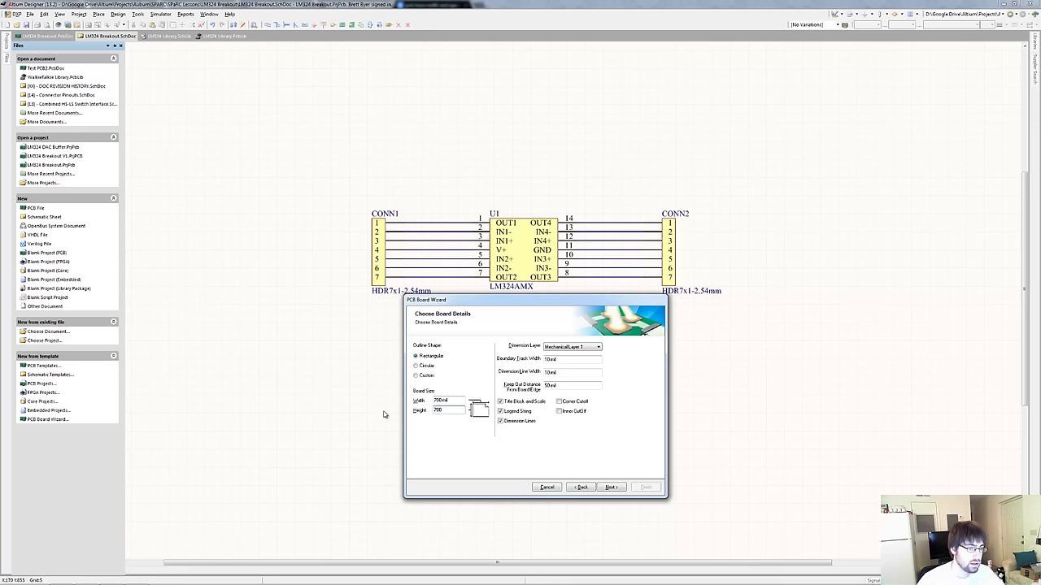
left_click(576, 361)
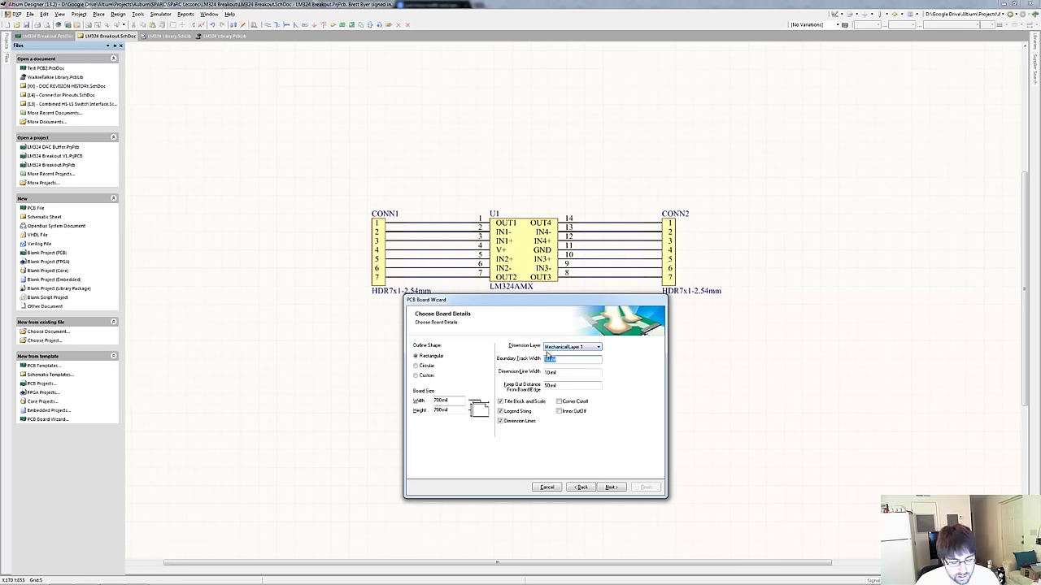
type("0")
key("Tab")
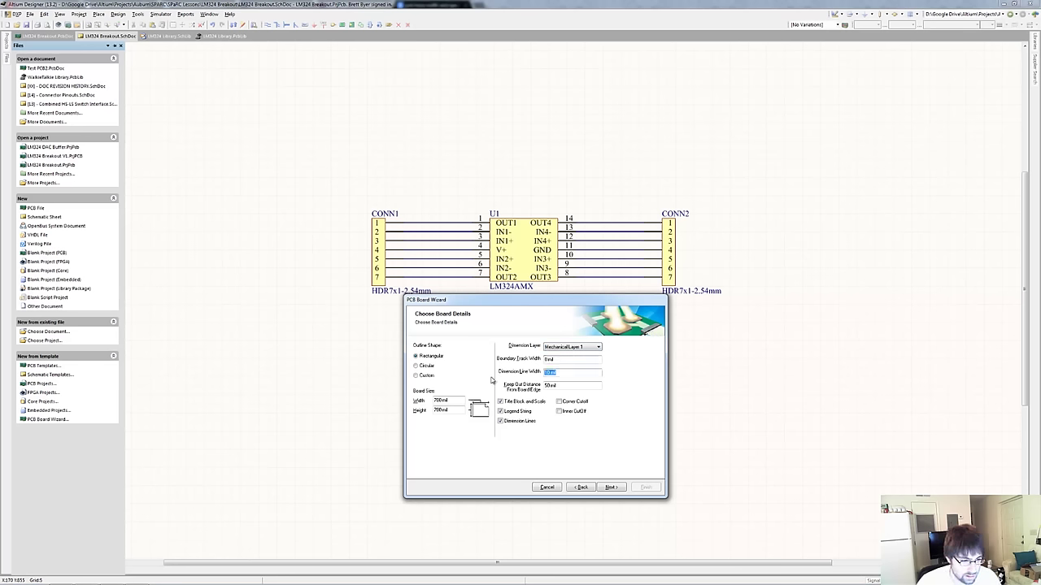
type("0")
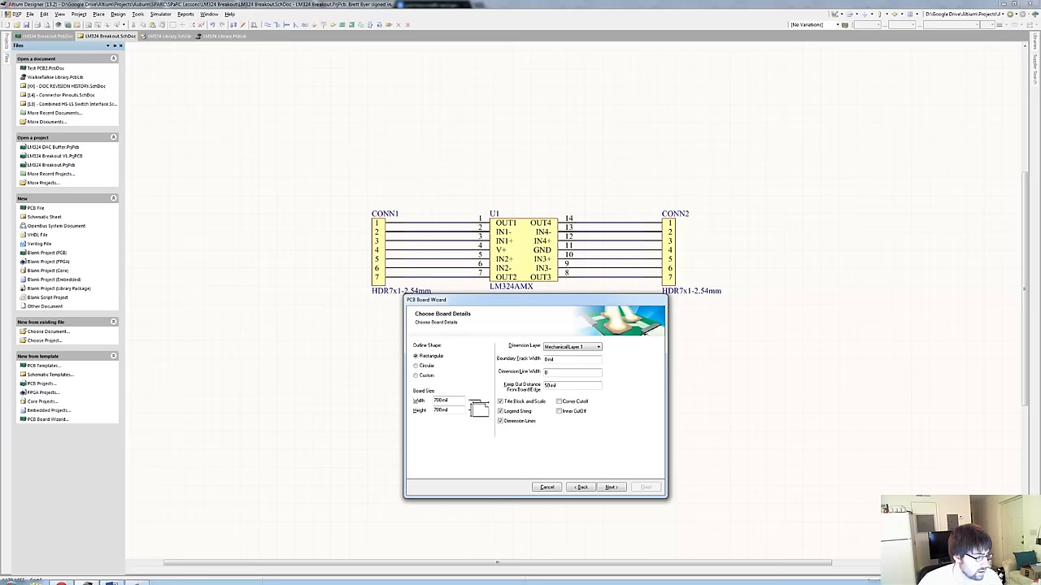
Switch to the browser, check the OSH Park pricing and specifications page, and return to the board wizard.
left_click(63, 577)
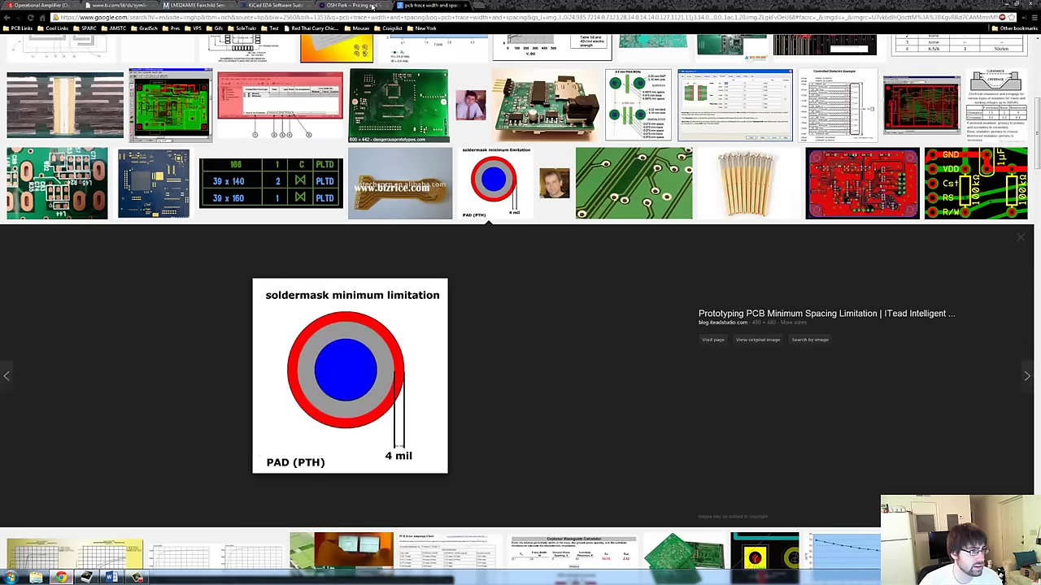
key("ctrl+shift+Tab")
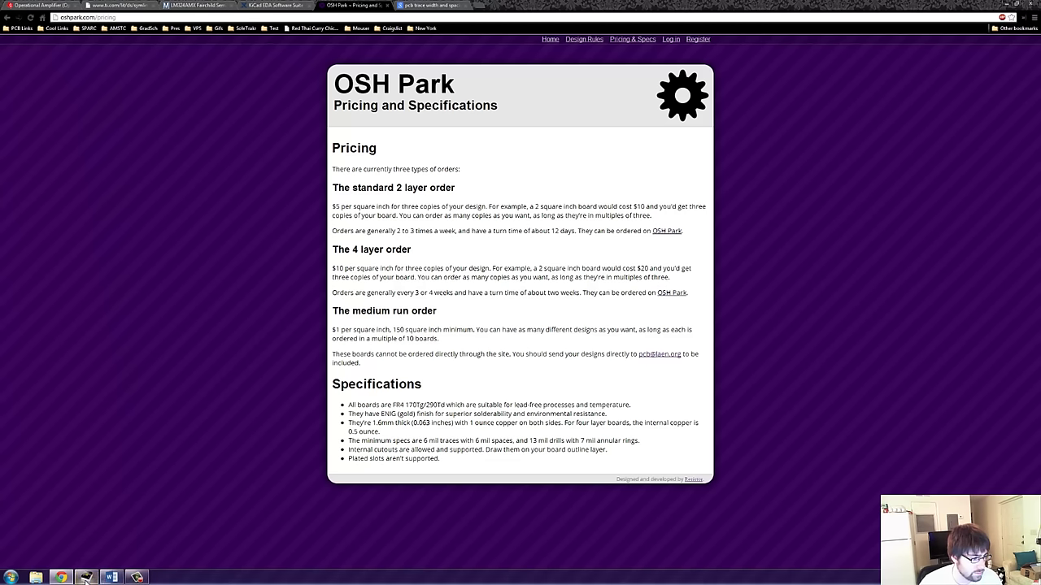
left_click(86, 577)
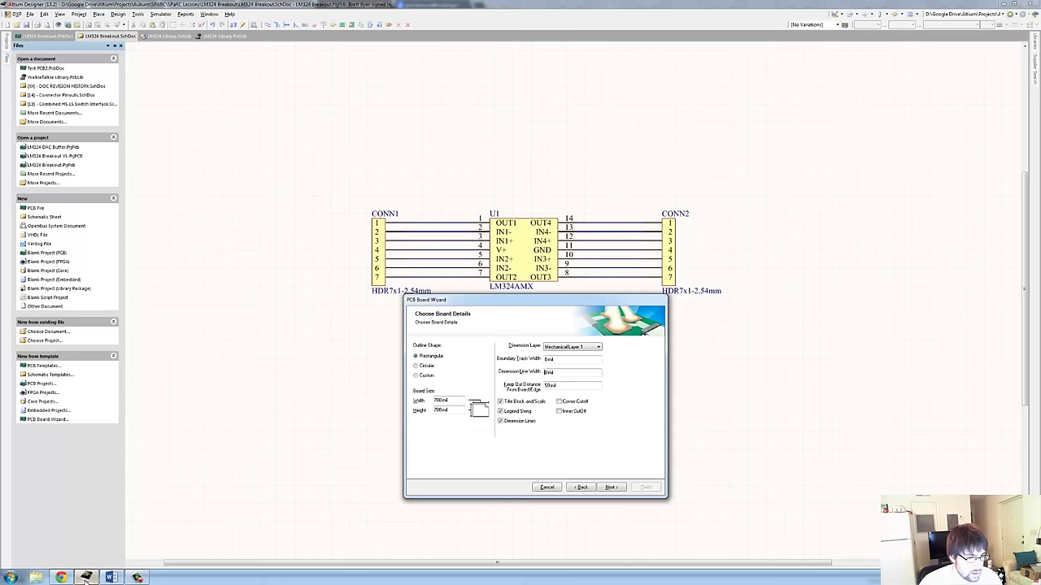
Accept the board details, 2 signal layers, 0 power planes, thruhole vias only, and mostly surface-mount components on one side of the board.
double_click(546, 385)
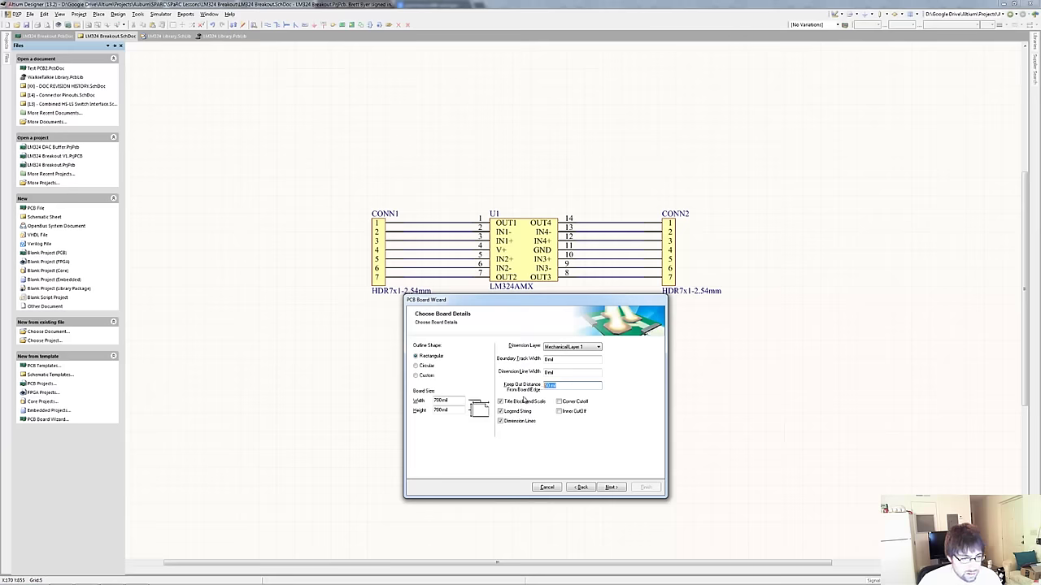
left_click(611, 487)
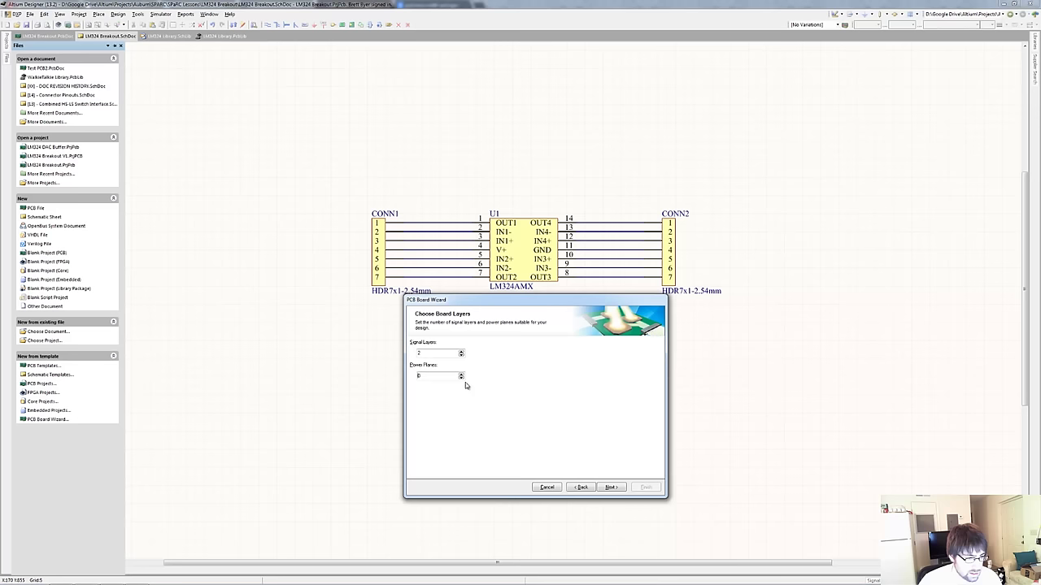
left_click(612, 489)
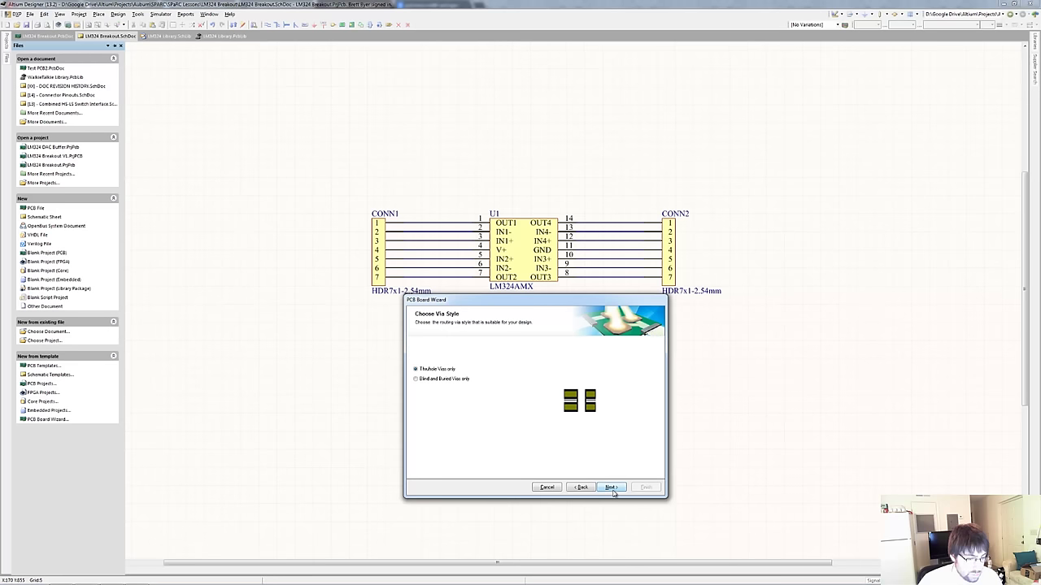
left_click(614, 487)
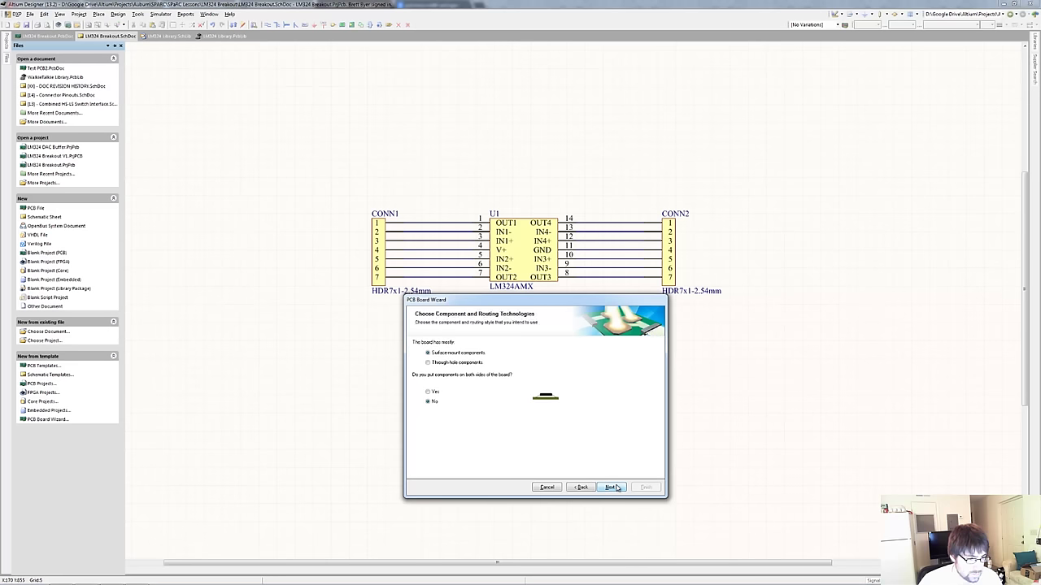
left_click(615, 488)
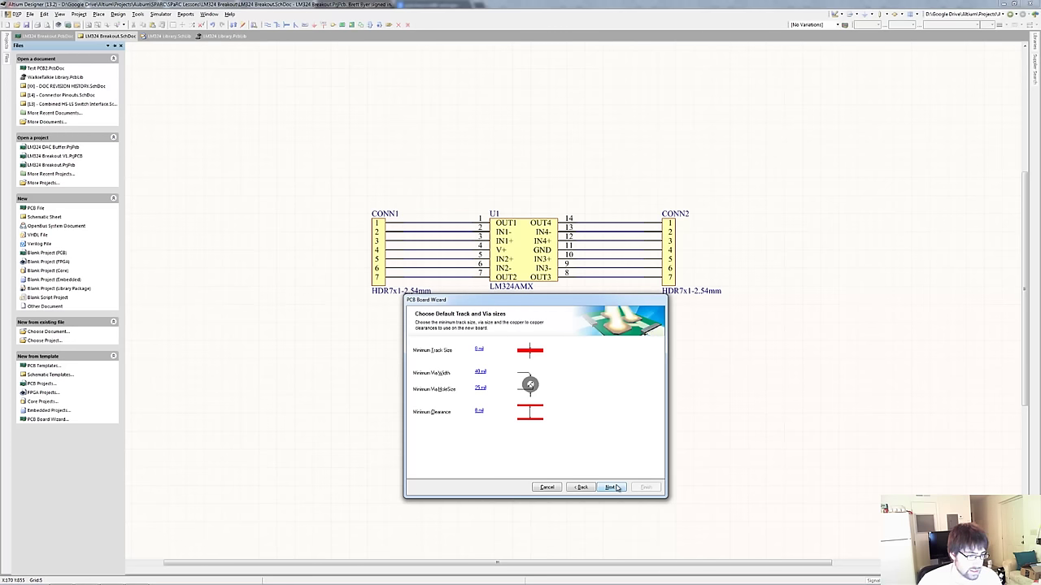
Set the minimum track size to 6 mil, via width to 27 mil and via hole size to 13 mil, edit the minimum clearance, and finish the wizard.
left_click(479, 350)
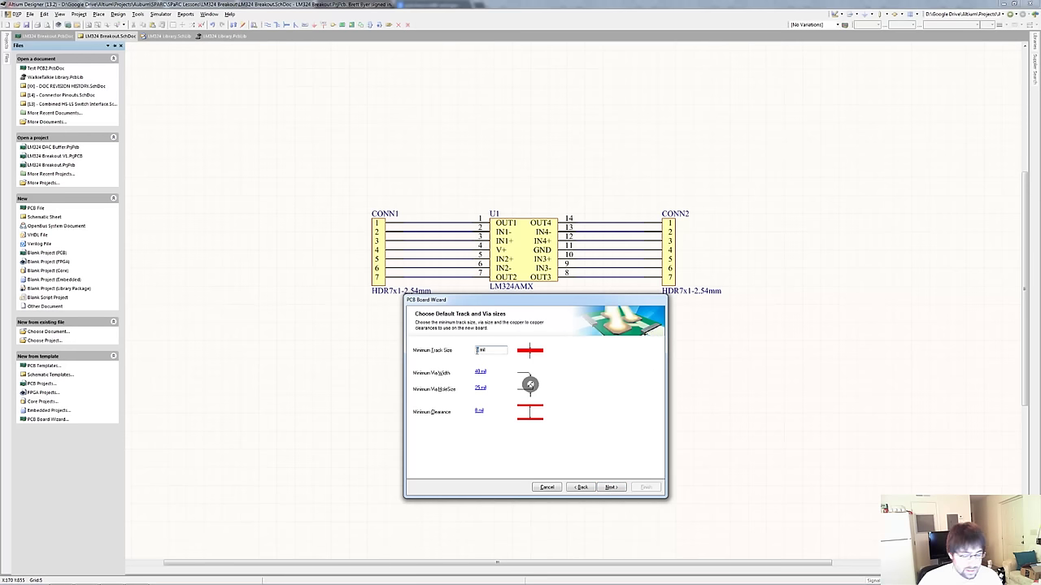
left_click(480, 372)
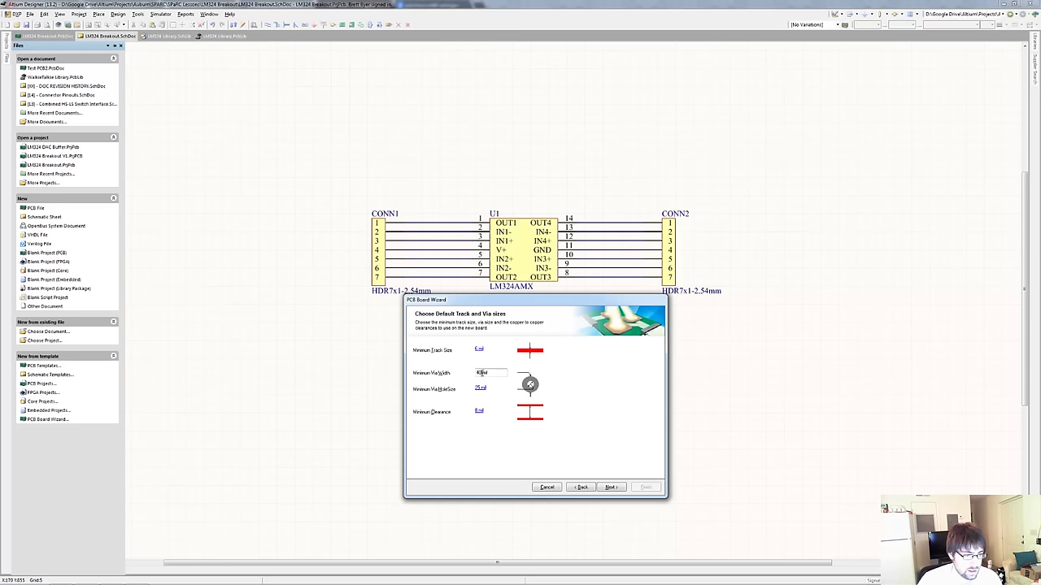
type("22")
left_click(480, 388)
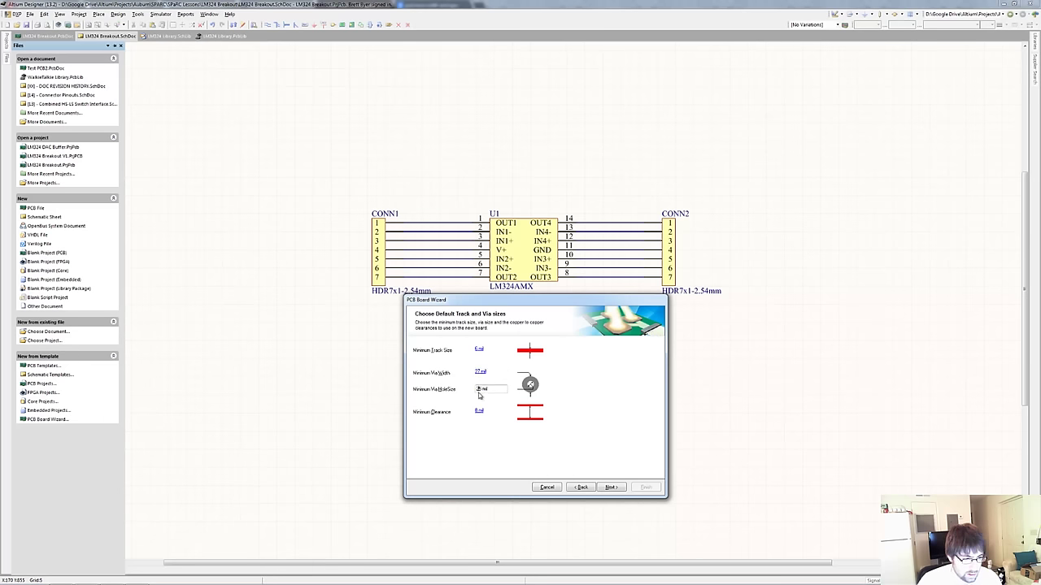
left_click_drag(480, 389, 457, 393)
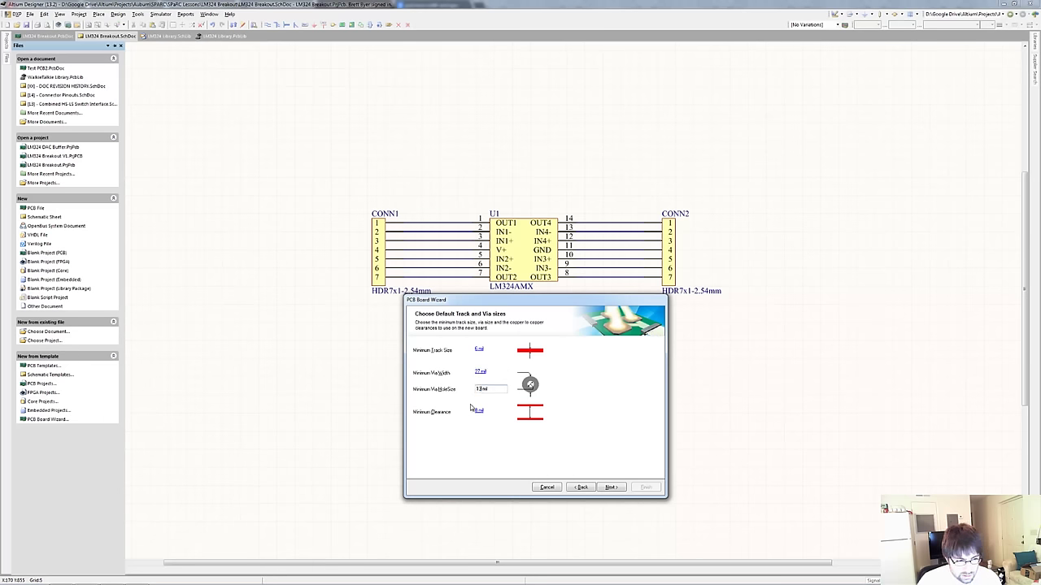
left_click(478, 411)
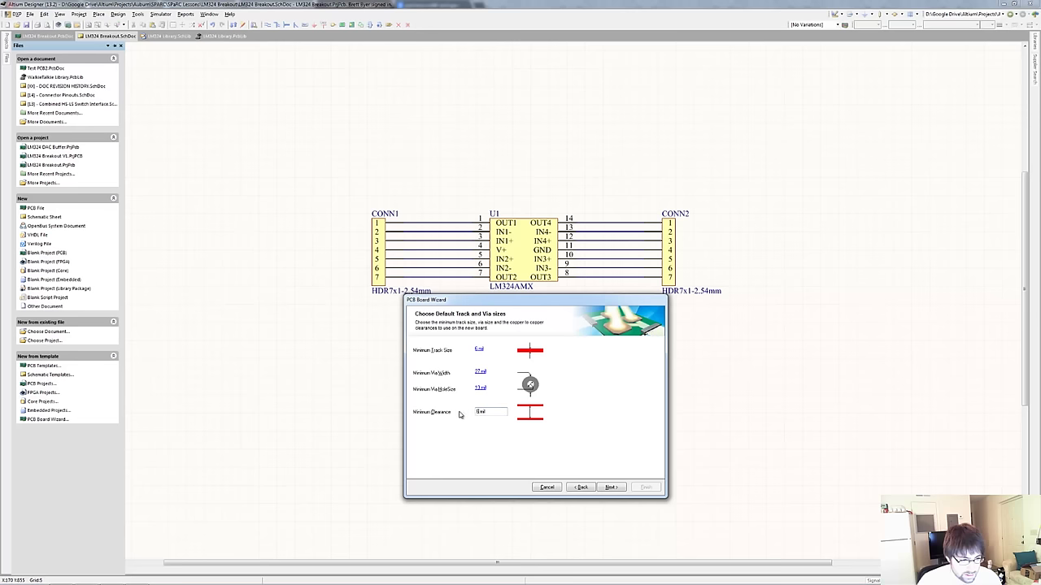
left_click(610, 487)
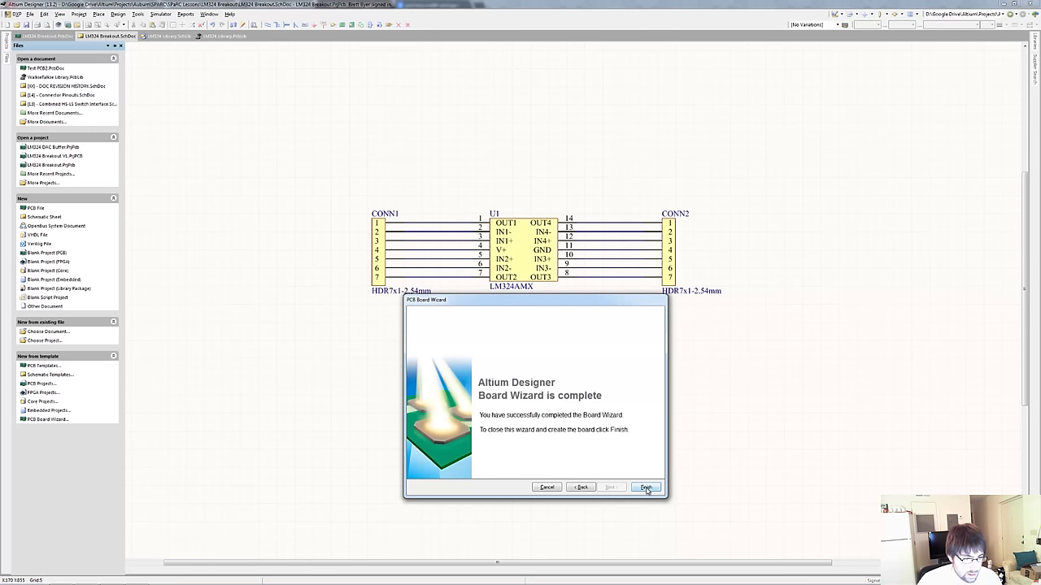
left_click(645, 488)
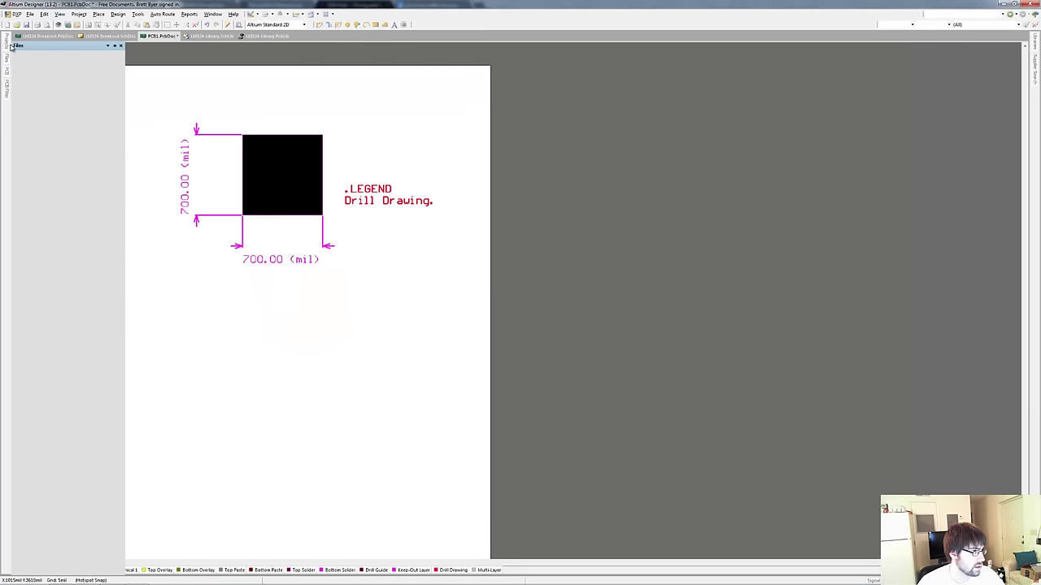
Move PCB1.PcbDoc from the free documents into the unsaved LM324 Breakout.PrjPcb project and save it as LM324 Breakout.
left_click(10, 47)
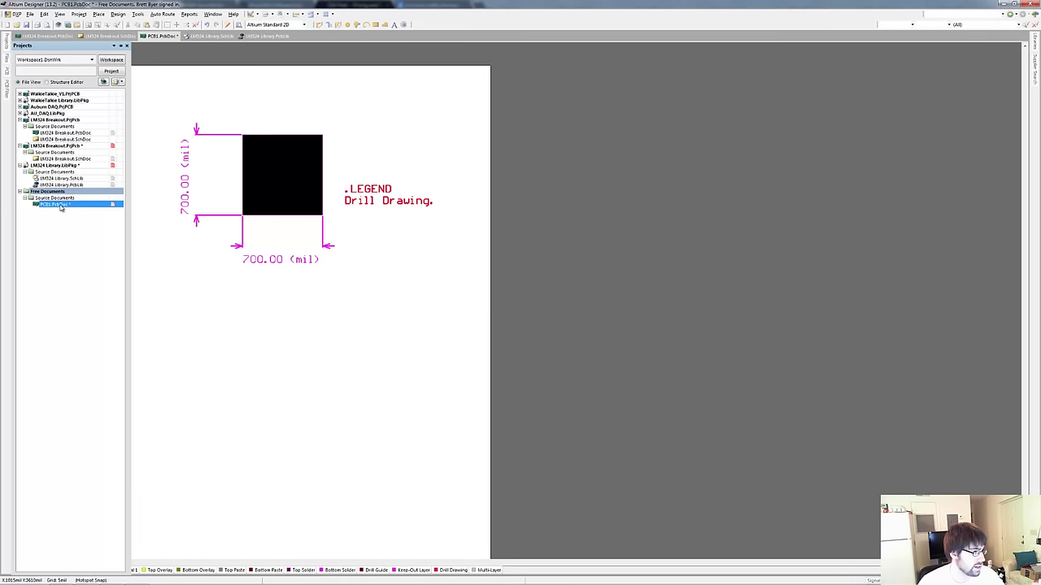
left_click_drag(60, 207, 57, 153)
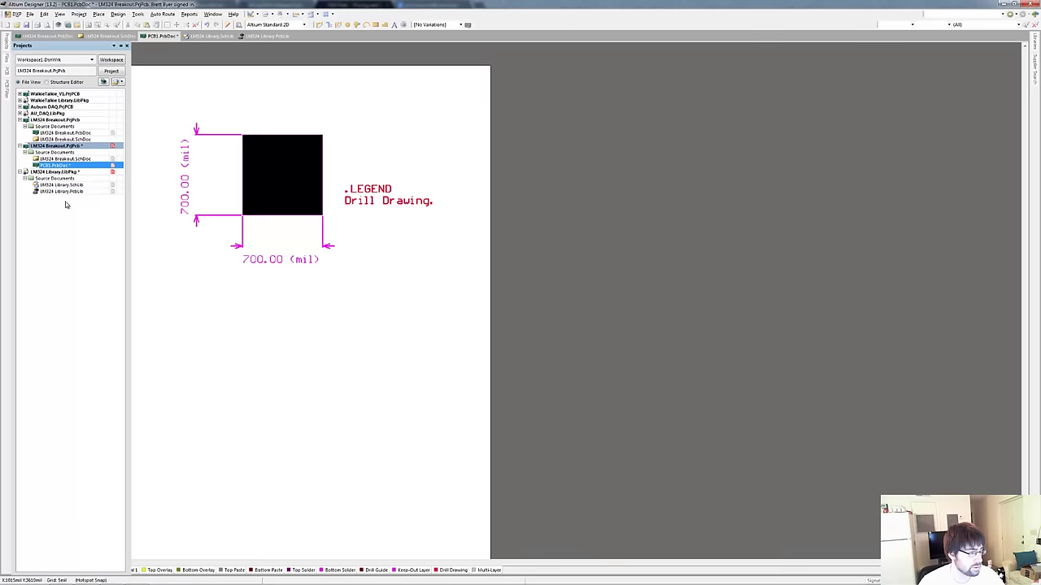
right_click(67, 167)
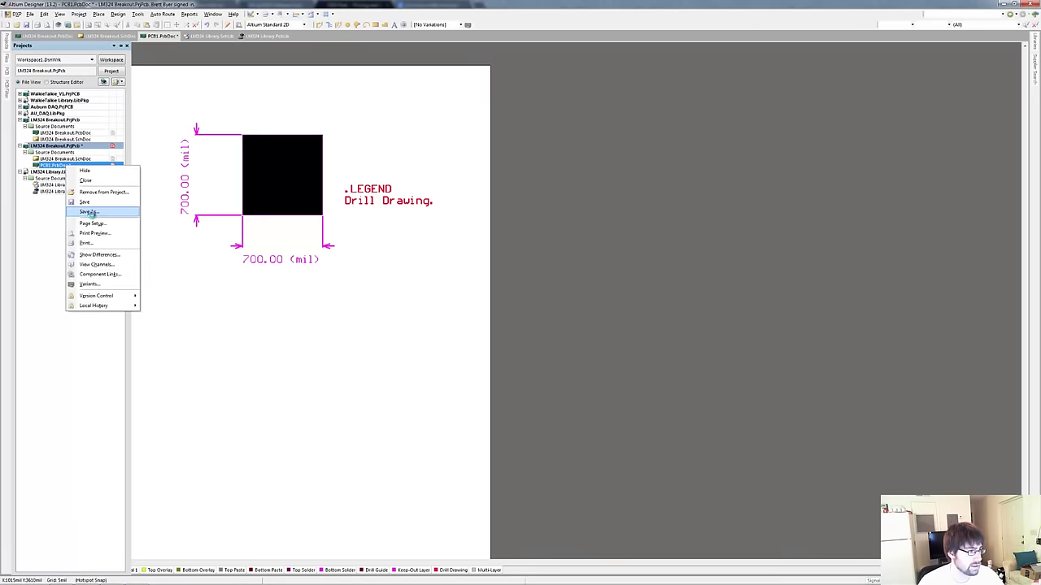
left_click(92, 216)
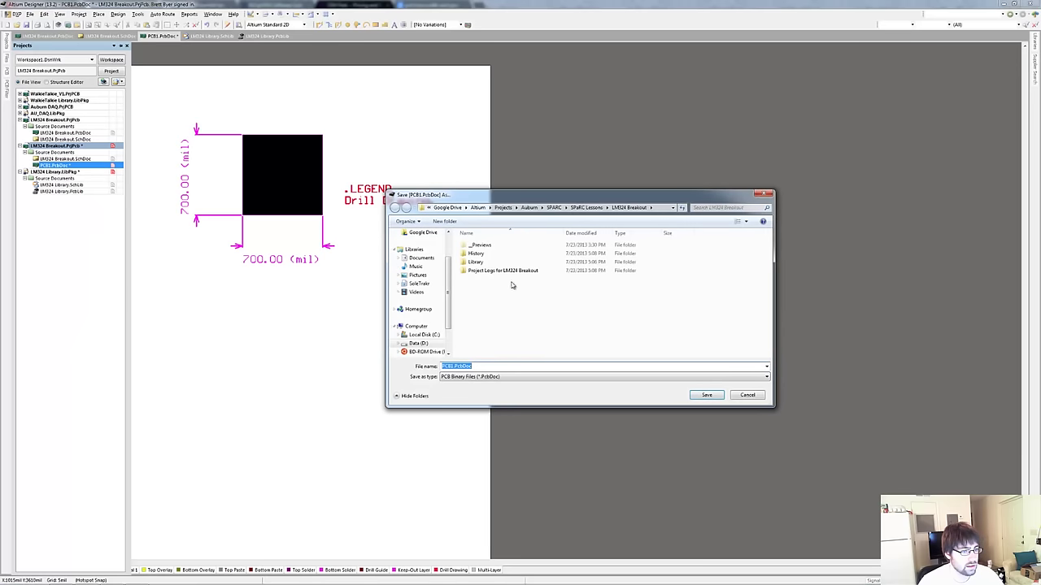
type("LM324 Breakout.PrjPcb")
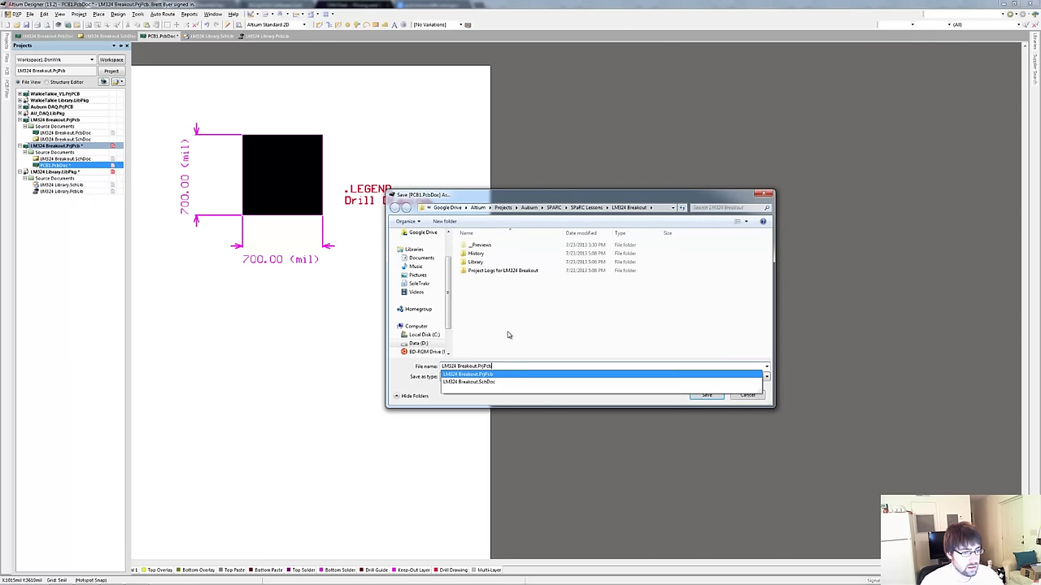
key("BackSpace")
key("BackSpace")
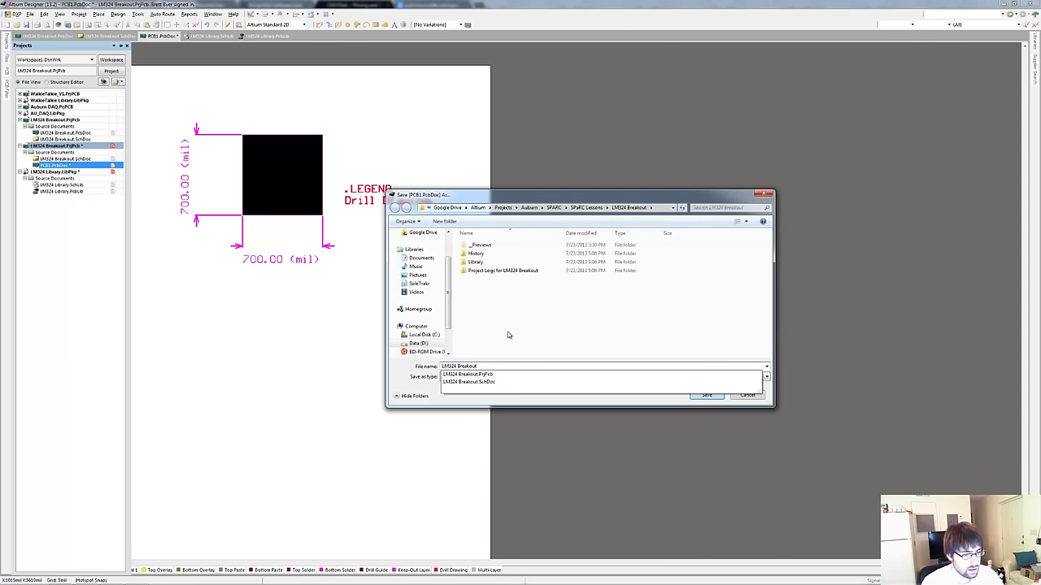
key("Return")
scroll(456, 316, "down", 2, "ctrl")
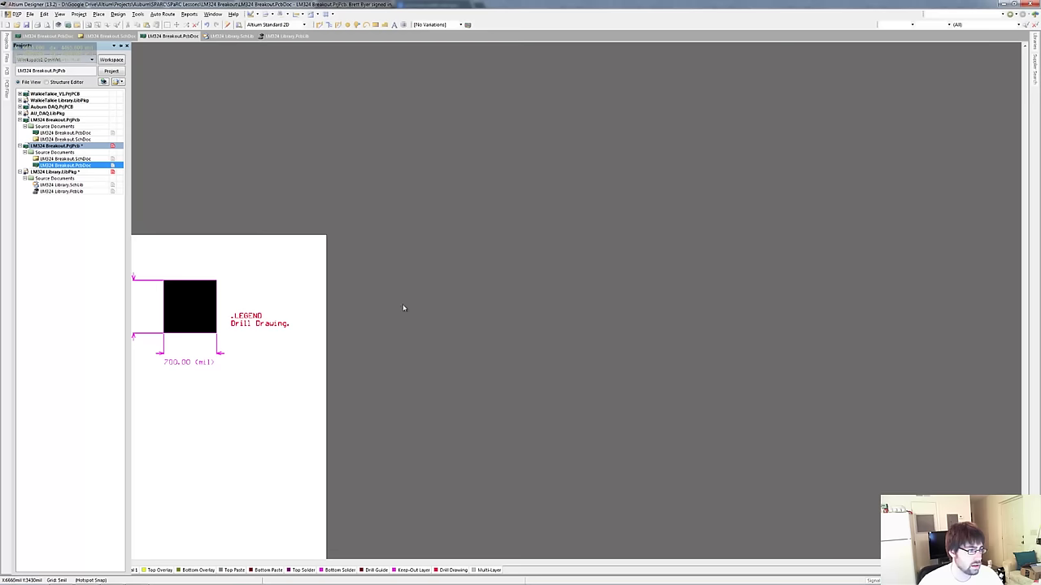
scroll(112, 316, "up", 5, "ctrl")
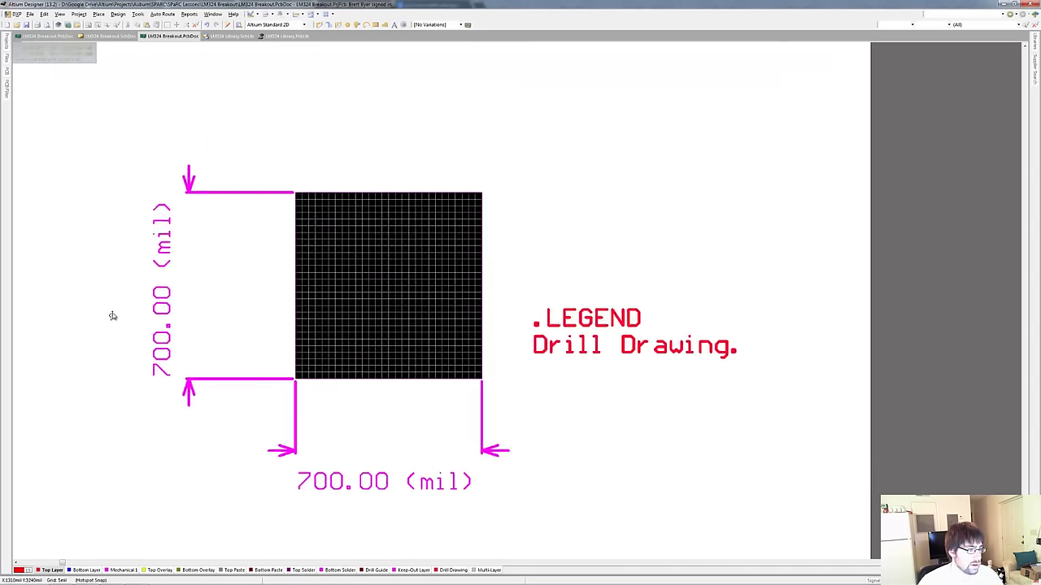
scroll(111, 317, "up", 2, "ctrl")
scroll(112, 318, "down", 2, "ctrl")
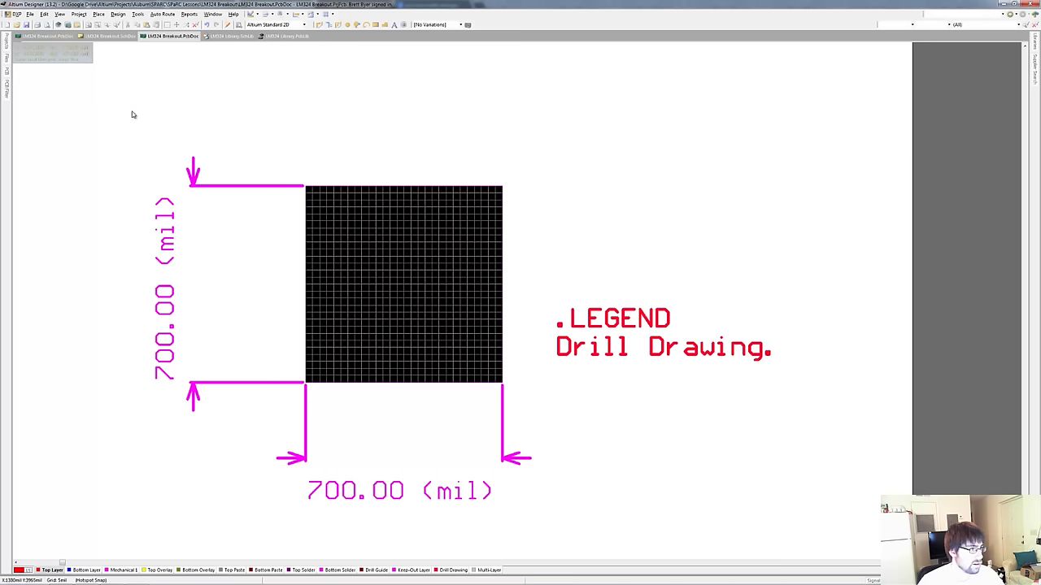
From the LM324 Breakout schematic, generate the engineering change order for updating LM324 Breakout.PcbDoc.
left_click(121, 38)
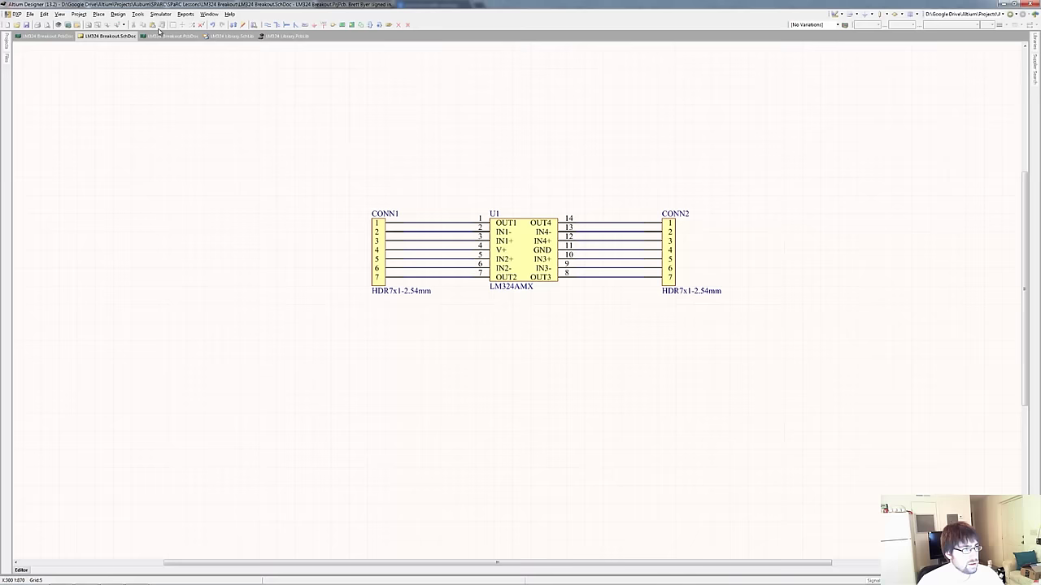
left_click(118, 14)
left_click(136, 24)
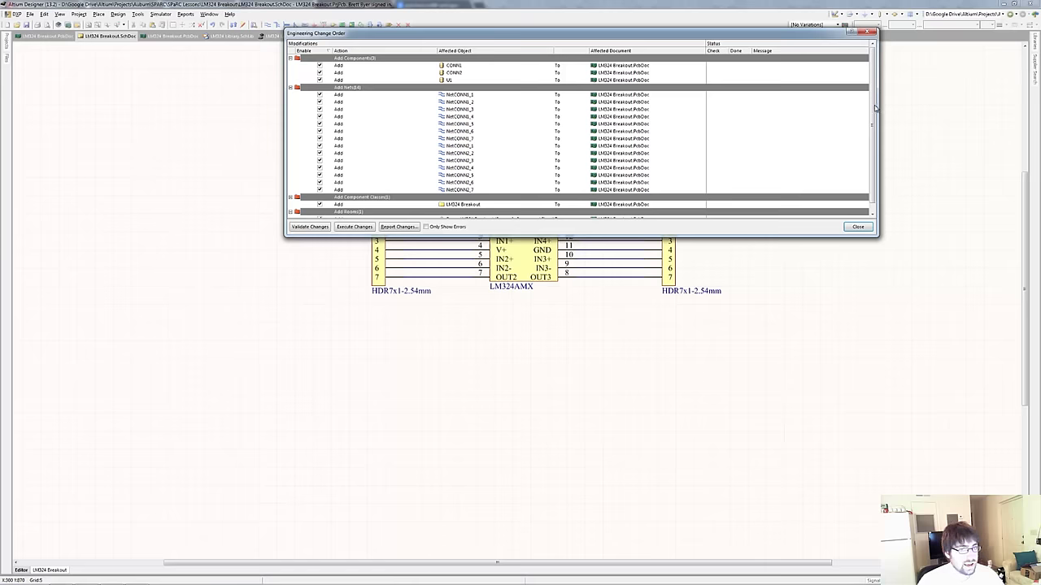
Exclude the LM324 Breakout room from the engineering change order, then validate and execute the remaining changes and close it.
mouse_move(876, 108)
left_mouse_down()
mouse_move(876, 156)
mouse_move(868, 94)
left_mouse_up()
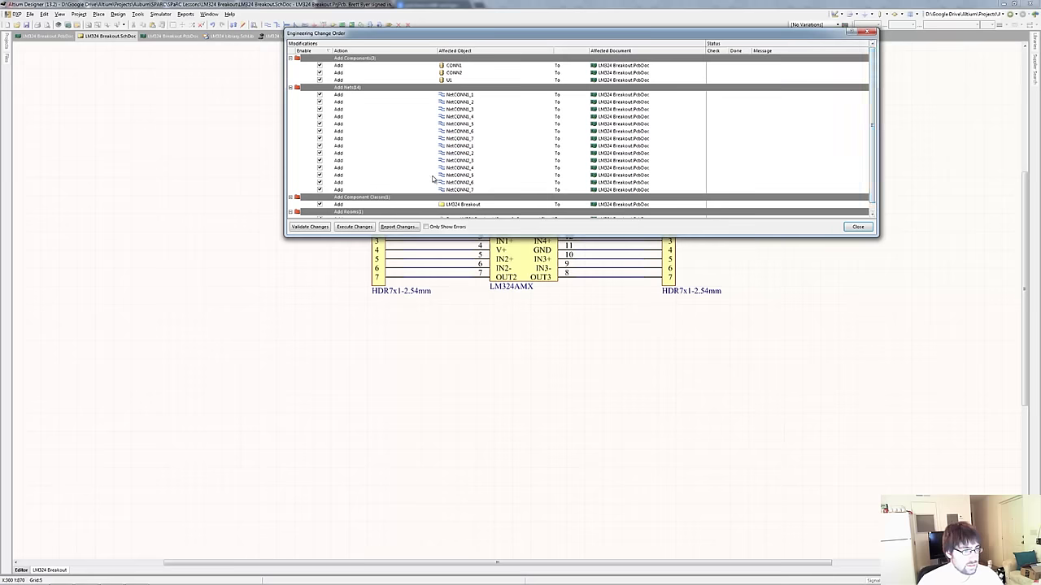
scroll(346, 191, "down", 1)
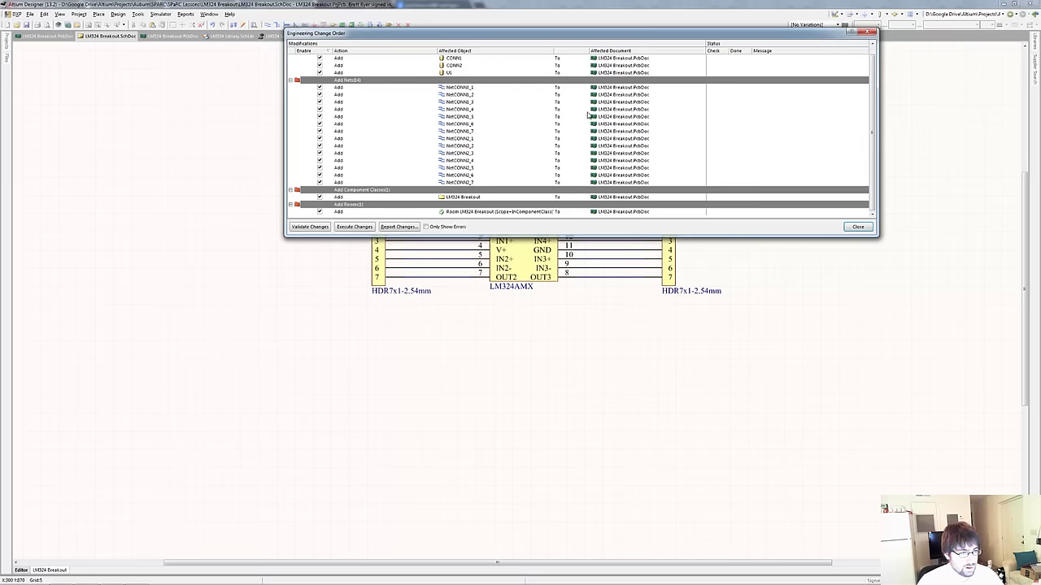
left_click(319, 212)
left_click(310, 227)
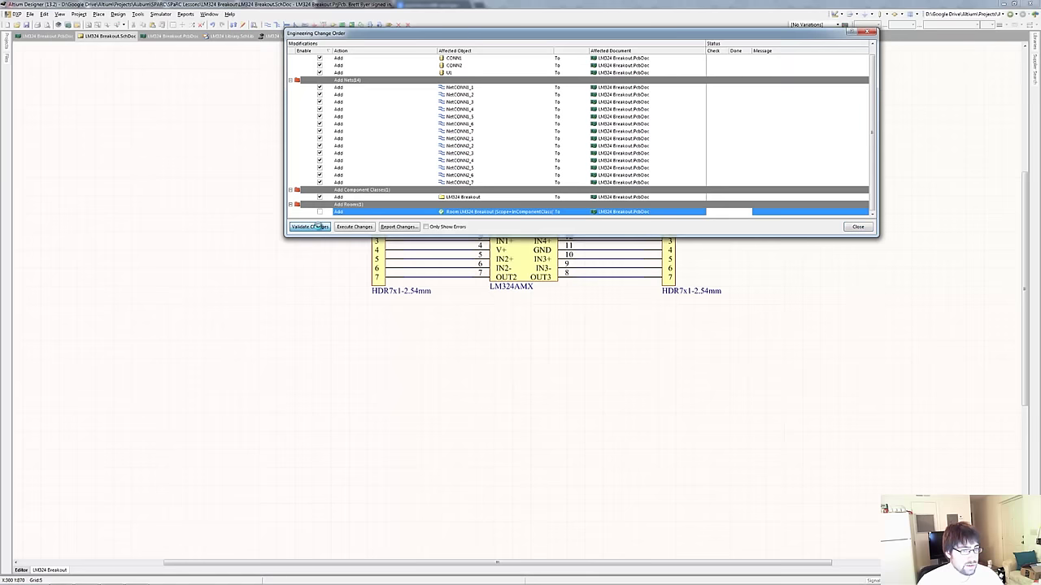
left_click(351, 229)
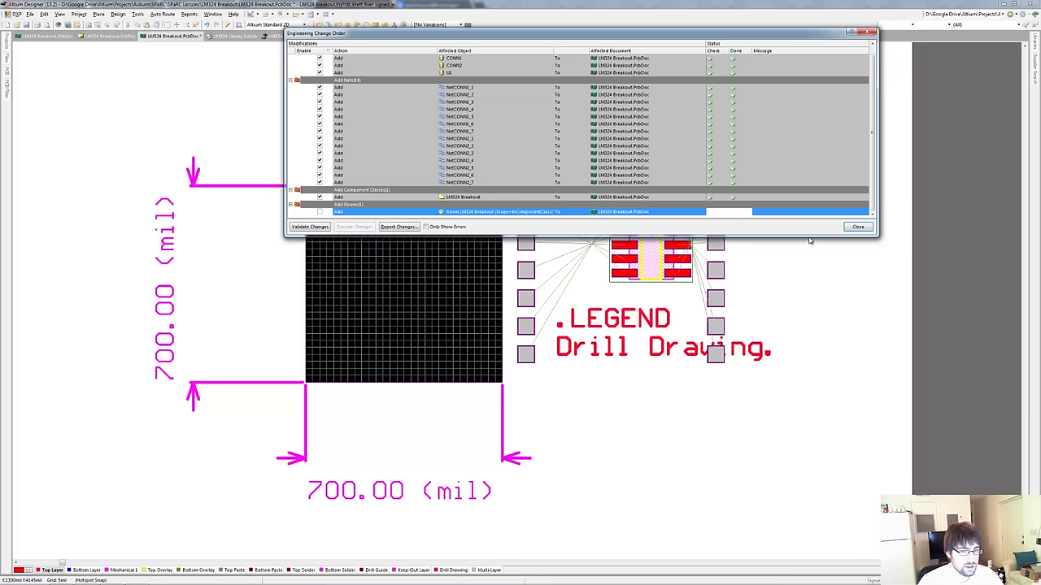
left_click(855, 227)
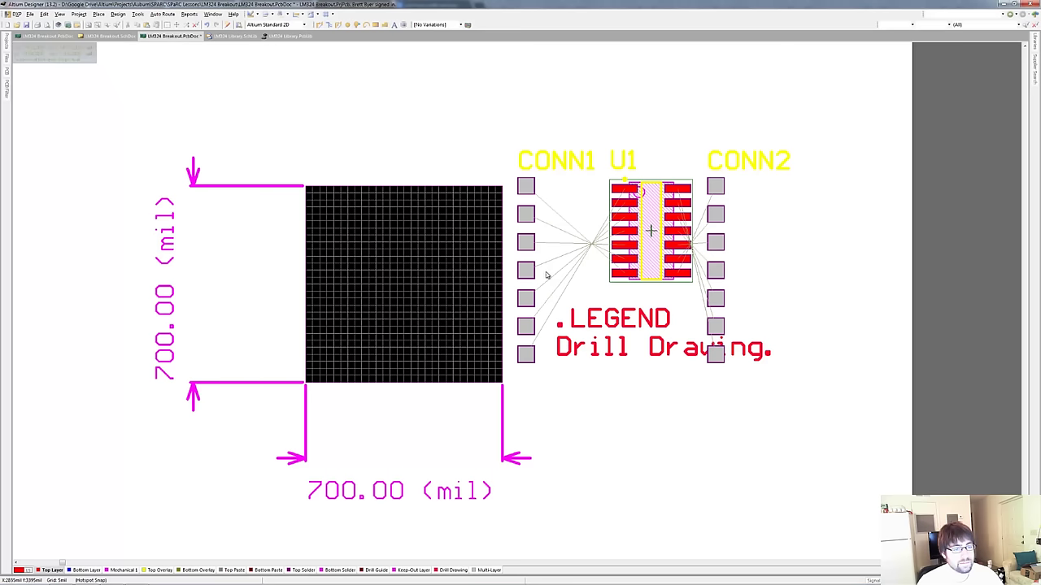
Place U1 in the middle of the board, with CONN1 along the left board edge and CONN2 along the right edge.
left_click(651, 236)
left_click_drag(650, 235, 403, 286)
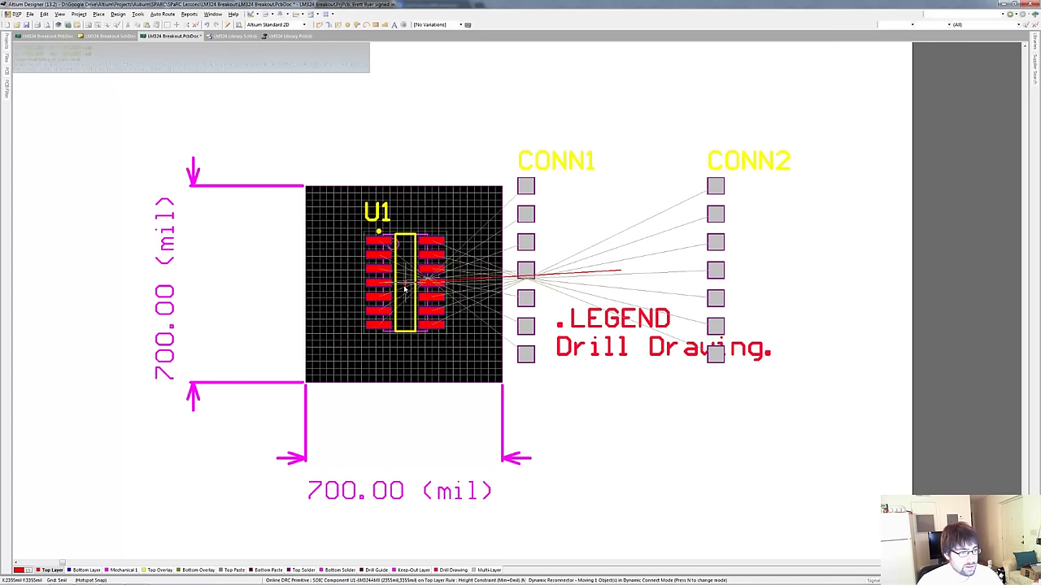
left_click_drag(505, 357, 318, 201)
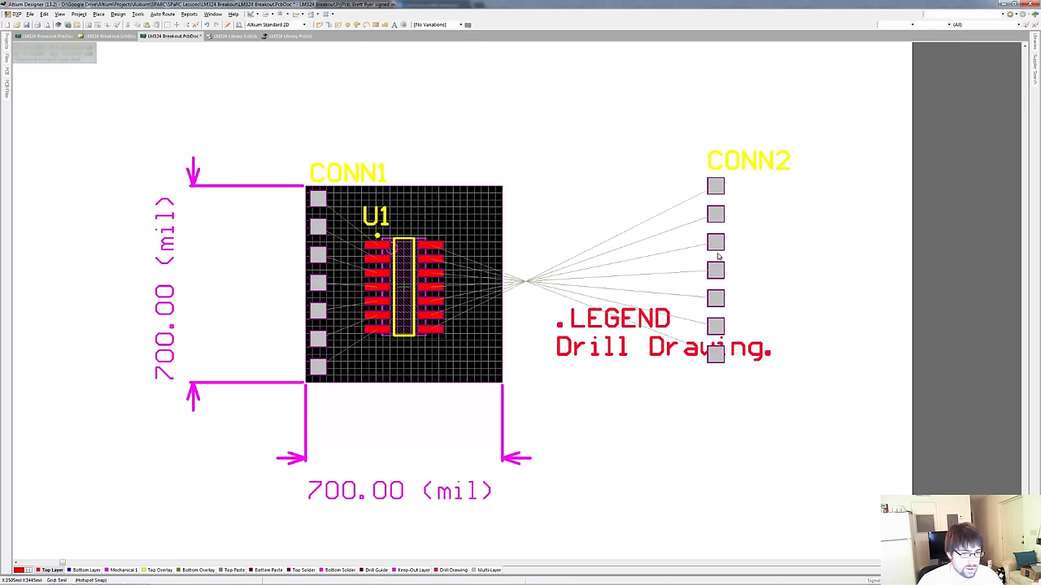
left_click_drag(714, 242, 488, 199)
scroll(280, 264, "up", 2, "ctrl")
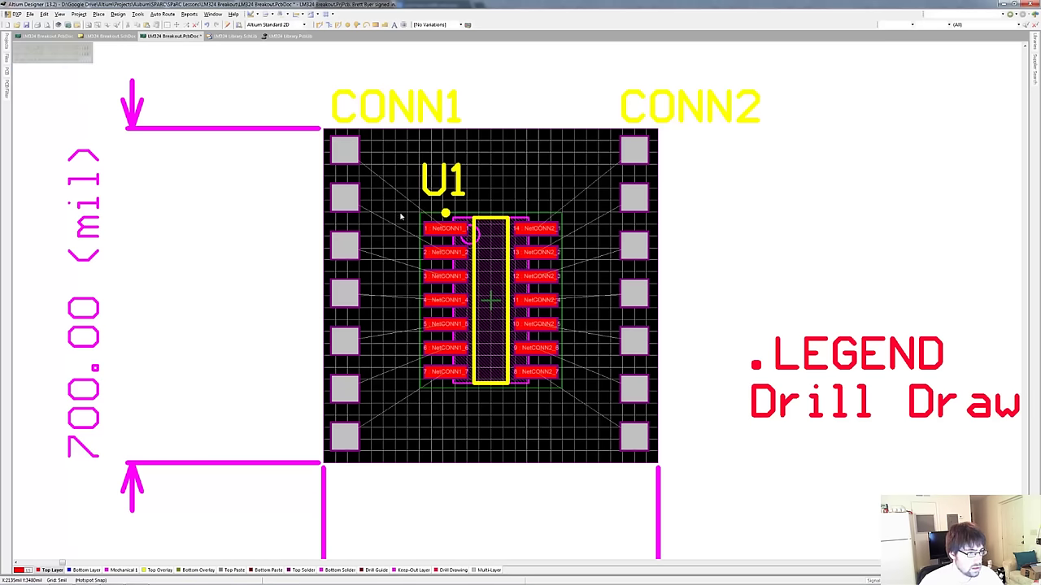
scroll(496, 252, "up", 1, "ctrl")
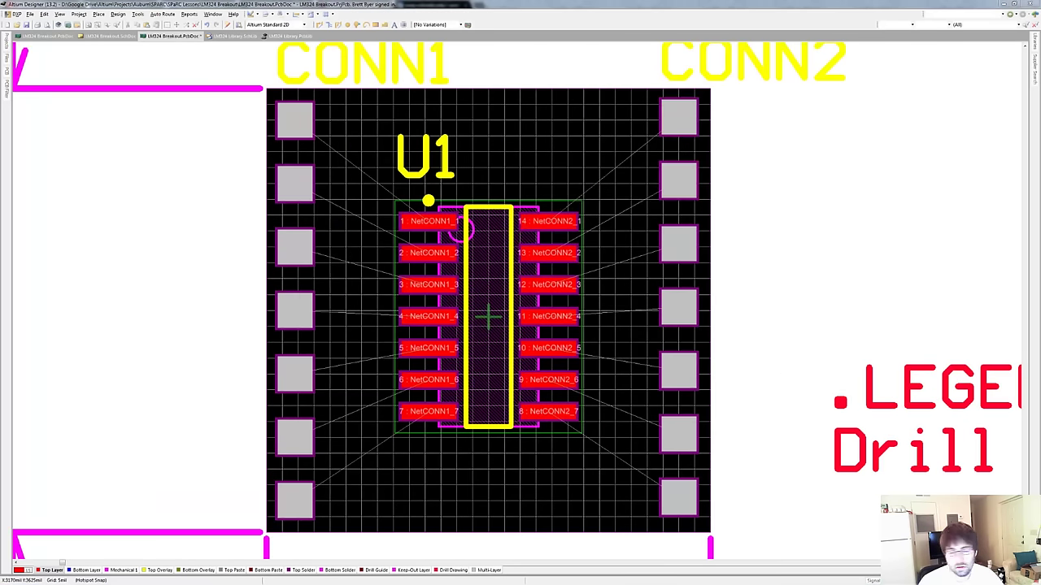
Measure the distance between the centres of the top pads of CONN1 and CONN2.
left_click(190, 14)
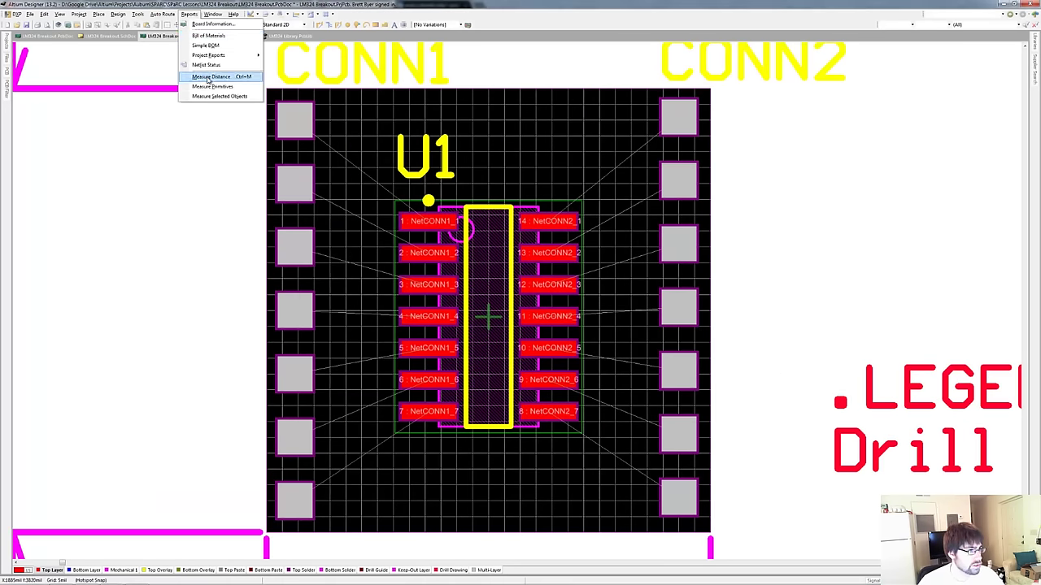
left_click(208, 78)
left_click(294, 119)
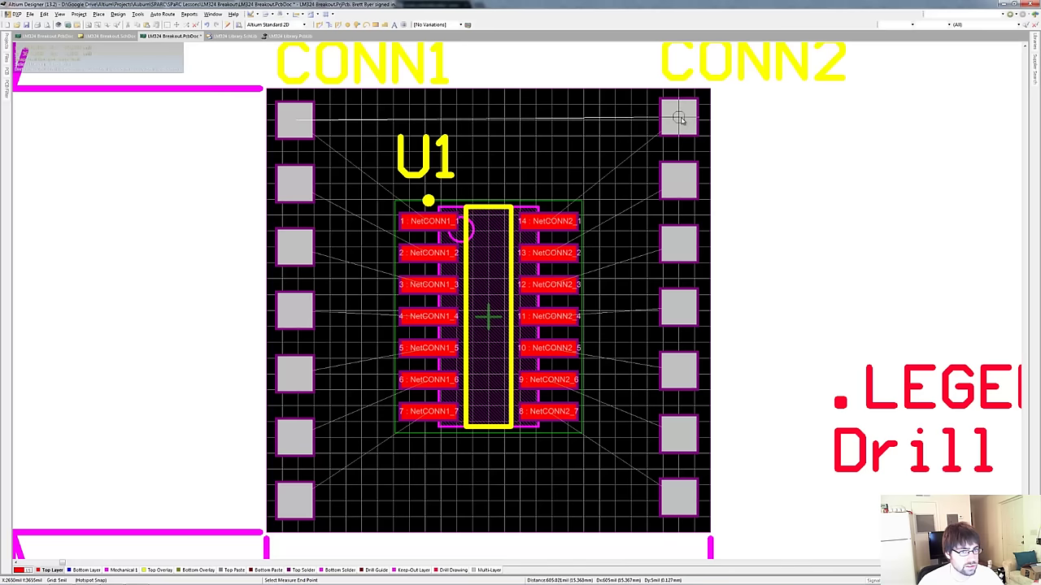
left_click(679, 119)
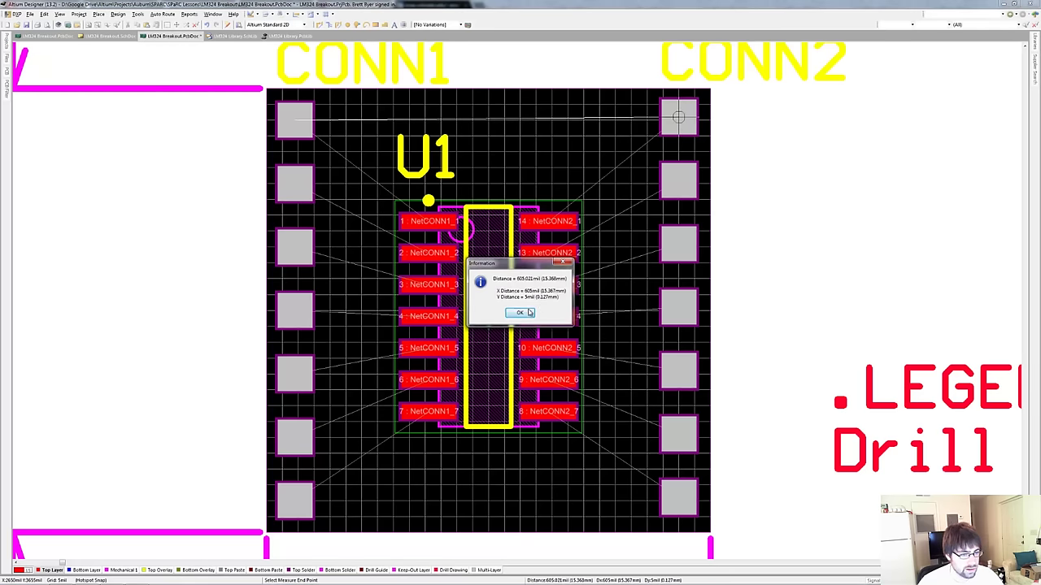
left_click(521, 314)
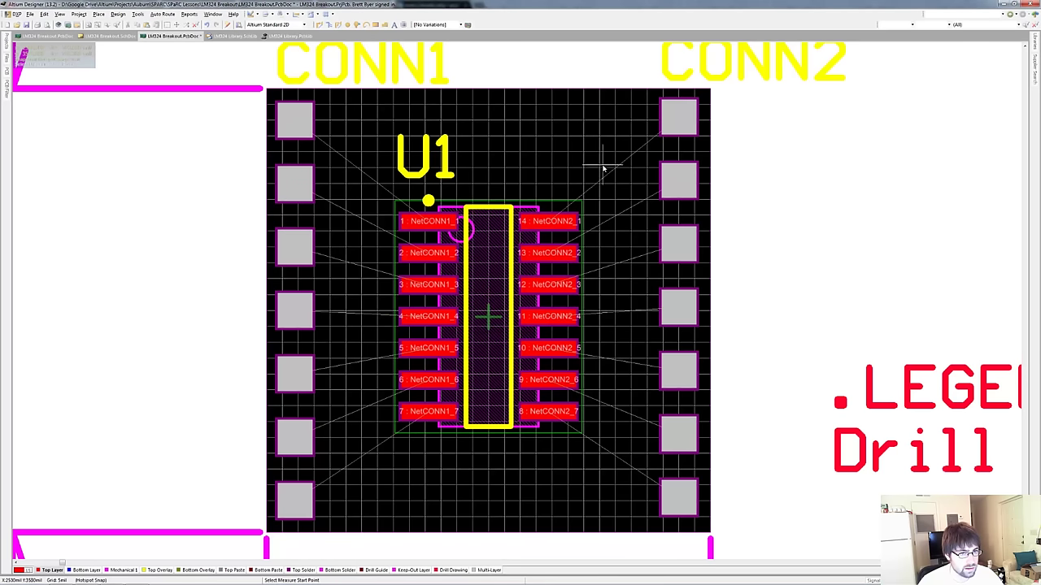
Shift CONN2 5 mil towards CONN1 and 5 mil down to align the connectors, and re-measure the distance between their top pads.
left_click(679, 213)
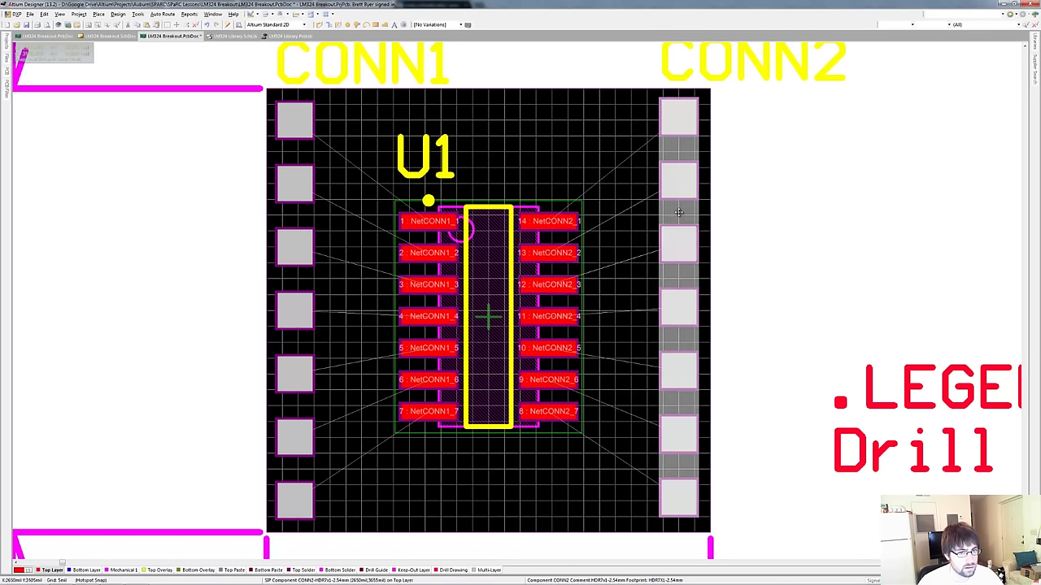
left_click_drag(679, 117, 673, 117)
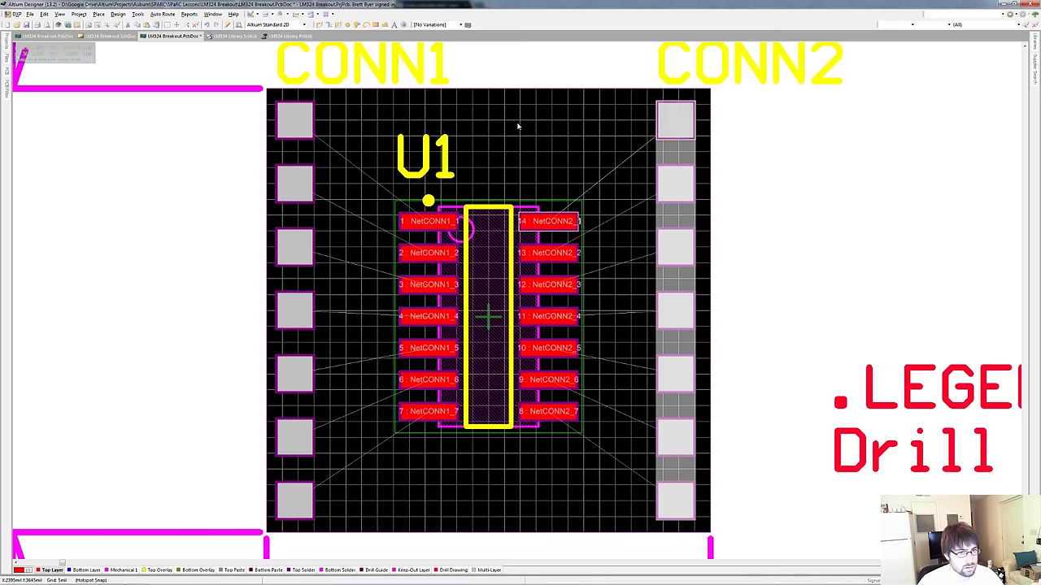
left_click(189, 14)
left_click(212, 77)
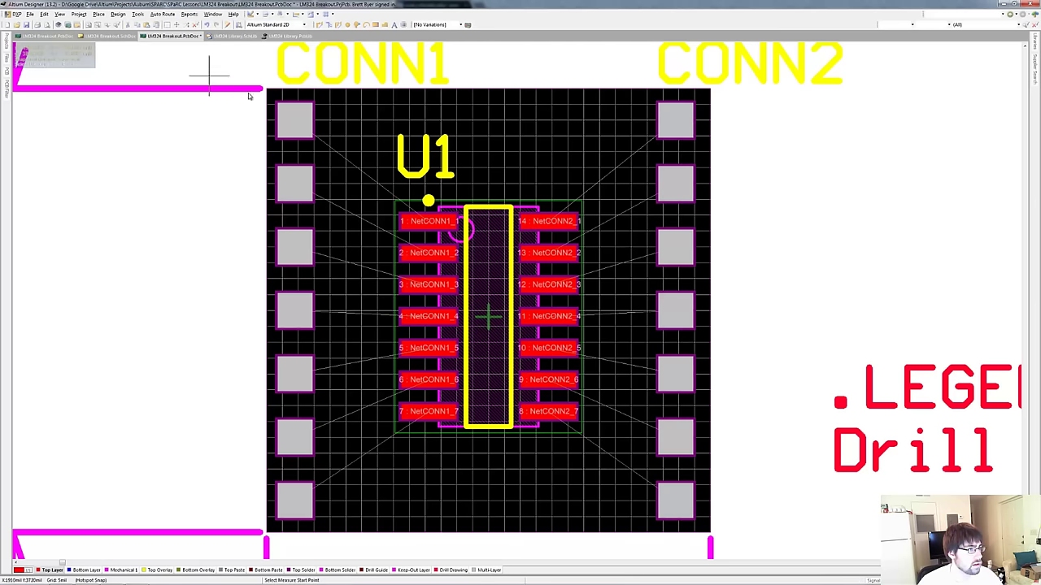
left_click(294, 120)
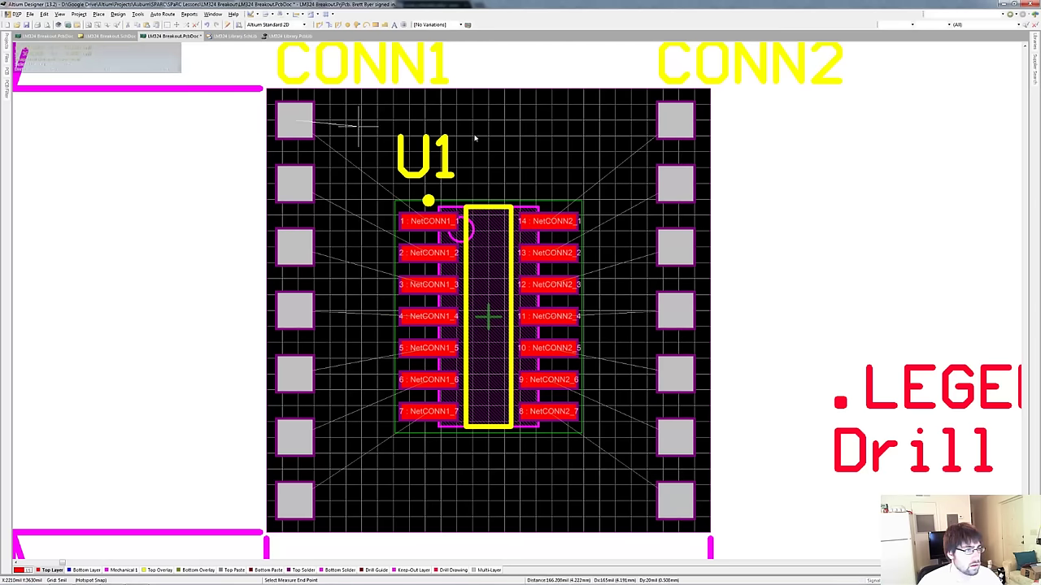
left_click(675, 120)
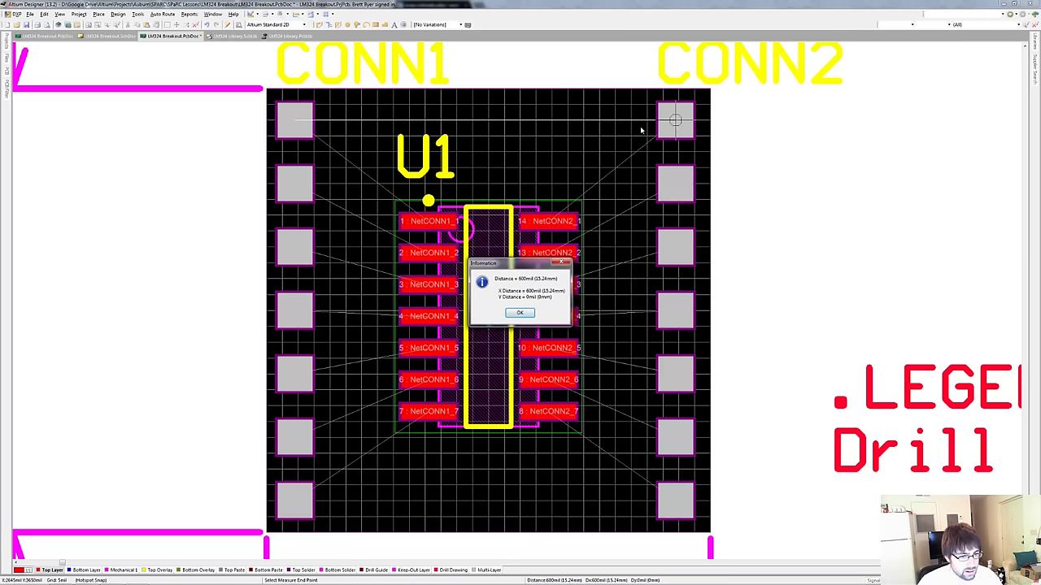
left_click(562, 263)
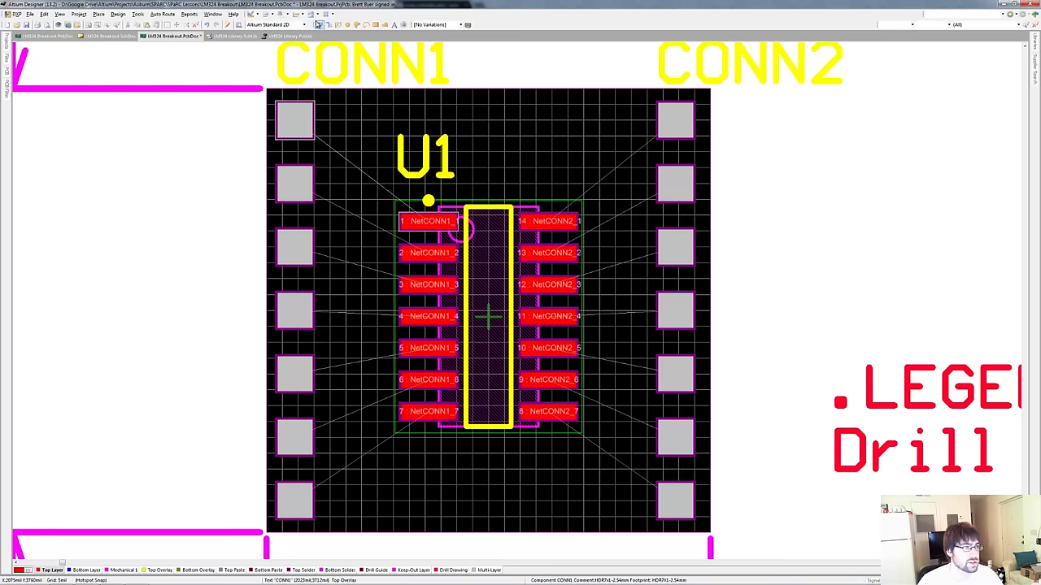
Interactively route NetCONN1_1, NetCONN1_2 and NetCONN1_3 on the top layer from CONN1's upper three pads to U1 pads 1, 2 and 3.
left_click(318, 24)
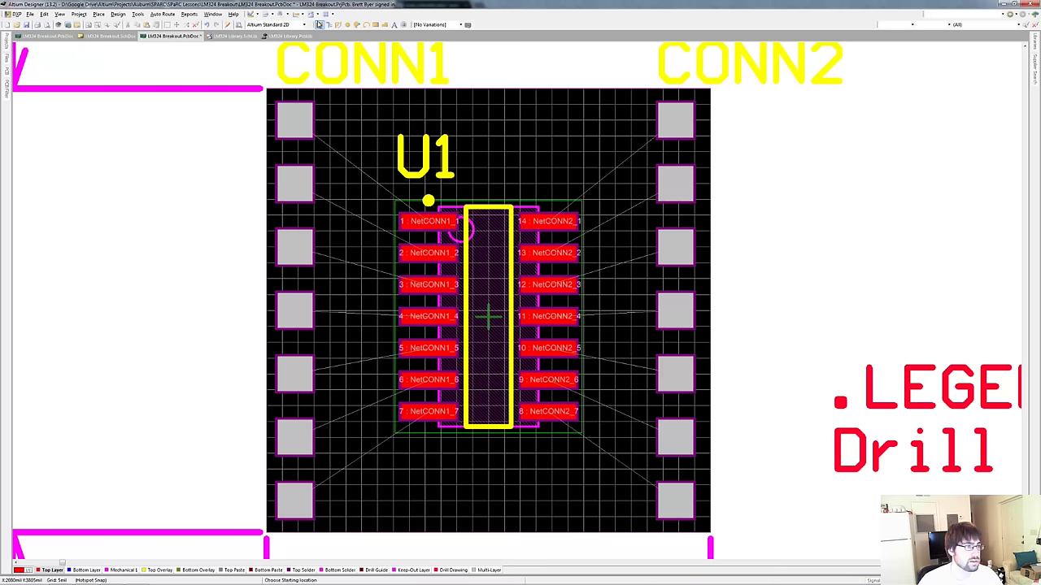
left_click(294, 119)
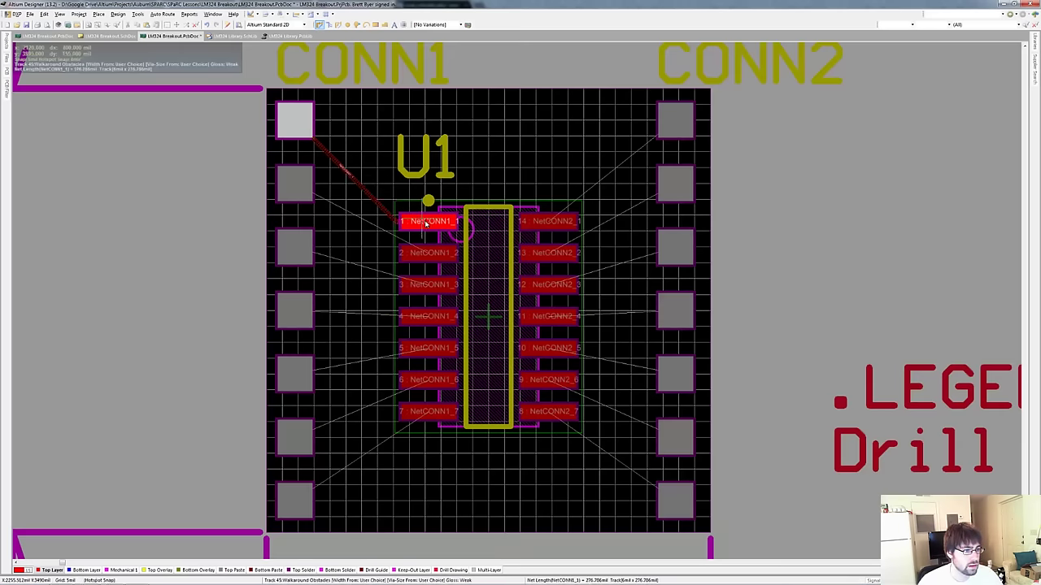
left_click(426, 224)
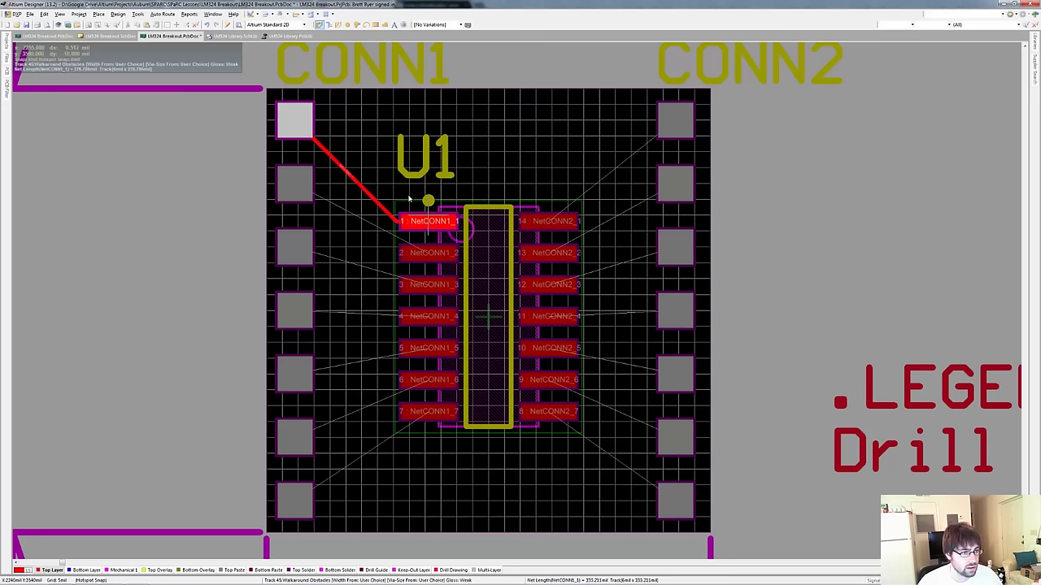
right_click(317, 194)
left_click(294, 183)
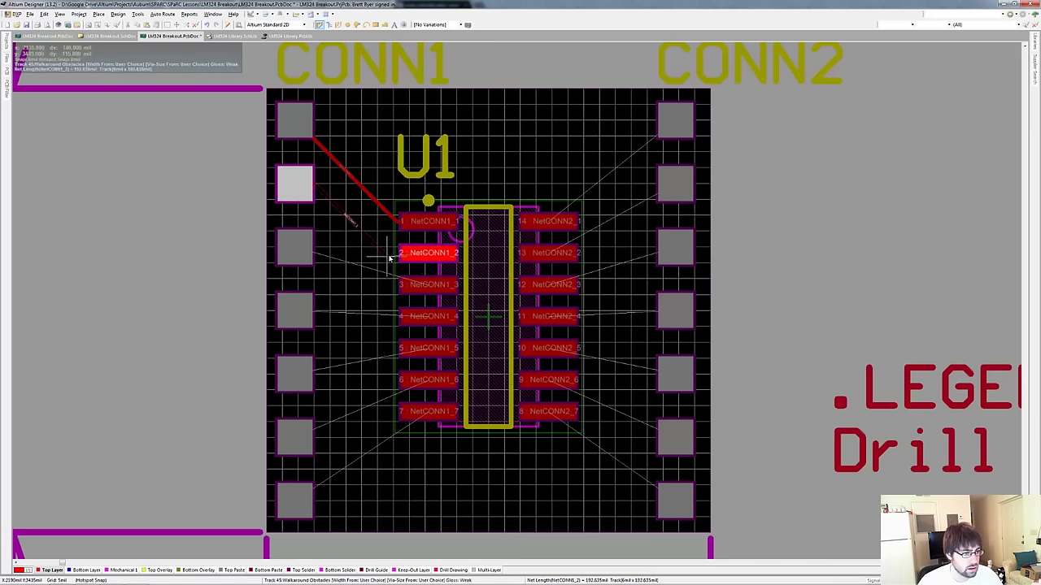
left_click(431, 257)
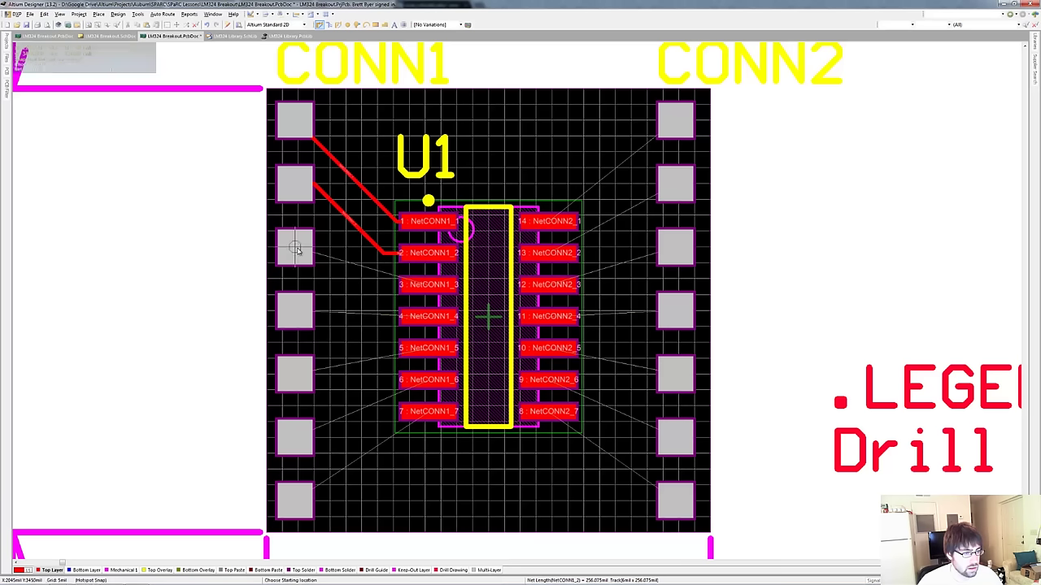
left_click(293, 246)
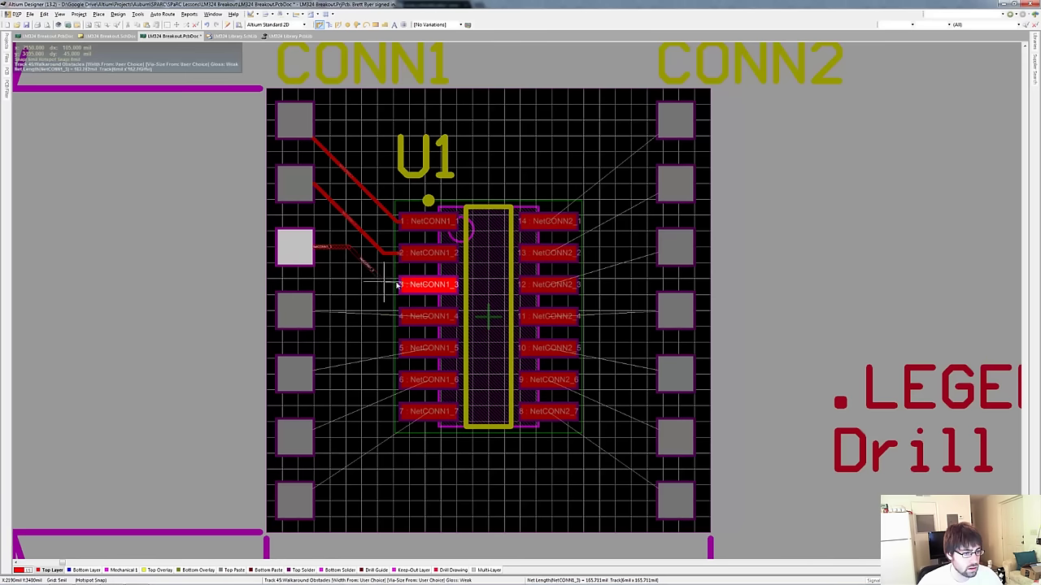
left_click(432, 285)
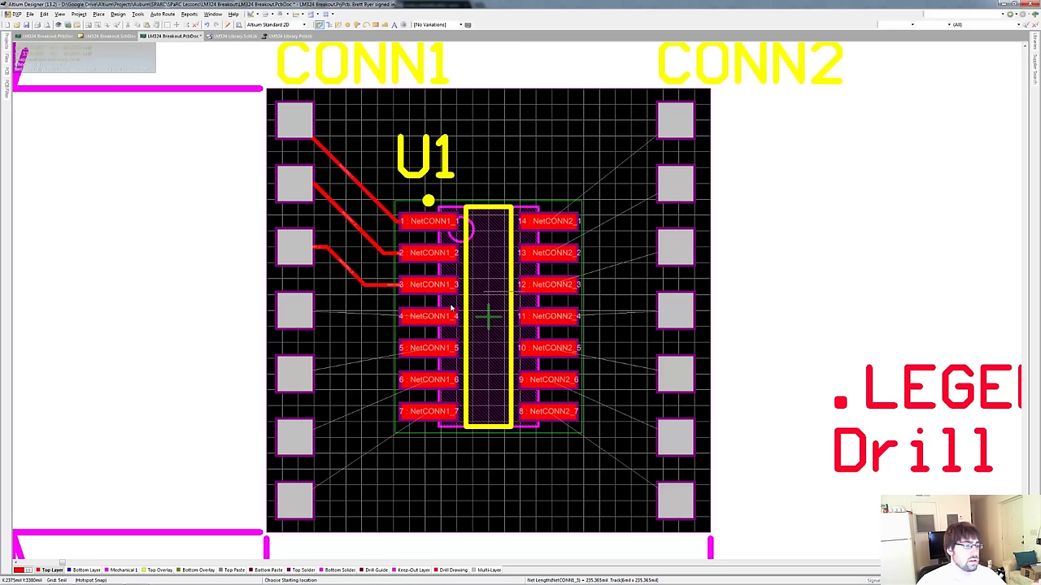
Route NetCONN1_4 and NetCONN1_5 on the top layer from CONN1's fourth and fifth pads to U1 pads 4 and 5.
left_click(400, 324)
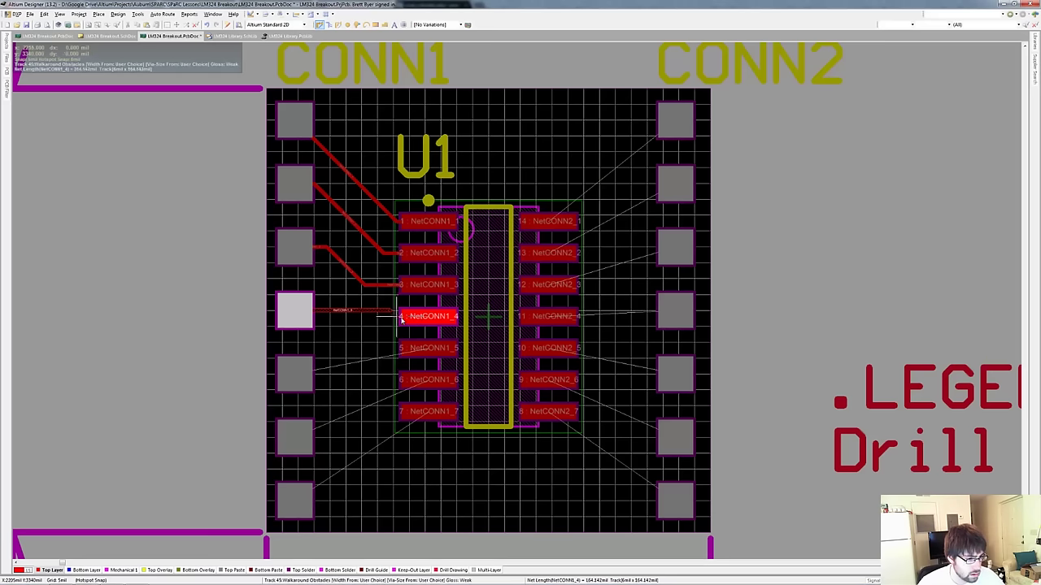
left_click(401, 320)
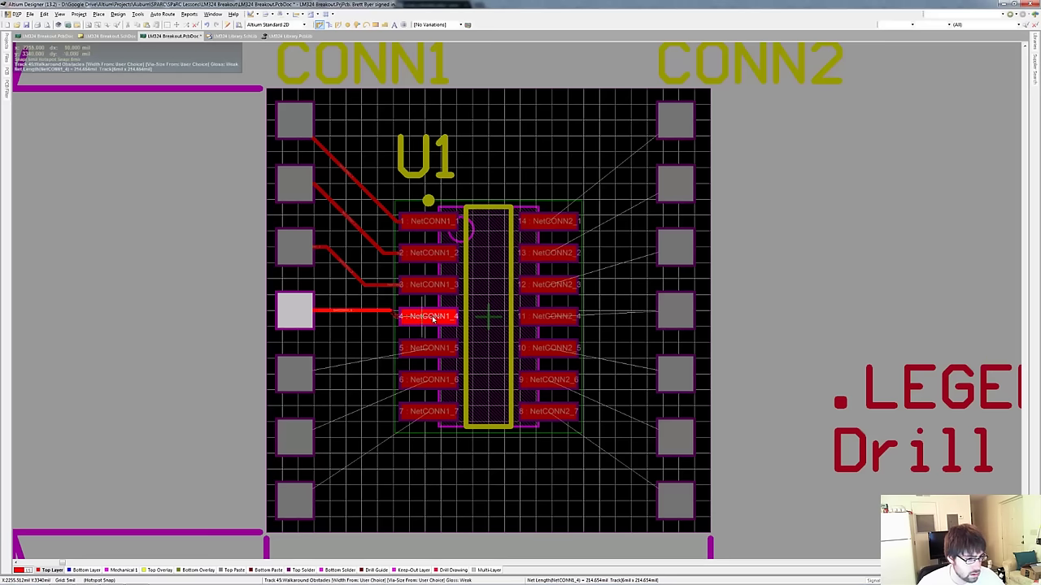
right_click(366, 374)
left_click(296, 373)
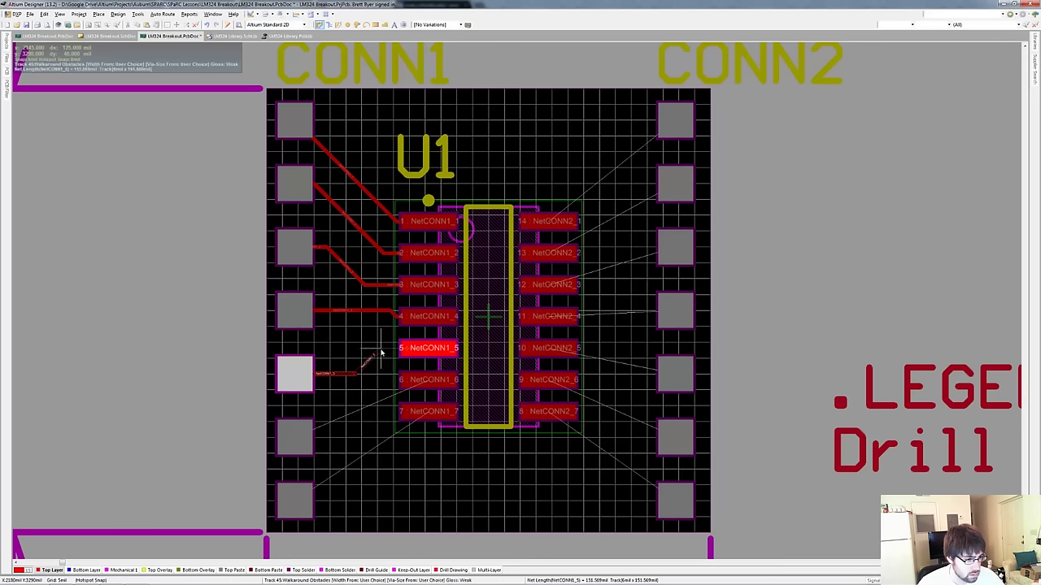
left_click(400, 348)
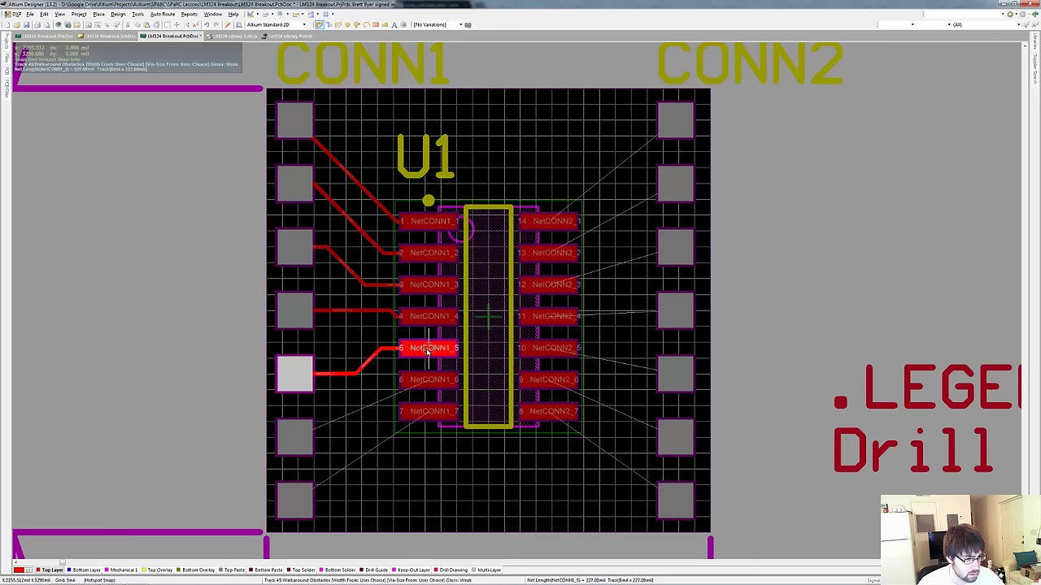
right_click(332, 422)
Route NetCONN1_6 and NetCONN1_7 on the top layer from CONN1's lowest two pads to U1 pads 6 and 7.
left_click(295, 435)
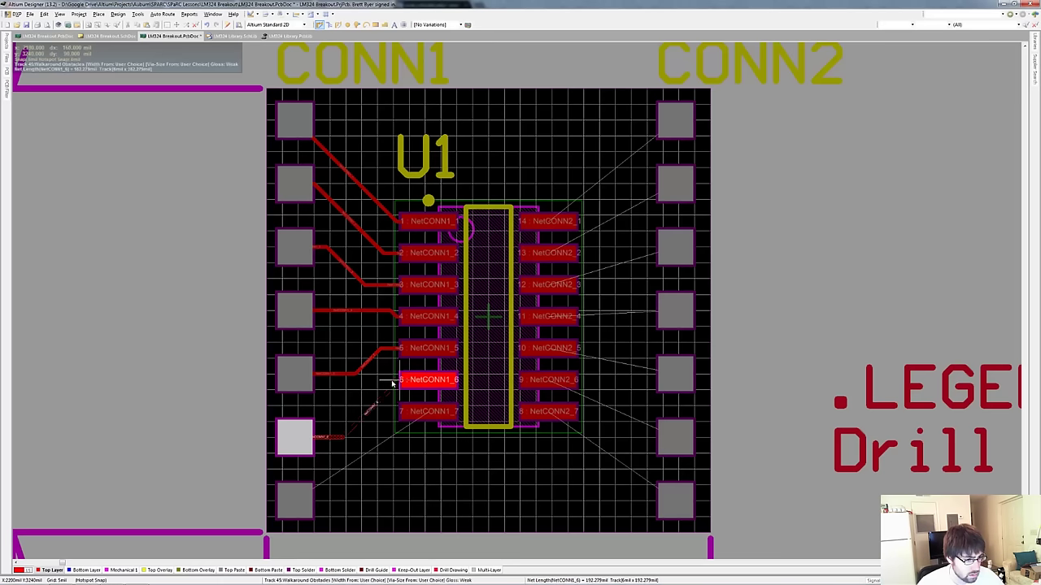
left_click(429, 382)
right_click(379, 428)
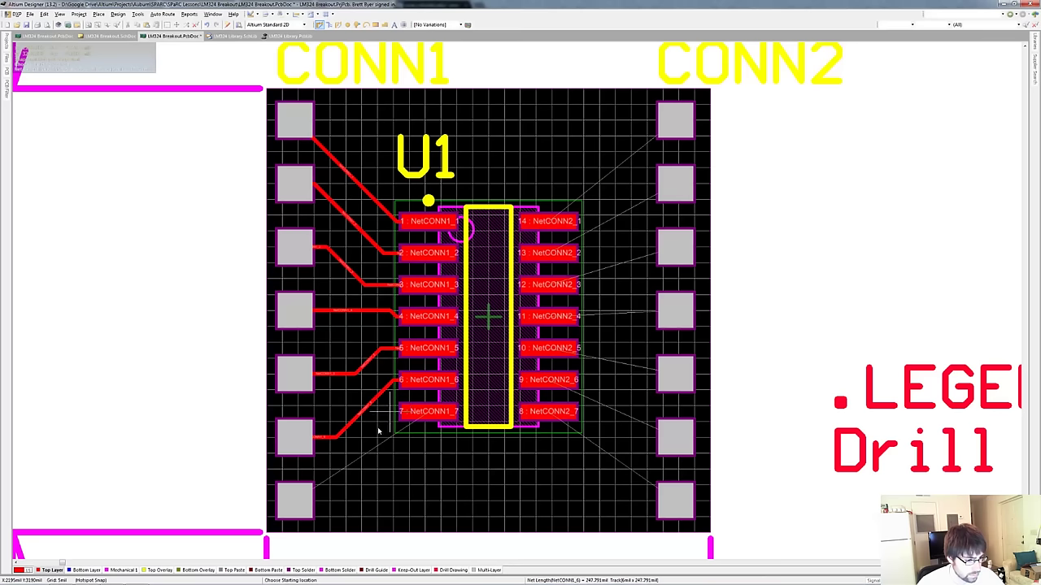
left_click(295, 497)
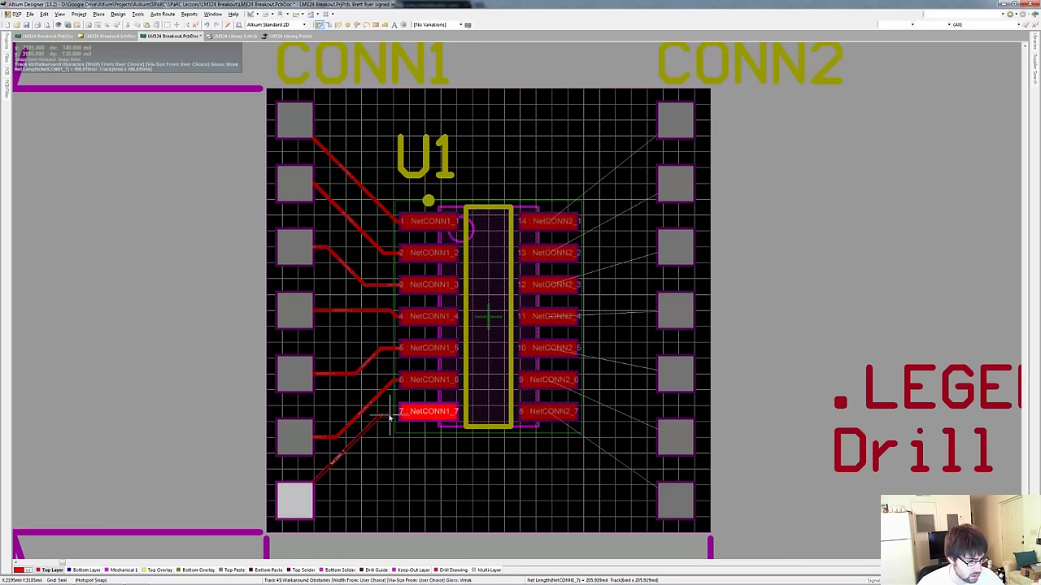
left_click(429, 414)
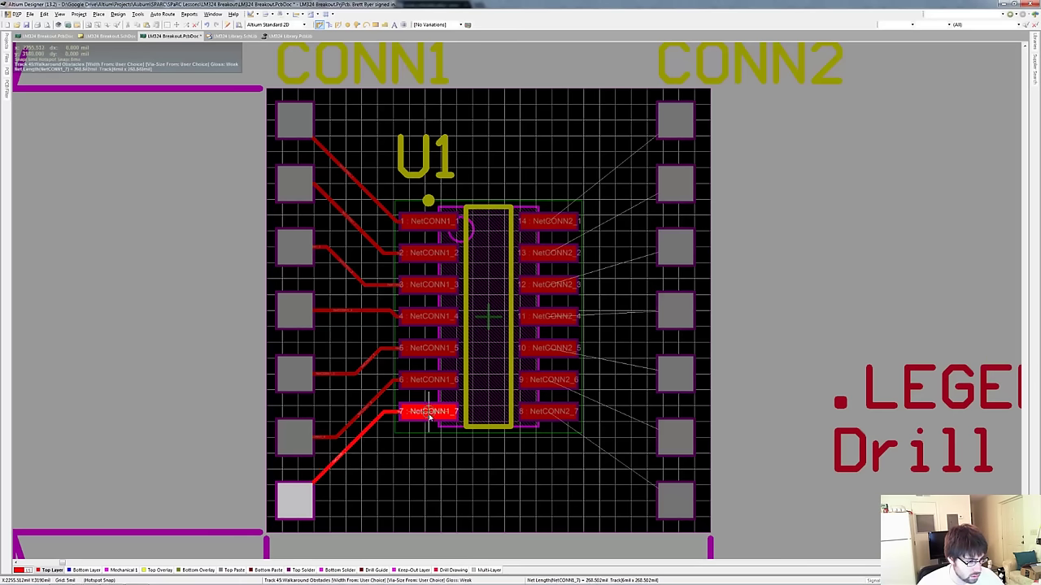
right_click(430, 416)
Route NetCONN2_7, NetCONN2_6 and NetCONN2_5 on the top layer from CONN2's lowest three pads to U1 pads 8, 9 and 10.
left_click(672, 497)
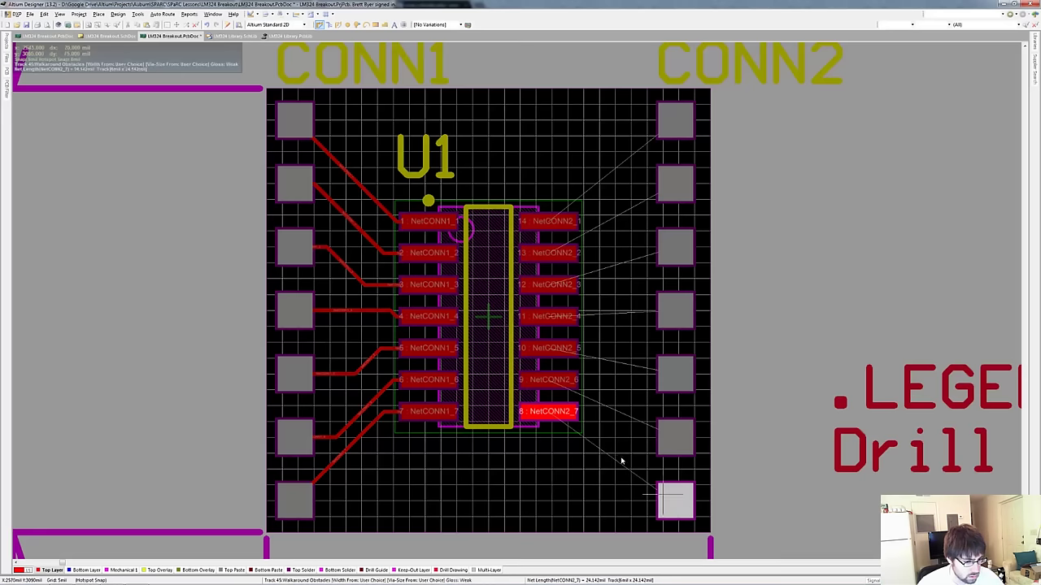
left_click(546, 415)
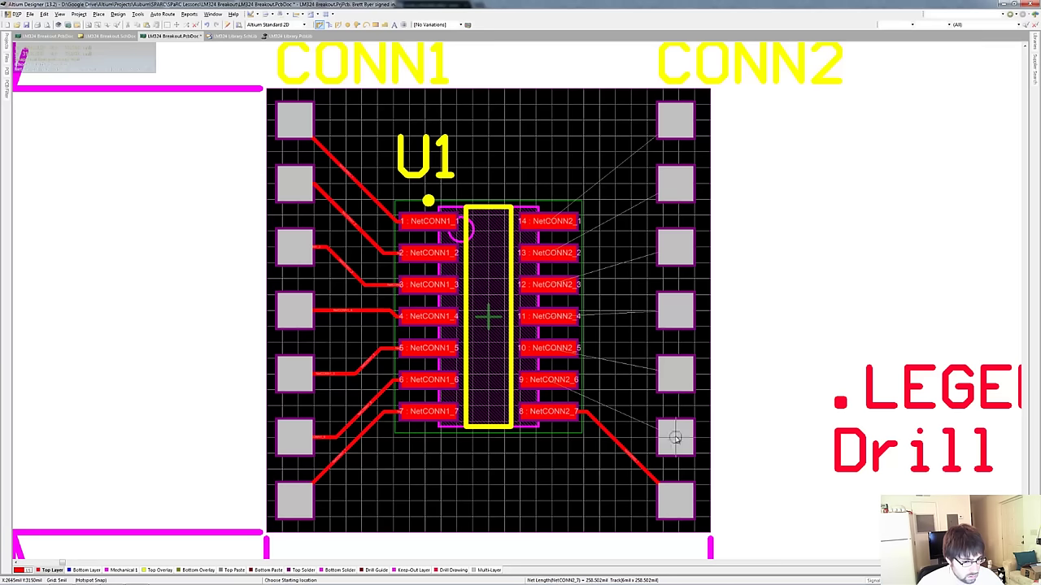
left_click(674, 435)
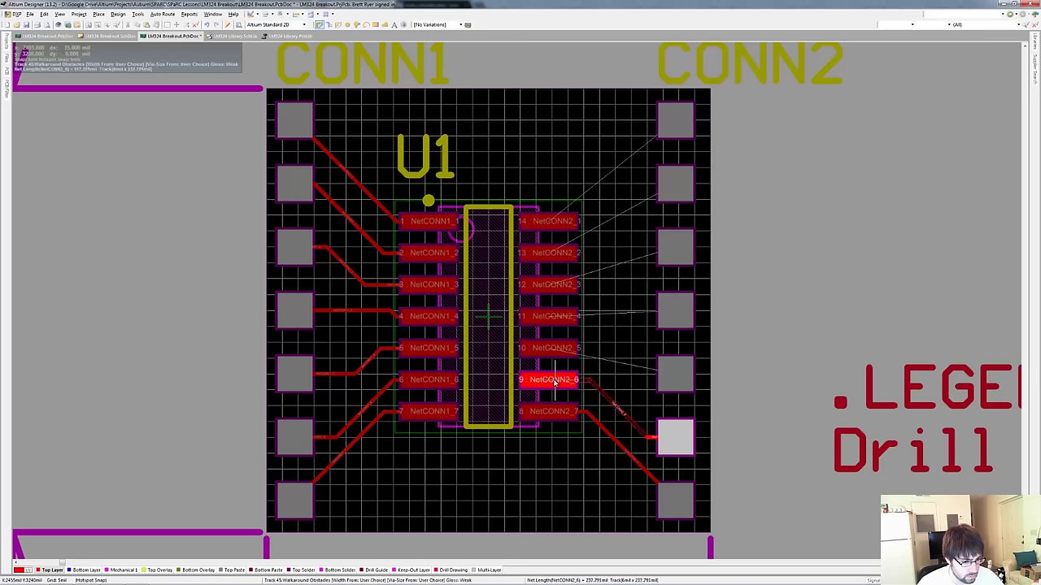
left_click(551, 380)
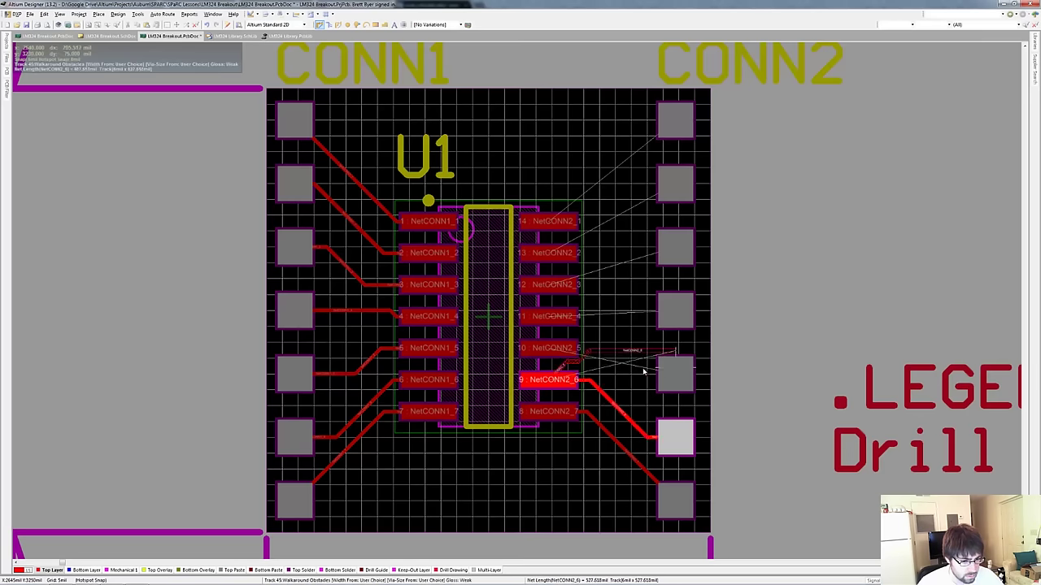
right_click(675, 376)
left_click(675, 375)
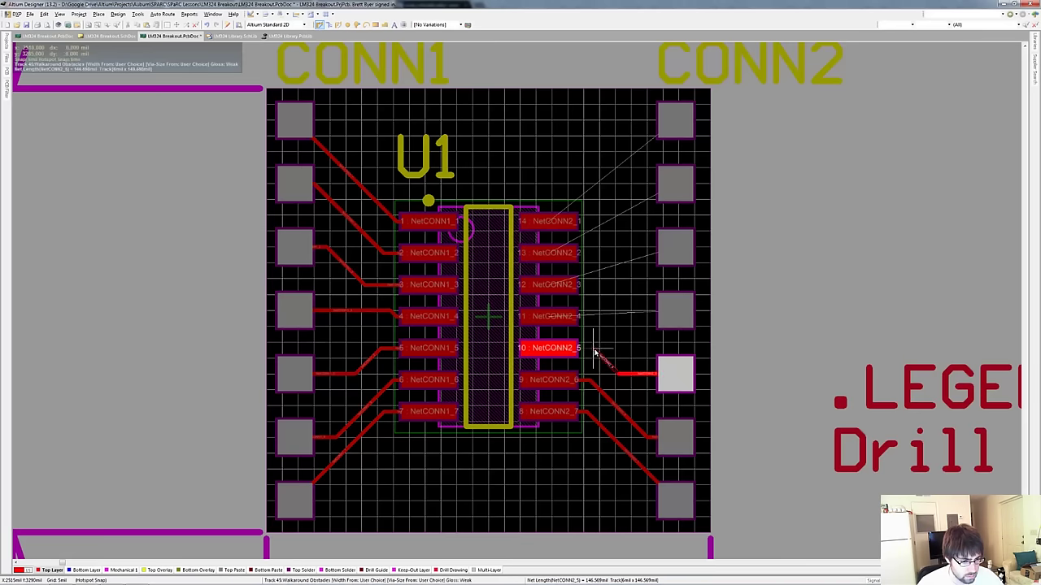
left_click(549, 350)
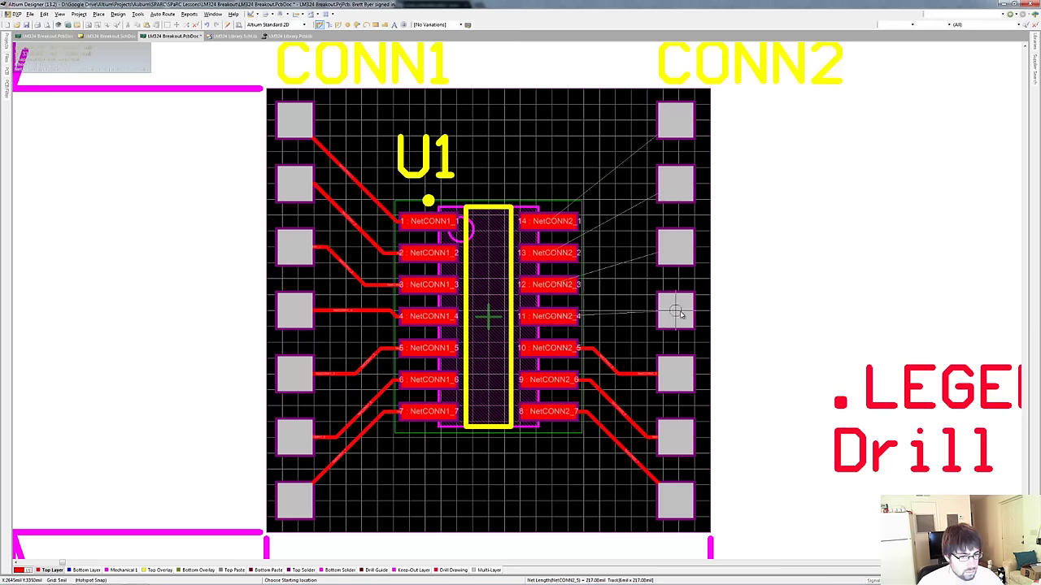
Route NetCONN2_4 and NetCONN2_3 on the top layer from CONN2's fourth and third pads to U1 pads 11 and 12.
left_click(679, 314)
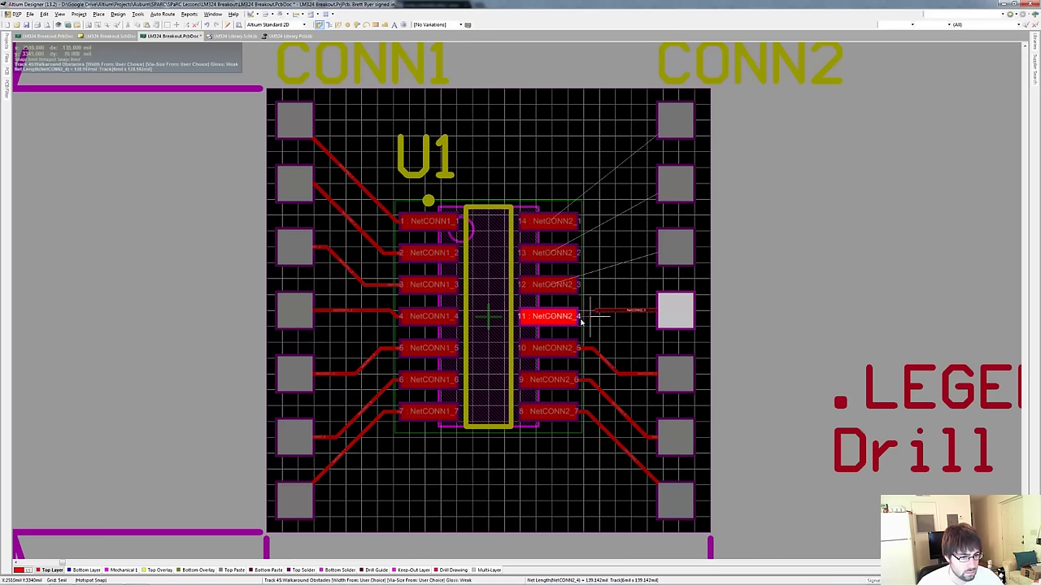
left_click(550, 319)
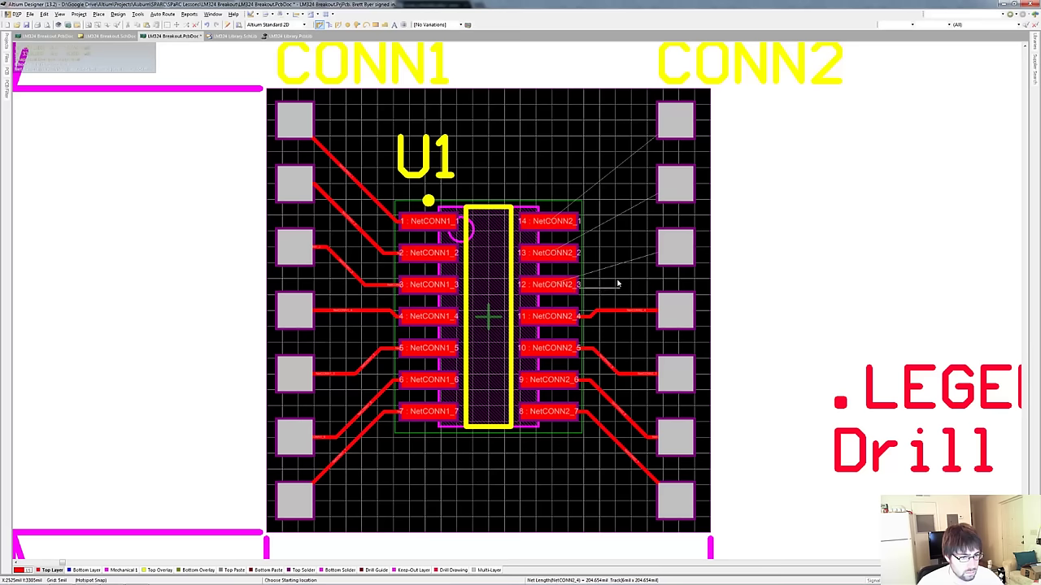
left_click(675, 248)
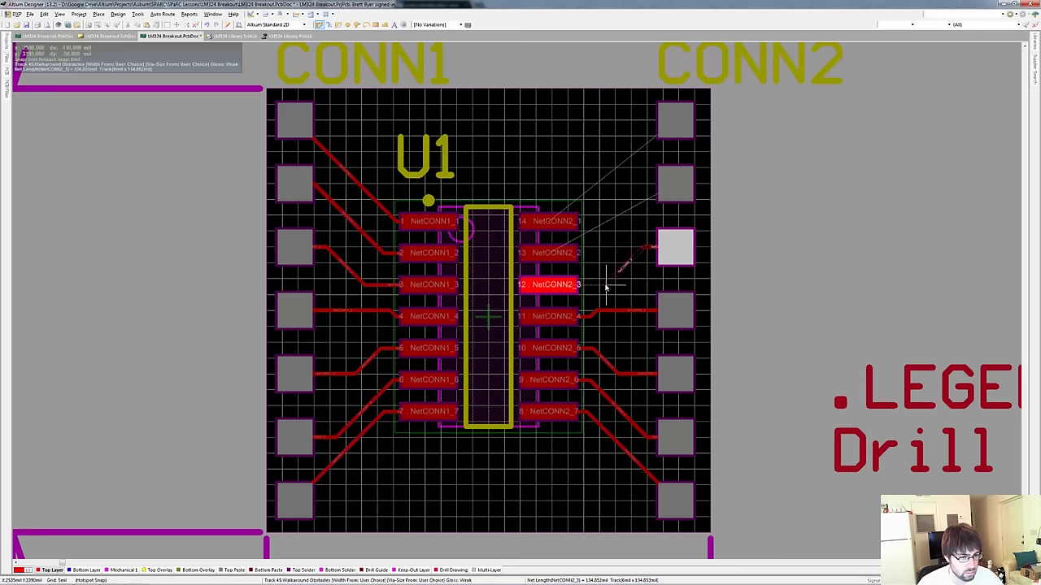
left_click(552, 286)
Route NetCONN2_2 and NetCONN2_1 on the top layer between U1 pads 13 and 14 and CONN2's upper two pads.
left_click(660, 192)
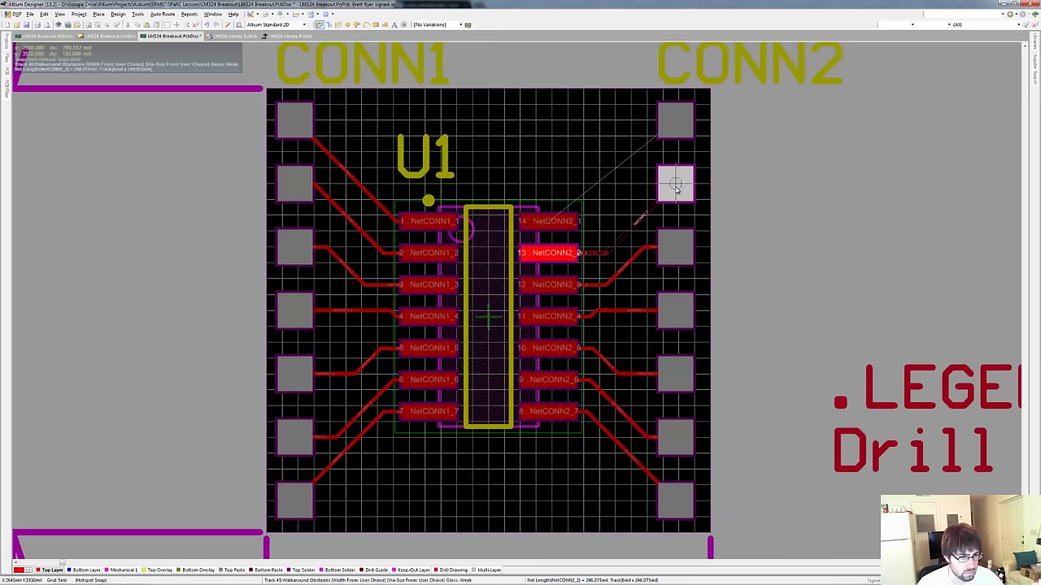
left_click(675, 189)
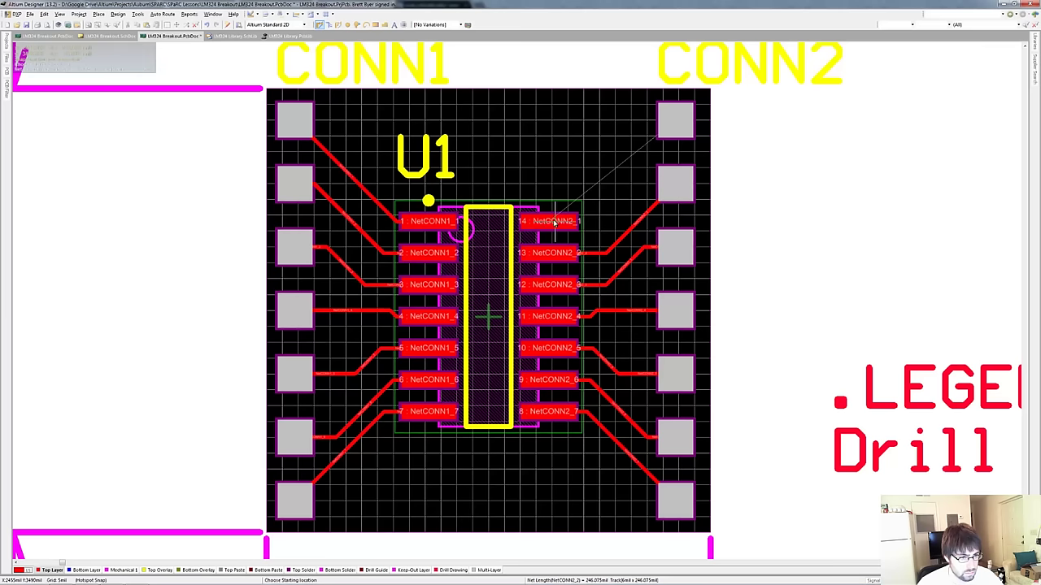
left_click(550, 222)
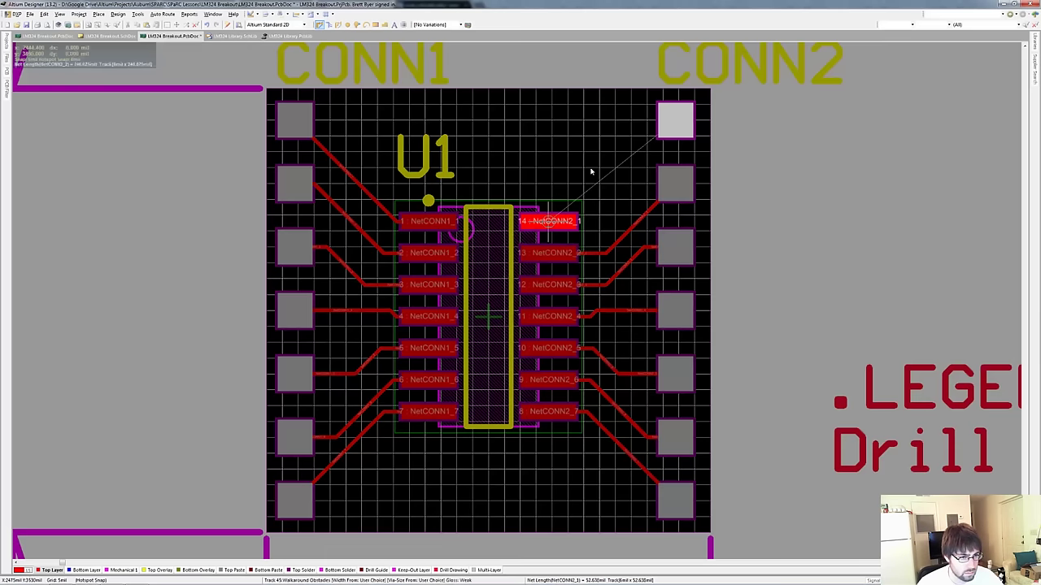
left_click(675, 121)
key("Escape")
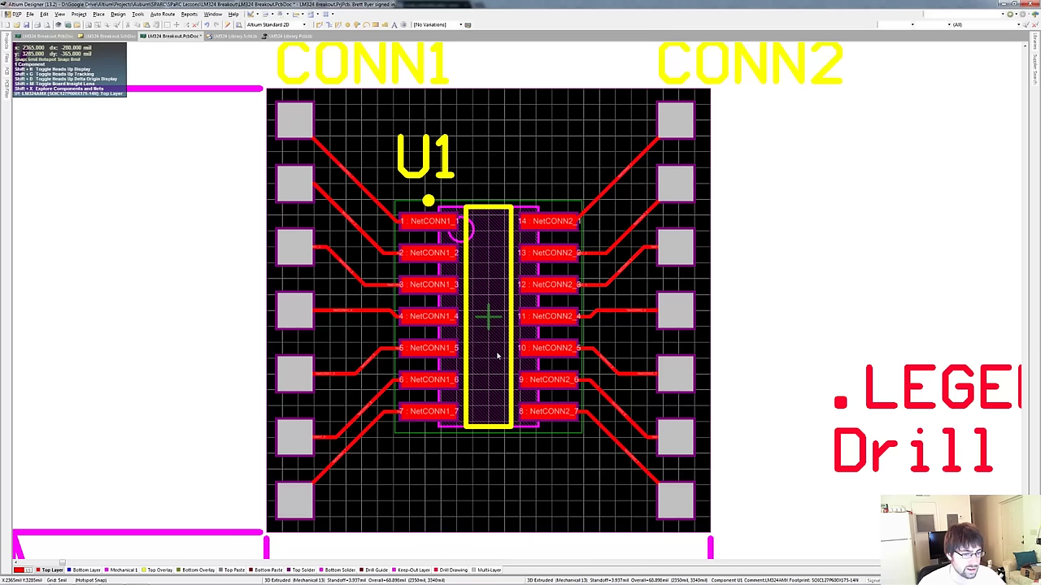
Hide the CONN1 and CONN2 designator texts on the top overlay.
mouse_move(496, 355)
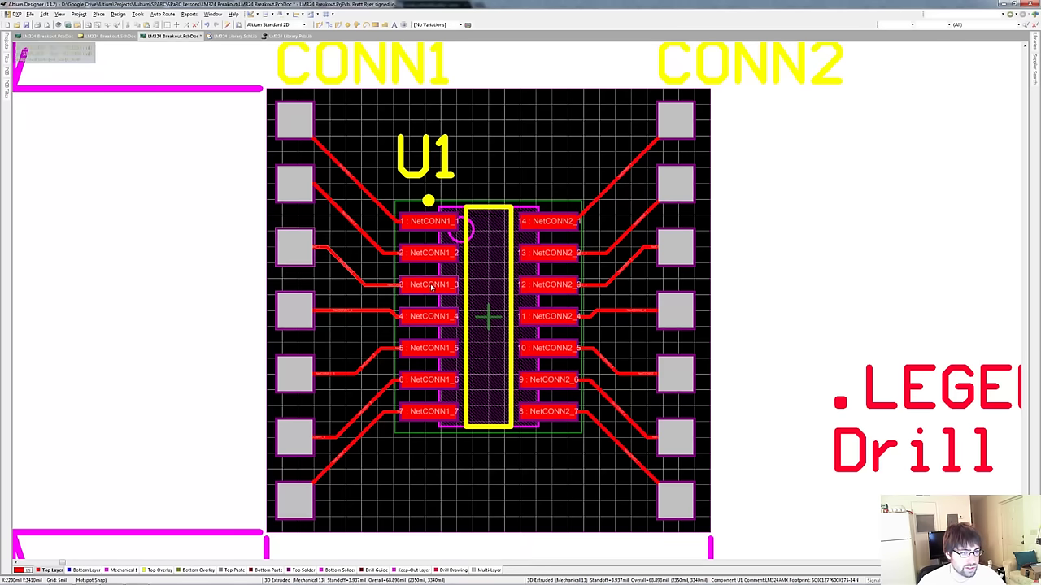
scroll(429, 285, "down", 3, "ctrl")
scroll(428, 287, "up", 2, "ctrl")
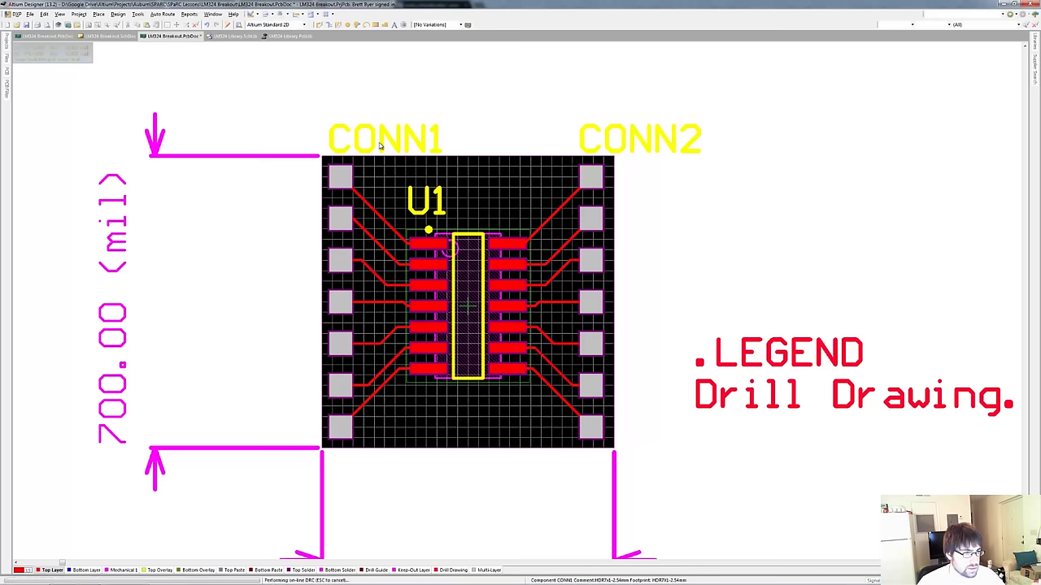
double_click(379, 145)
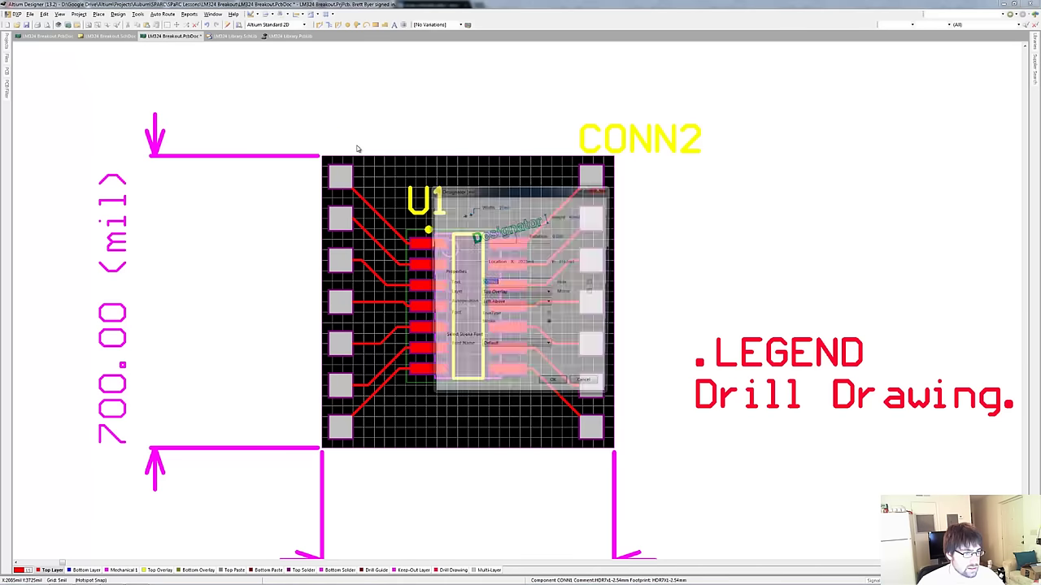
left_click(591, 282)
left_click(555, 387)
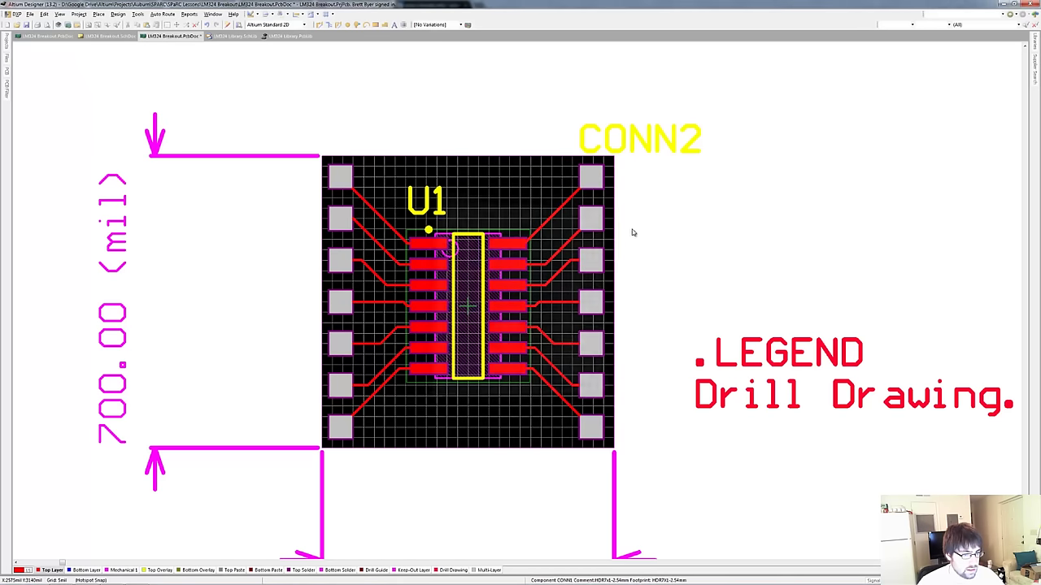
double_click(630, 152)
left_click(593, 283)
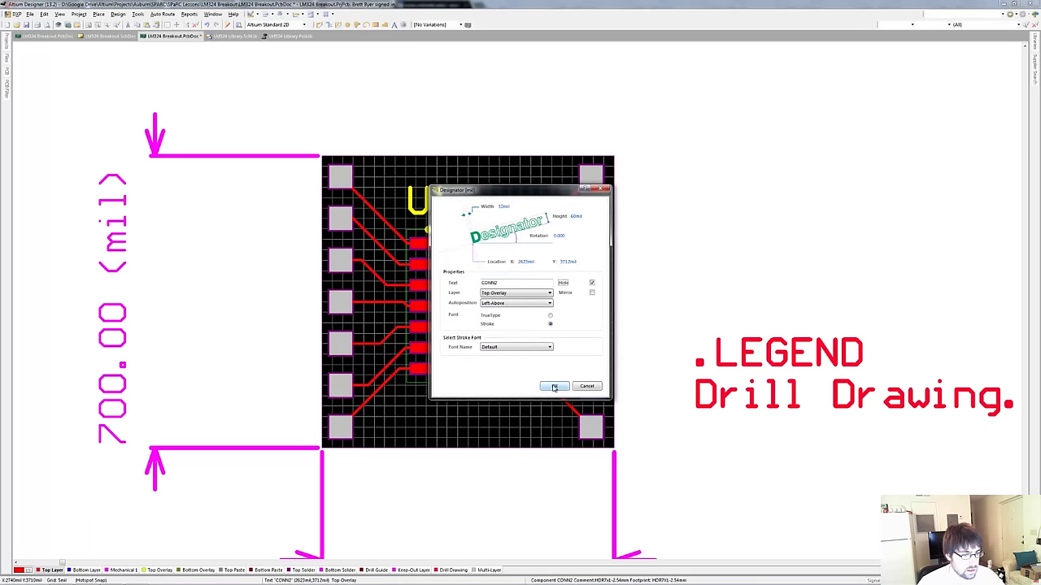
left_click(554, 386)
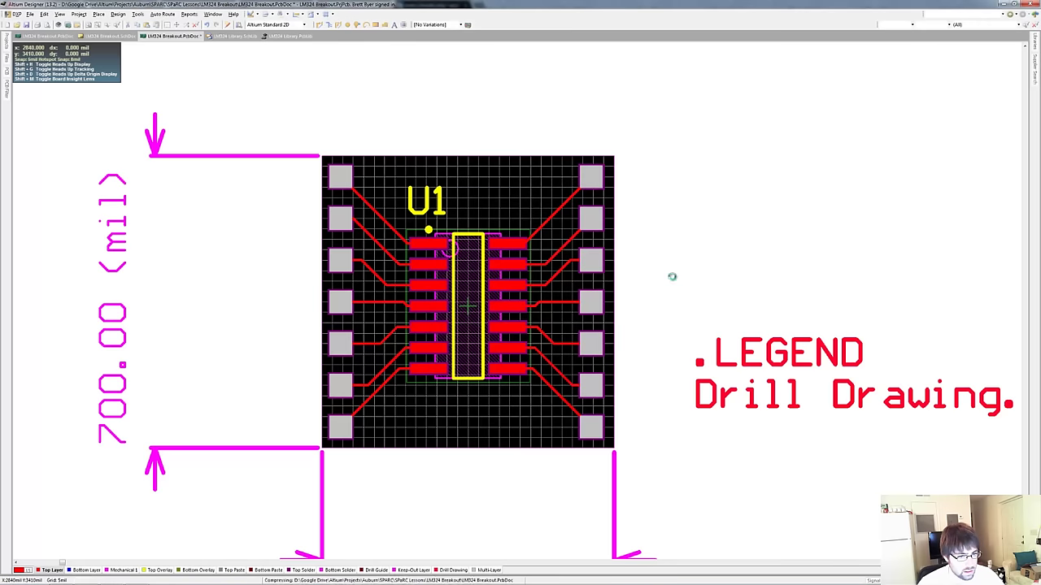
Display the board in the Altium 3D Blue view configuration and inspect it up close.
scroll(648, 250, "down", 1, "ctrl")
scroll(648, 249, "down", 1, "ctrl")
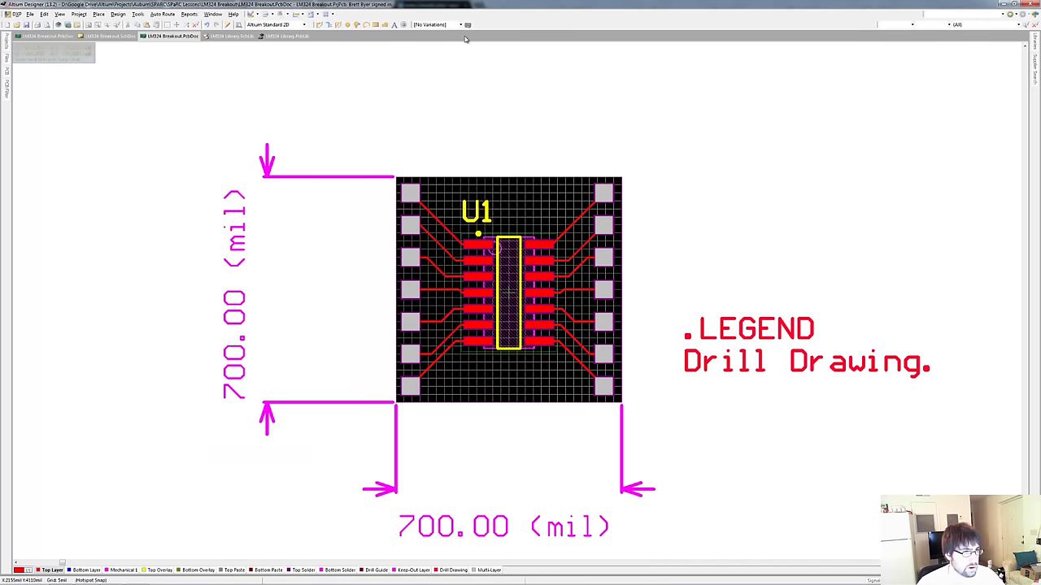
left_click(302, 25)
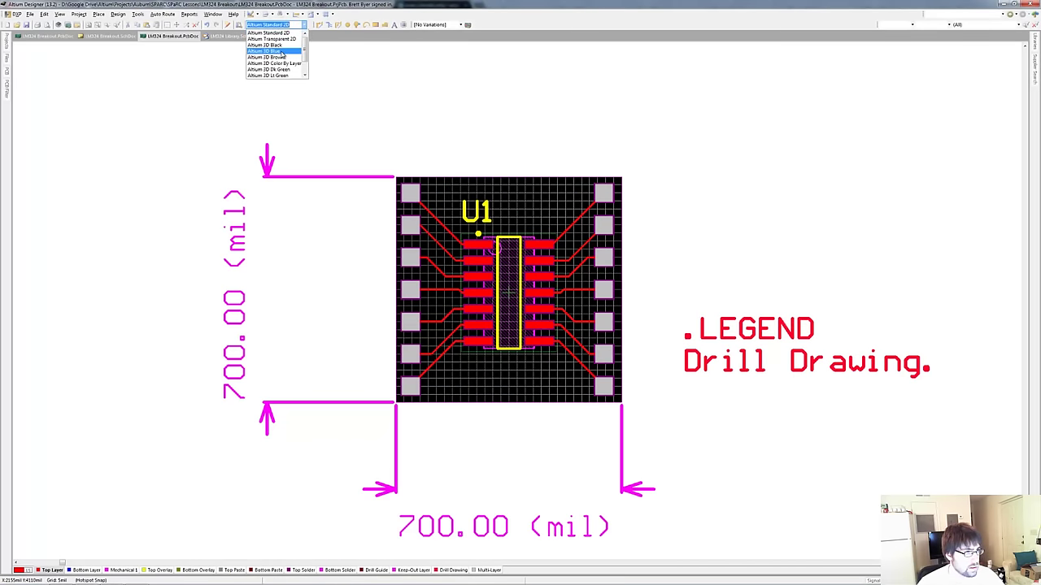
left_click(287, 49)
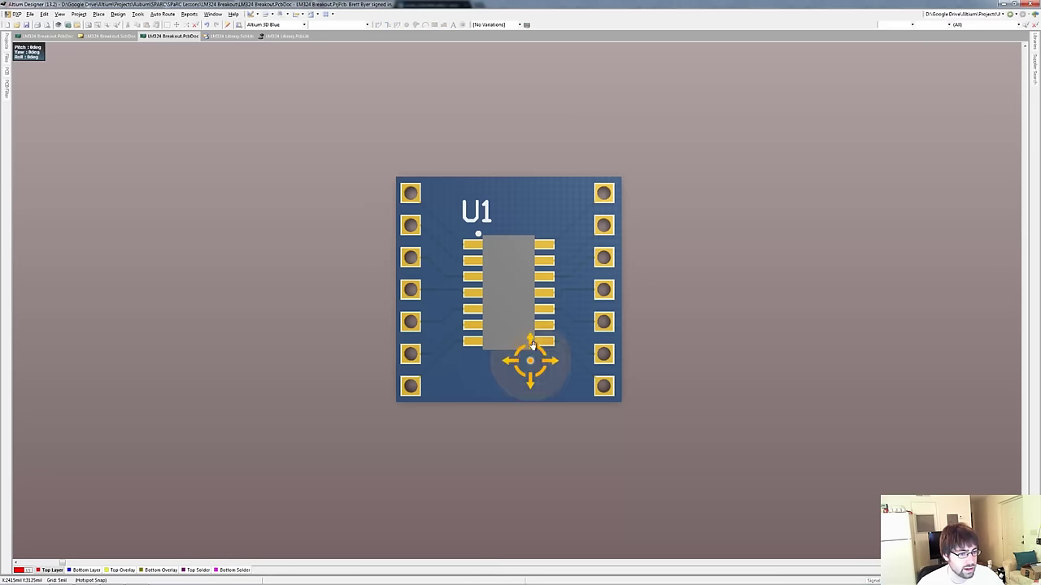
right_click_drag(534, 361, 522, 378, "shift")
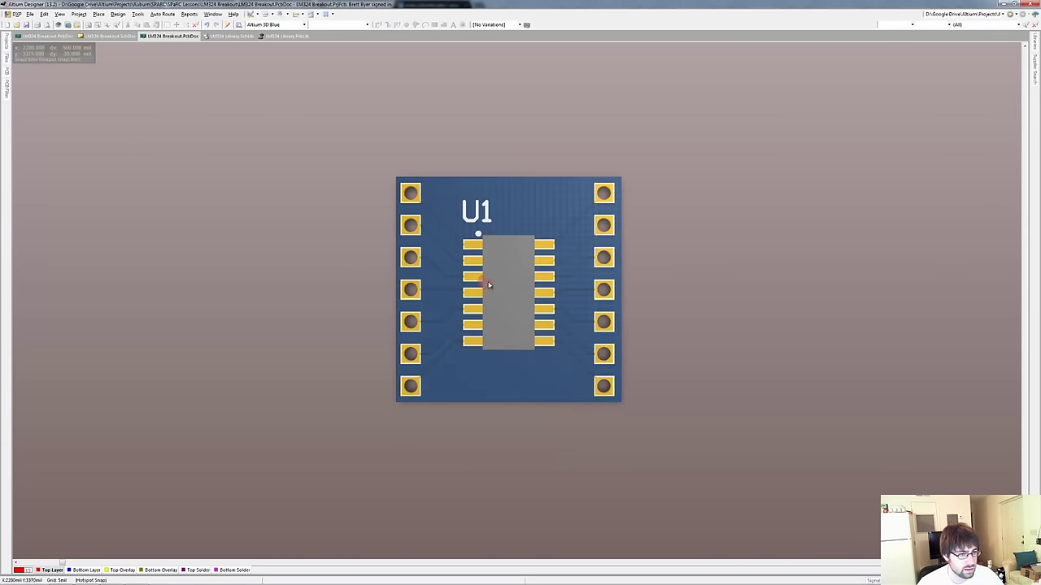
scroll(487, 283, "up", 2, "ctrl")
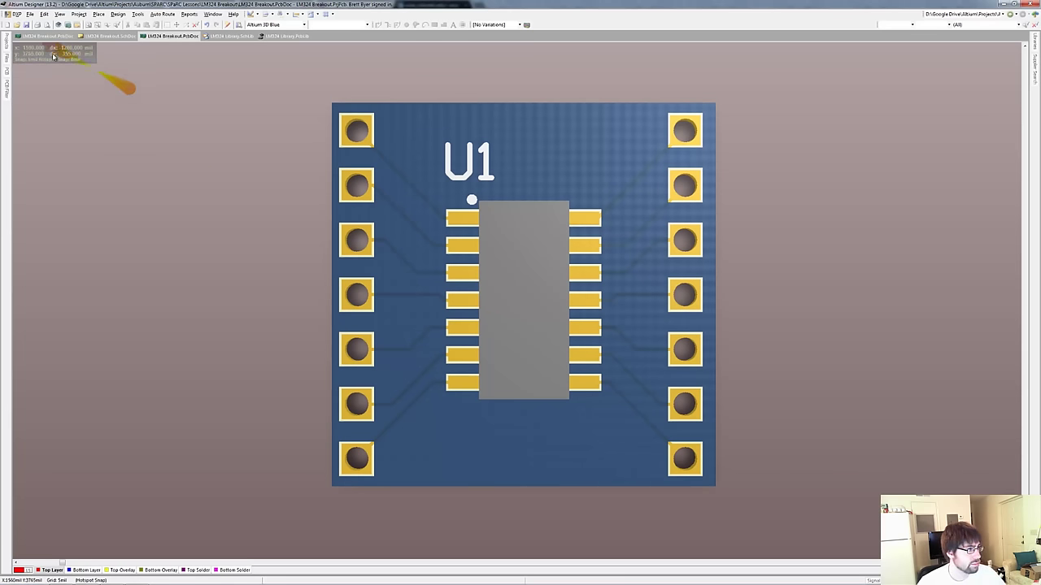
Save the LM324 Breakout.PrjPcb project that contains the routed board.
mouse_move(6, 44)
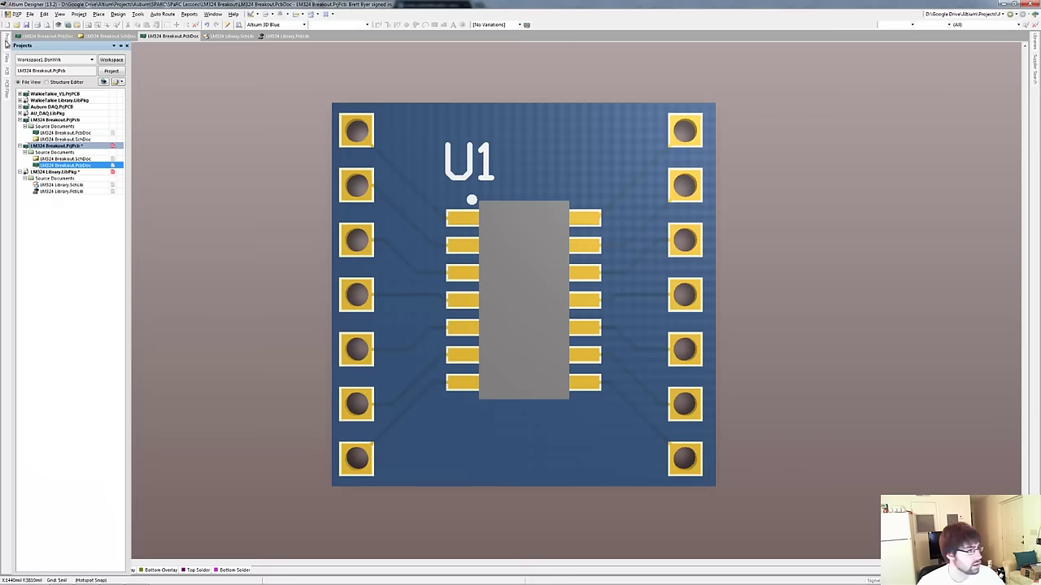
right_click(60, 149)
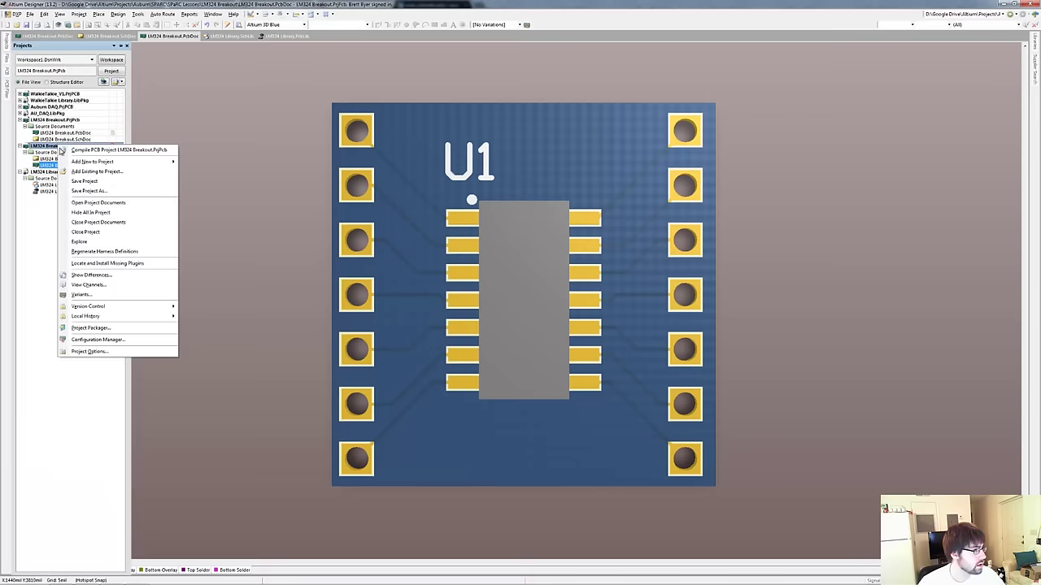
left_click(97, 185)
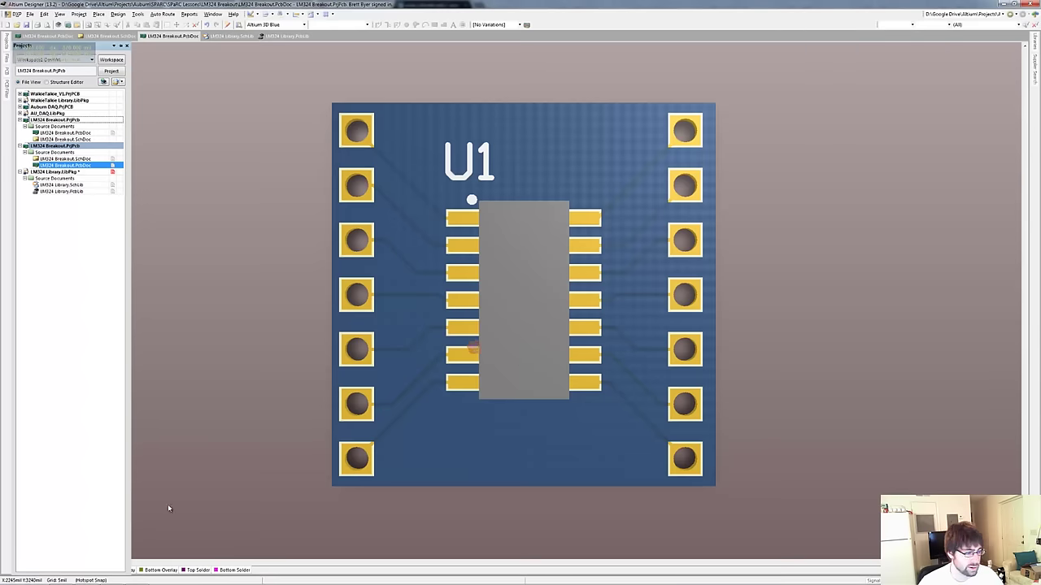
Switch to Chrome and review the required Gerber layer files in OSH Park's design submission guidelines.
left_click(70, 578)
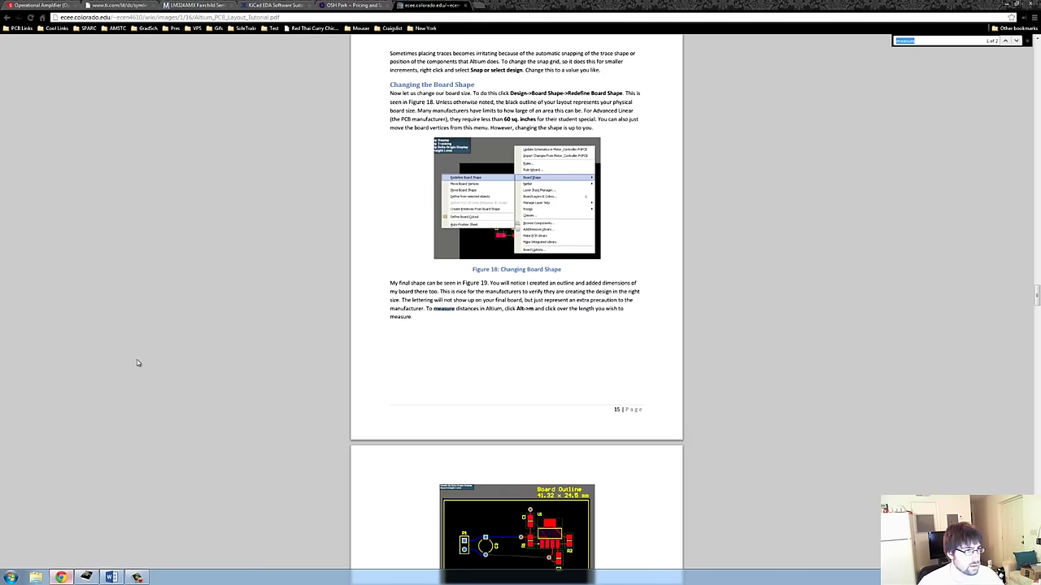
left_click(353, 5)
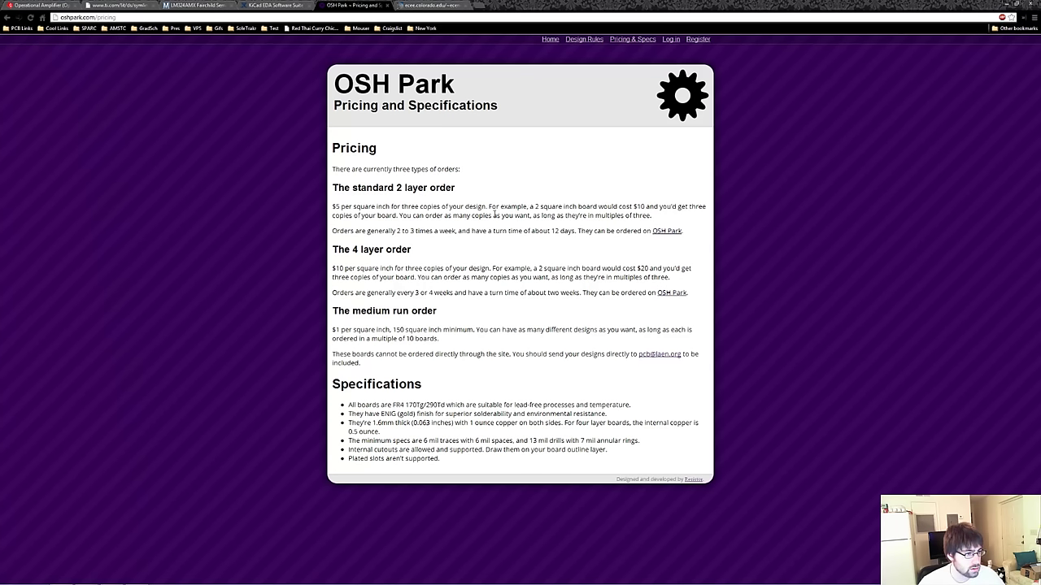
left_click(584, 39)
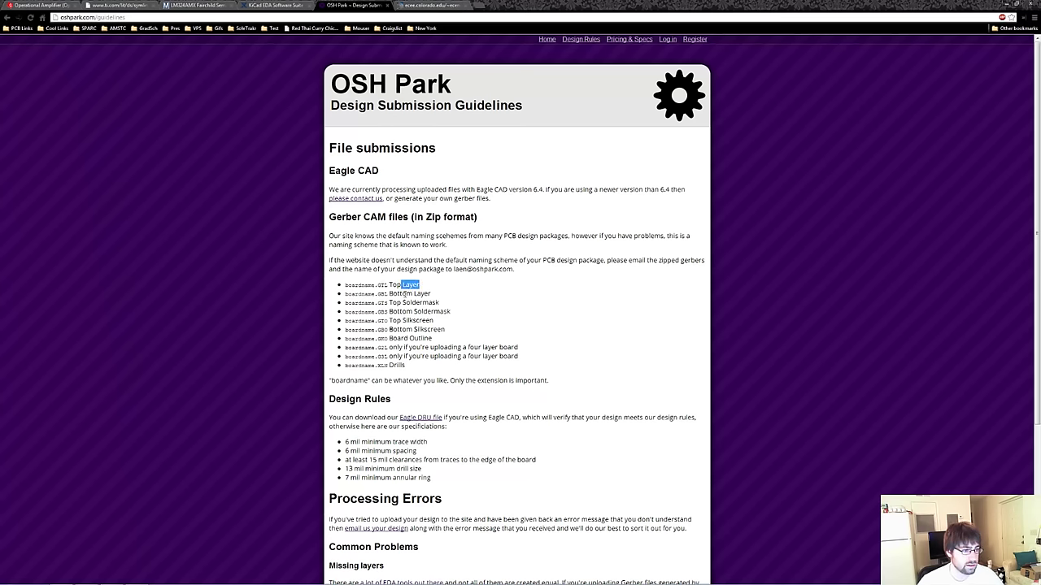
left_click_drag(402, 293, 424, 295)
left_click_drag(453, 302, 453, 302)
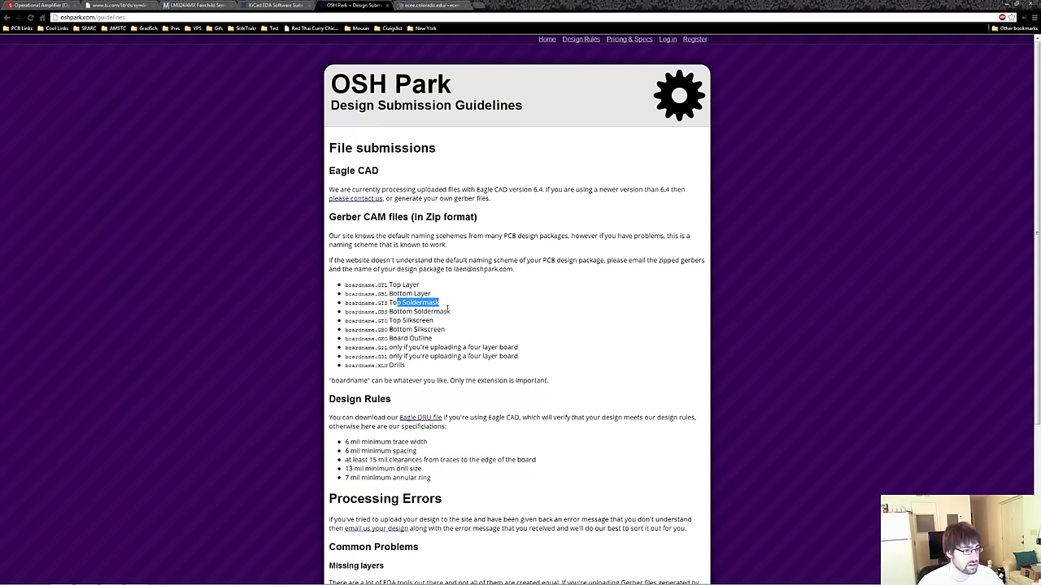
Search Google Images for "soldermask" in a new browser tab.
left_click(475, 6)
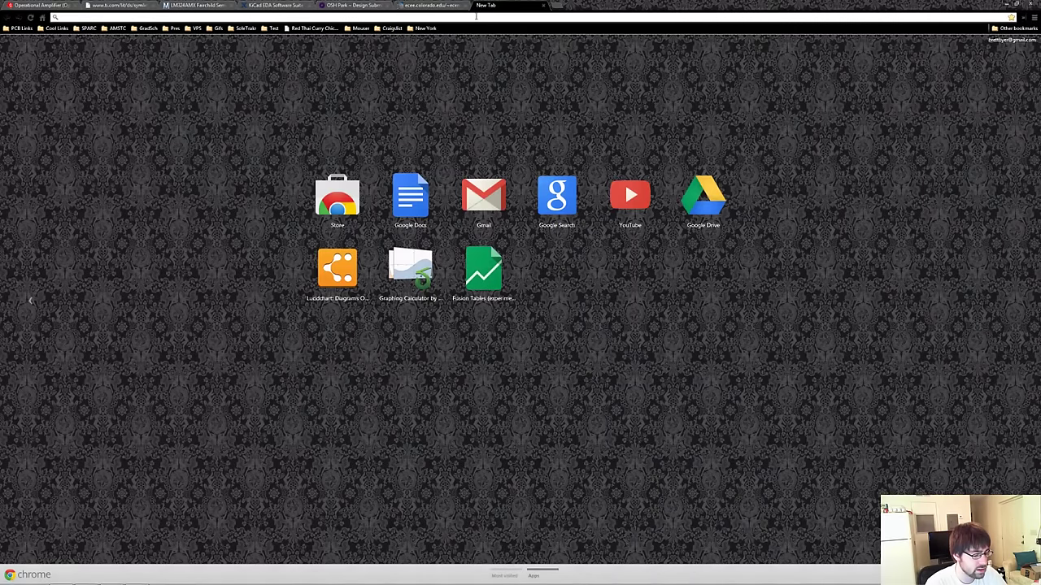
type("google.com")
key("Return")
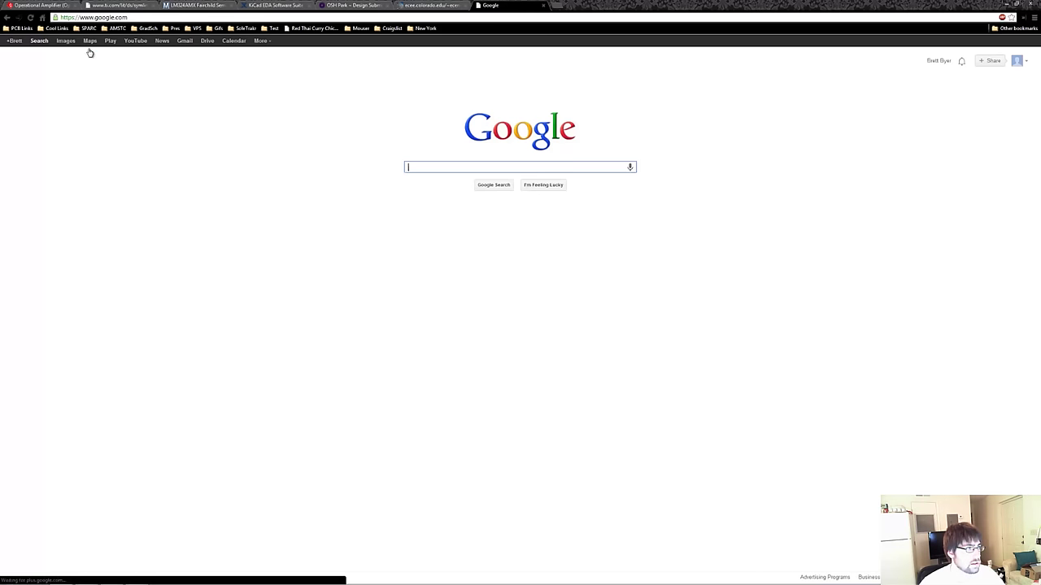
left_click(65, 41)
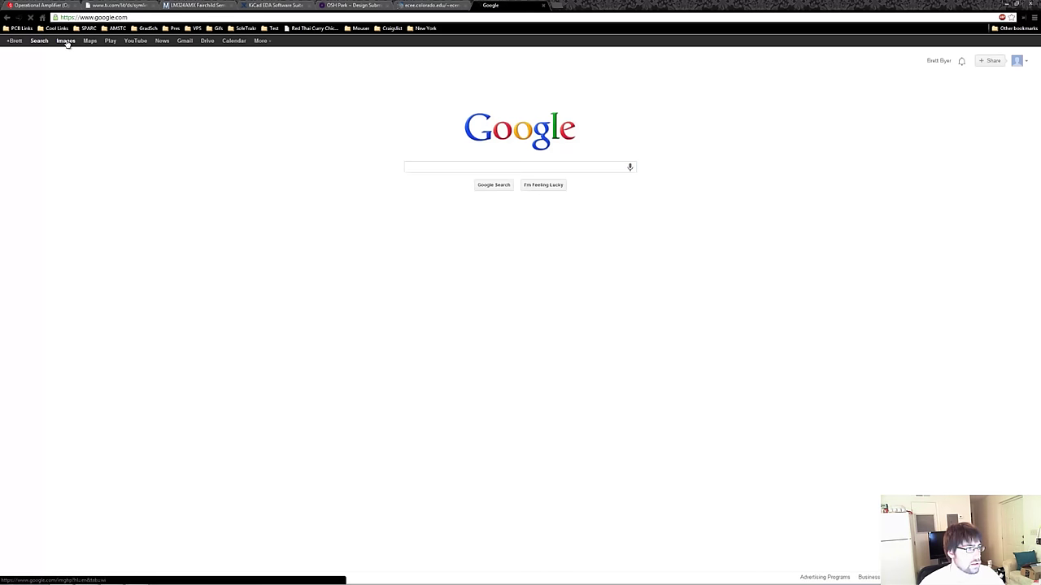
type("soldern")
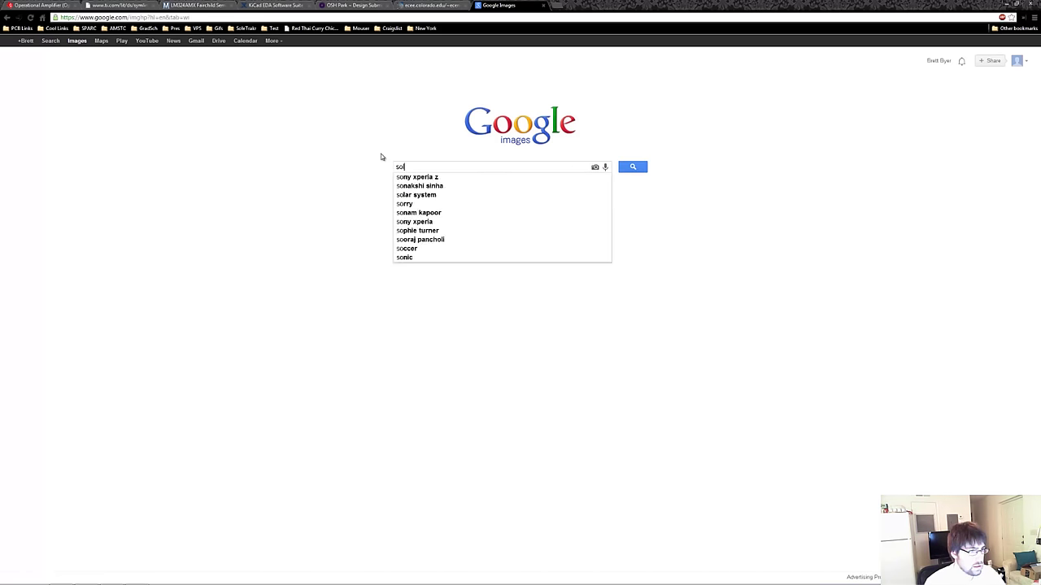
type("ask")
key("Return")
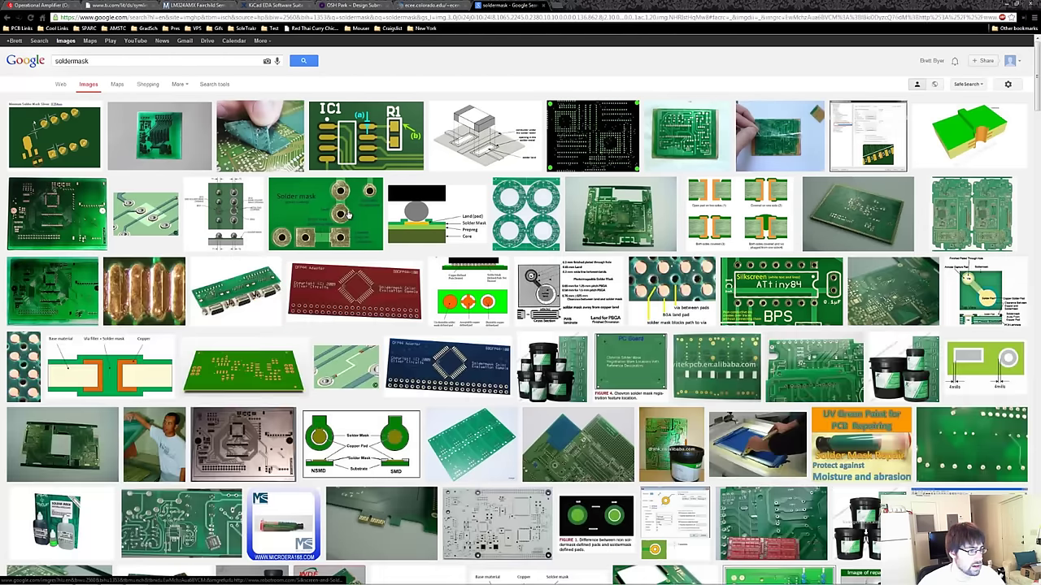
Examine the labelled solder mask picture and the IC1/R1 board picture, and compare them with the 3D board in Altium Designer.
left_click(348, 216)
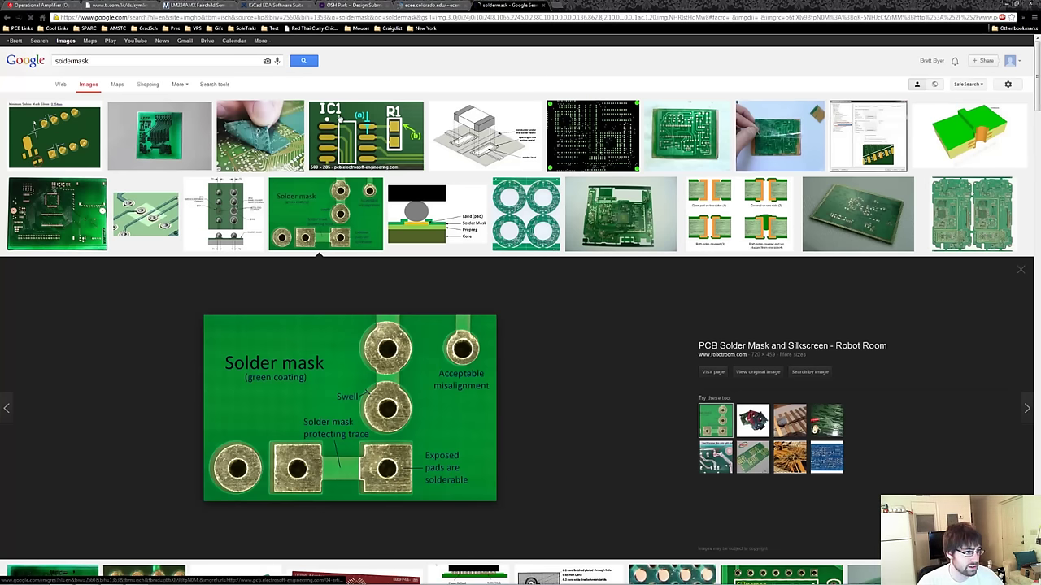
left_click(340, 116)
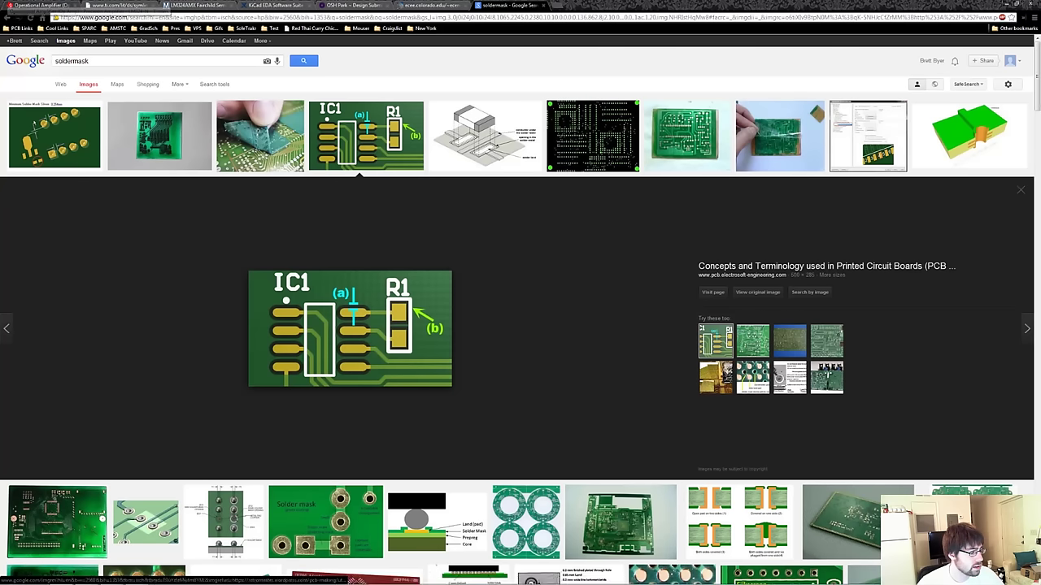
left_click(85, 577)
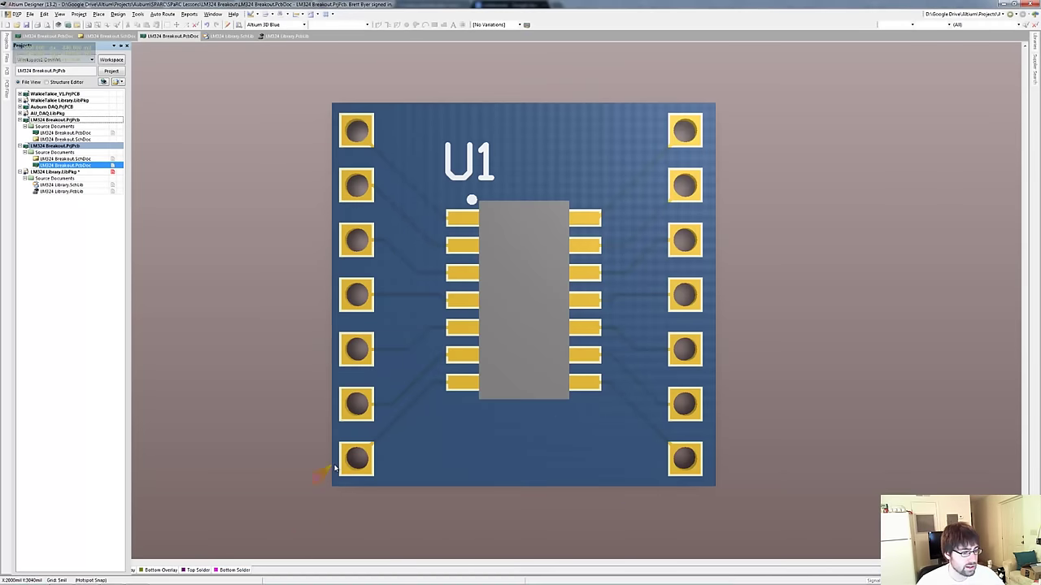
Return to the OSH Park design submission guidelines in Chrome to continue reviewing the Gerber file list.
left_click(61, 578)
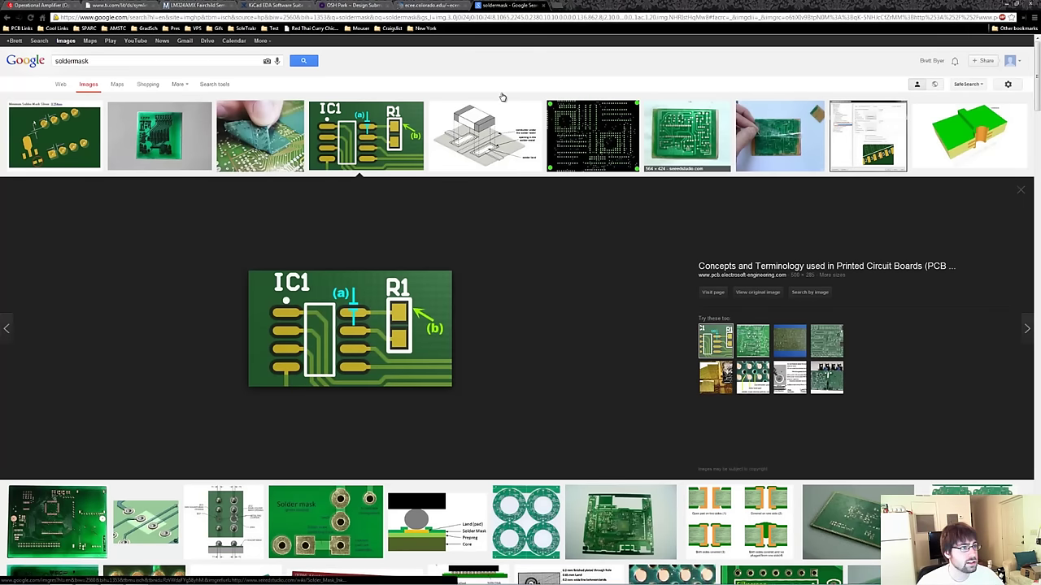
left_click(351, 5)
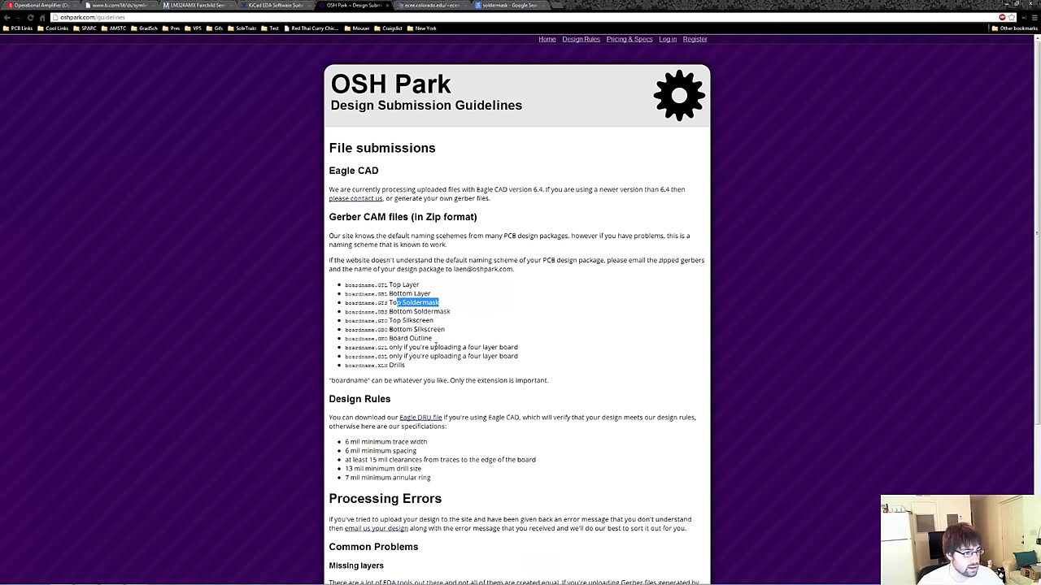
Examine the Board Outline and Drills entries in the OSH Park Gerber file list.
left_click(436, 348)
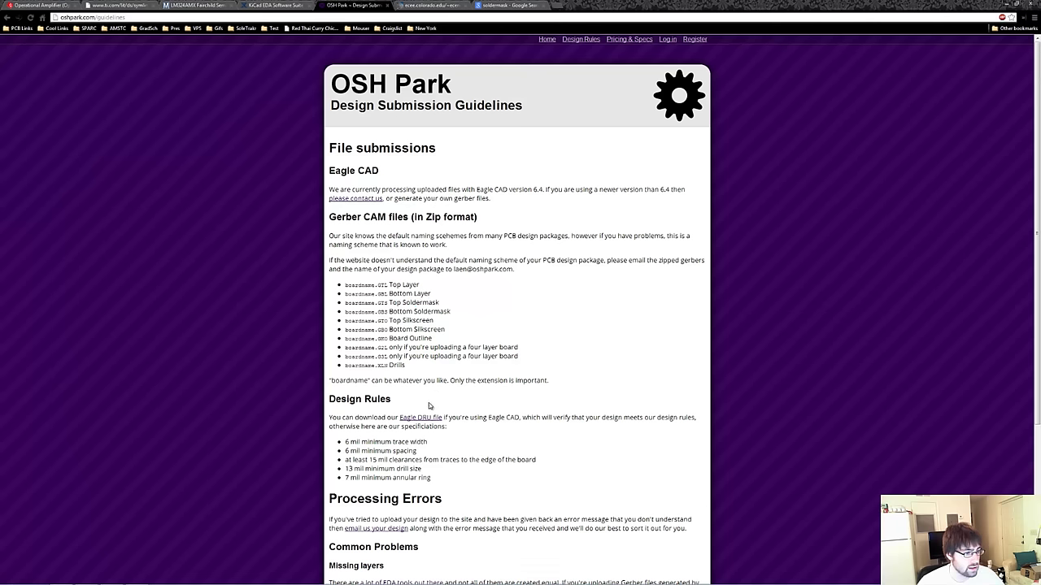
left_click_drag(391, 338, 430, 338)
left_click(400, 337)
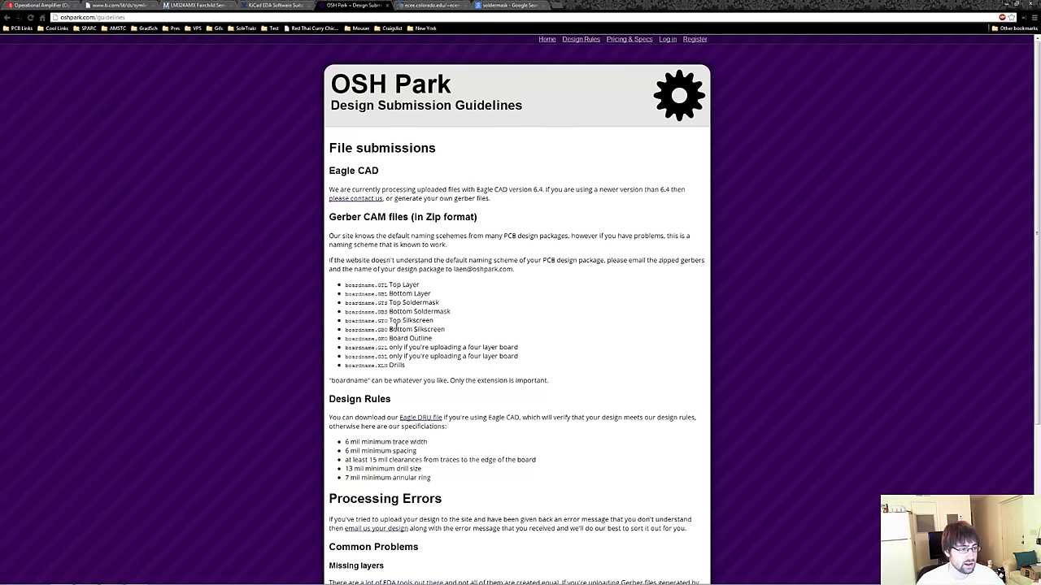
double_click(400, 365)
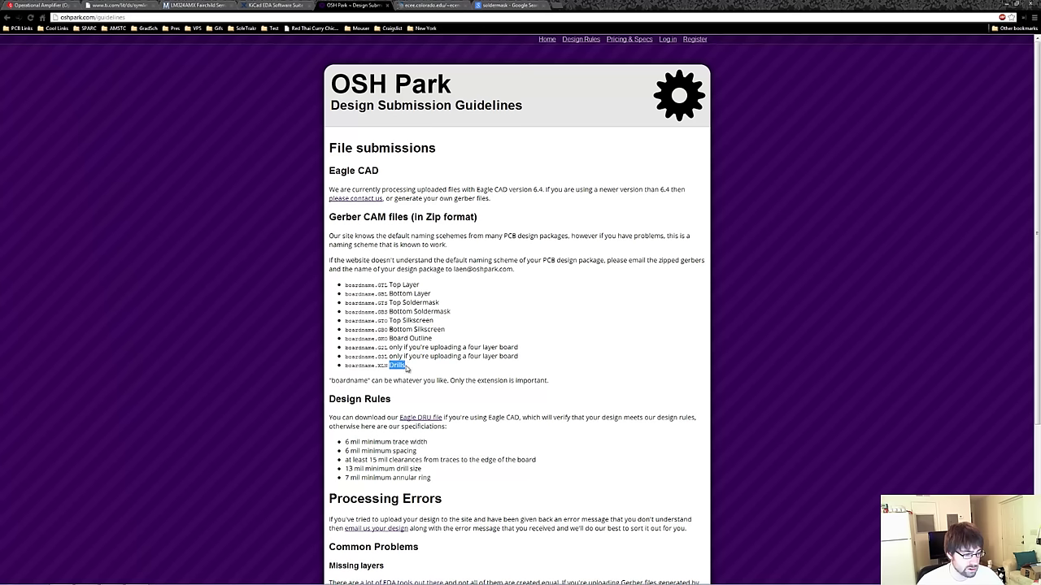
left_click(407, 368)
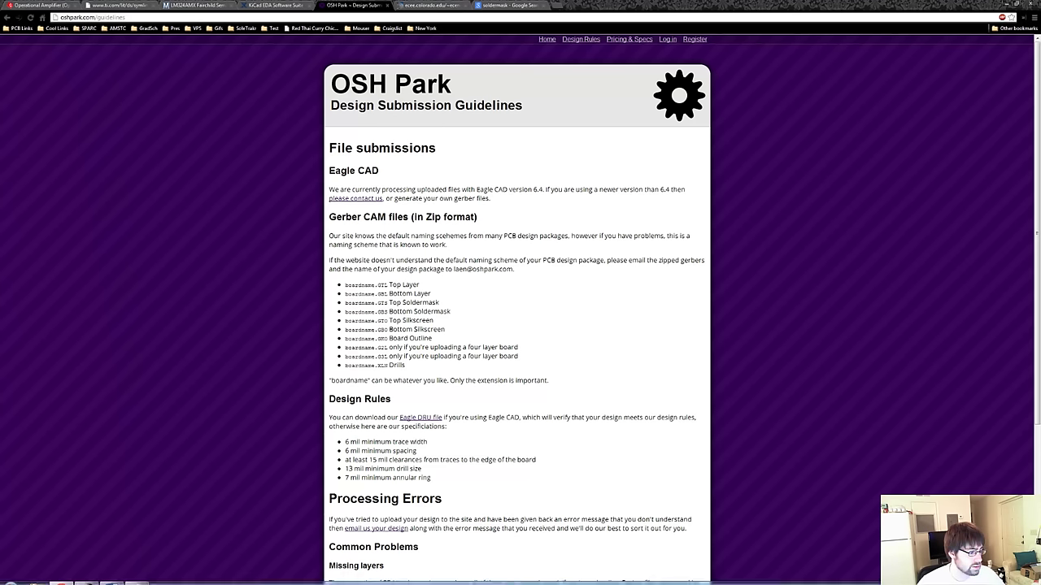
Switch to Altium Designer, display the board in the Altium Standard 2D view, and inspect the board's corner by pad 7 of CONN2.
left_click(89, 577)
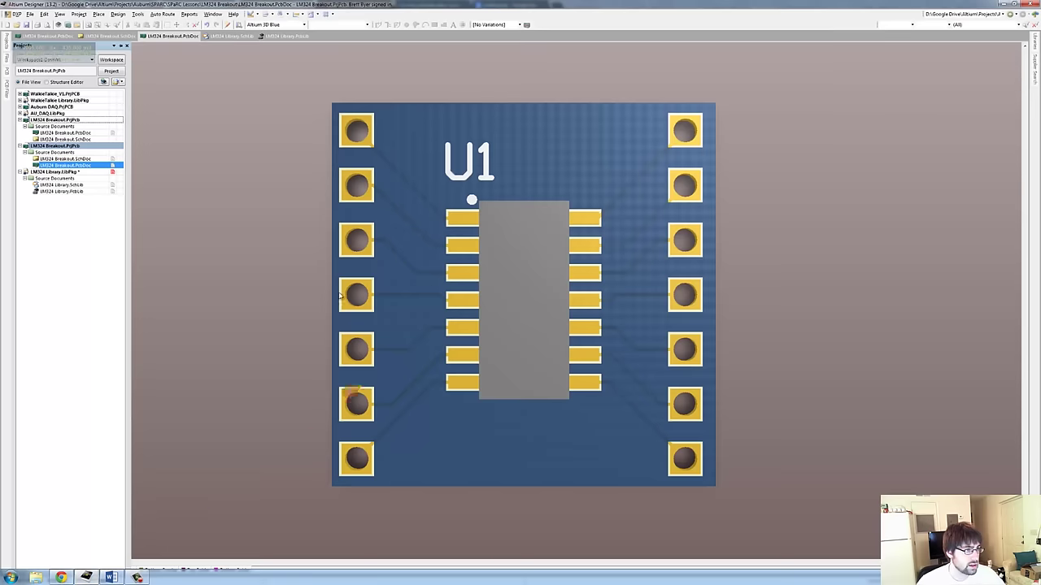
left_click(302, 26)
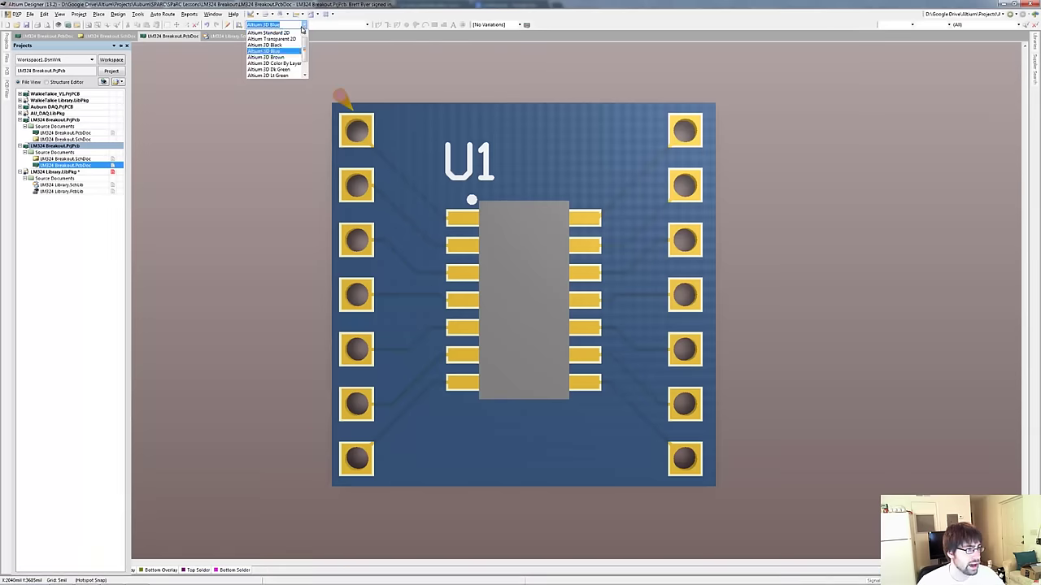
left_click(273, 33)
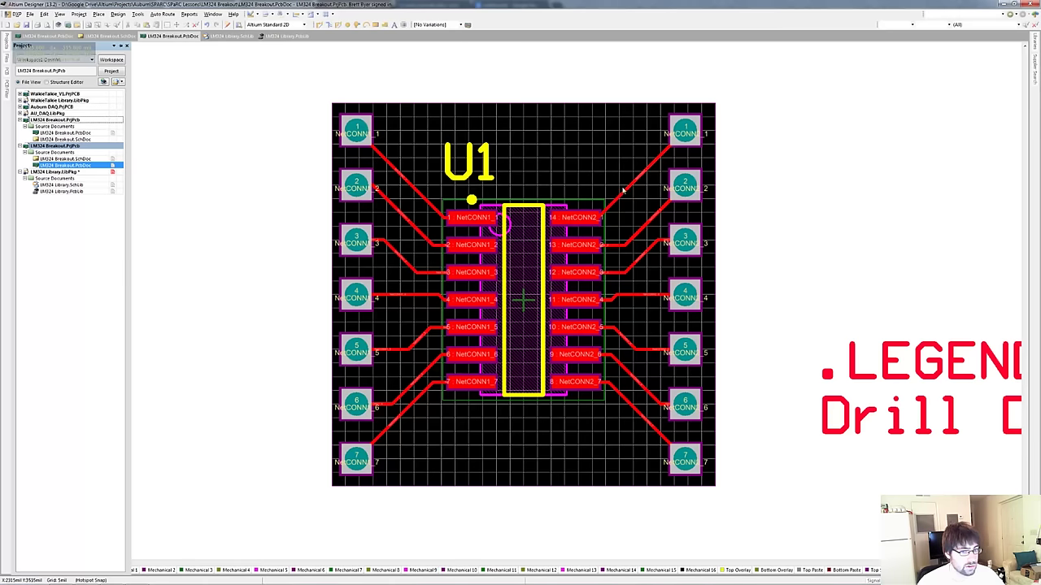
scroll(728, 490, "up", 6, "ctrl")
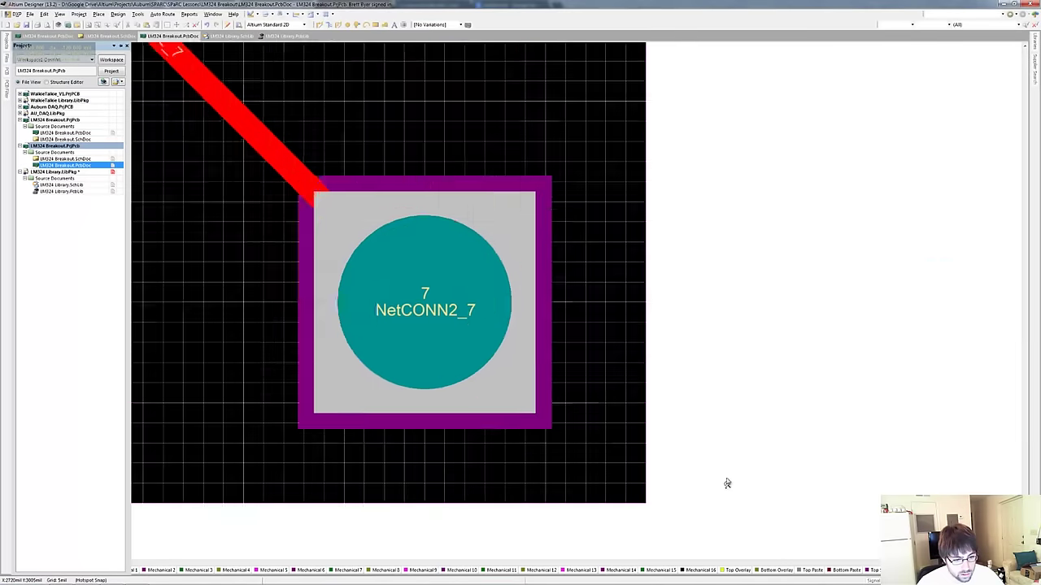
scroll(727, 486, "down", 3, "ctrl")
scroll(727, 487, "down", 5, "ctrl")
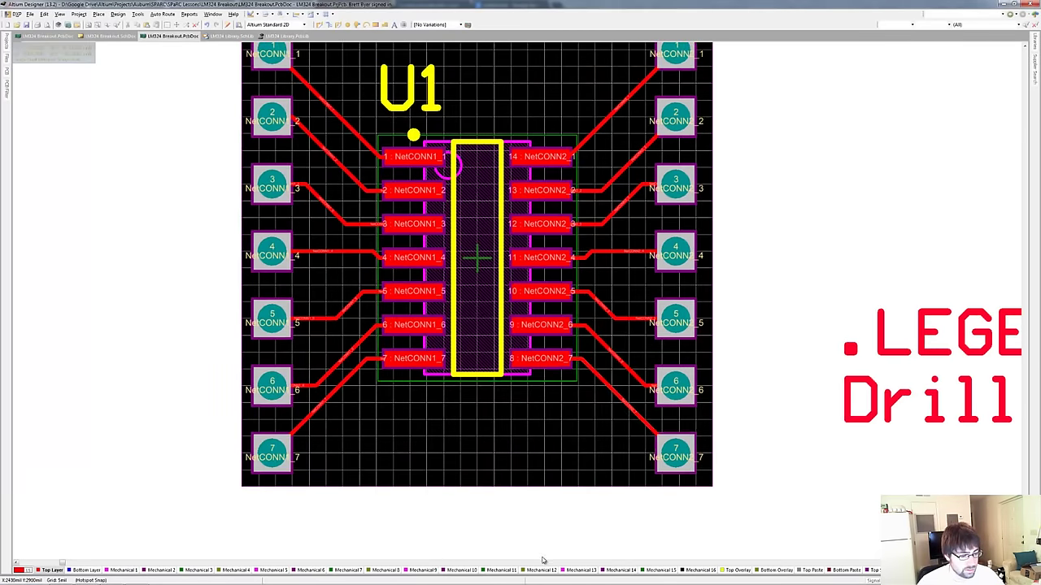
left_click(581, 570)
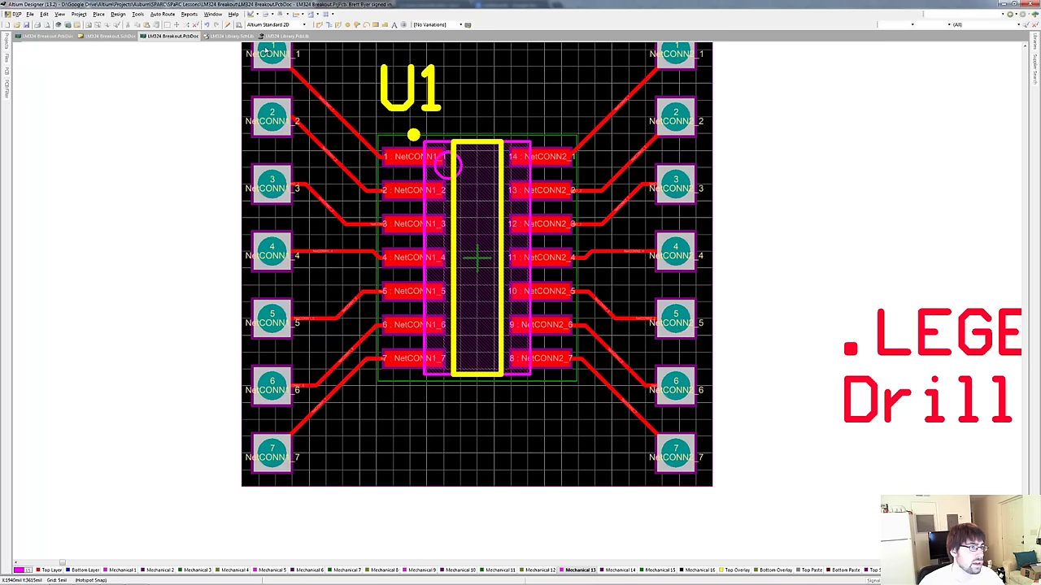
scroll(239, 109, "up", 1)
left_click(319, 25)
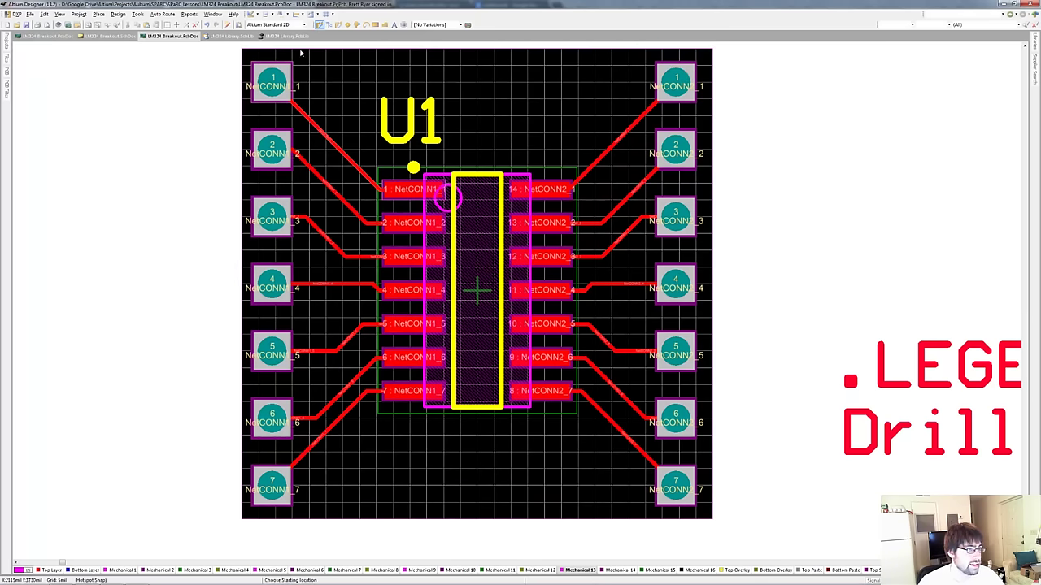
left_click(241, 49)
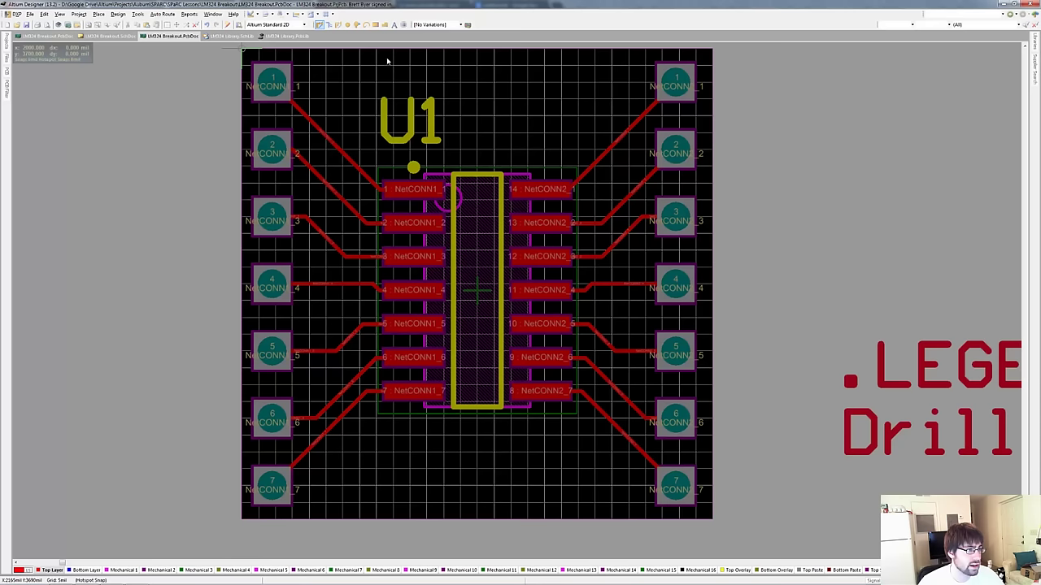
right_click(509, 70)
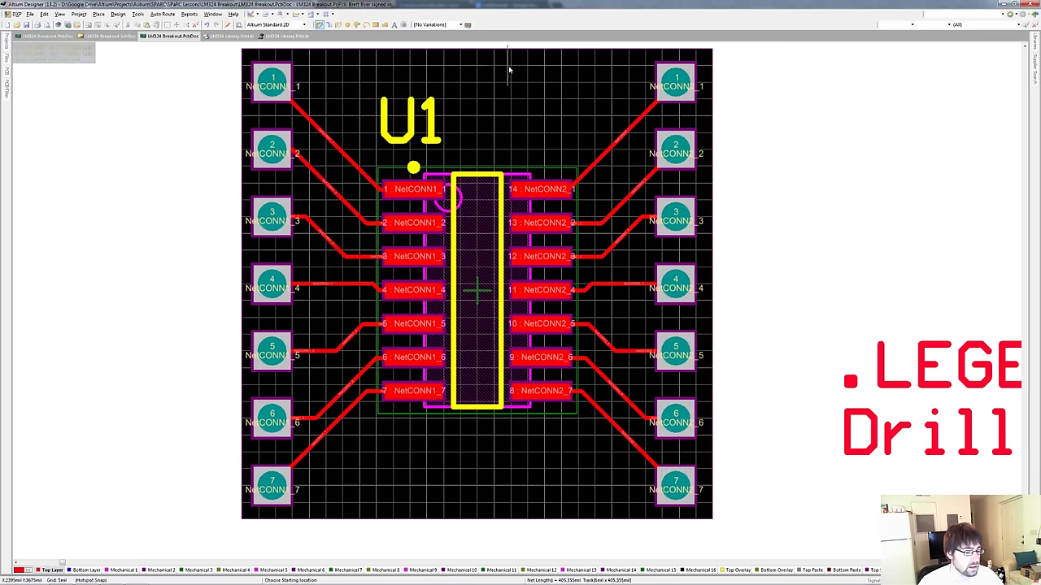
left_click(582, 570)
left_click(328, 26)
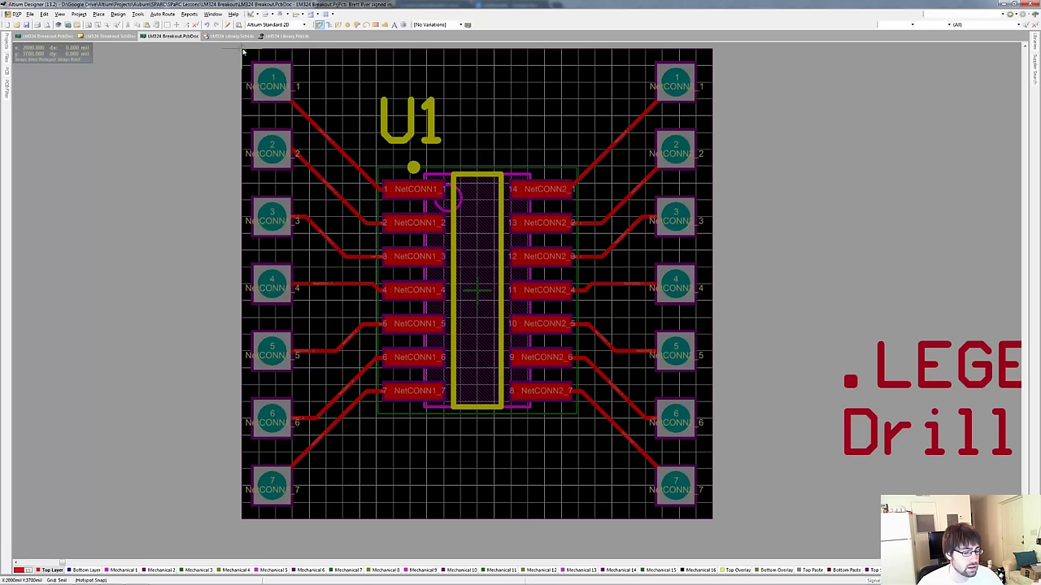
left_click(270, 77)
key("Escape")
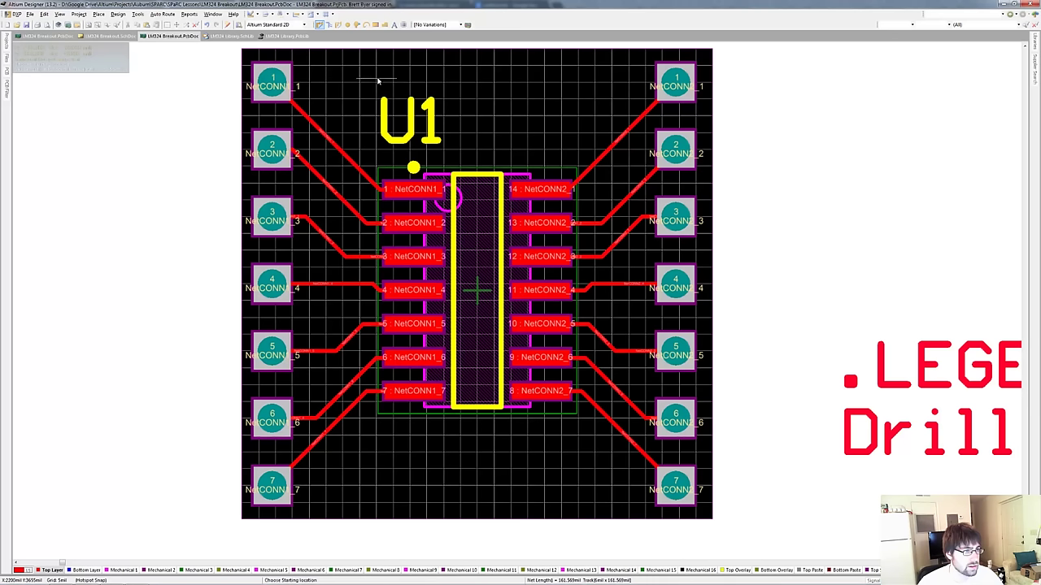
Draw a closed outline with lines on the Mechanical 13 layer along all four edges of the 700 by 700 mil board.
left_click(566, 573)
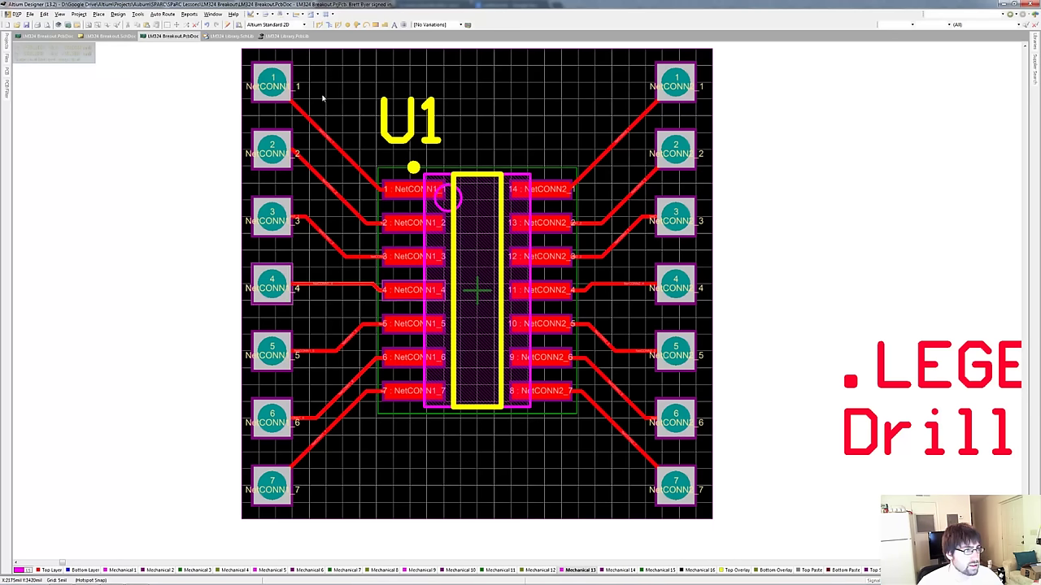
left_click(319, 25)
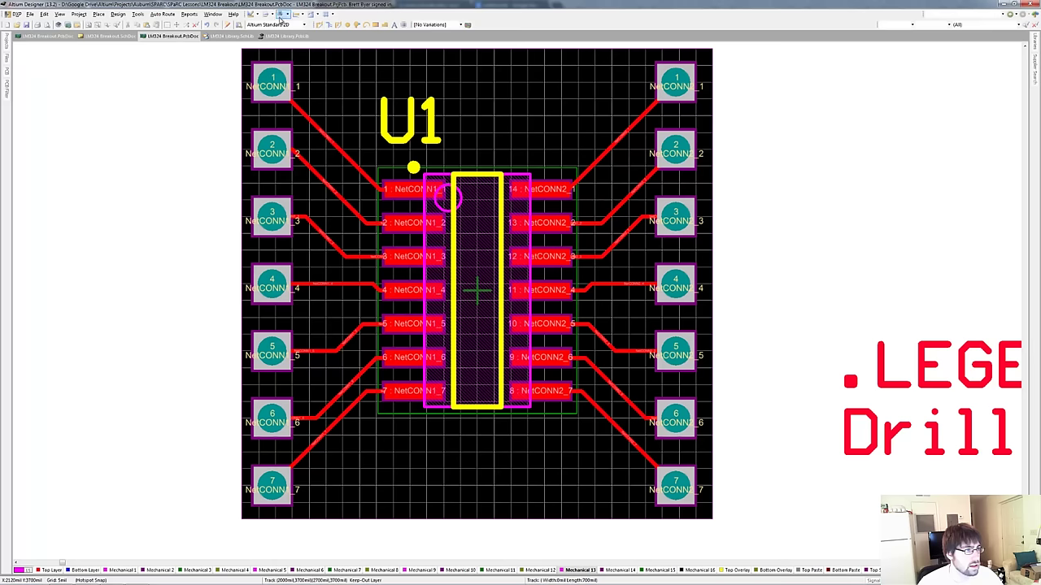
left_click(240, 49)
scroll(366, 77, "up", 5)
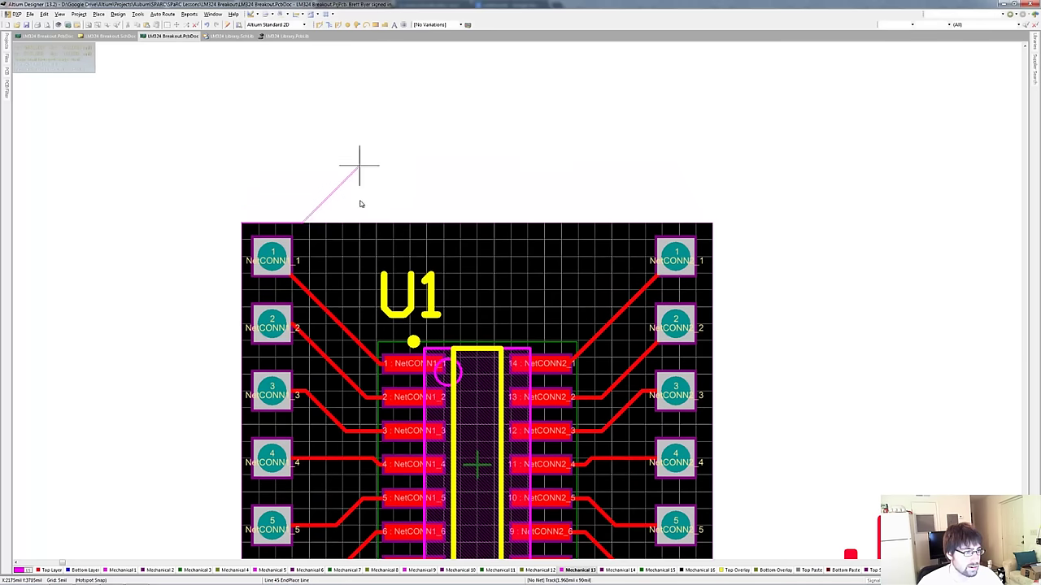
left_click(714, 223)
scroll(717, 293, "down", 5)
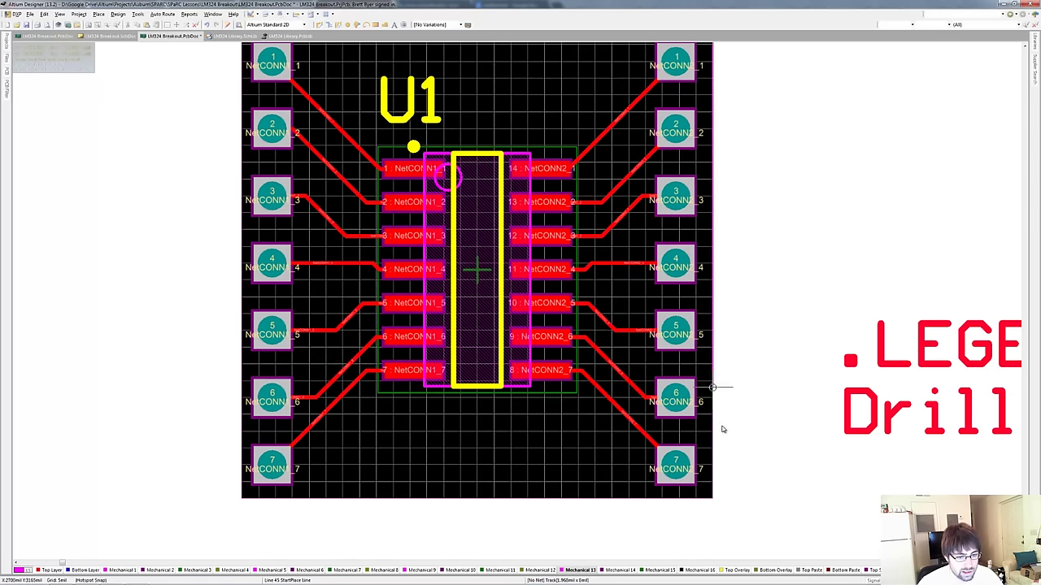
left_click(712, 503)
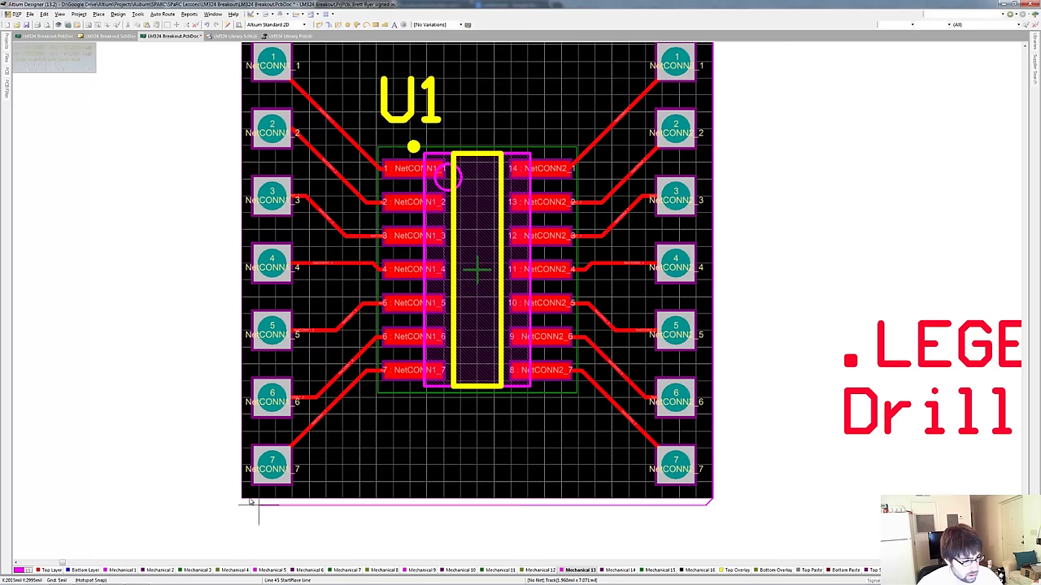
left_click(242, 499)
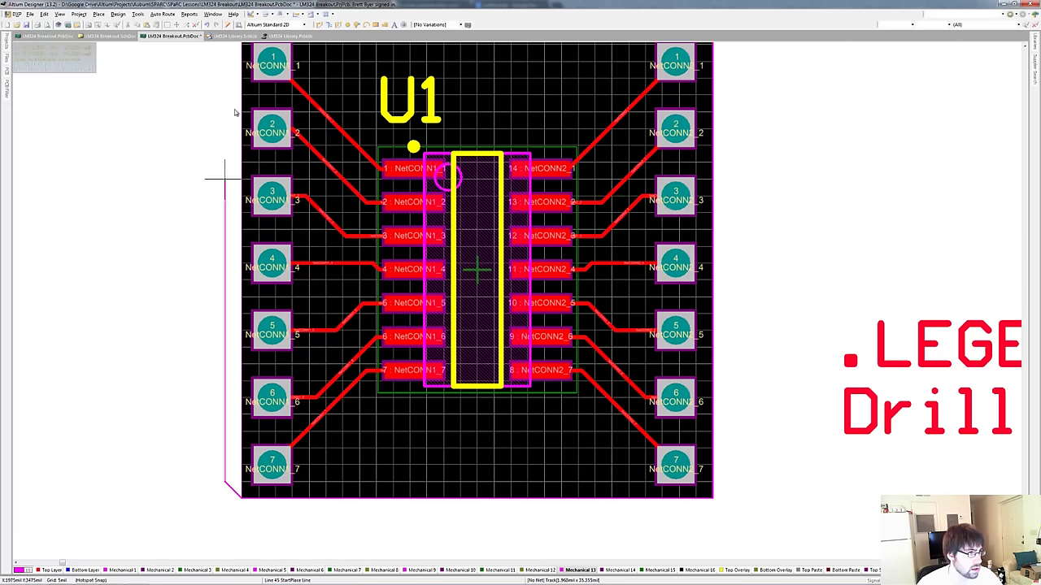
left_click(241, 60)
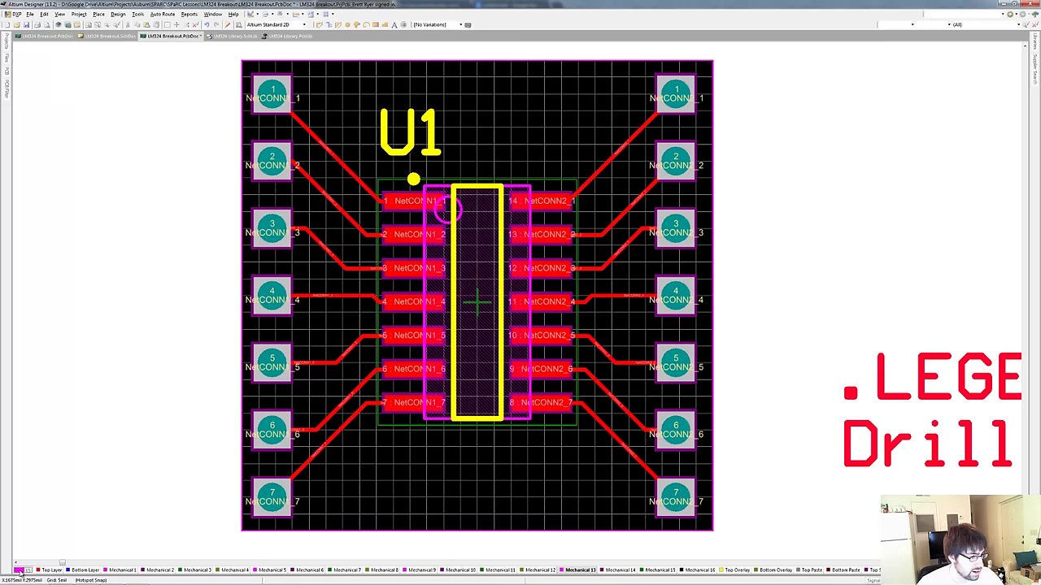
Hide all layers except Mechanical 13 in the view configuration and save the PCB document.
left_click(19, 572)
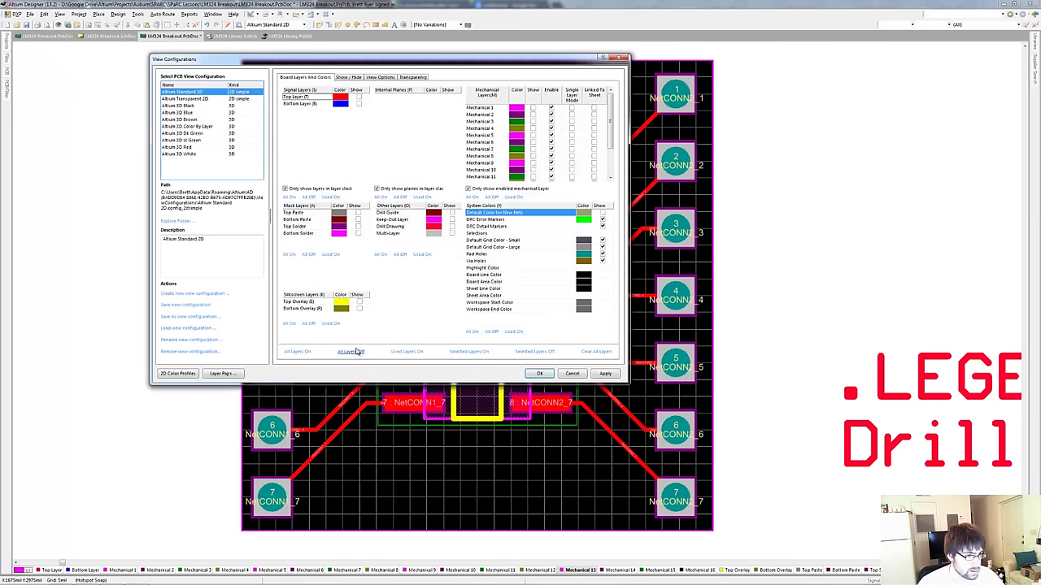
scroll(613, 143, "down", 1)
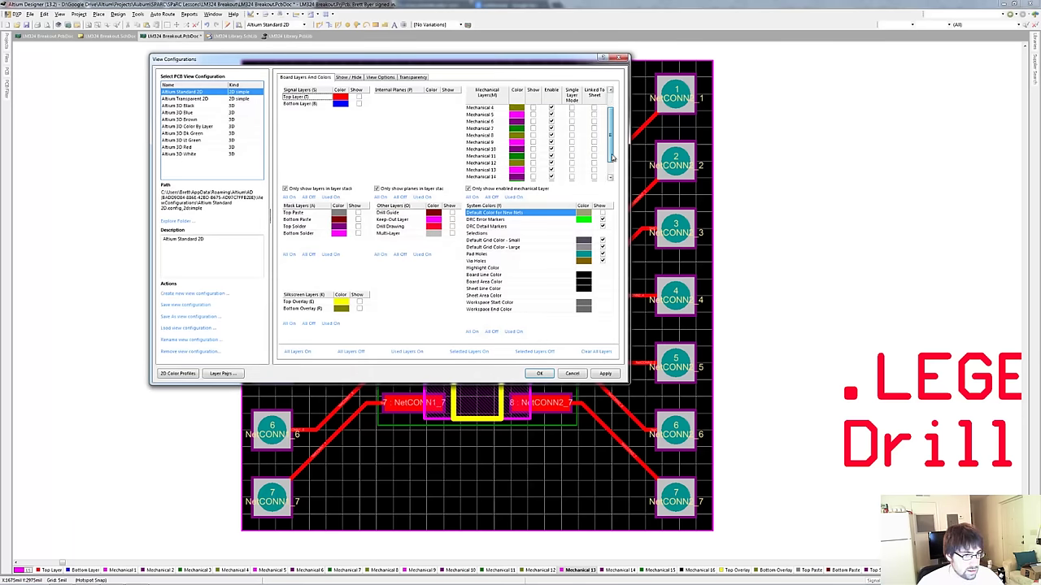
left_click(533, 170)
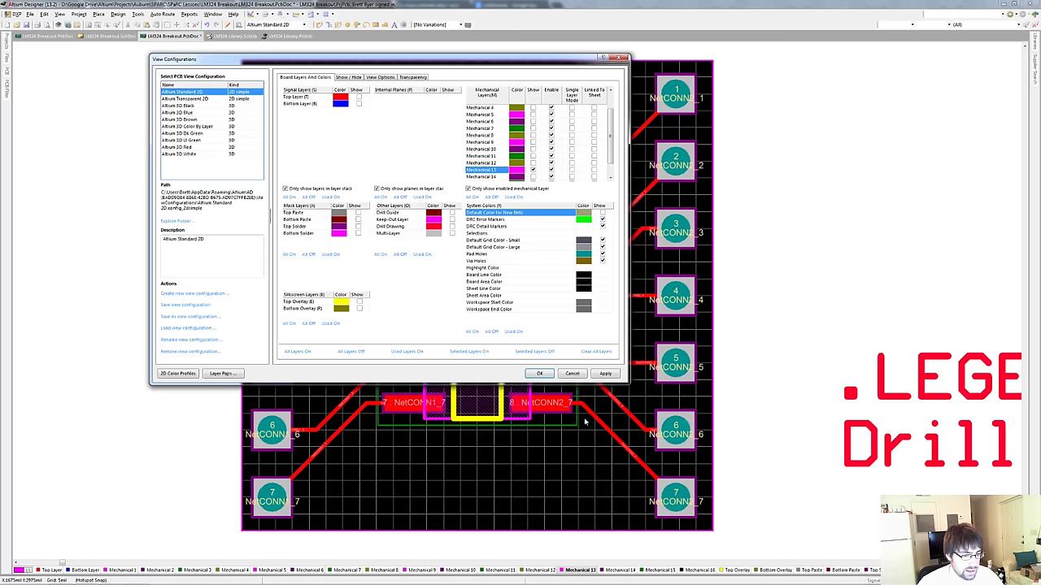
left_click(606, 374)
left_click(539, 373)
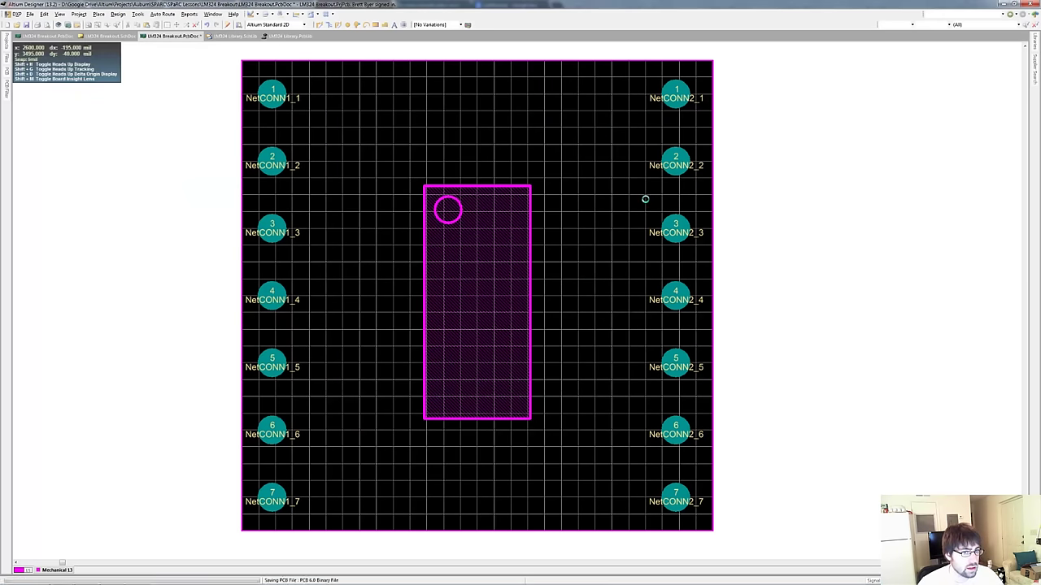
left_click(30, 15)
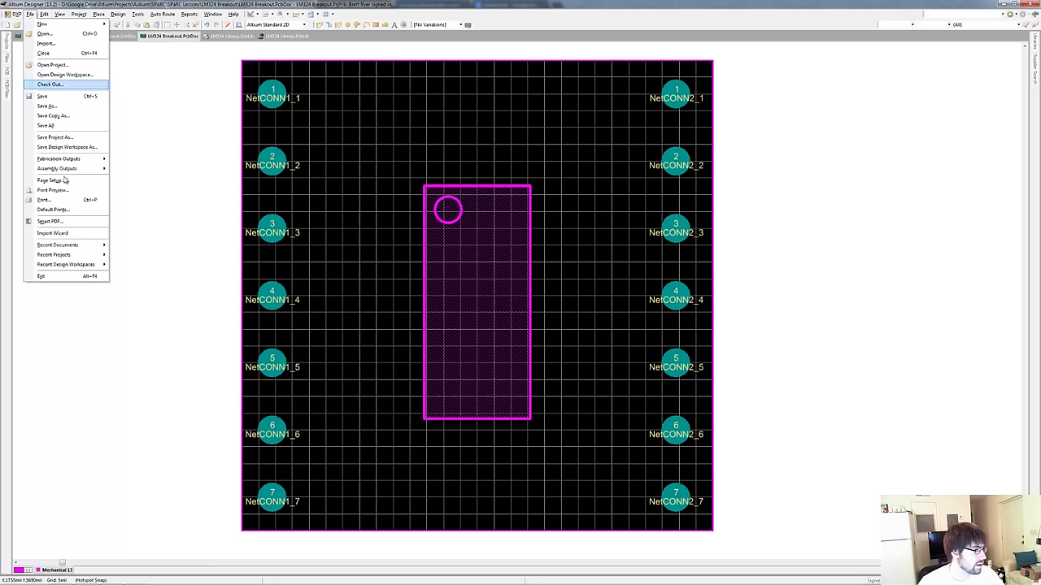
mouse_move(73, 164)
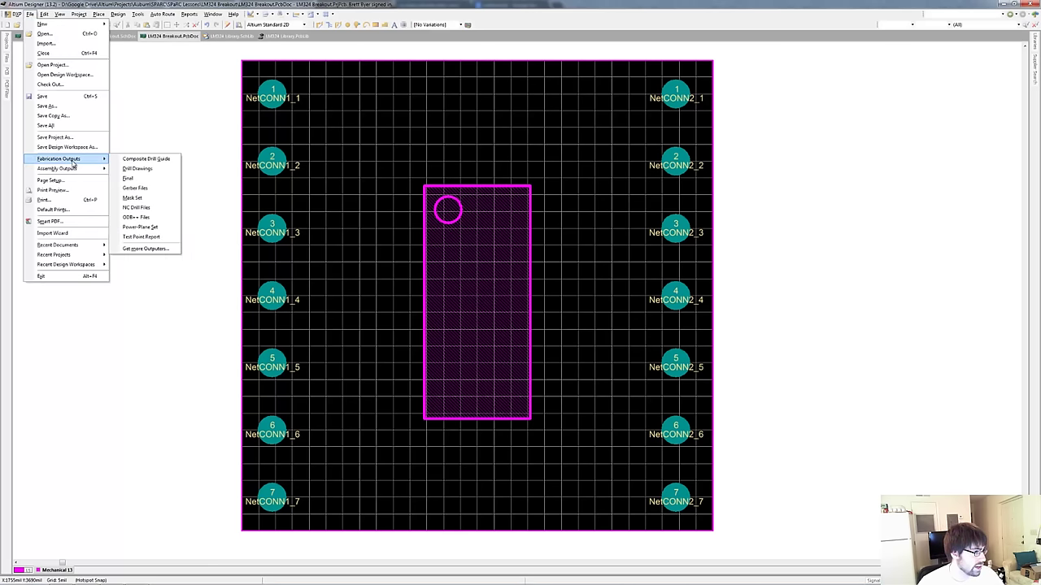
left_click(151, 189)
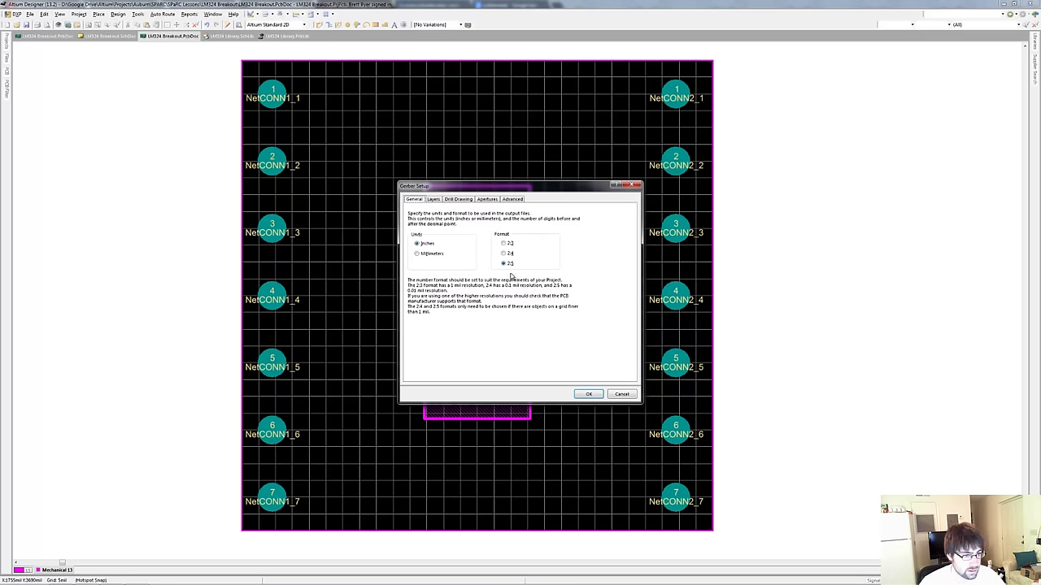
left_click(433, 199)
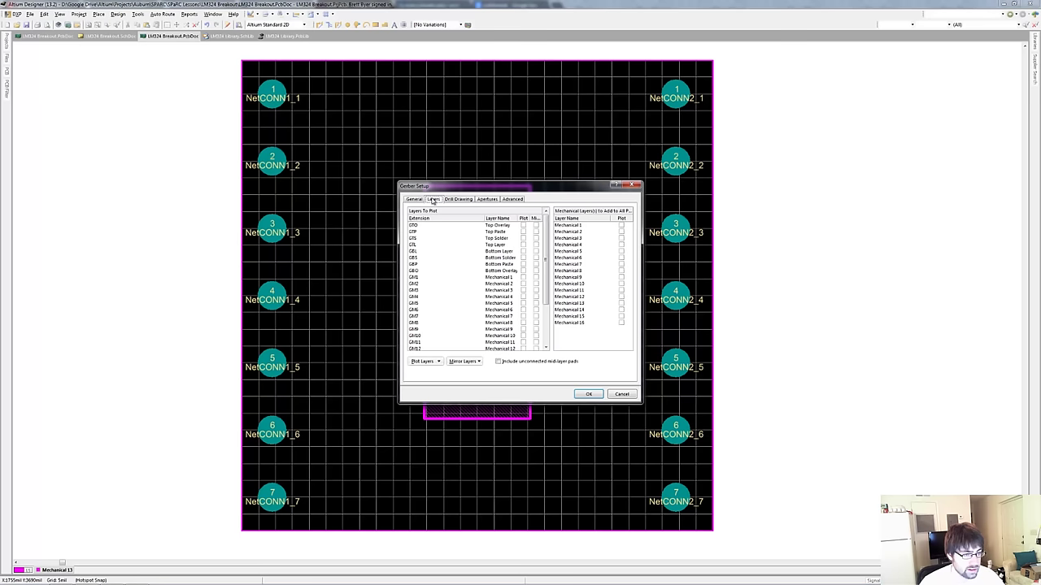
left_click(621, 395)
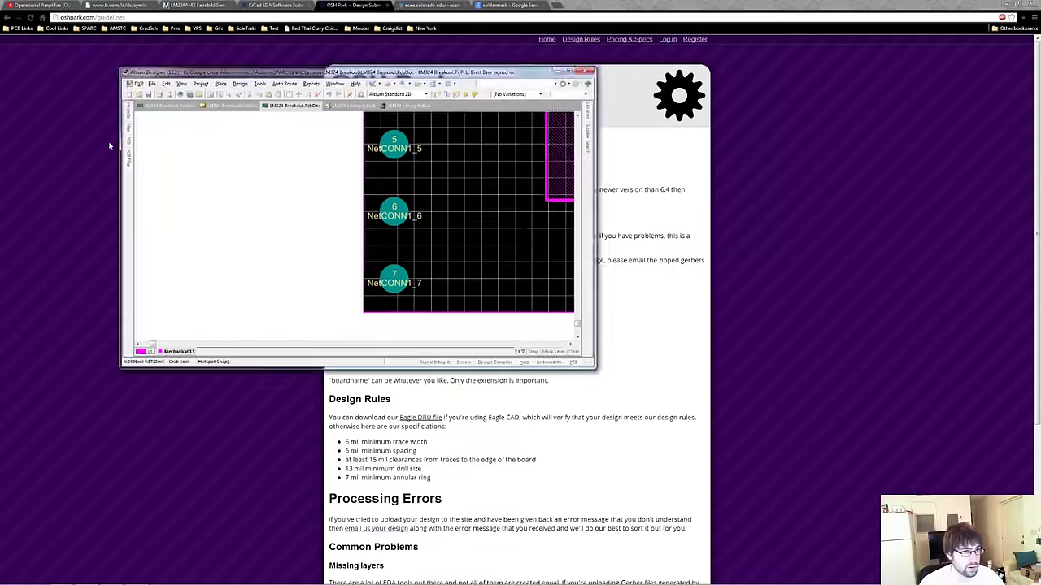
Arrange the Altium Designer PCB window and the OSH Park guidelines window side by side.
key("super+Left")
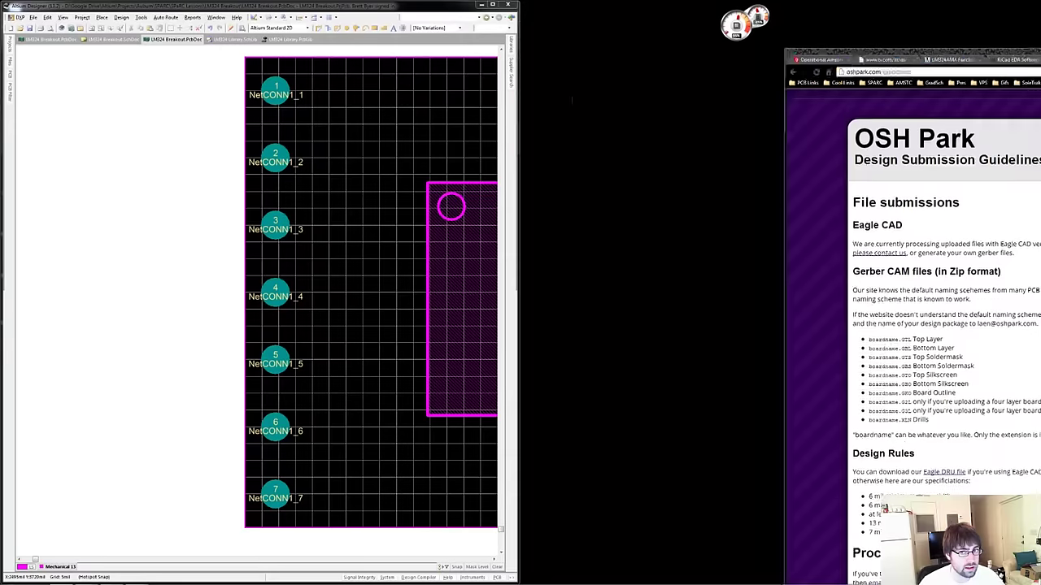
left_click_drag(1040, 59, 732, 78)
key("super+Right")
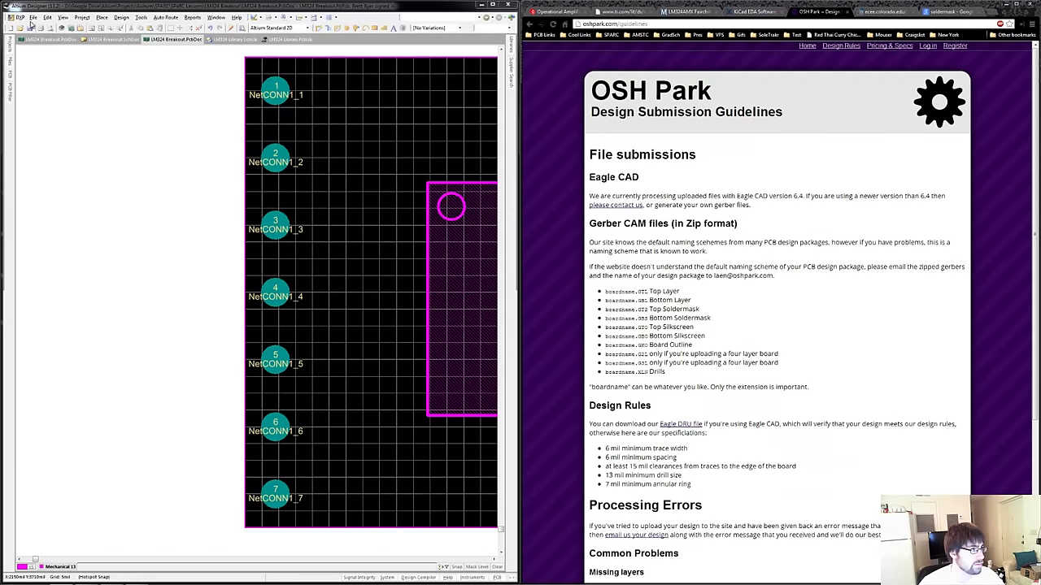
Set up the Gerber output to plot Top Overlay, Top Solder, Top Layer, Bottom Layer, Bottom Solder and Bottom Overlay.
left_click(33, 17)
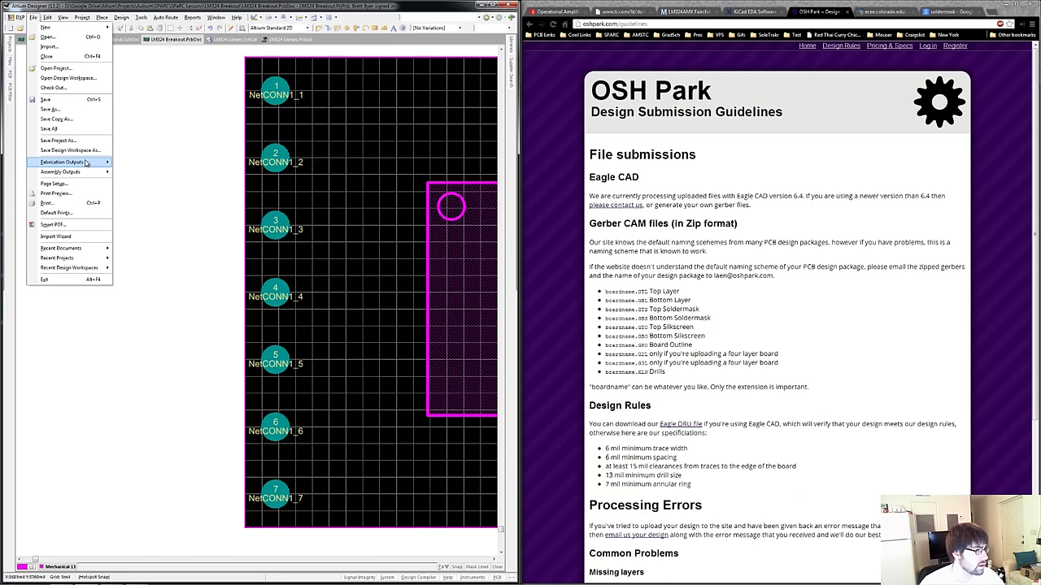
mouse_move(85, 163)
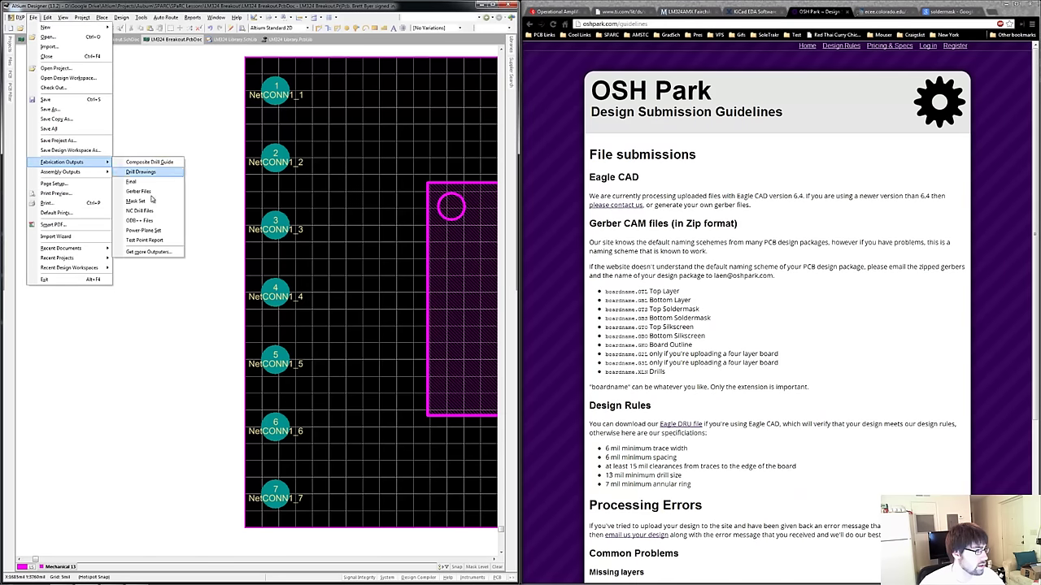
left_click(145, 193)
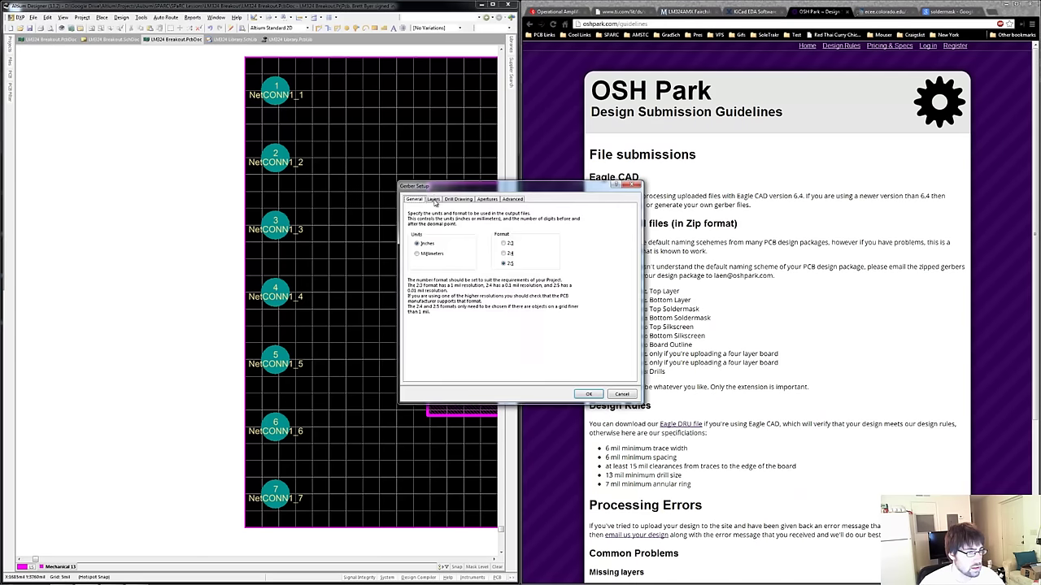
left_click(433, 199)
left_click_drag(435, 187, 311, 196)
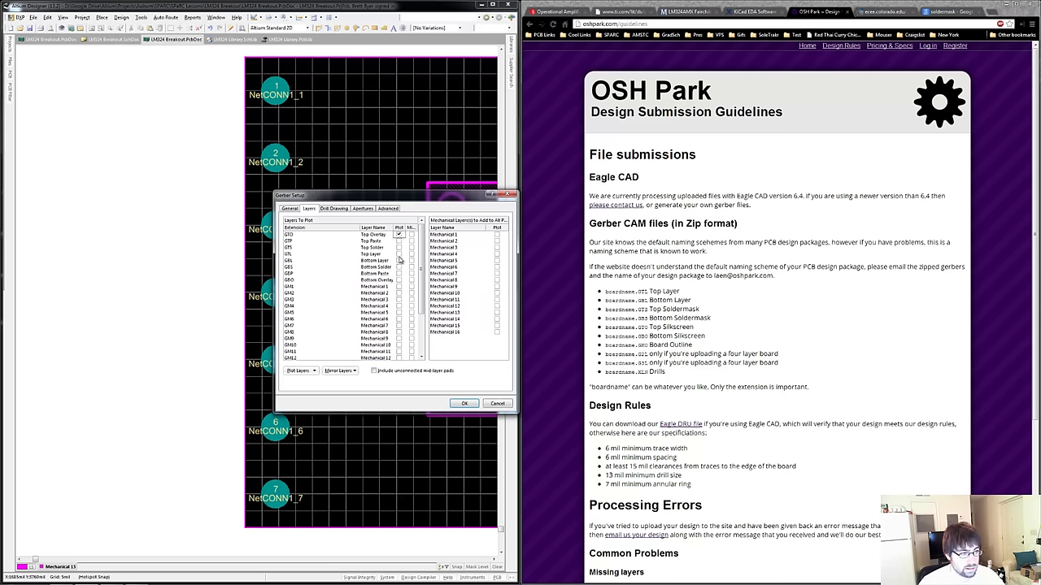
left_click(398, 248)
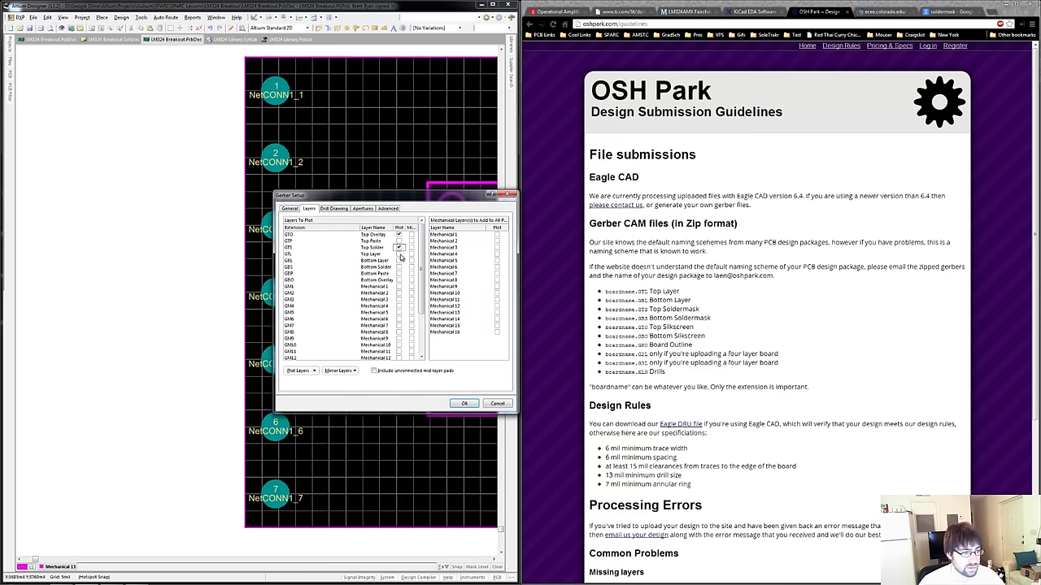
left_click(400, 254)
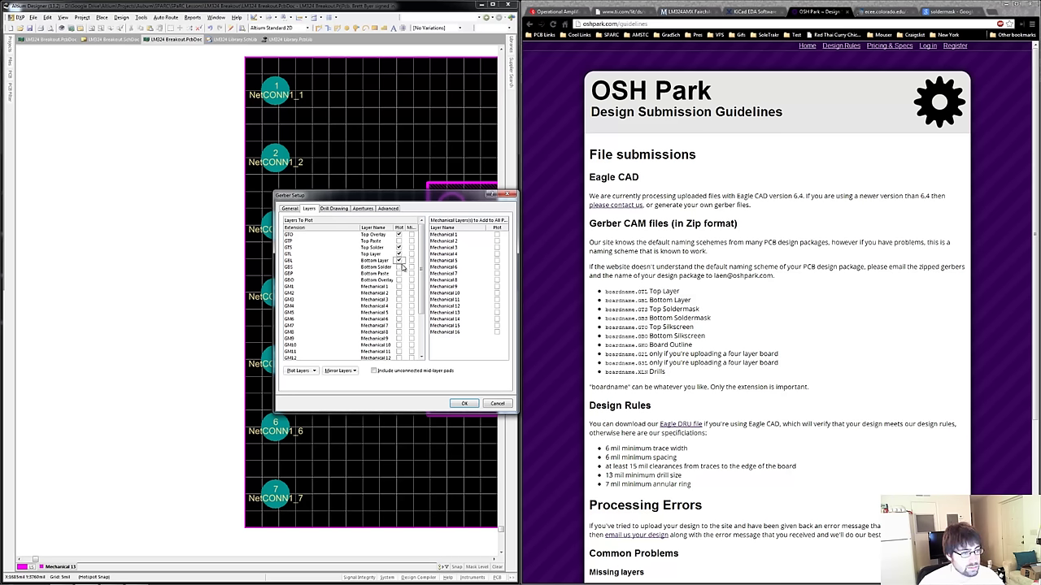
left_click(399, 266)
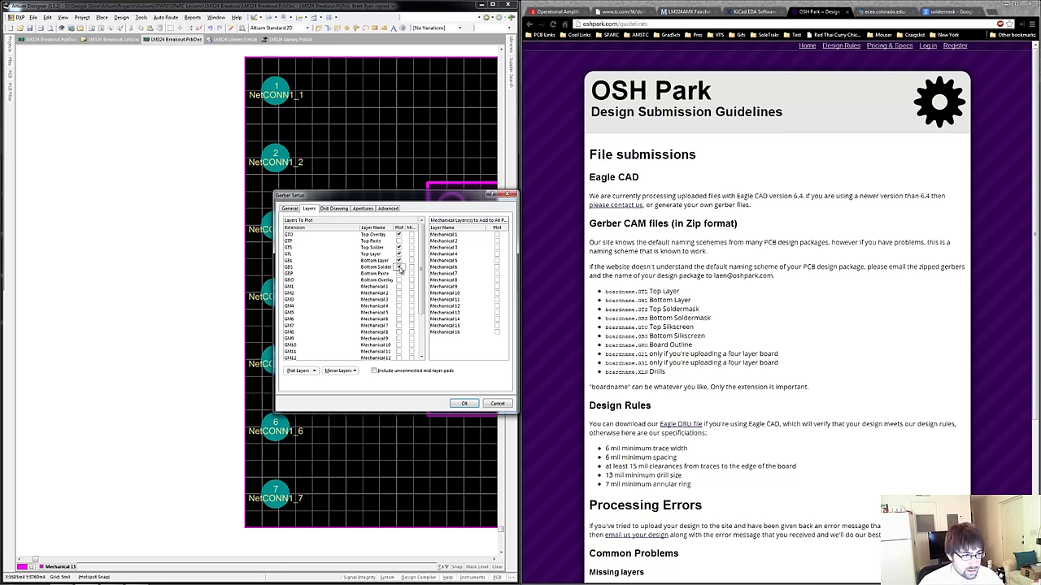
left_click(399, 279)
Add Mechanical 13 to the plotted layers and generate the Gerber files.
left_click_drag(422, 294, 423, 315)
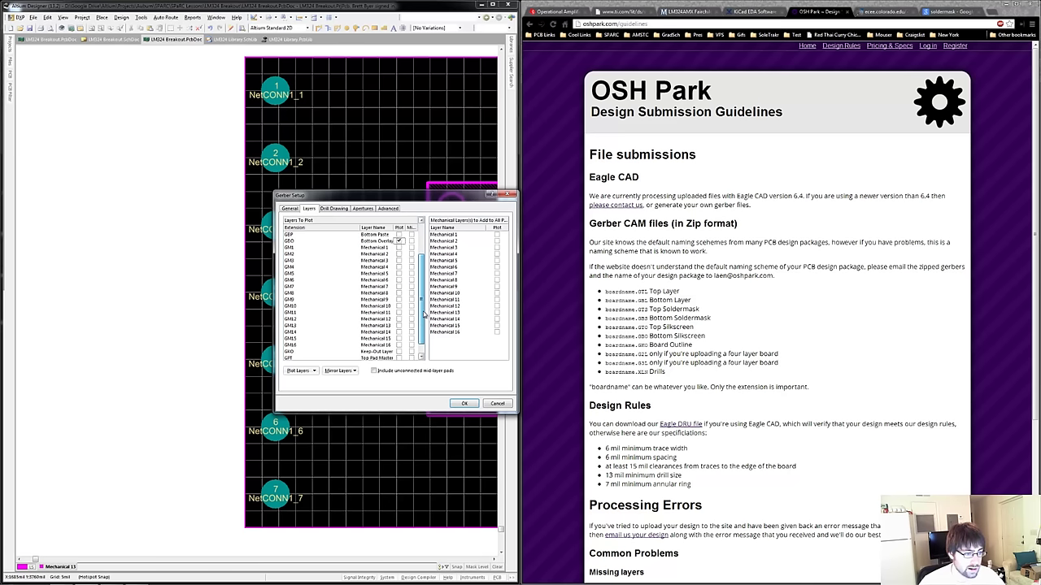
left_click(400, 326)
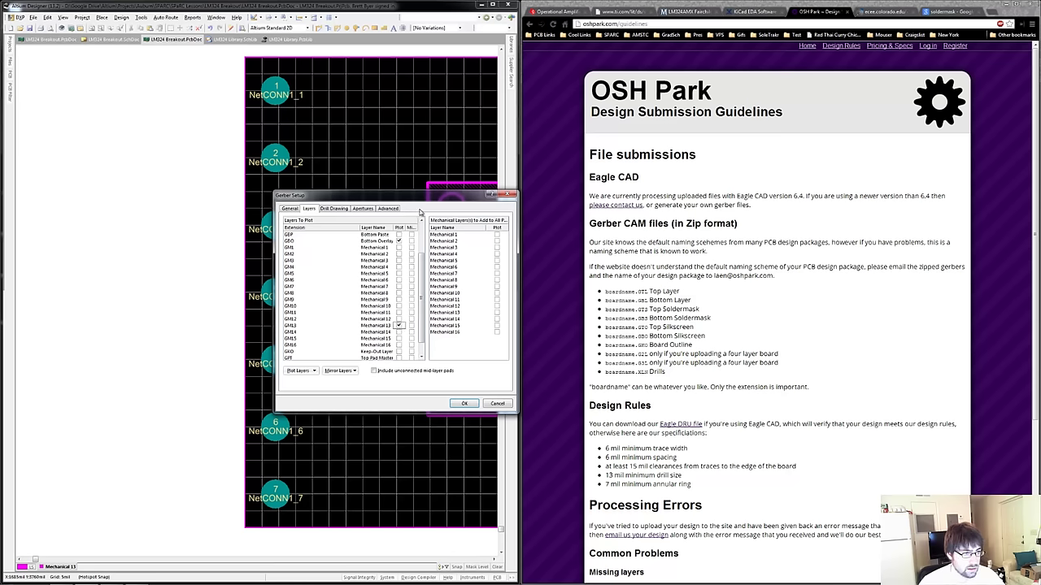
left_click(457, 403)
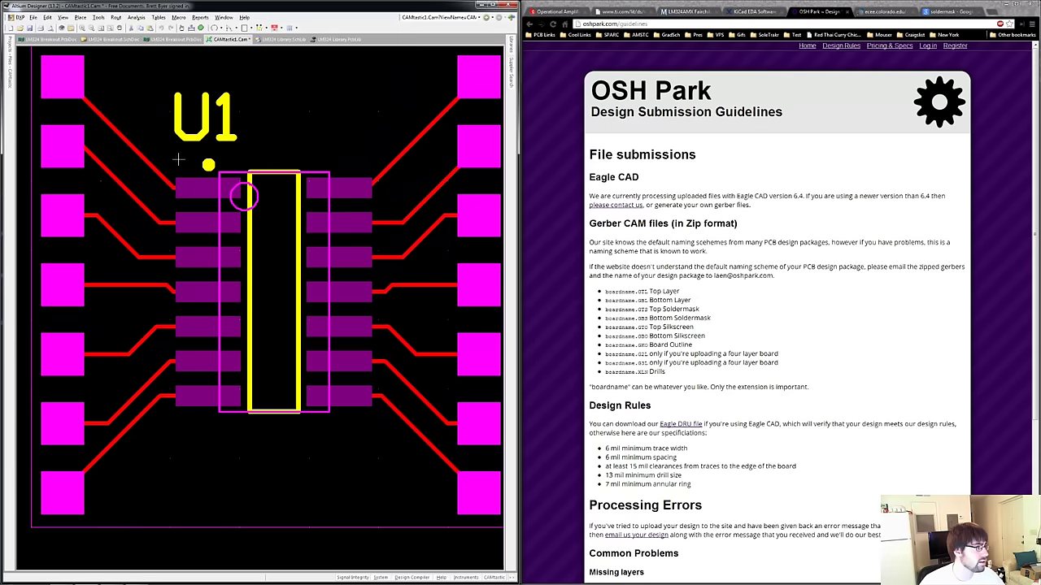
left_click(34, 18)
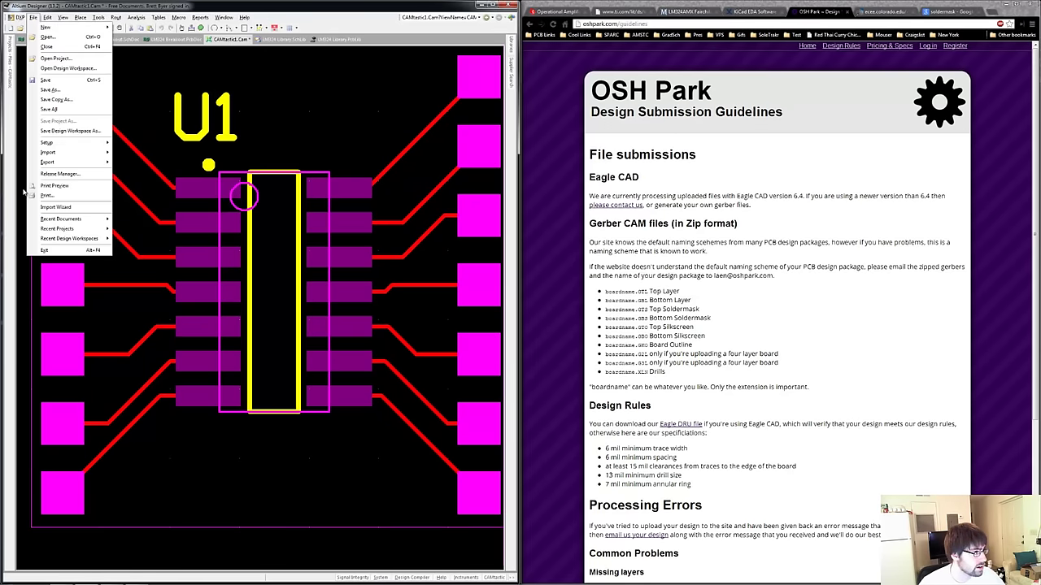
mouse_move(68, 162)
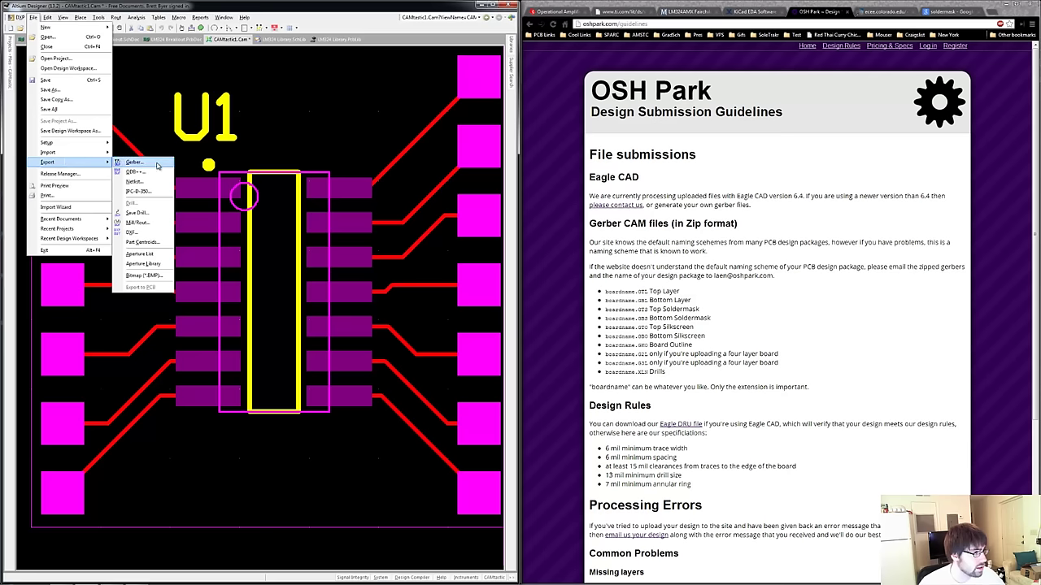
left_click(130, 147)
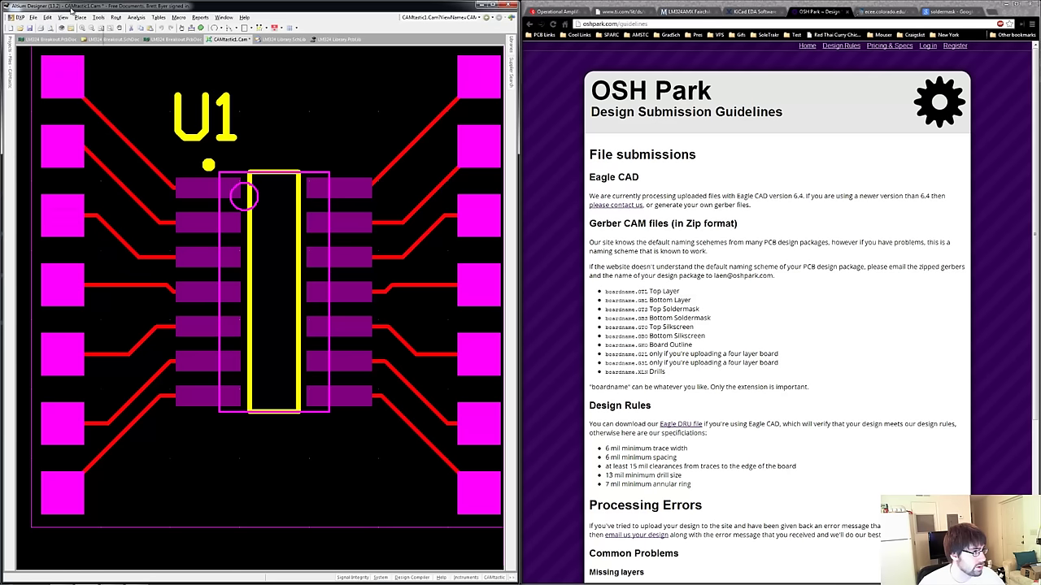
Return to the LM324 Breakout PCB document and make all its layers visible again in the view configuration.
left_click(166, 40)
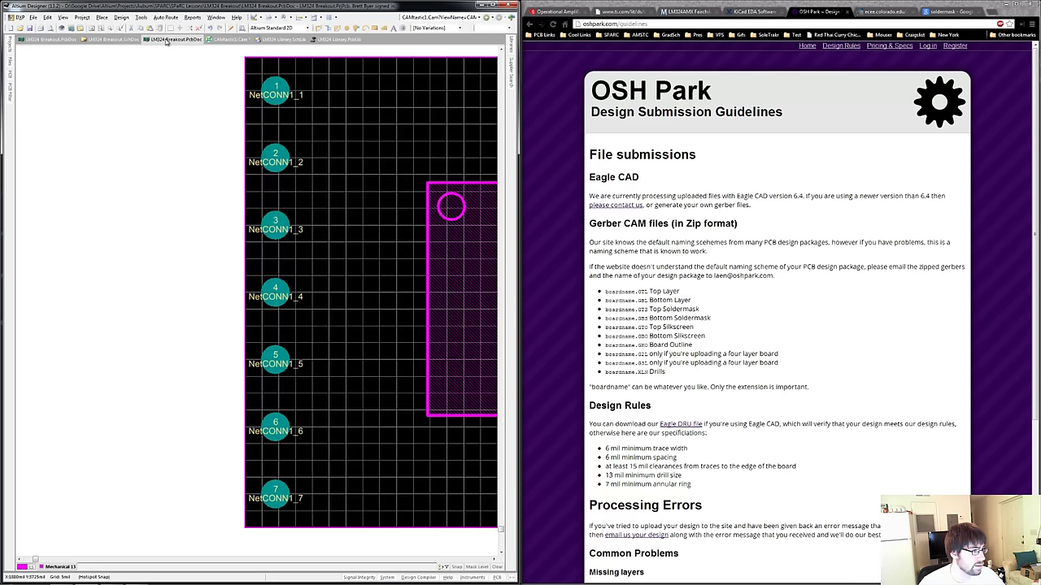
scroll(294, 136, "up", 2, "ctrl")
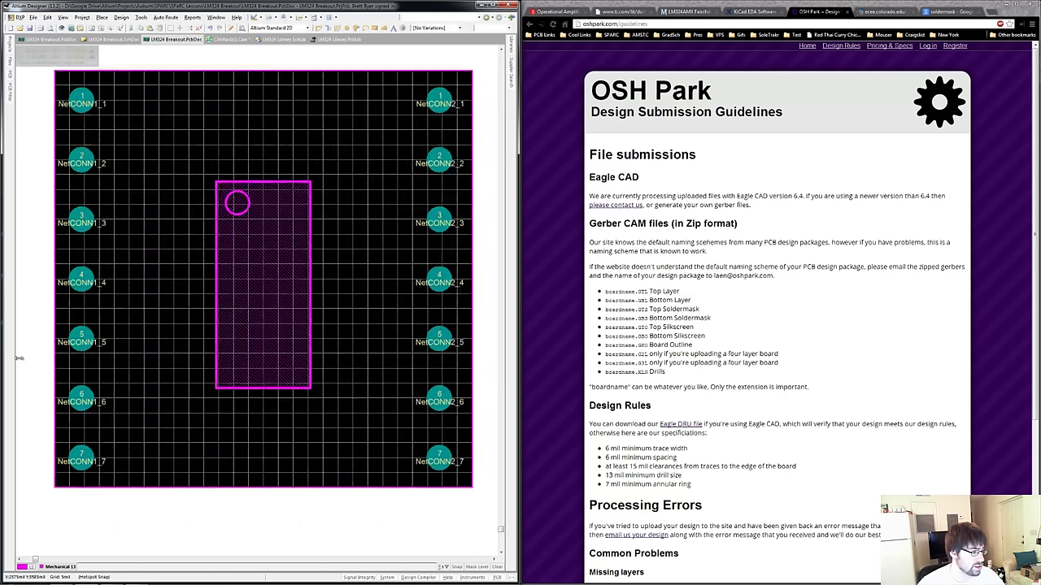
left_click(29, 568)
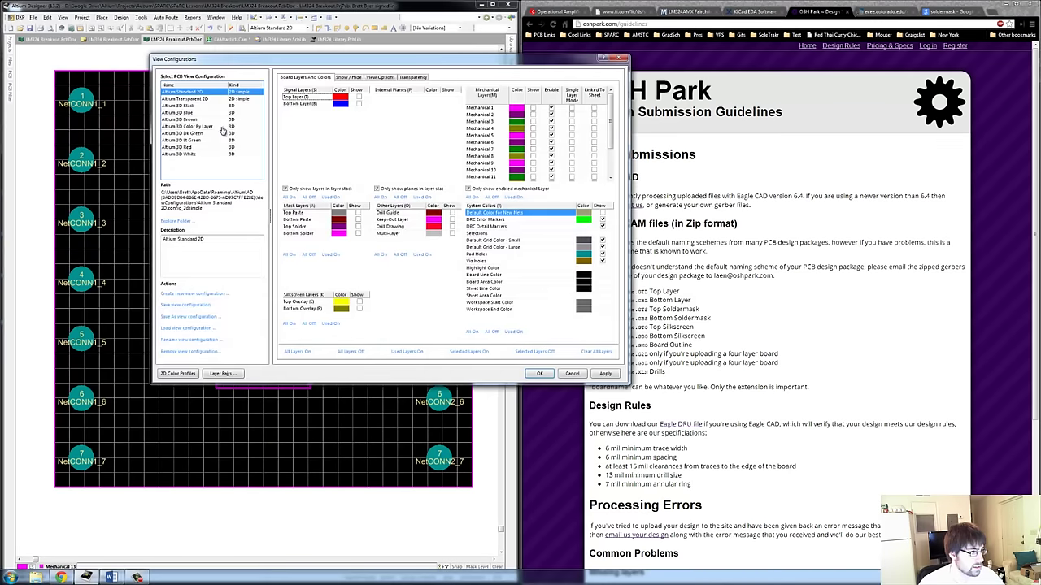
left_click(539, 374)
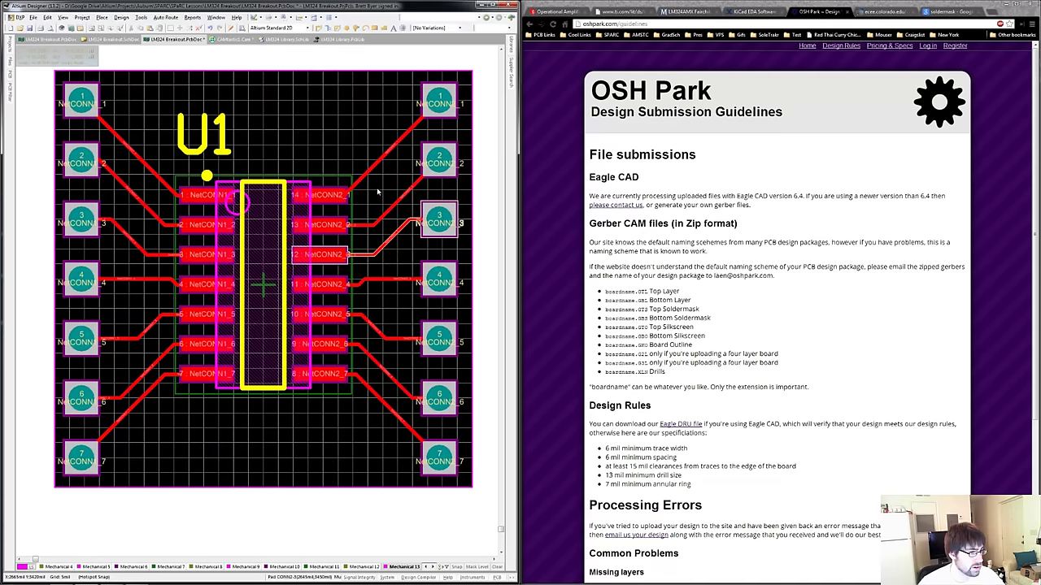
left_click(35, 16)
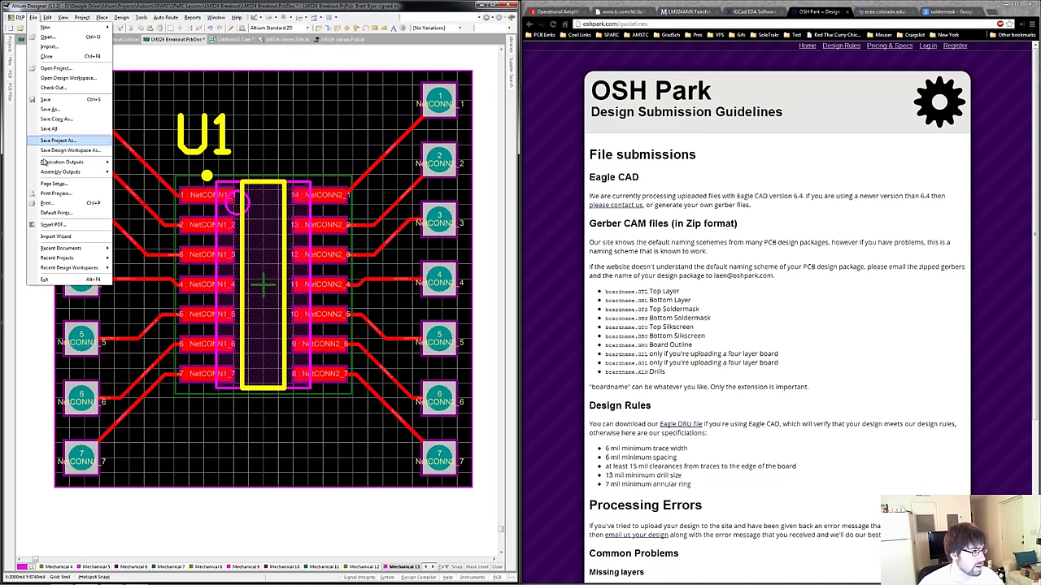
left_click(141, 175)
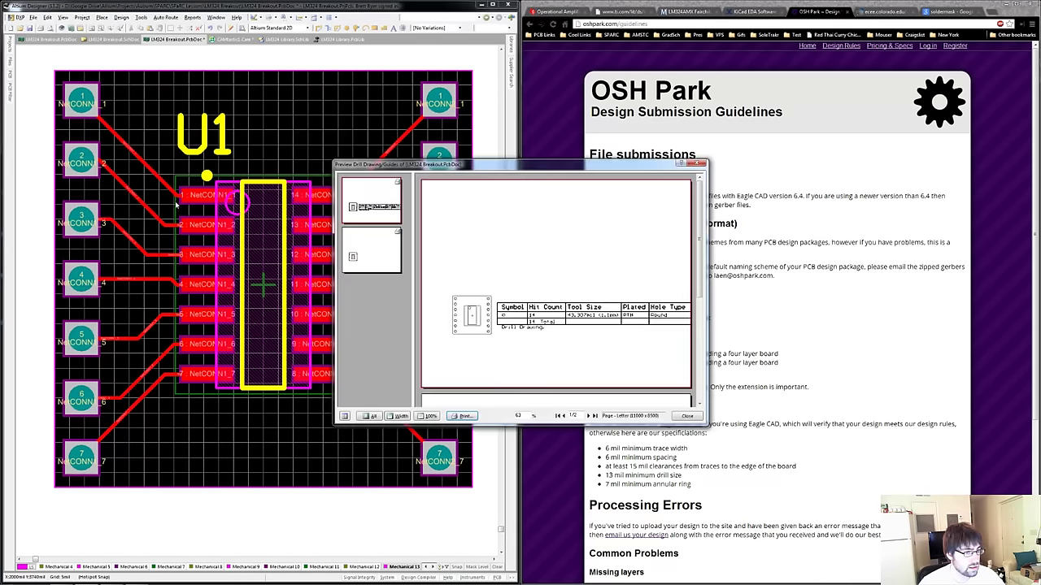
left_click(698, 163)
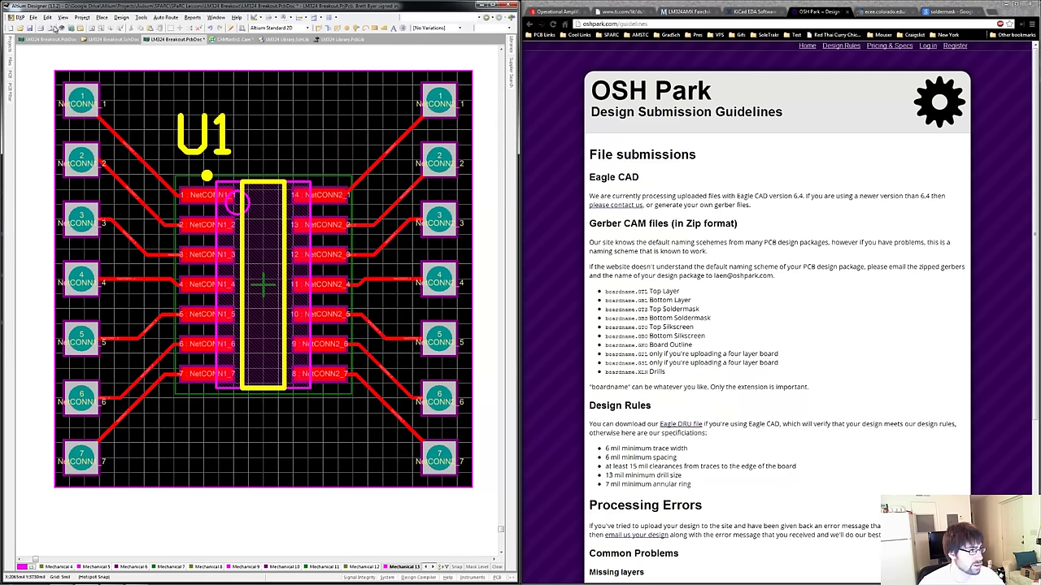
Generate the board's NC Drill files in inches with 2:5 format and suppressed trailing zeroes, accepting the drill data import settings.
left_click(32, 17)
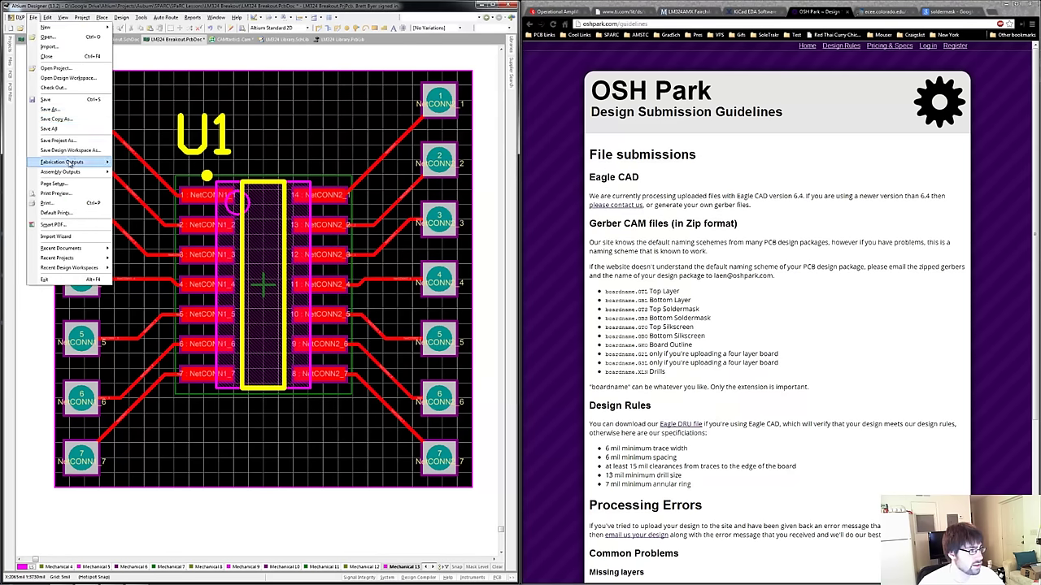
mouse_move(102, 166)
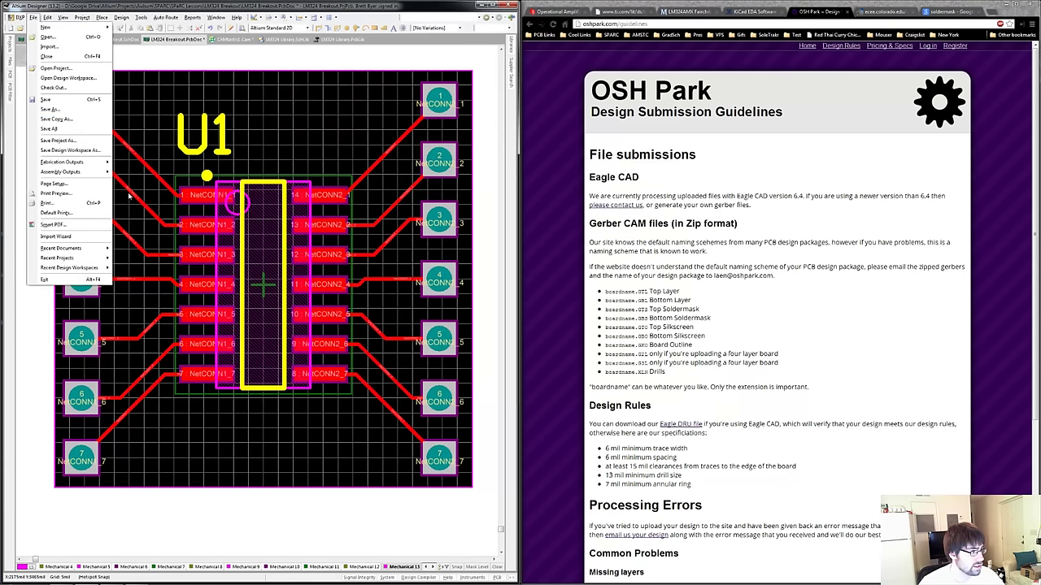
left_click(150, 212)
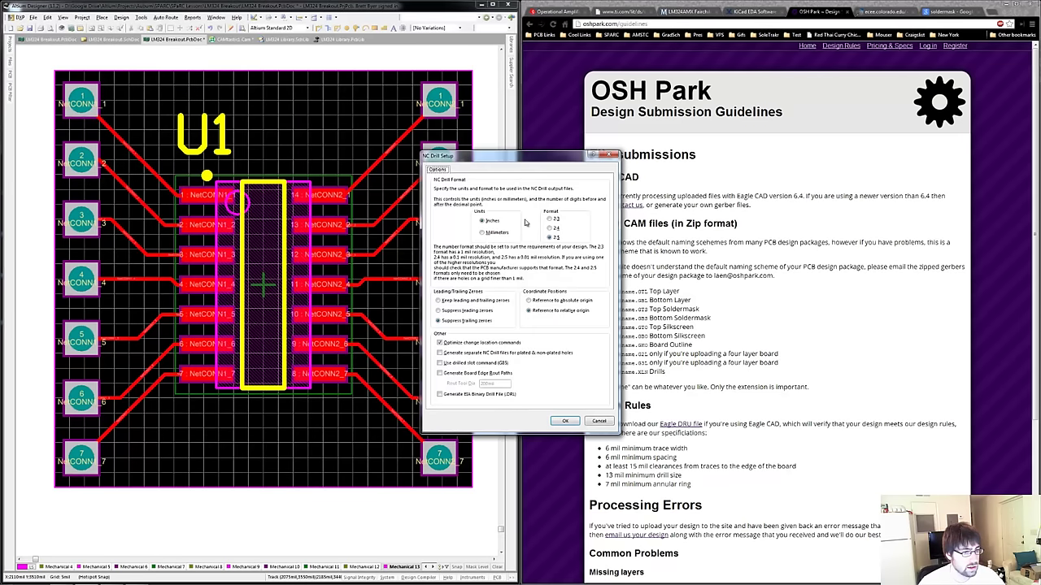
left_click(565, 420)
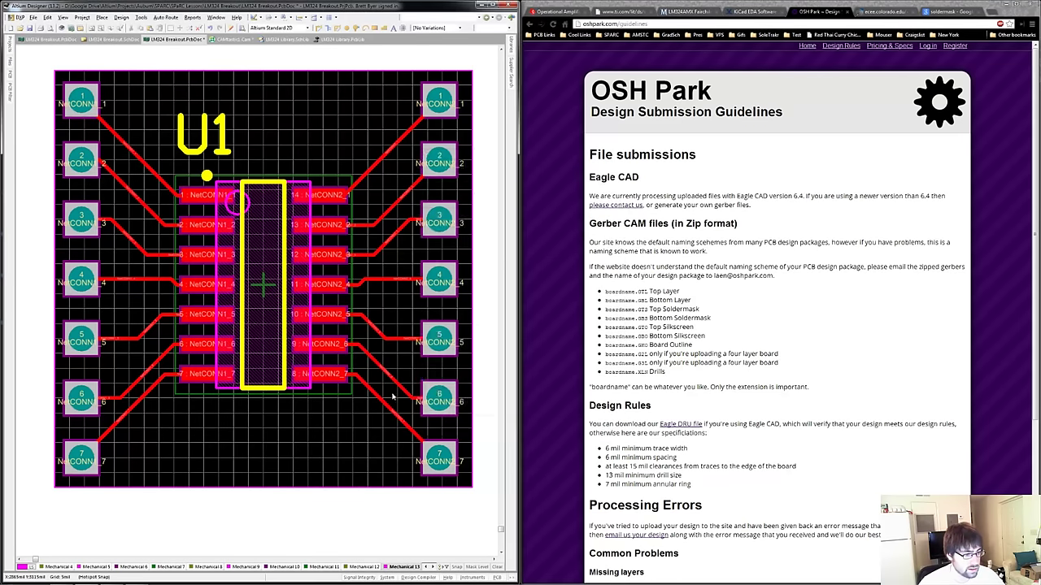
left_click(520, 336)
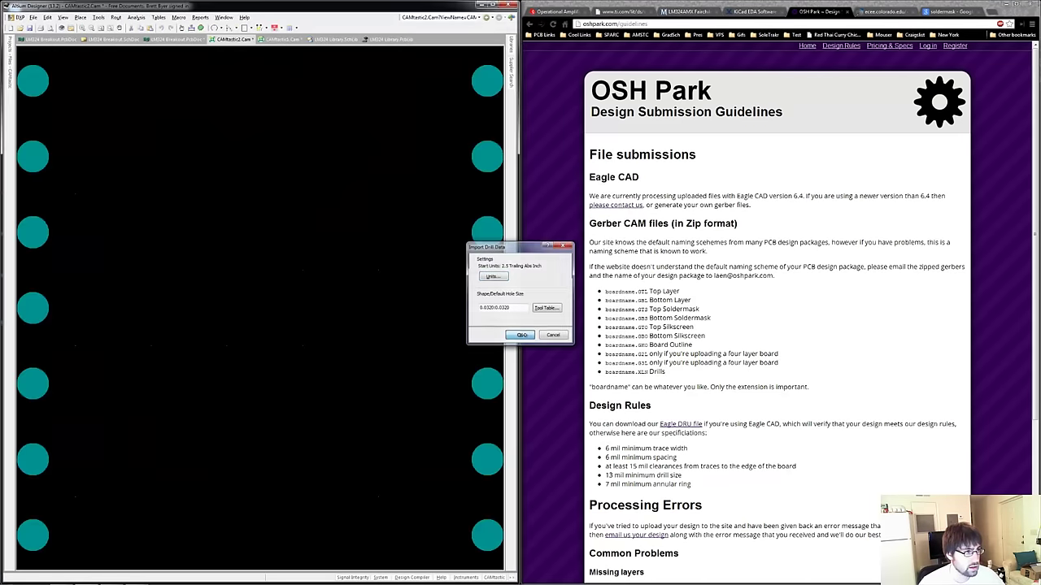
mouse_move(353, 336)
right_mouse_down()
mouse_move(325, 367)
mouse_move(151, 382)
mouse_move(239, 330)
mouse_move(355, 288)
right_mouse_up()
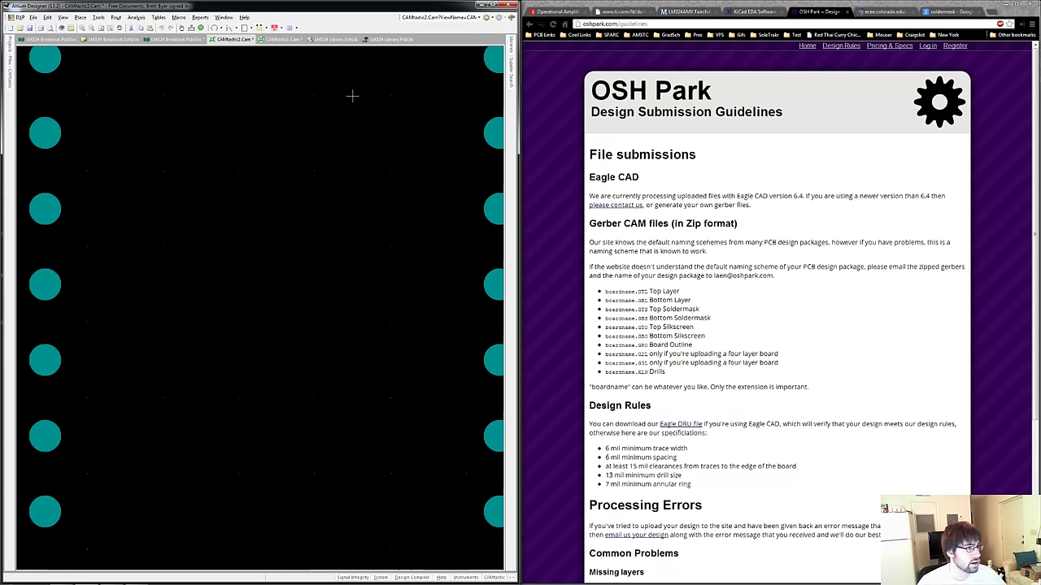
Switch to Windows Explorer and open the Project Outputs for LM324 Breakout folder within Google Drive's Altium projects, under SPARC Lessons.
mouse_move(86, 579)
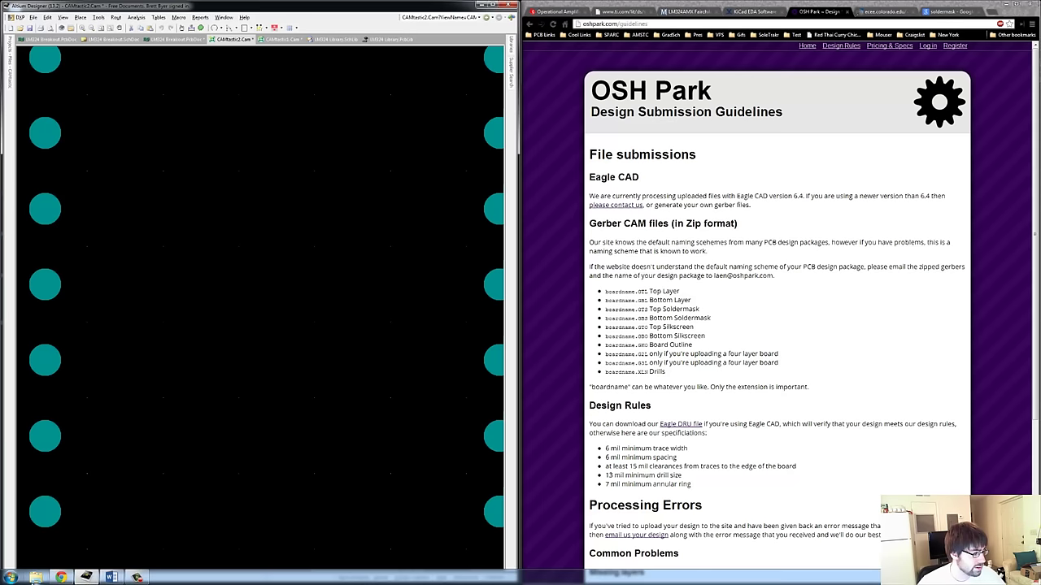
left_click(36, 577)
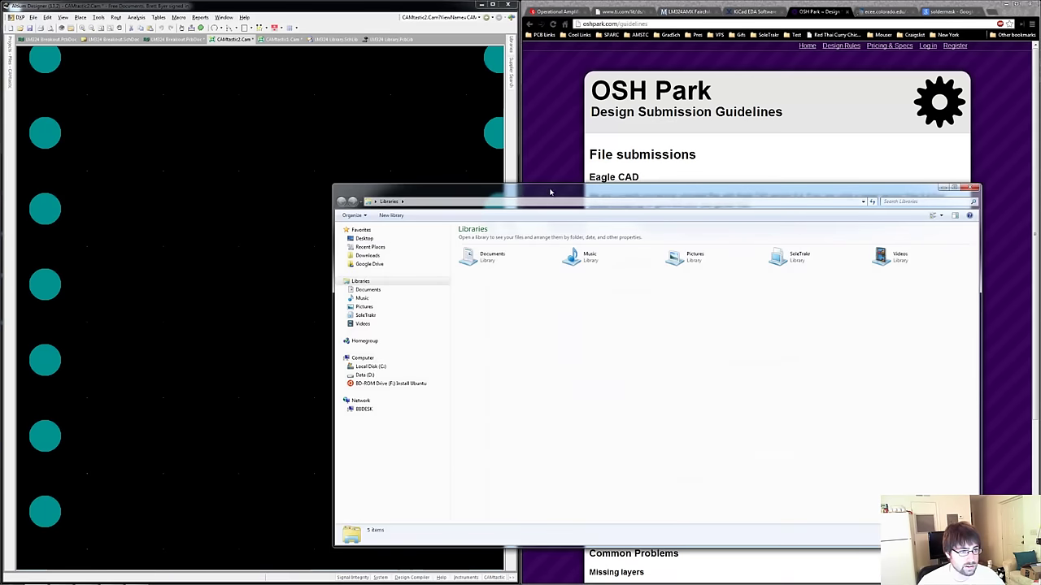
left_click(369, 265)
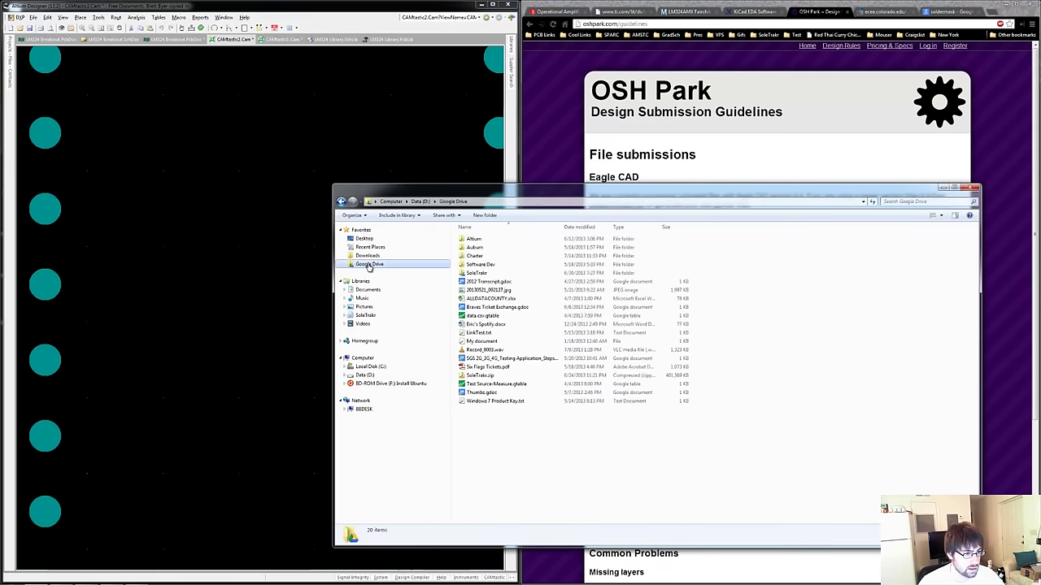
double_click(484, 240)
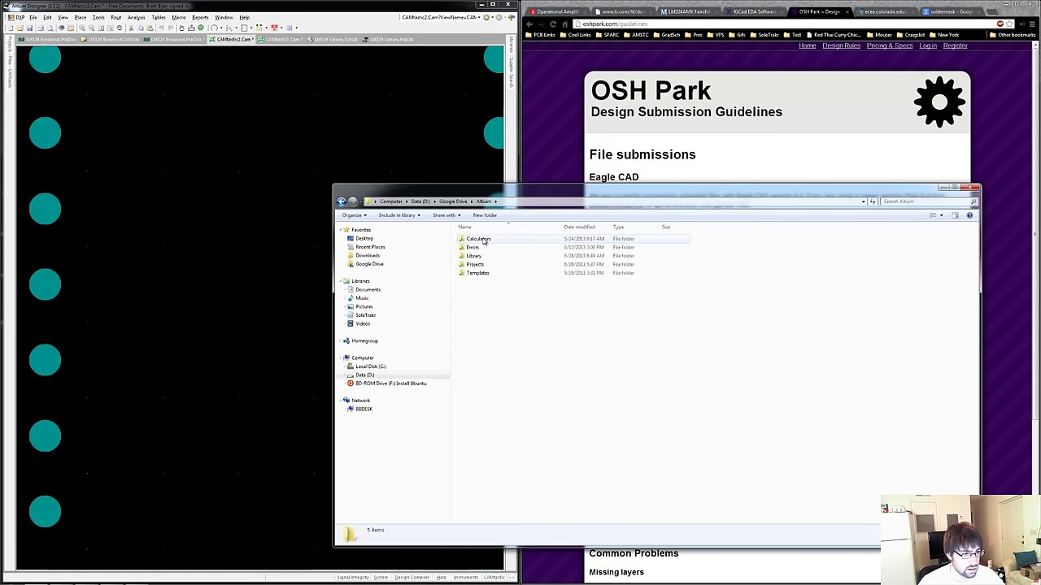
double_click(484, 264)
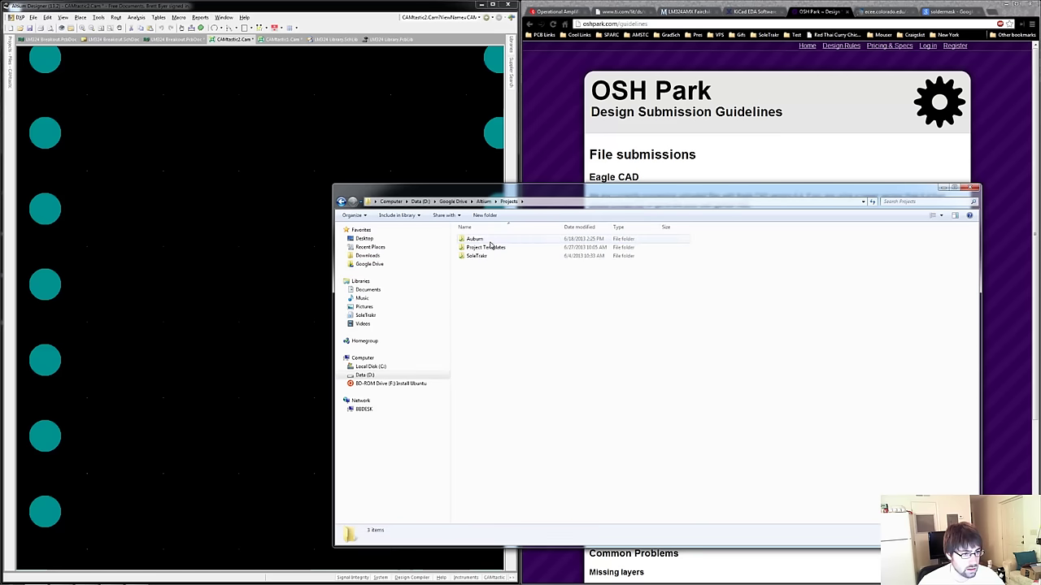
double_click(487, 247)
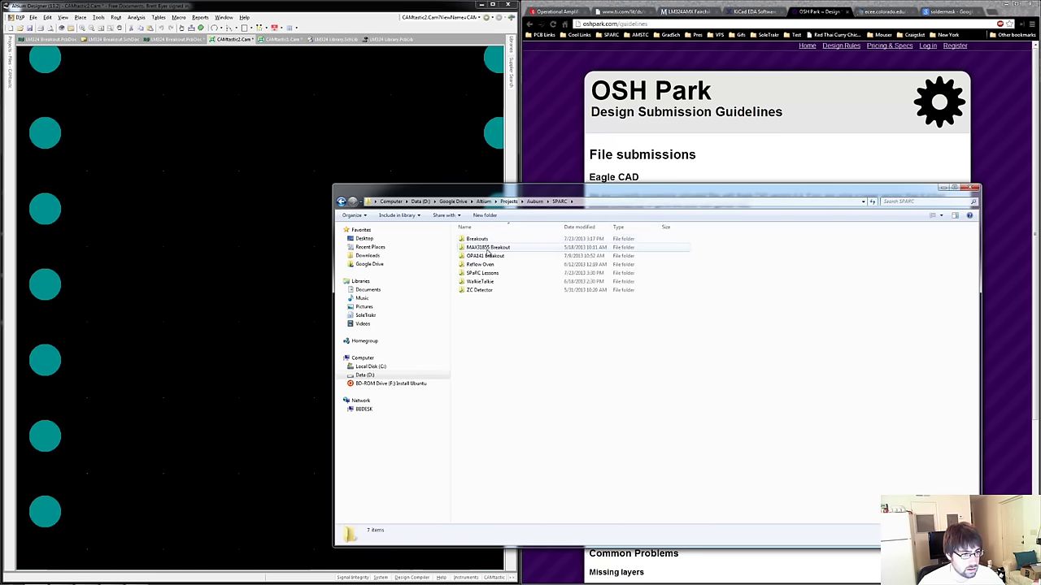
double_click(498, 274)
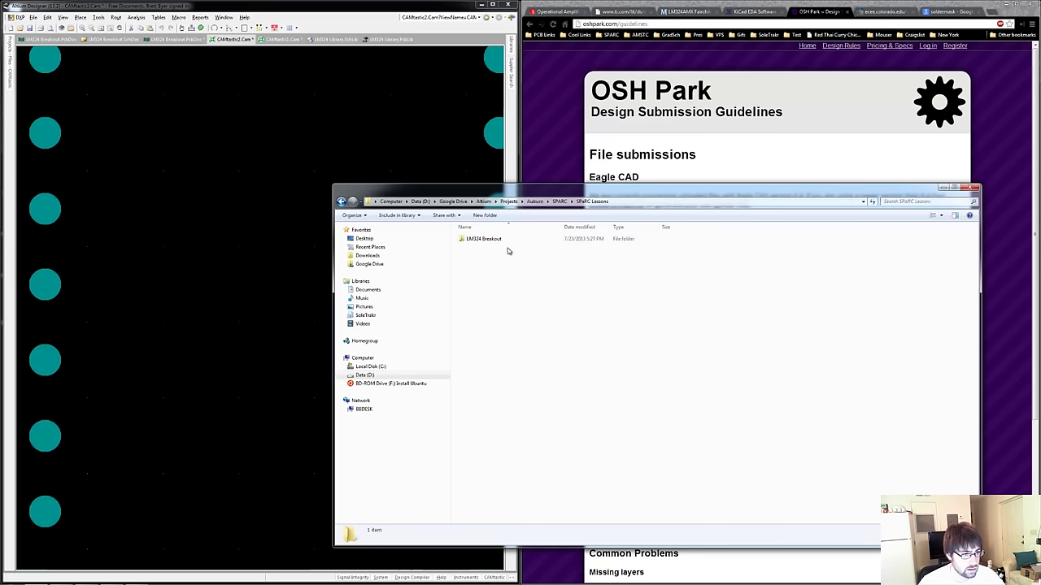
double_click(503, 241)
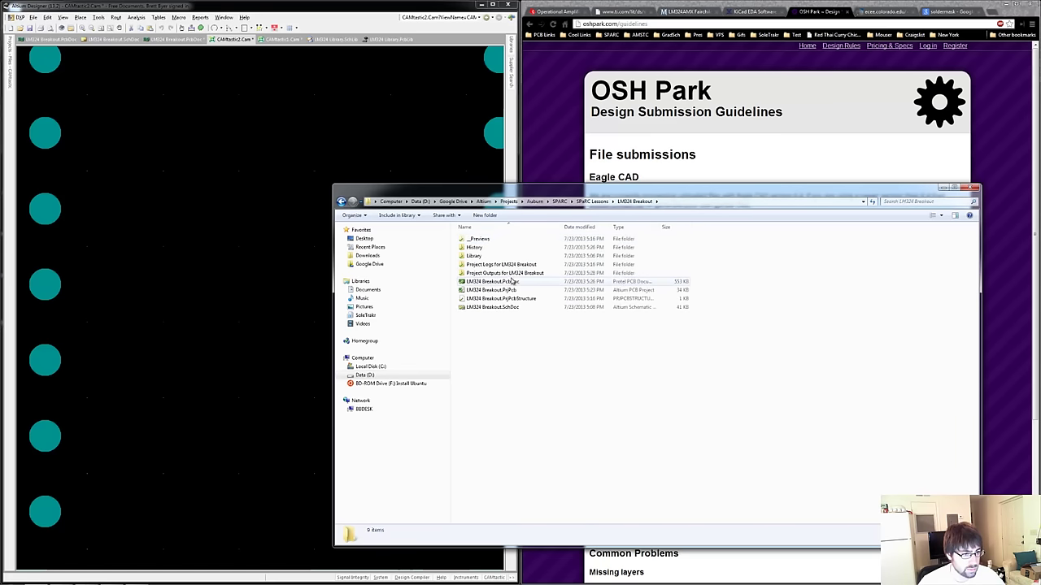
double_click(508, 273)
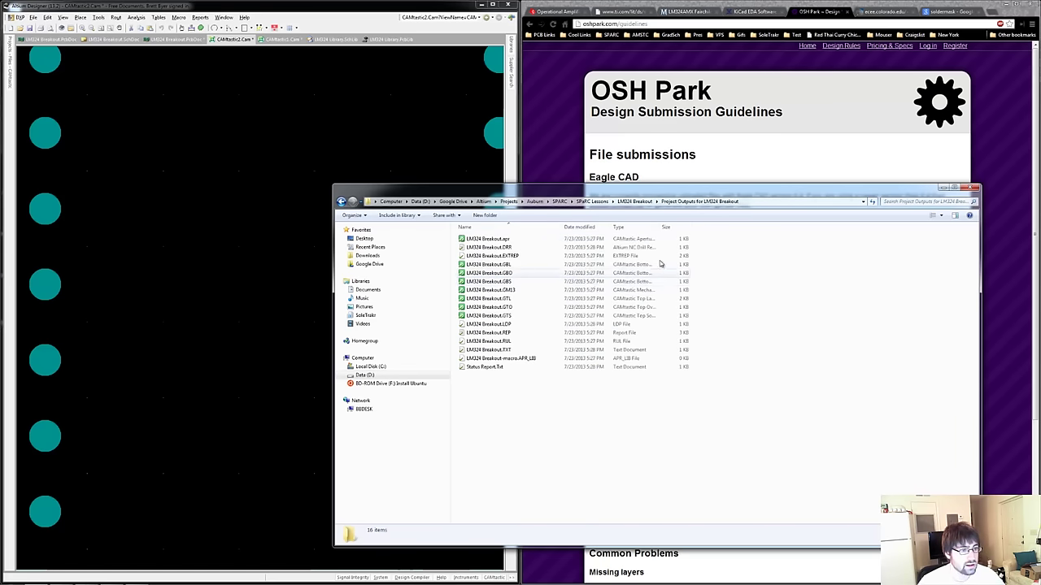
Compress the LM324 Breakout GBL, GBO, GBS, GM13, GTL, GTO, GTS and TXT files into a ZIP archive with 7-Zip.
left_click_drag(688, 196, 596, 188)
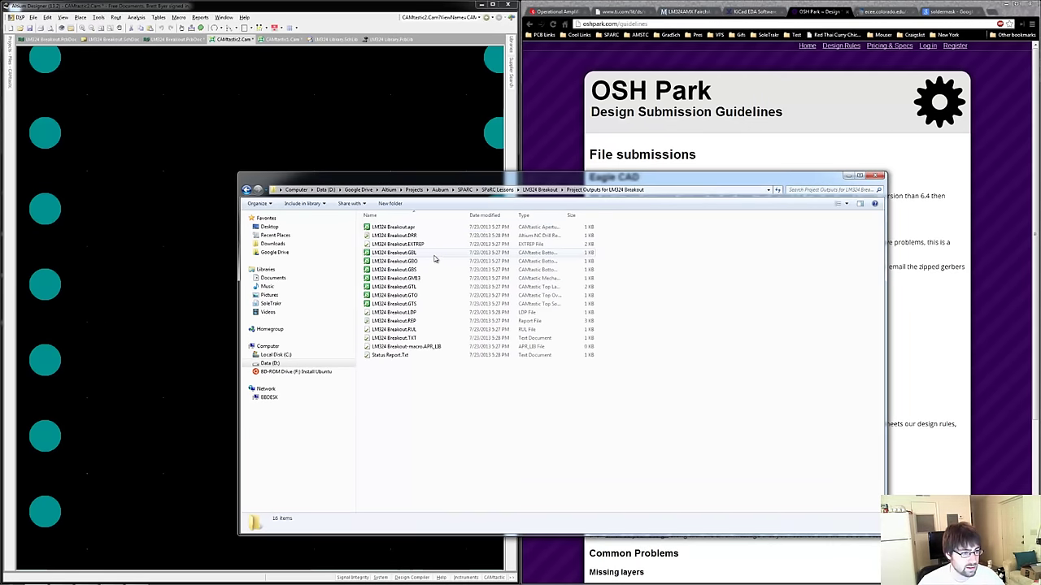
left_click(424, 253)
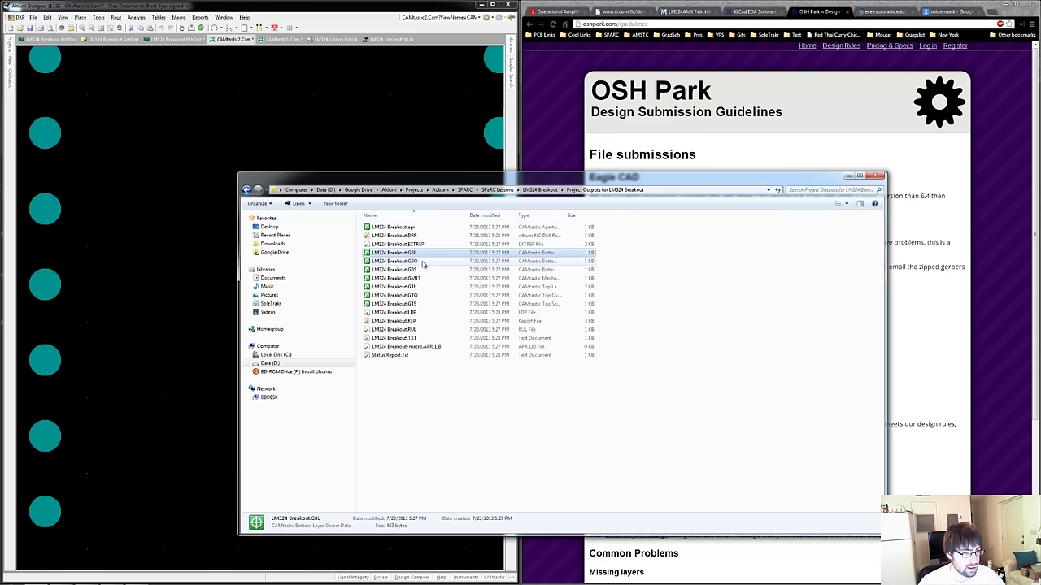
left_click(422, 262, "shift")
left_click(421, 270, "shift")
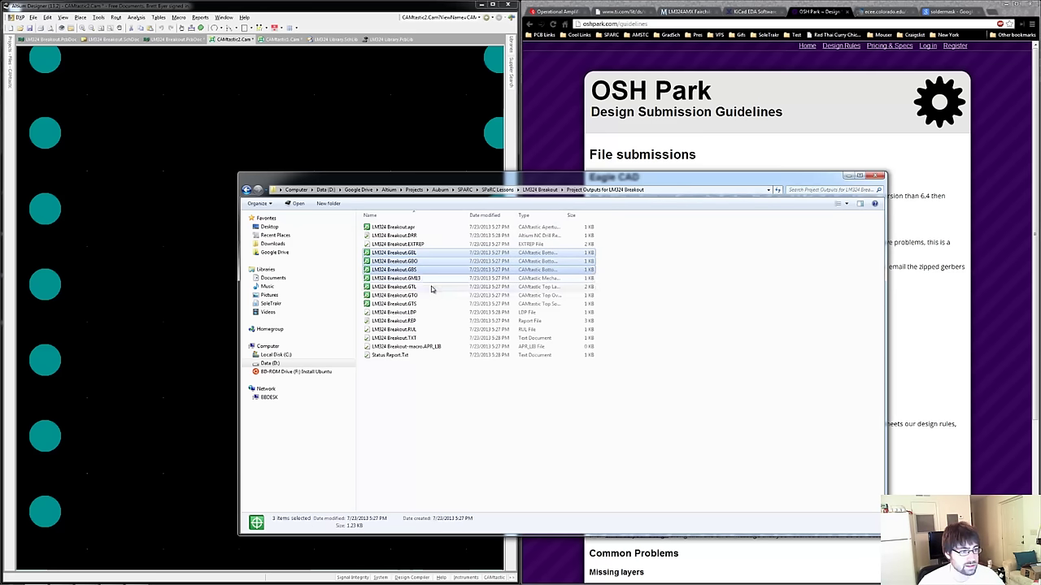
left_click(435, 279, "shift")
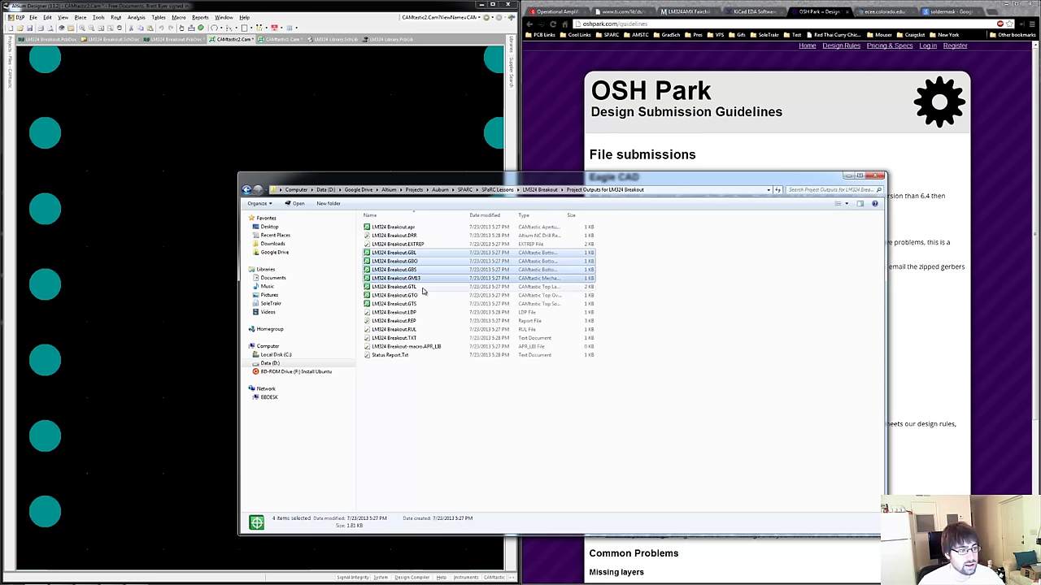
left_click(440, 295, "shift")
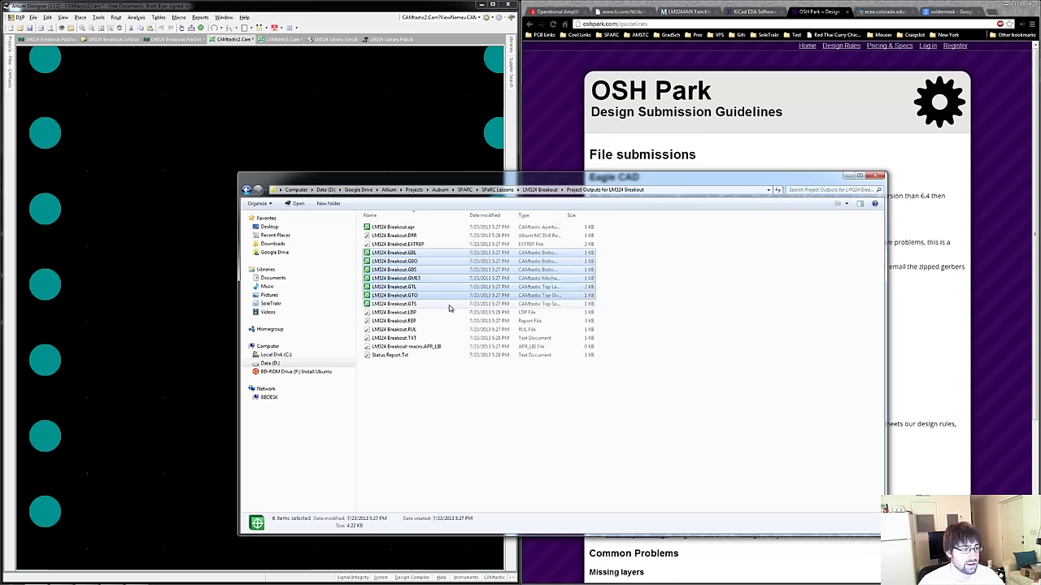
left_click(419, 338, "shift")
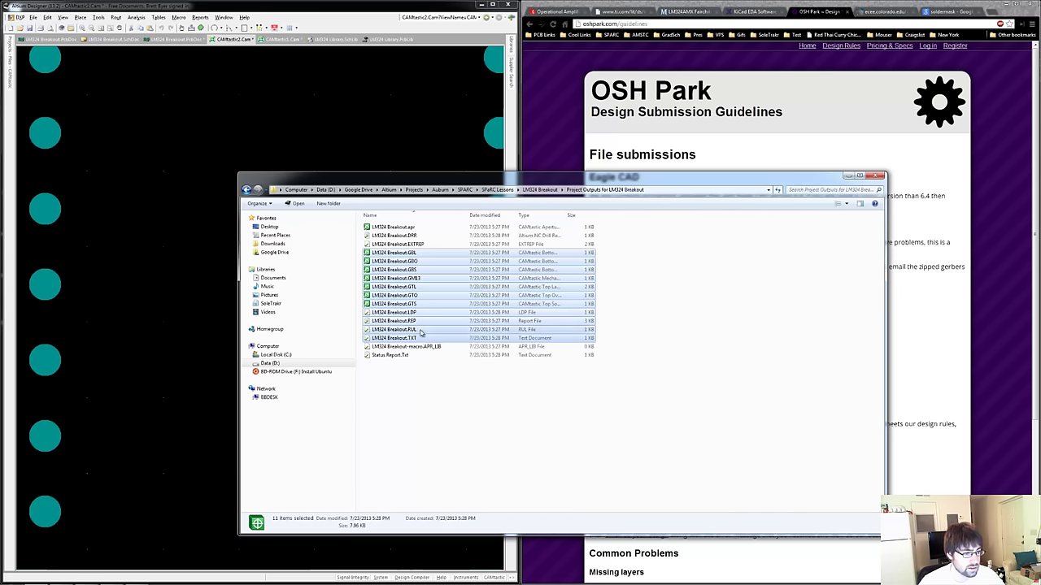
left_click(419, 329, "ctrl")
left_click(423, 321, "ctrl")
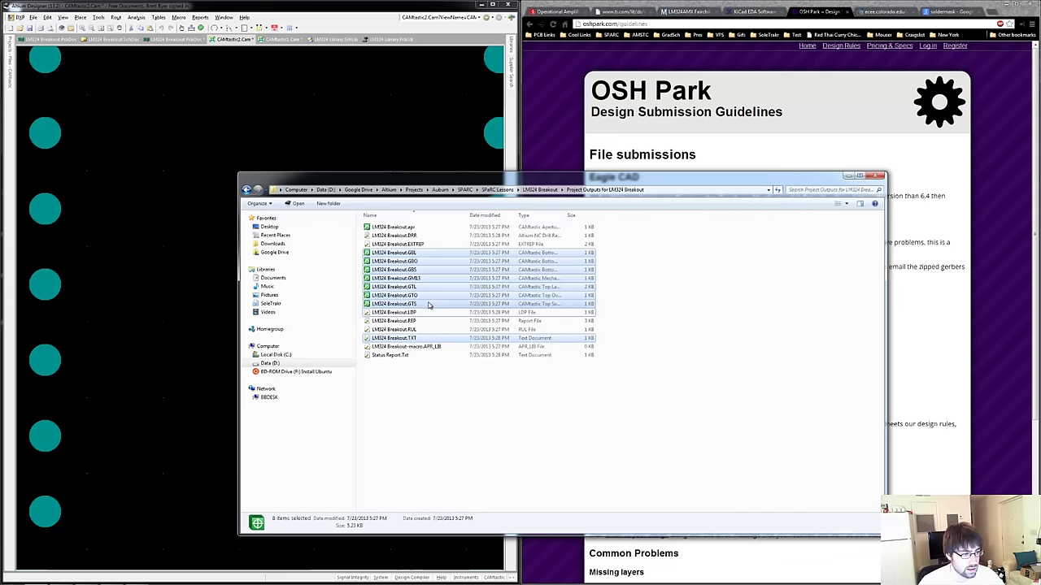
left_click(423, 312, "ctrl")
right_click(429, 305)
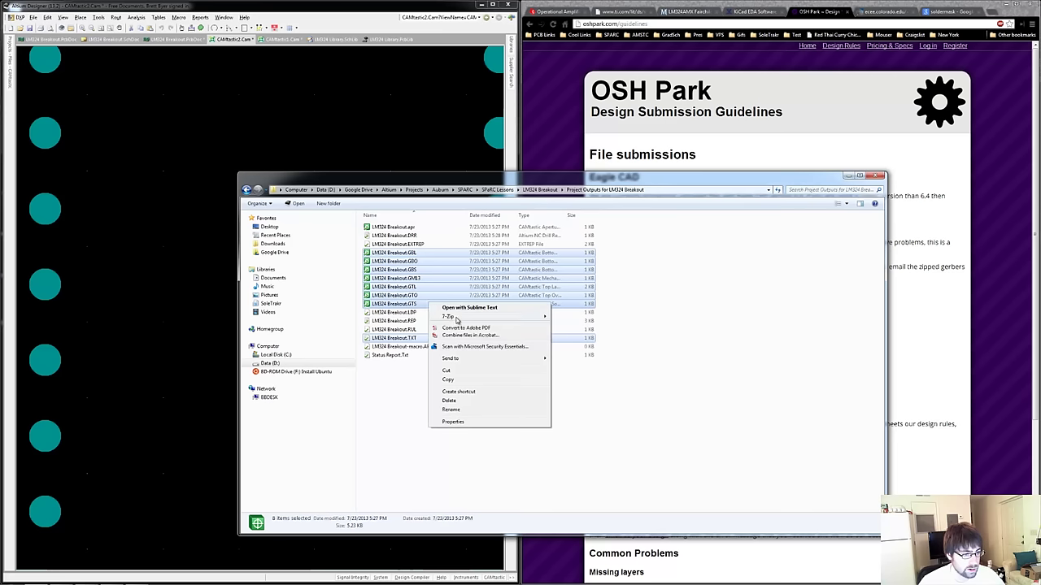
mouse_move(458, 321)
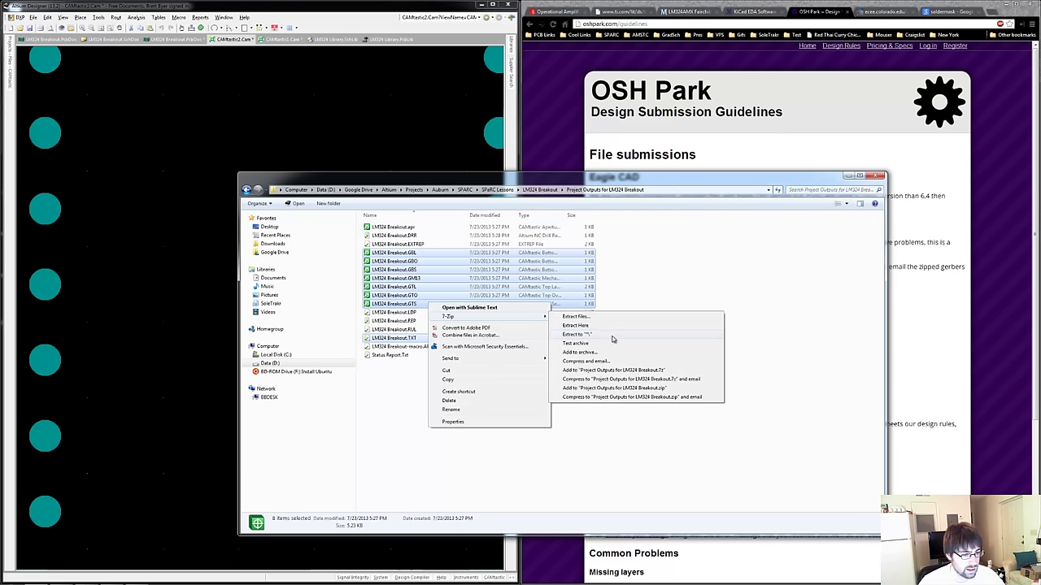
left_click(656, 389)
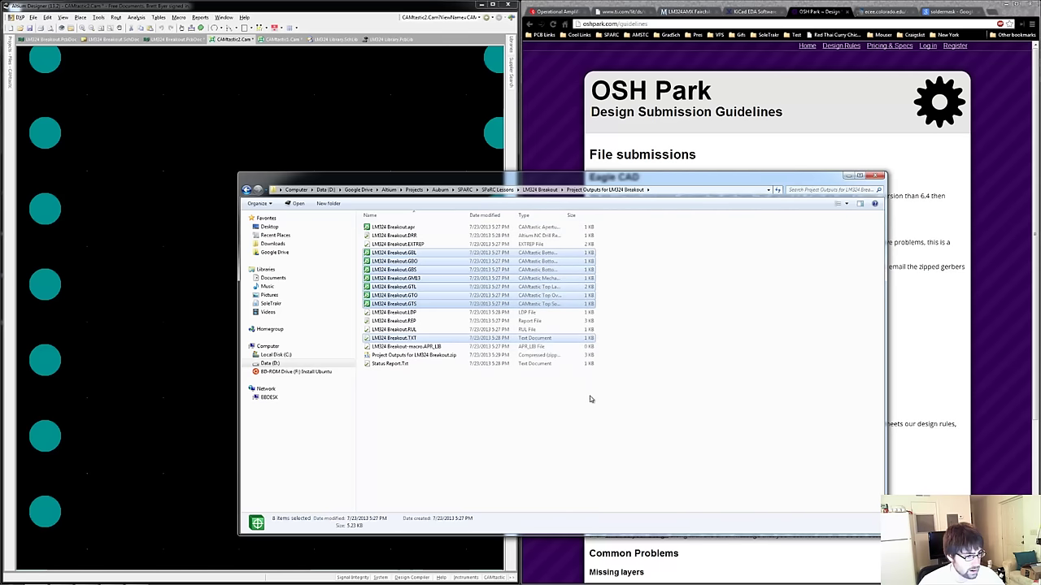
Rename the new ZIP archive to LM324 Breakout.zip.
left_click(383, 401)
left_click(410, 357)
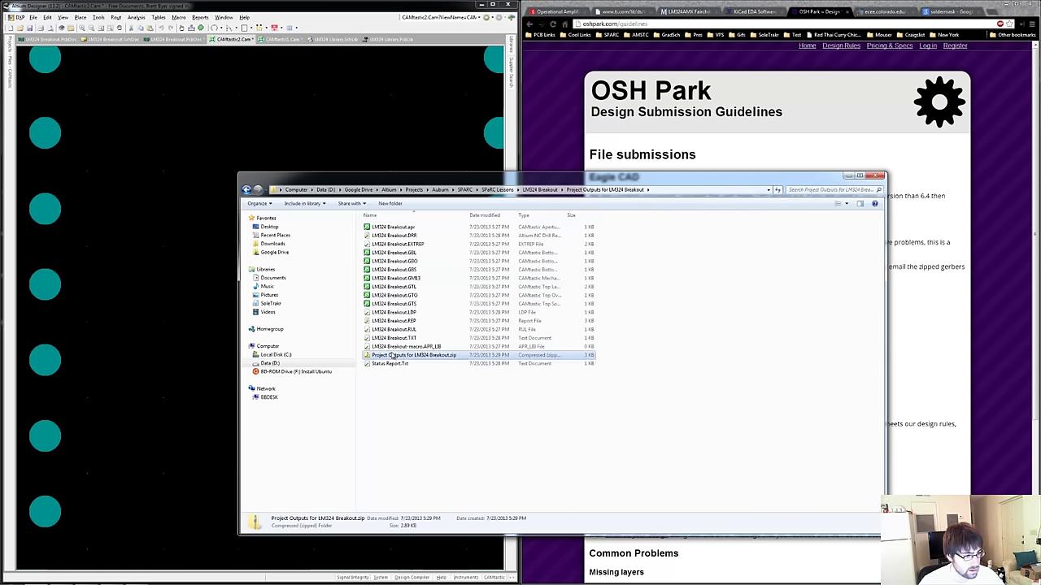
left_click(413, 356)
left_click(414, 355)
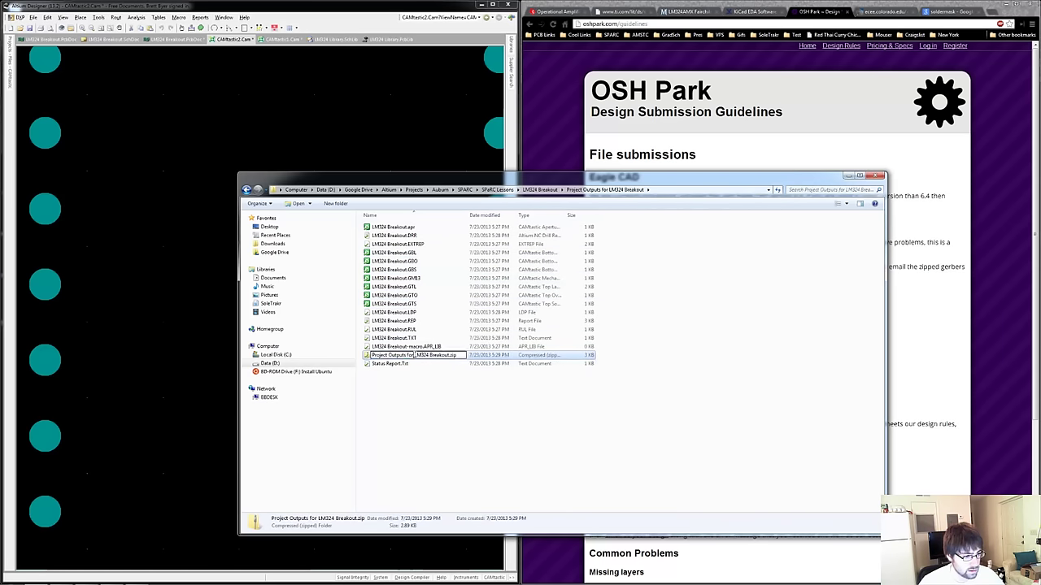
key("ctrl+shift+Left")
key("ctrl+shift+Left")
key("ctrl+shift+Left")
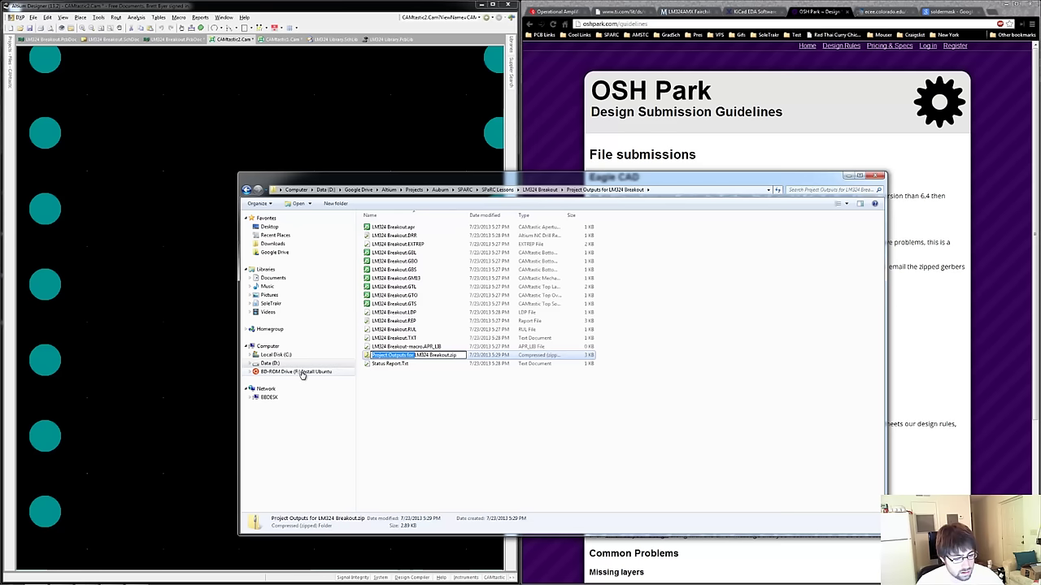
key("BackSpace")
key("Return")
left_click(479, 396)
Switch to the OSH Park site, sign in with the saved credentials and start a new order at the design upload page.
left_click(735, 144)
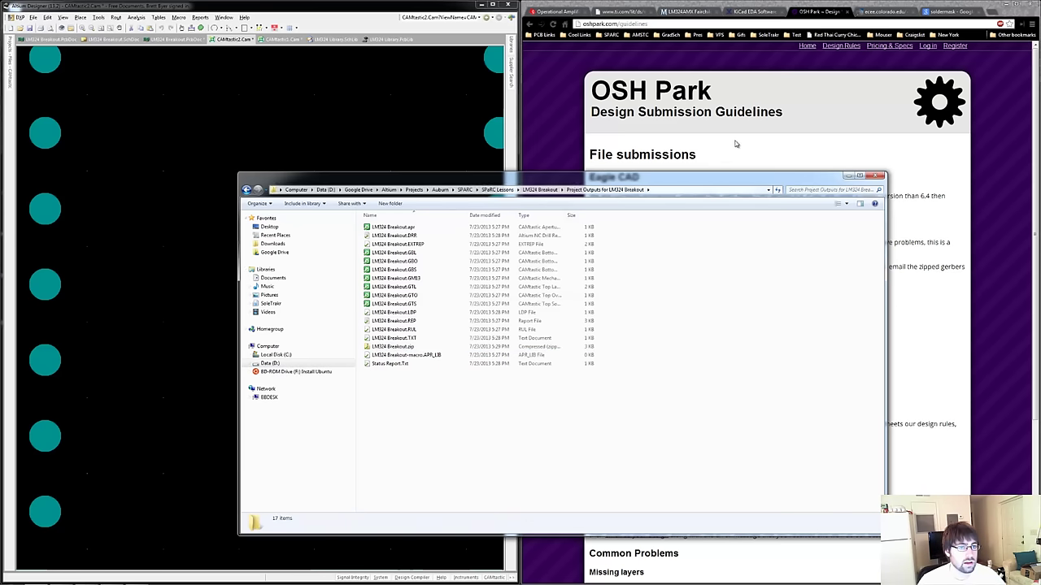
left_click(929, 46)
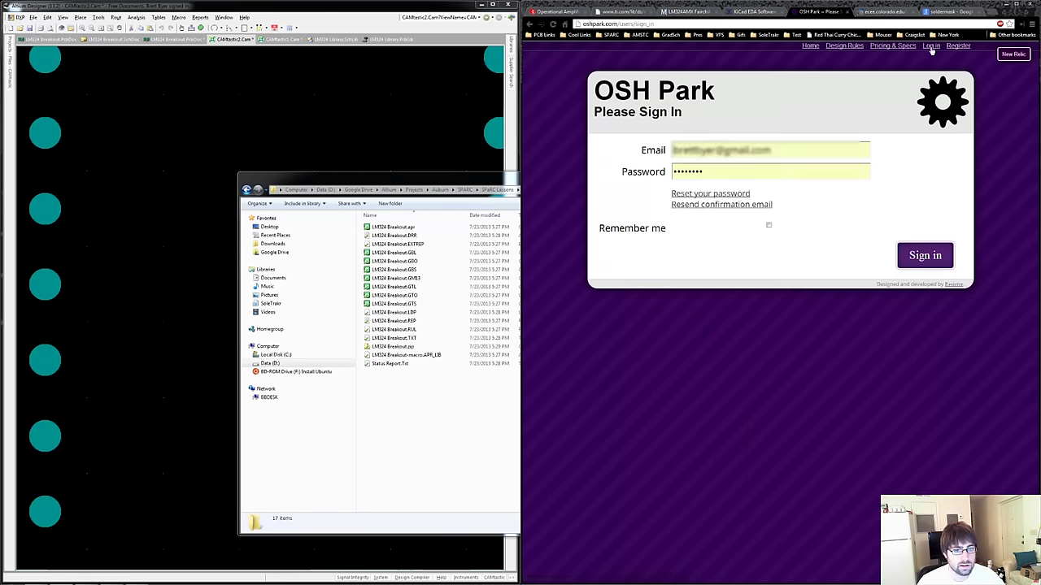
left_click(916, 261)
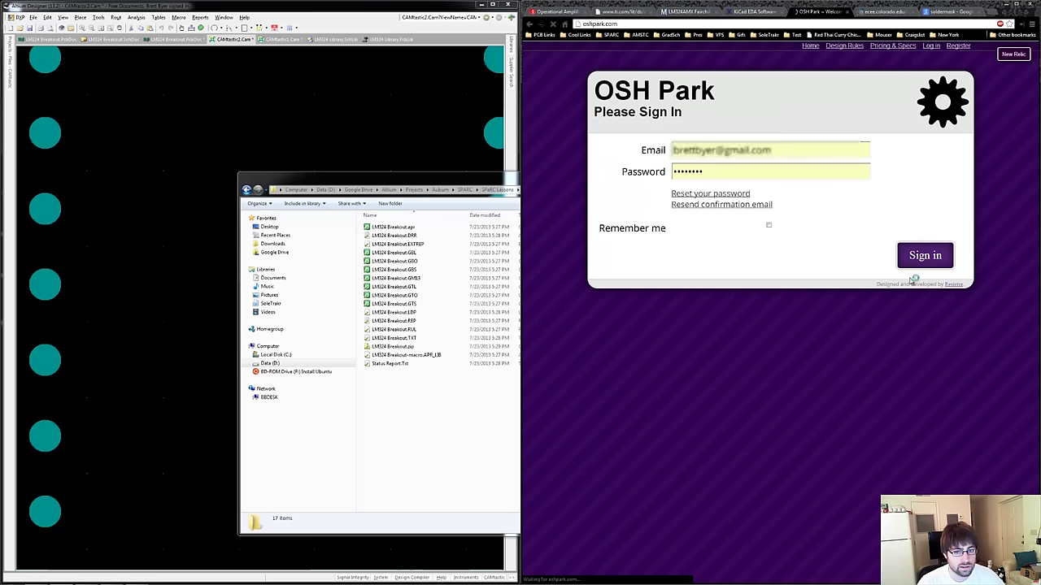
left_click(425, 413)
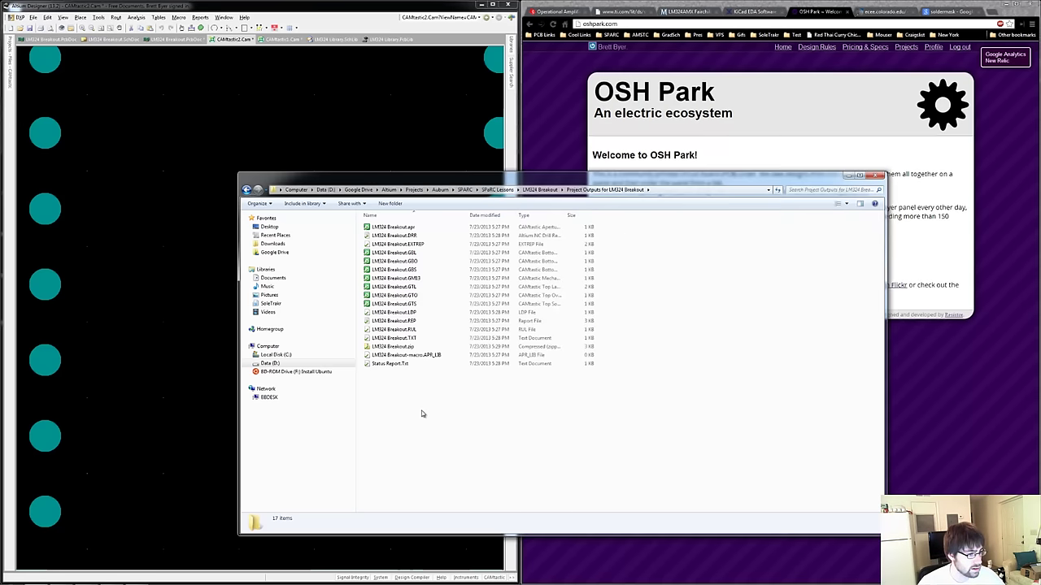
left_click(742, 128)
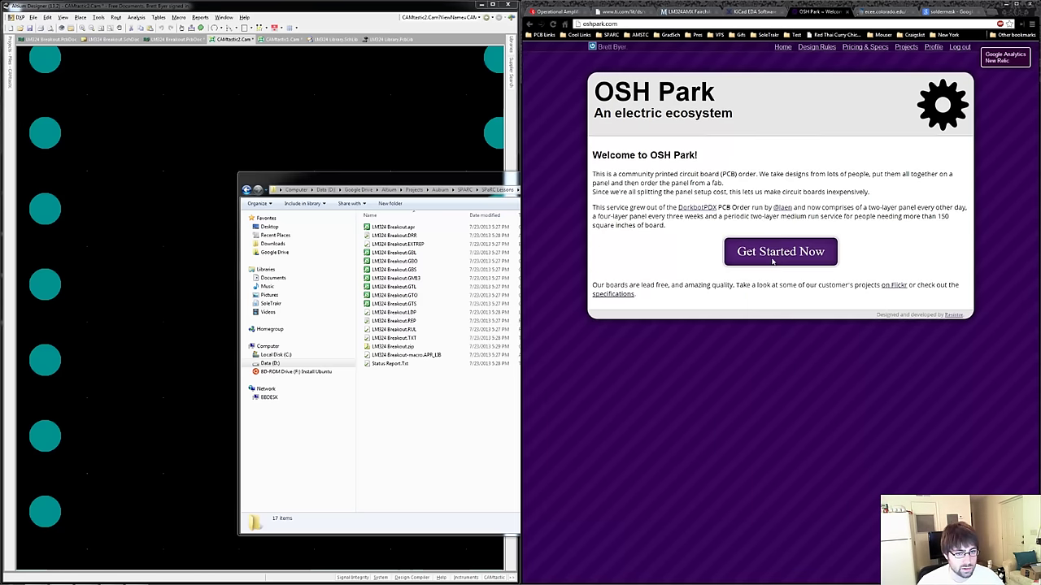
left_click(772, 261)
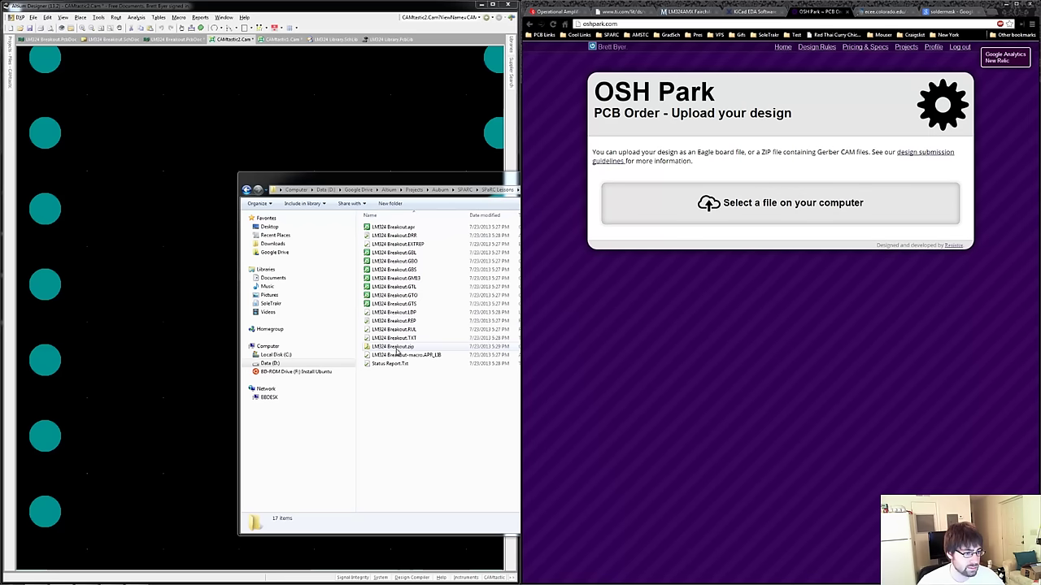
Upload LM324 Breakout.zip to OSH Park and enter "LM324 Breakout Board." as the project name.
left_click_drag(397, 348, 710, 211)
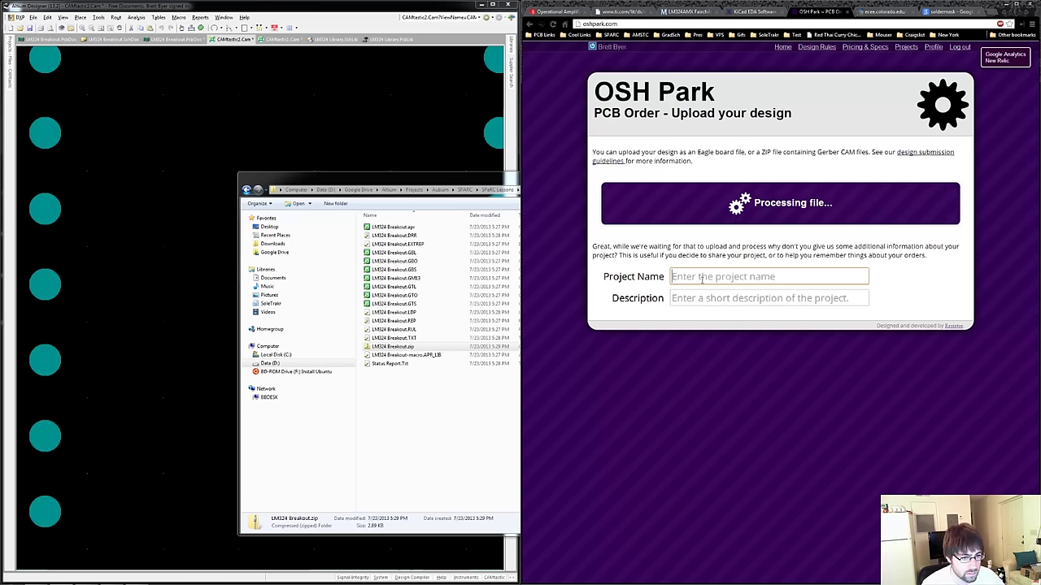
left_click(702, 278)
type("LM324")
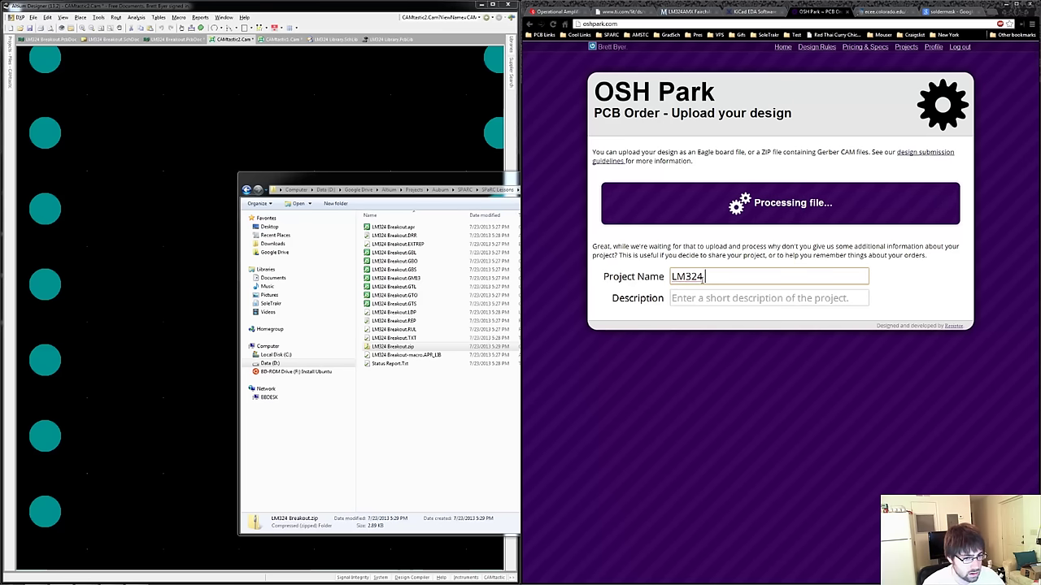
type(" Breakout Board.")
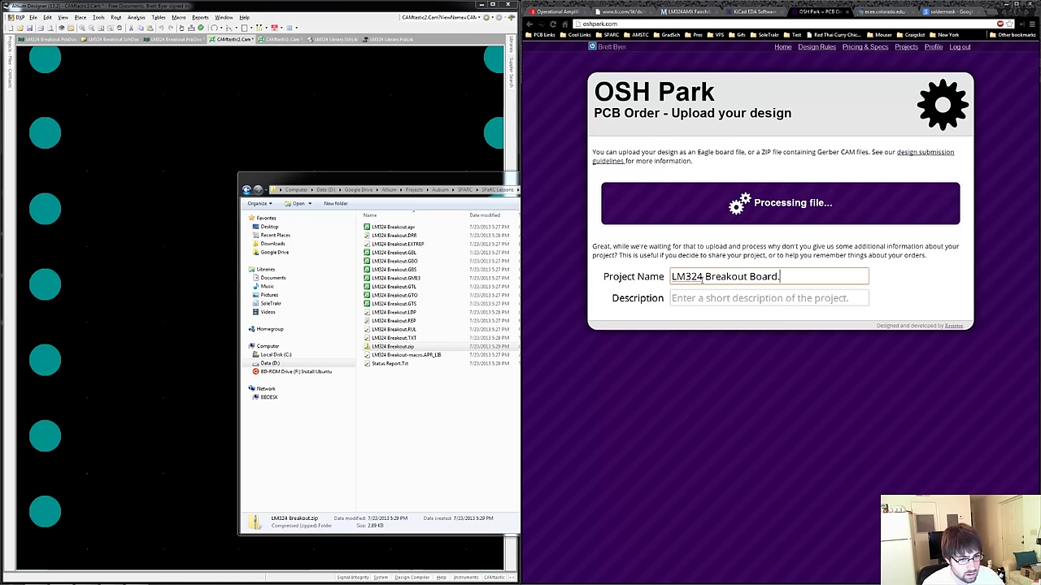
key("Tab")
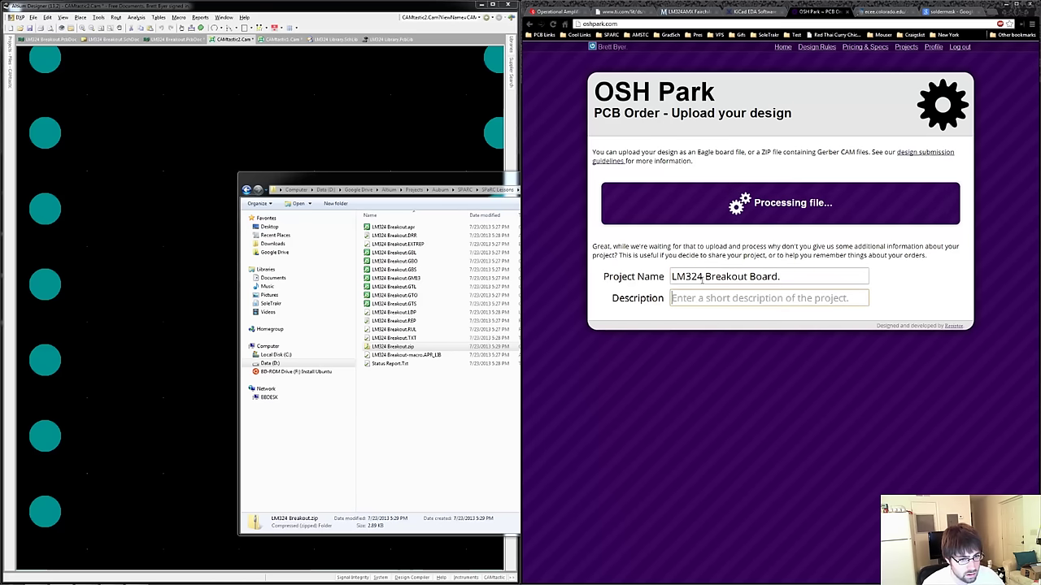
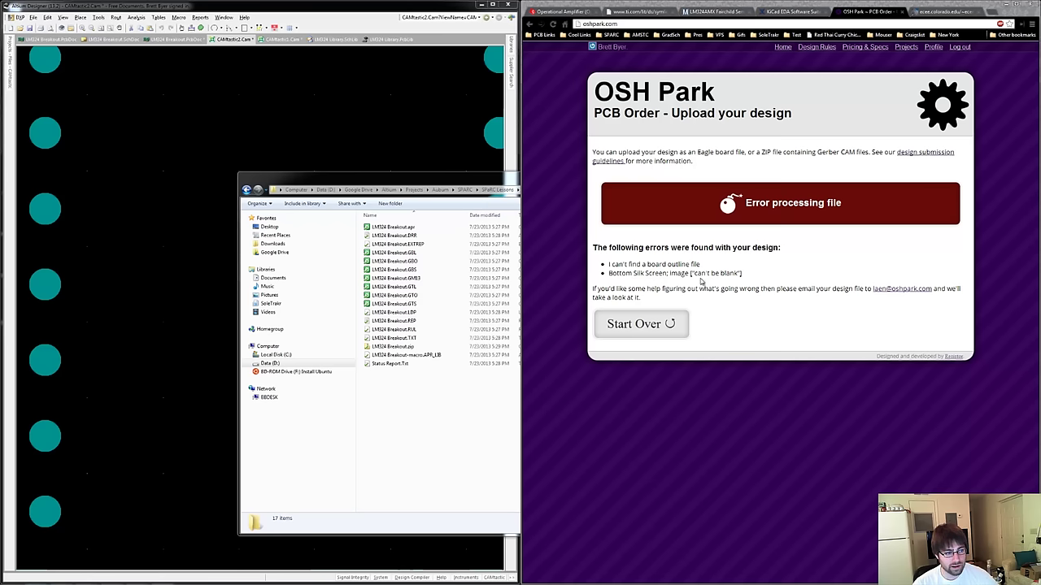
Return to the LM324 Breakout PCB document in Altium Designer and widen the board outline's top track on Mechanical 13, using millimetres.
left_click(396, 144)
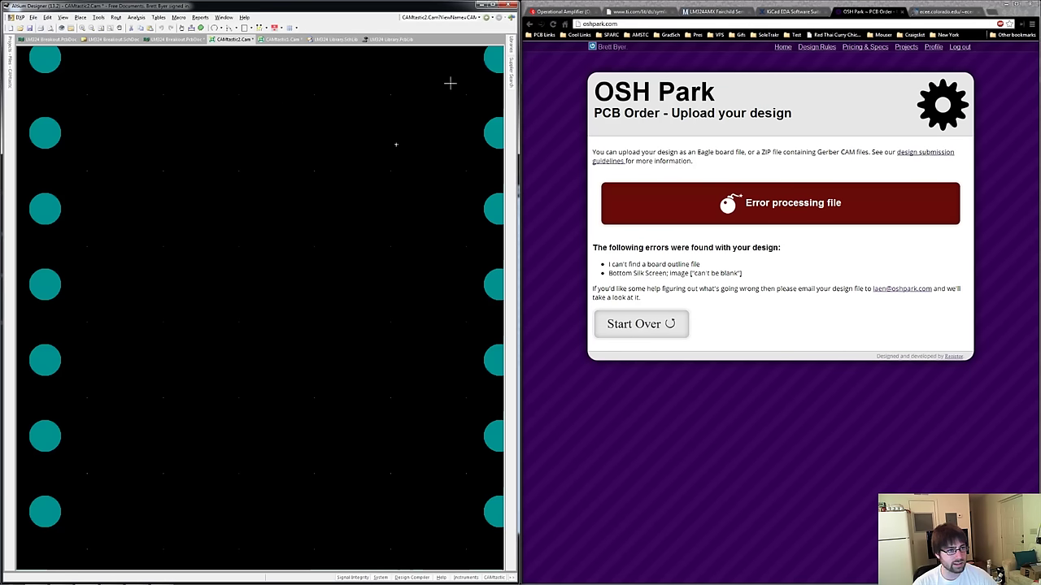
left_click(169, 41)
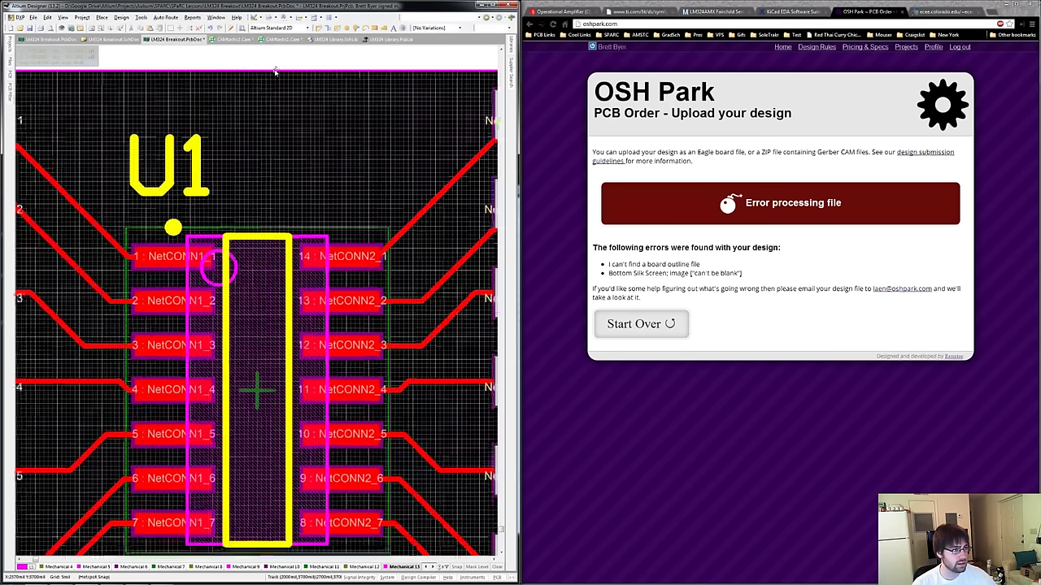
scroll(275, 74, "up", 2, "ctrl")
double_click(274, 73)
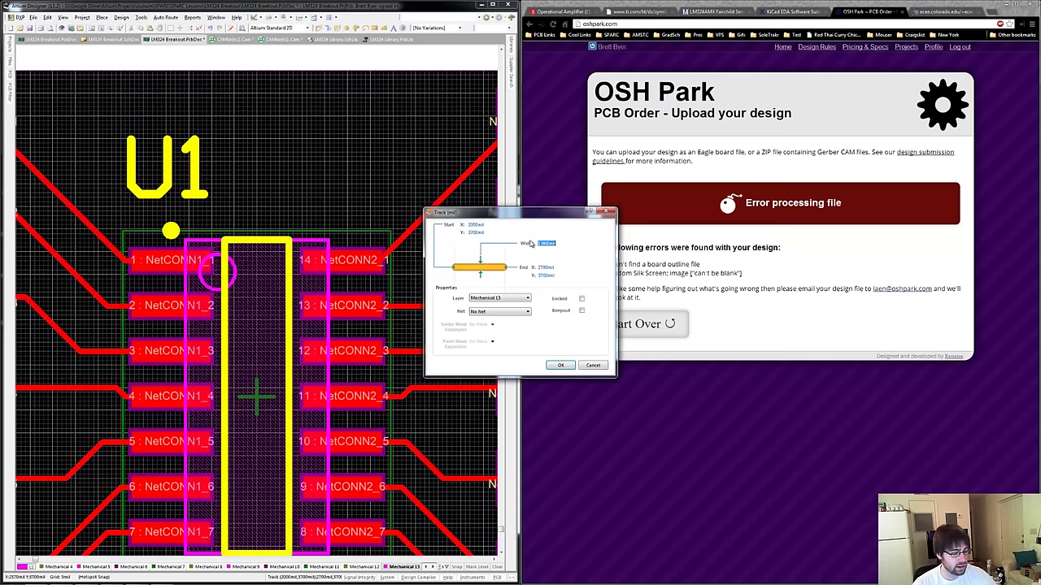
key("ctrl+q")
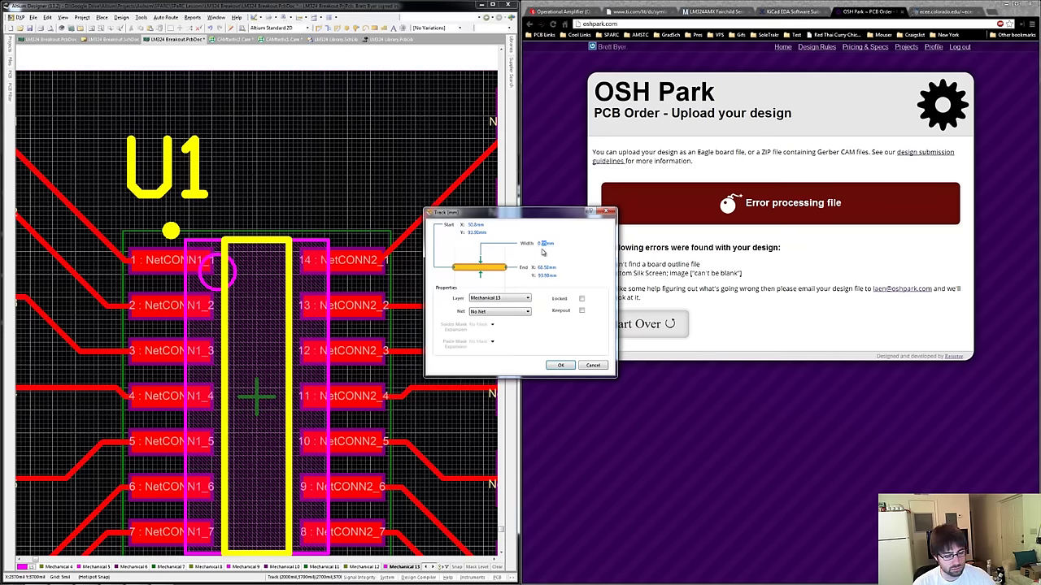
key("Return")
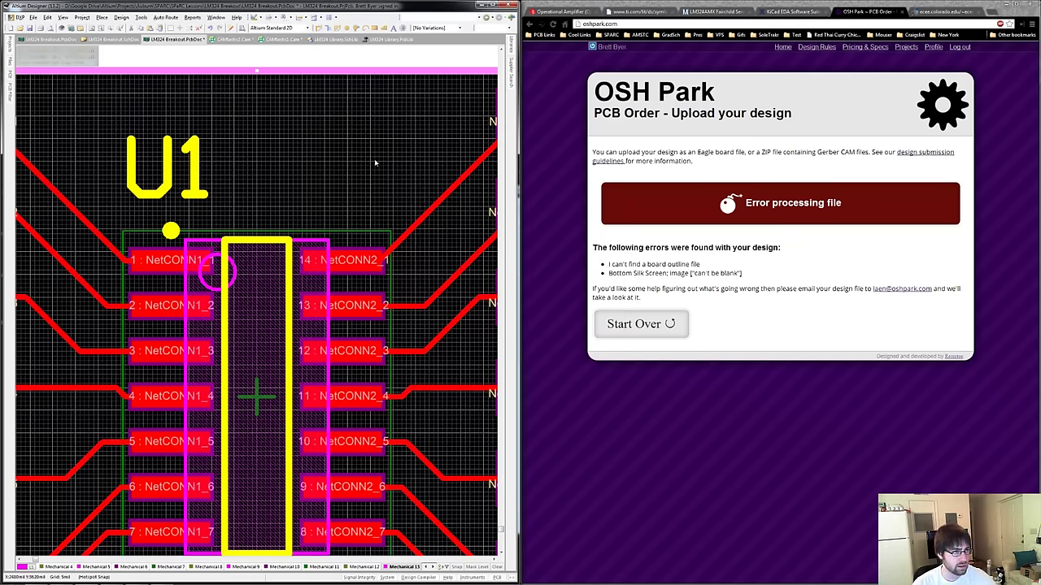
Set the width of the board outline's right-hand Mechanical 13 track to 0.2 mm.
scroll(439, 171, "down", 3, "ctrl")
scroll(494, 152, "up", 2, "ctrl")
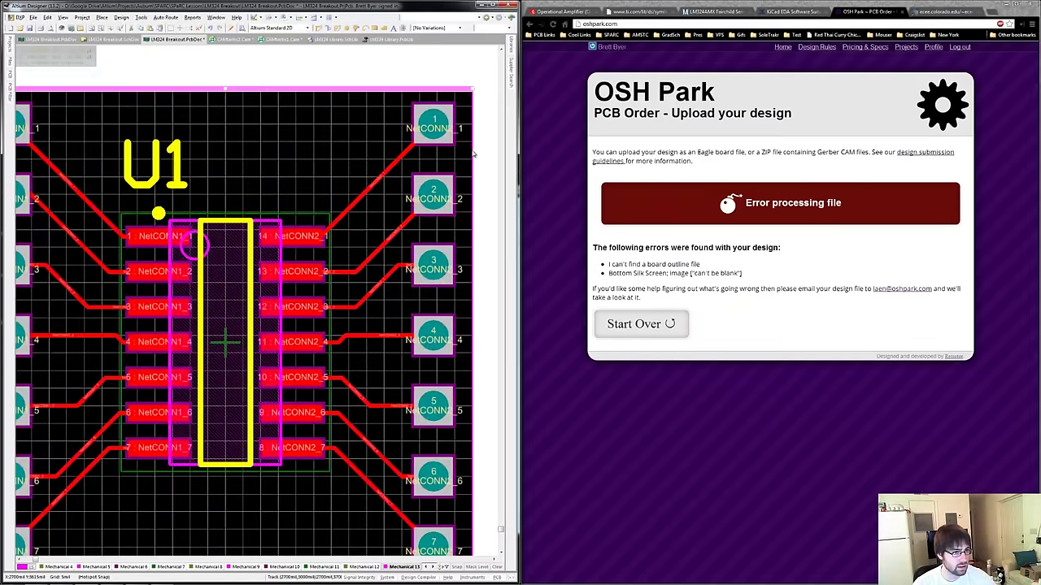
double_click(474, 157)
key("ctrl+q")
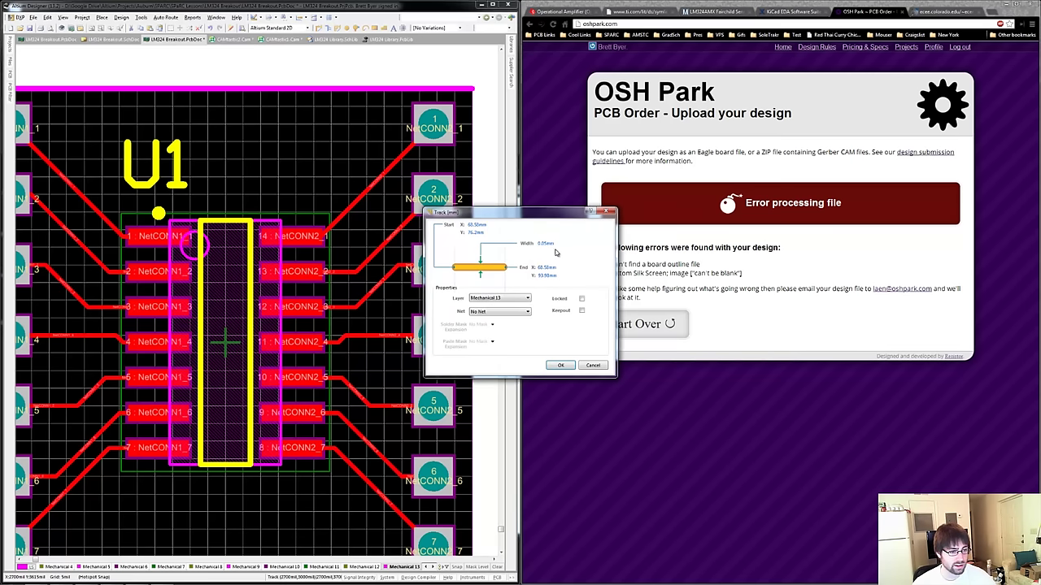
left_click(556, 243)
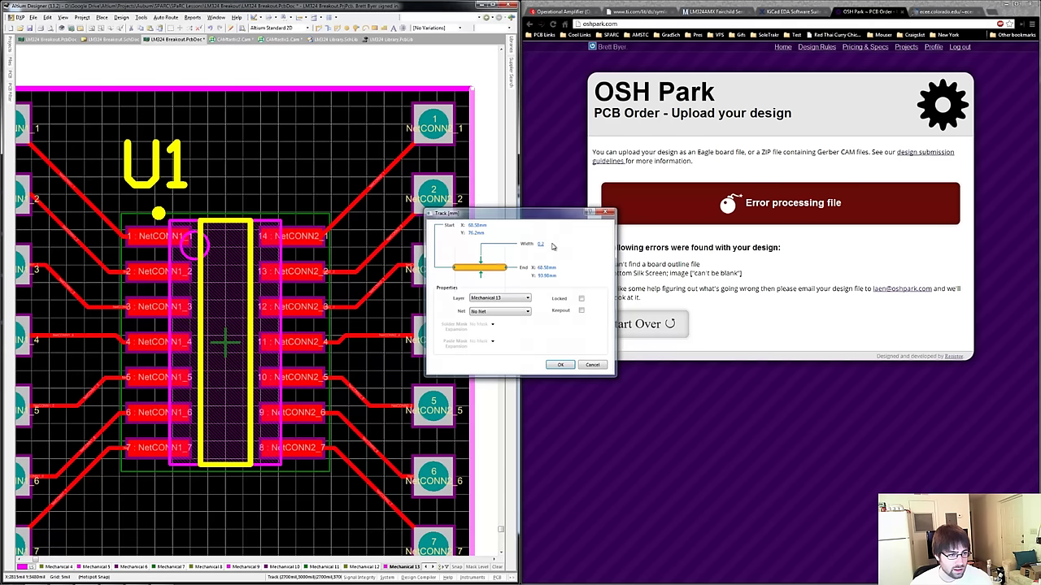
left_click(560, 365)
Set the width of the board outline's bottom Mechanical 13 track to 0.2 mm.
scroll(386, 356, "down", 3)
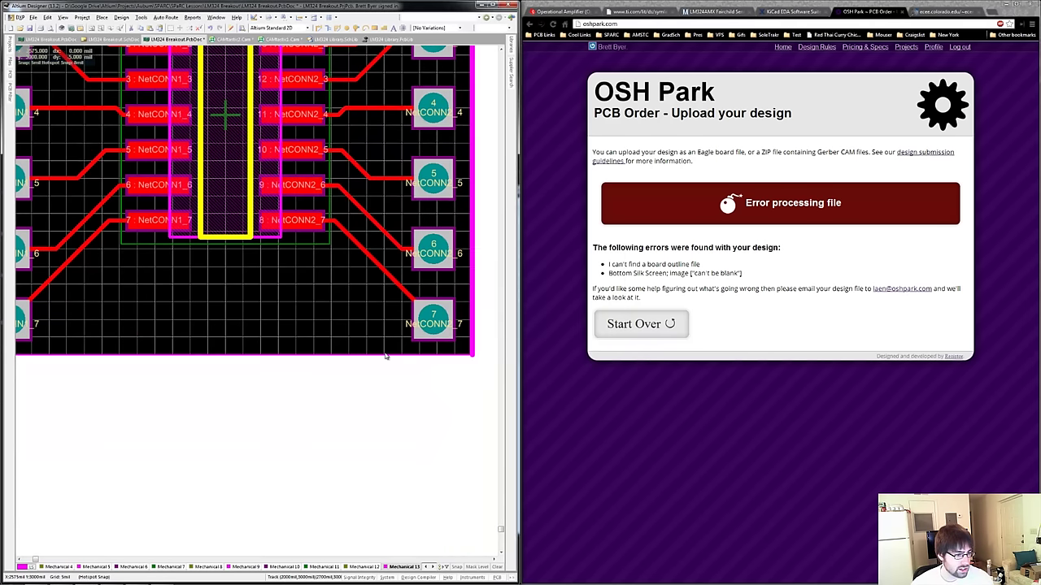
double_click(388, 355)
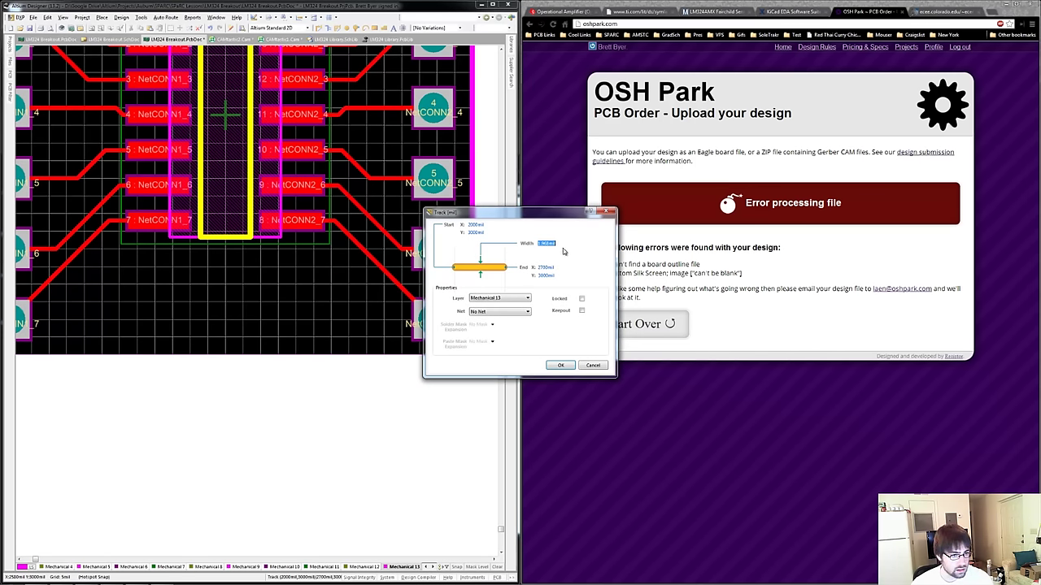
key("ctrl+q")
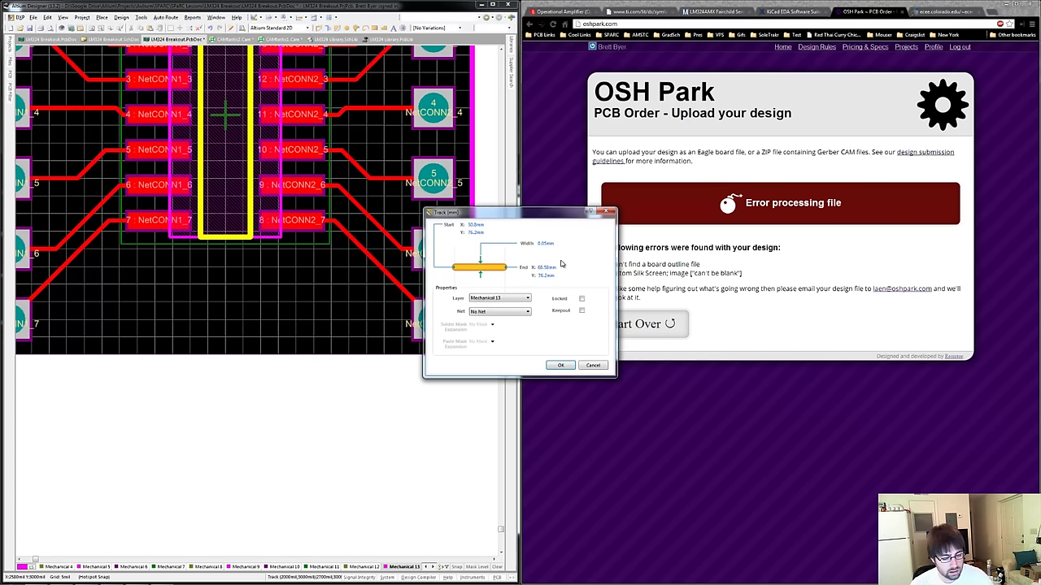
left_click(561, 365)
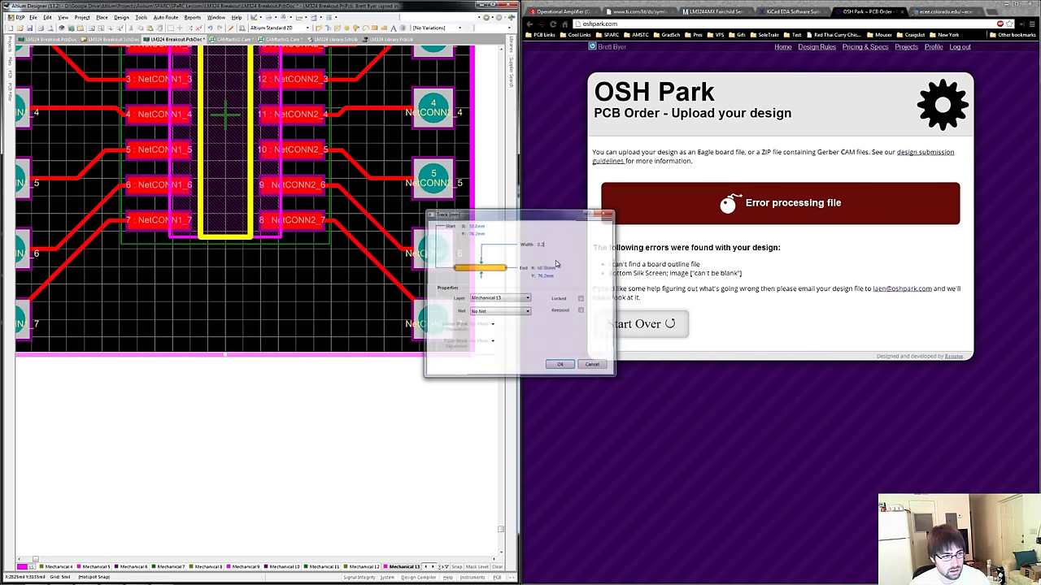
Widen the board outline's left-hand Mechanical 13 track to match the other sides, using millimetres.
key("ctrl+Page_Down")
scroll(197, 155, "up", 2, "ctrl")
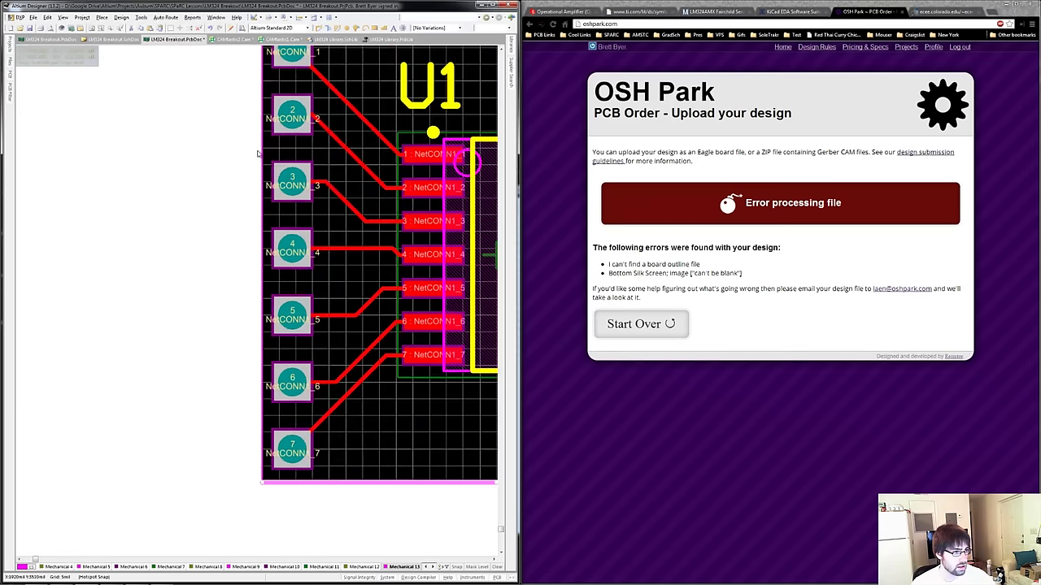
double_click(262, 167)
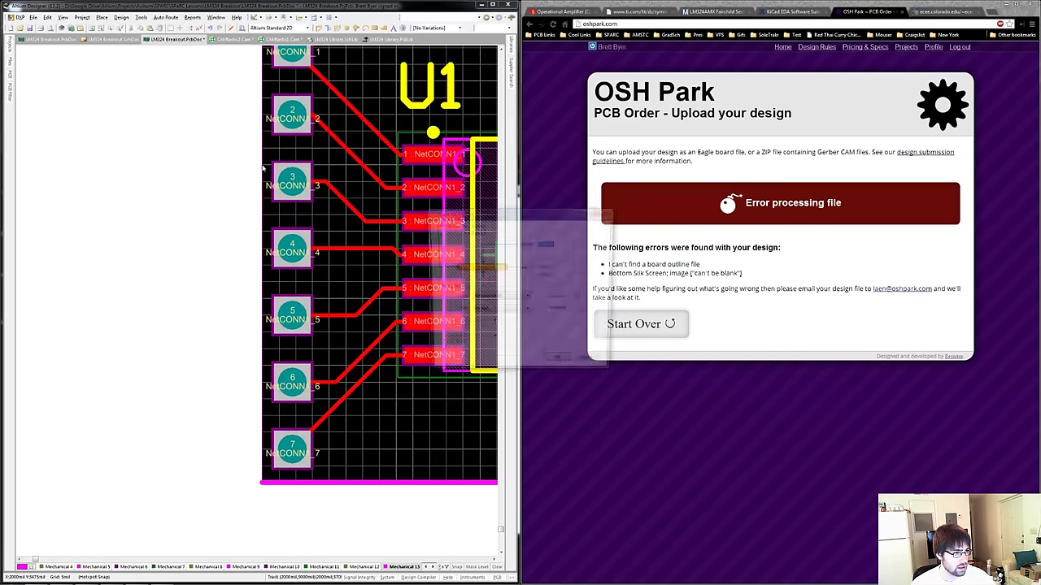
key("ctrl+q")
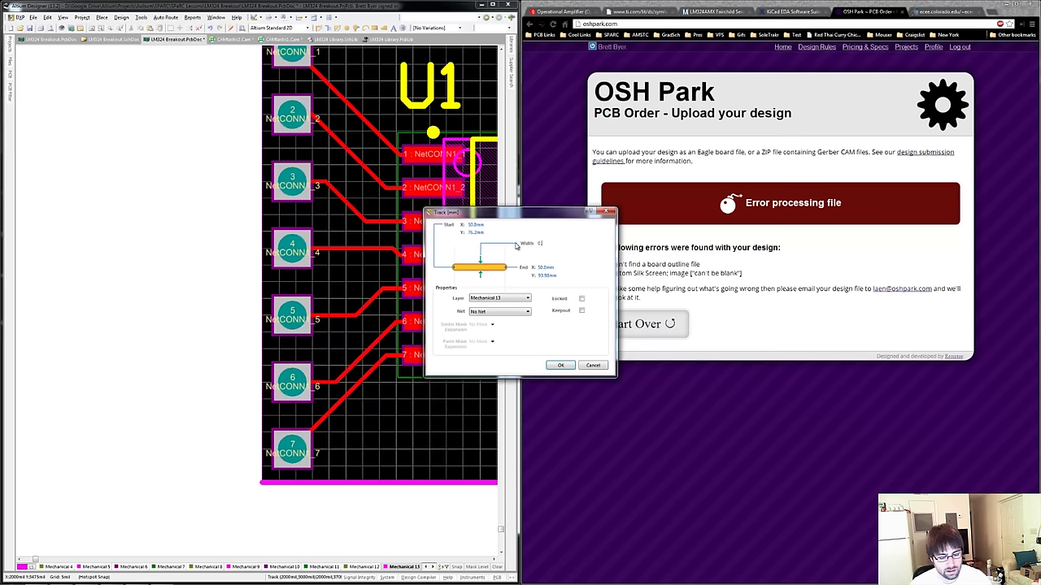
key("Return")
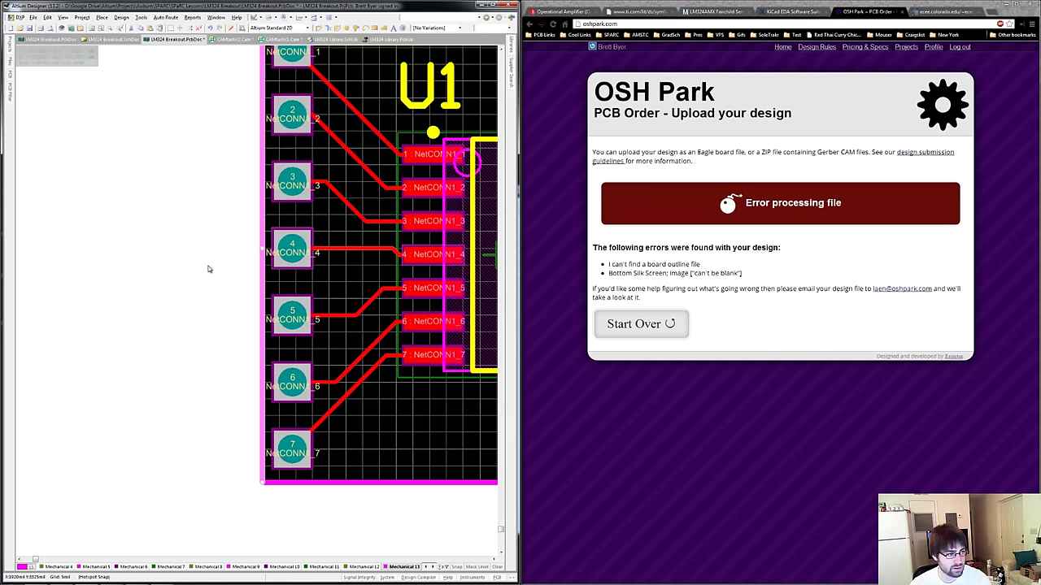
Copy the board outline's four tracks from their lower-left corner and paste them at the same corner with Mechanical 5 active.
scroll(212, 246, "down", 4, "ctrl")
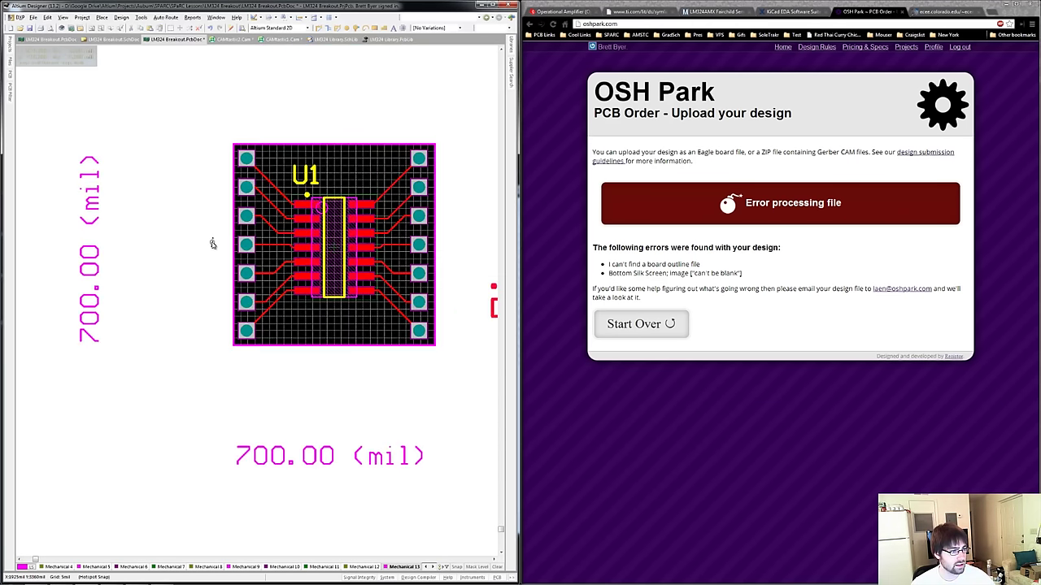
scroll(212, 244, "up", 1, "ctrl")
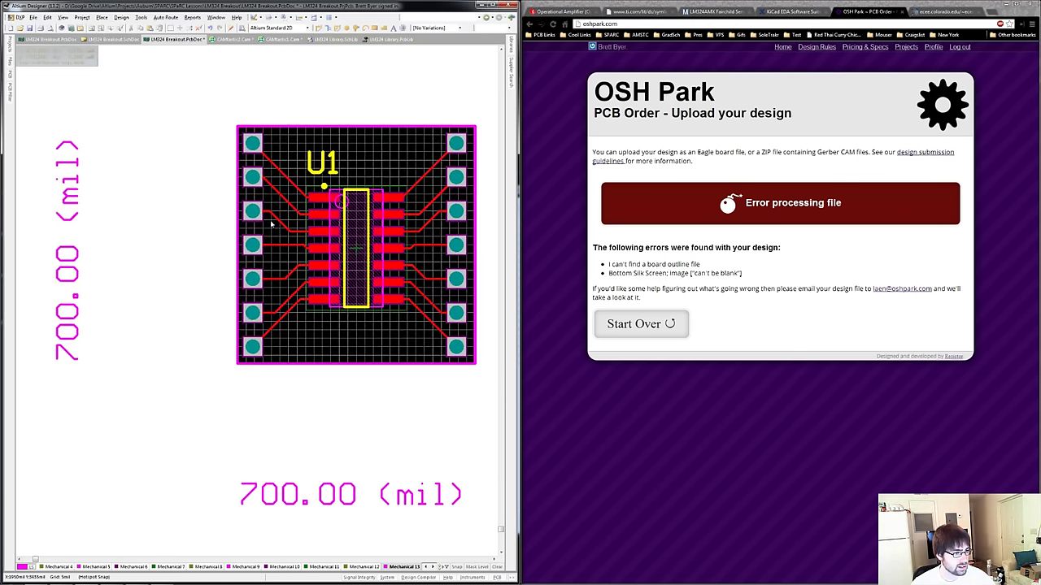
scroll(411, 229, "down", 1, "ctrl")
scroll(492, 220, "up", 1, "ctrl")
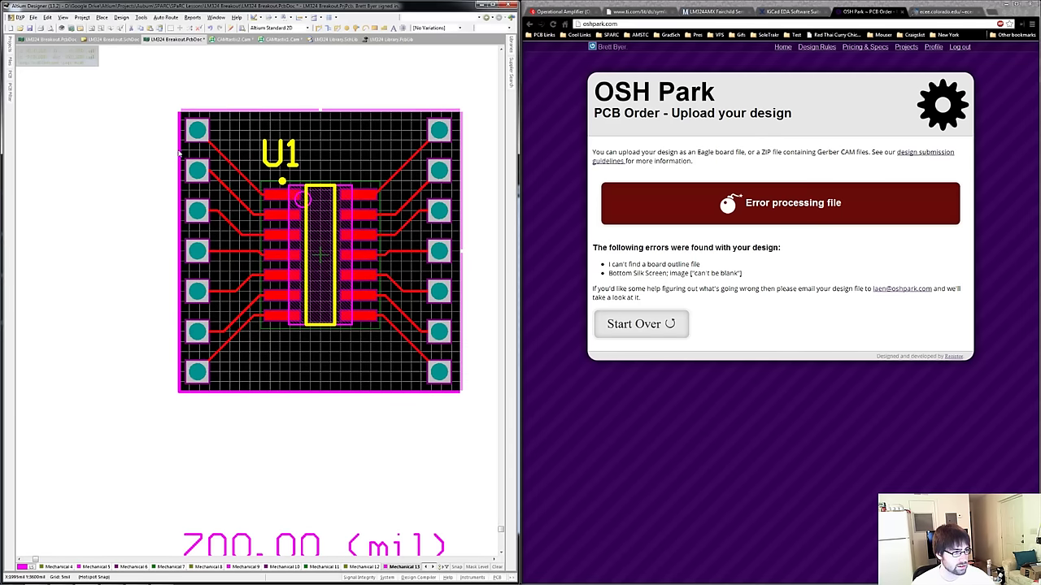
left_click(262, 394)
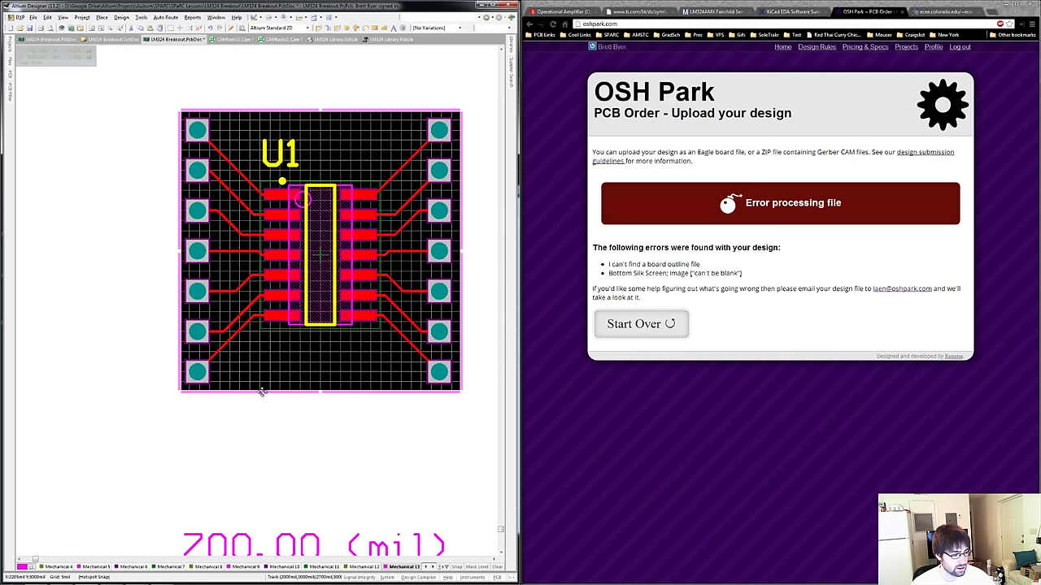
key("ctrl+c")
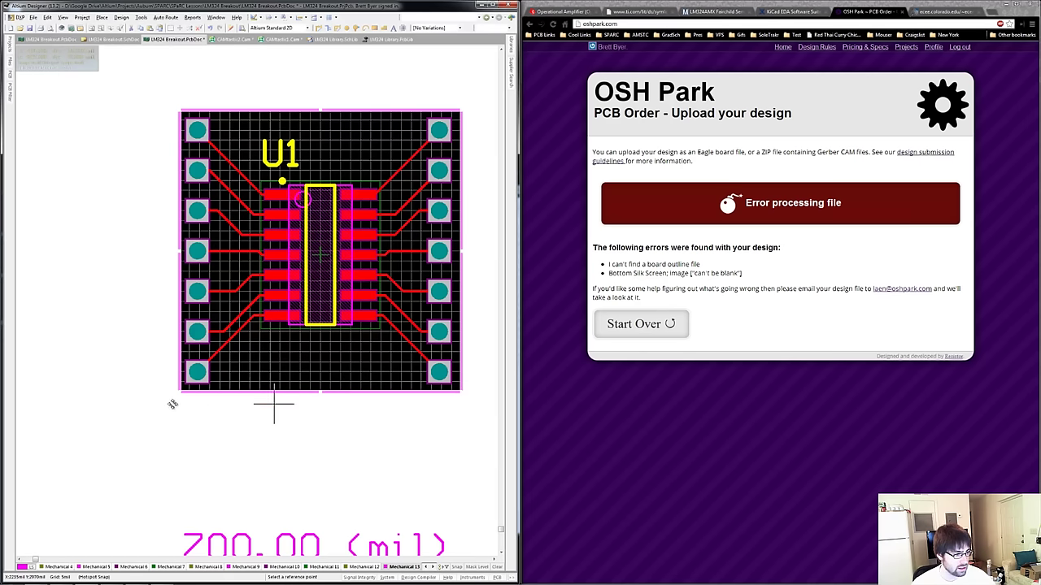
left_click(179, 393)
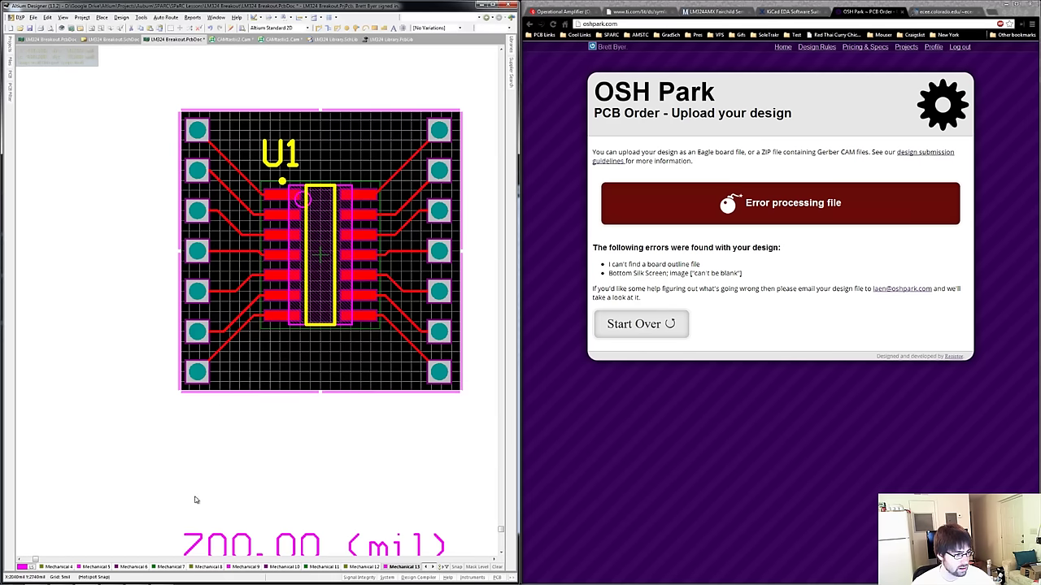
left_click(186, 464)
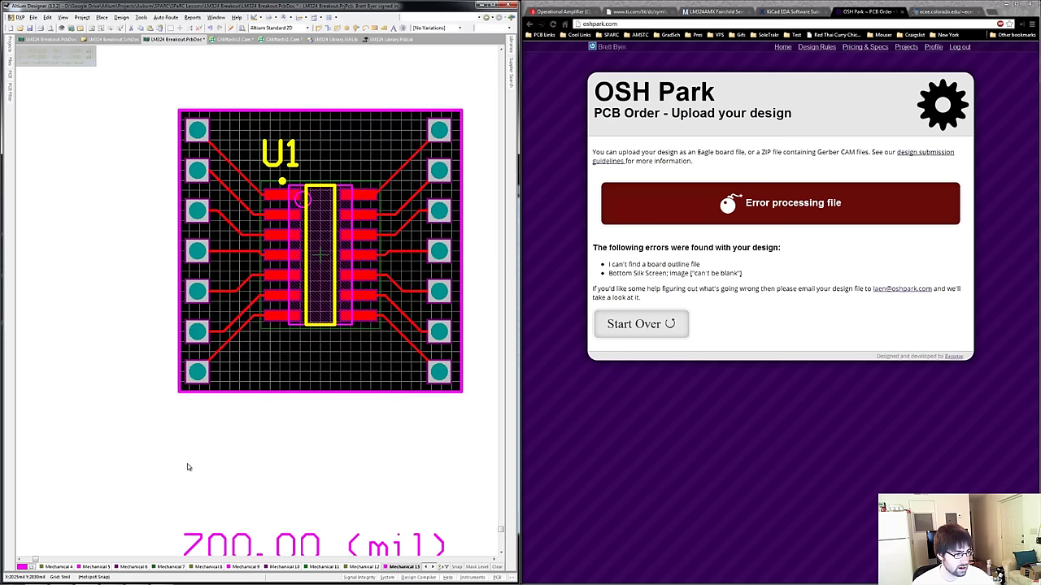
left_click(95, 566)
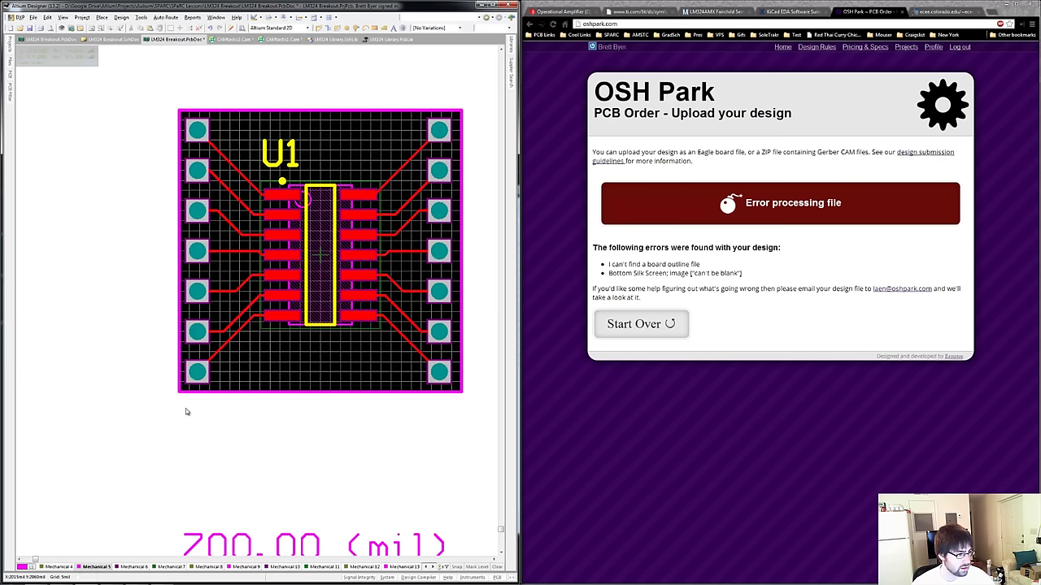
key("ctrl+v")
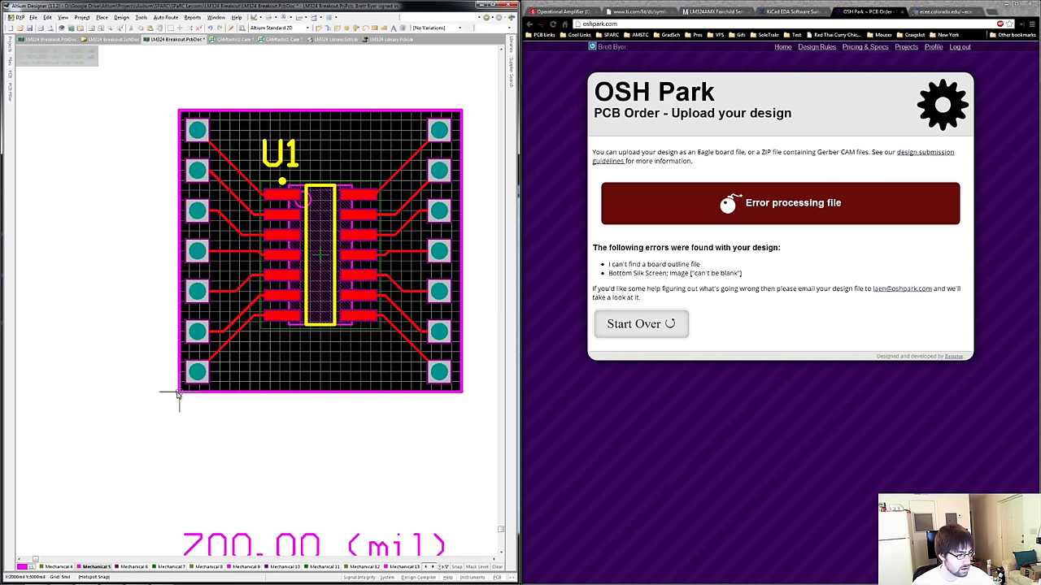
left_click(179, 392)
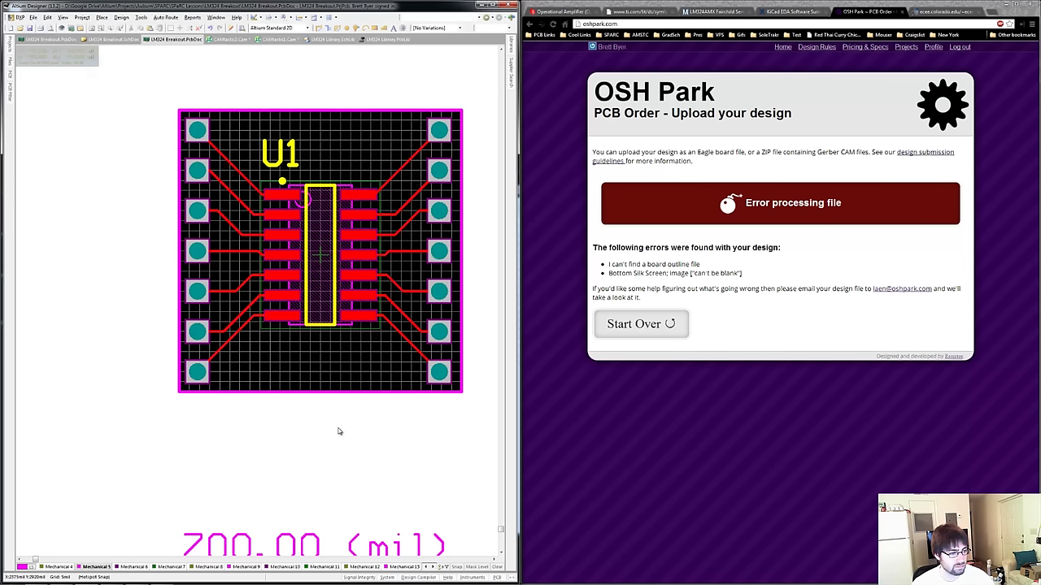
scroll(327, 432, "down", 1, "ctrl")
scroll(335, 443, "up", 1, "ctrl")
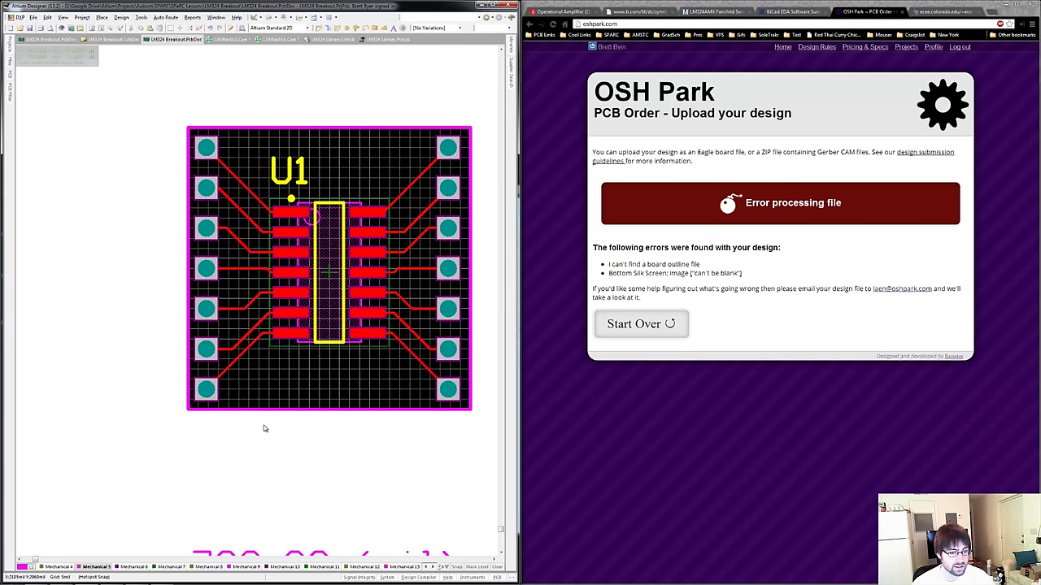
left_click(255, 18)
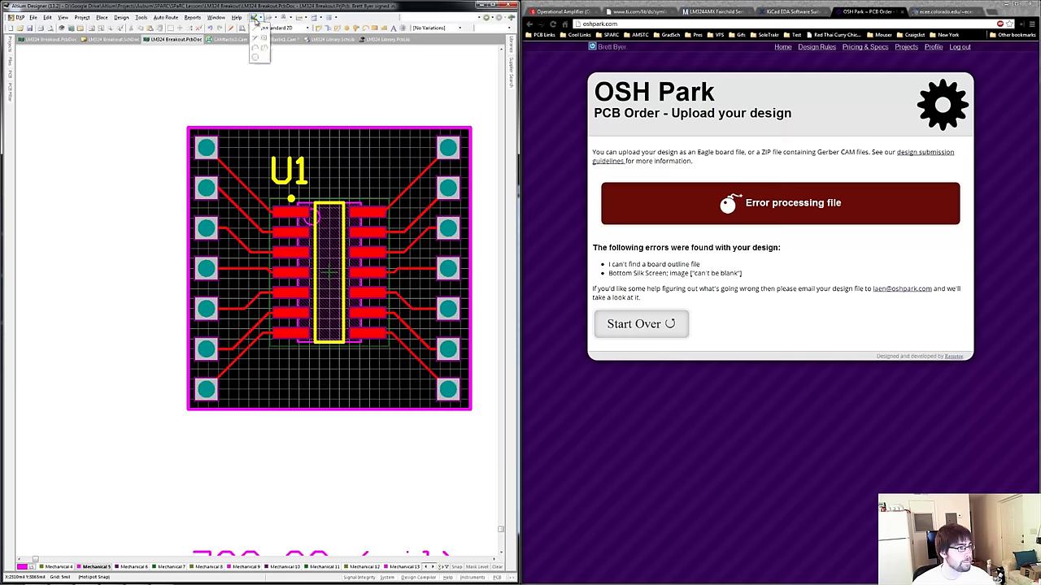
left_click(368, 86)
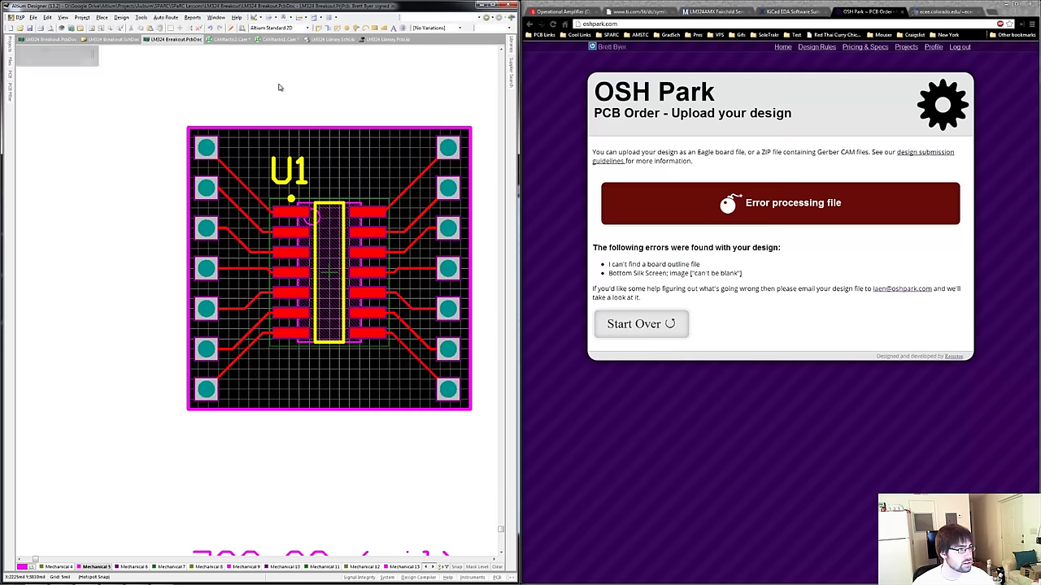
Maximize the Altium Designer window and make Top Layer the active layer.
left_click(57, 567)
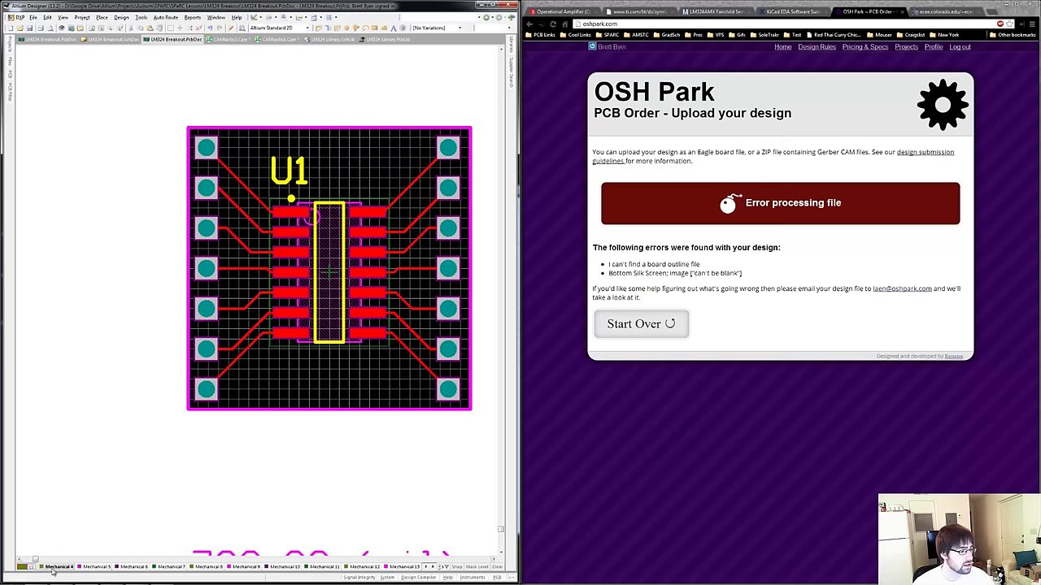
left_click(424, 567)
left_click(425, 567)
left_click(425, 567)
left_click(425, 566)
left_click(424, 567)
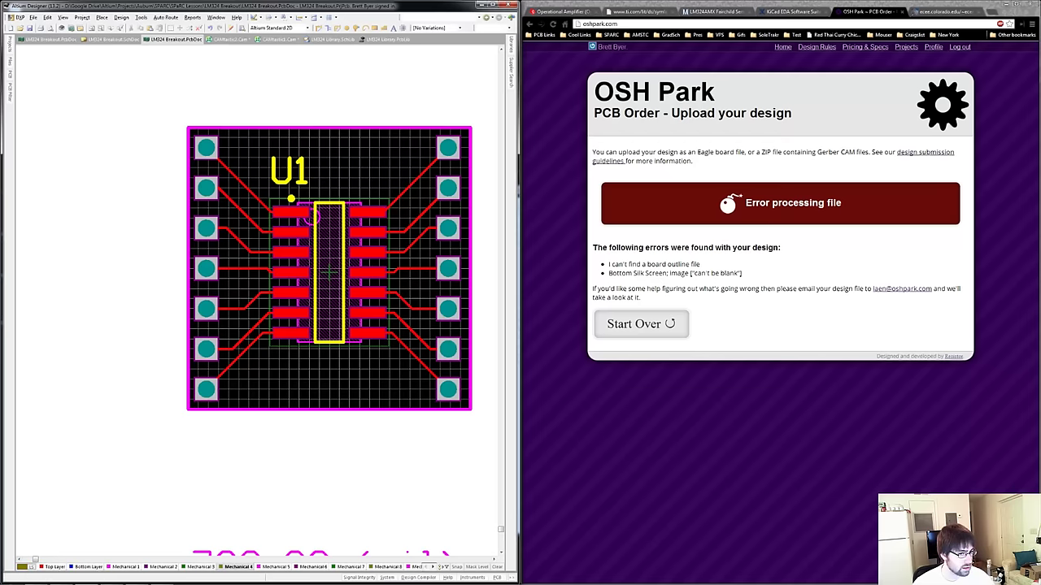
left_click(496, 5)
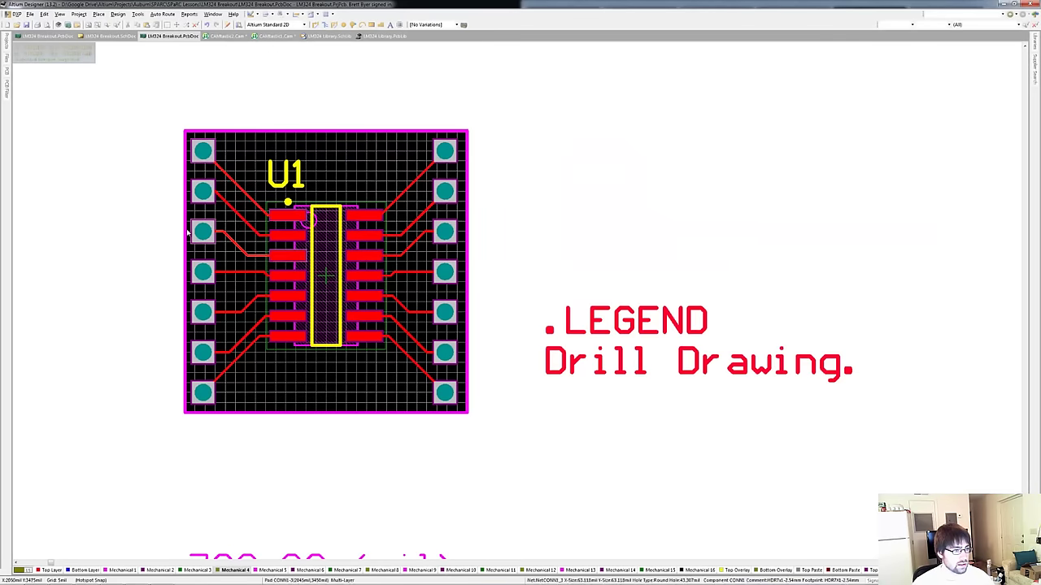
scroll(488, 256, "down", 2, "ctrl")
scroll(312, 262, "up", 2, "ctrl")
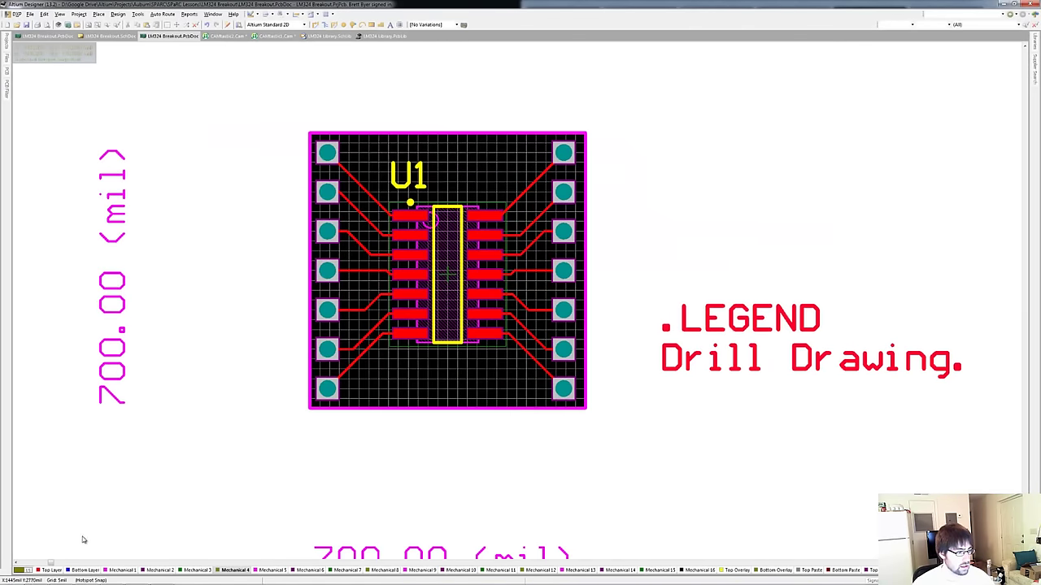
left_click(52, 570)
Start placing a text string on the Top Layer with the text LM324.
left_click(255, 15)
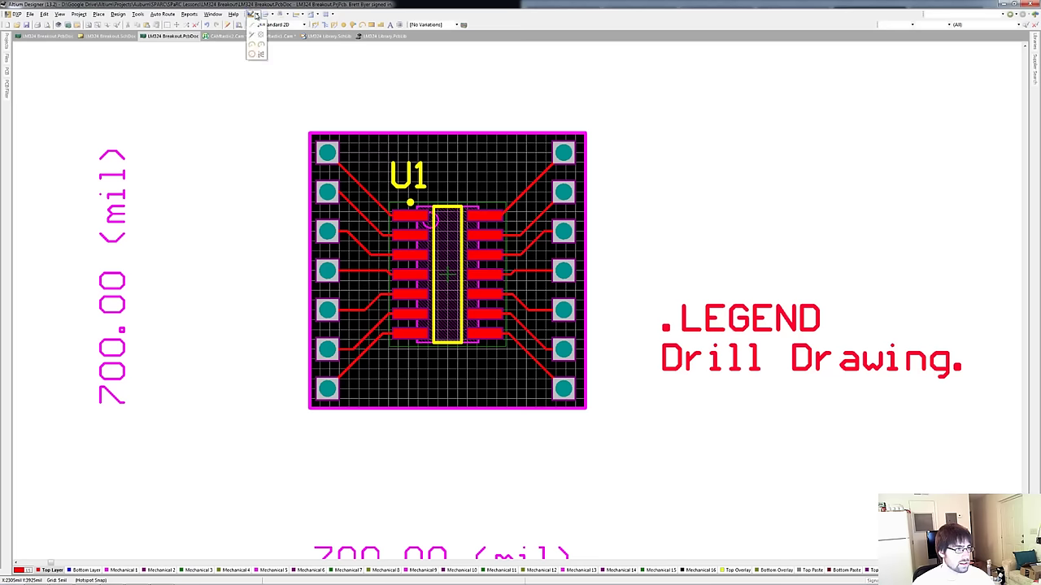
left_click(390, 25)
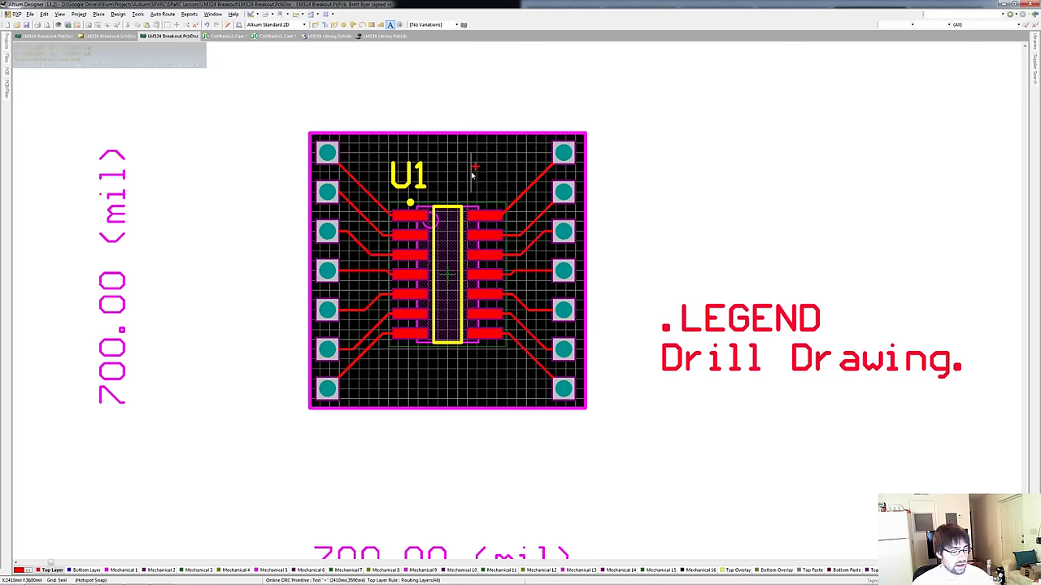
key("l")
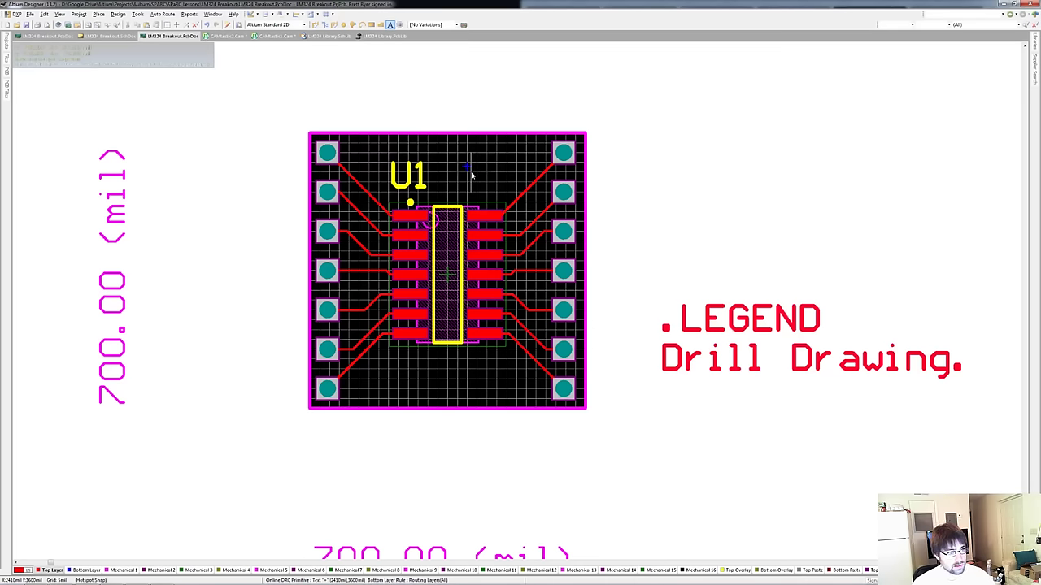
key("l")
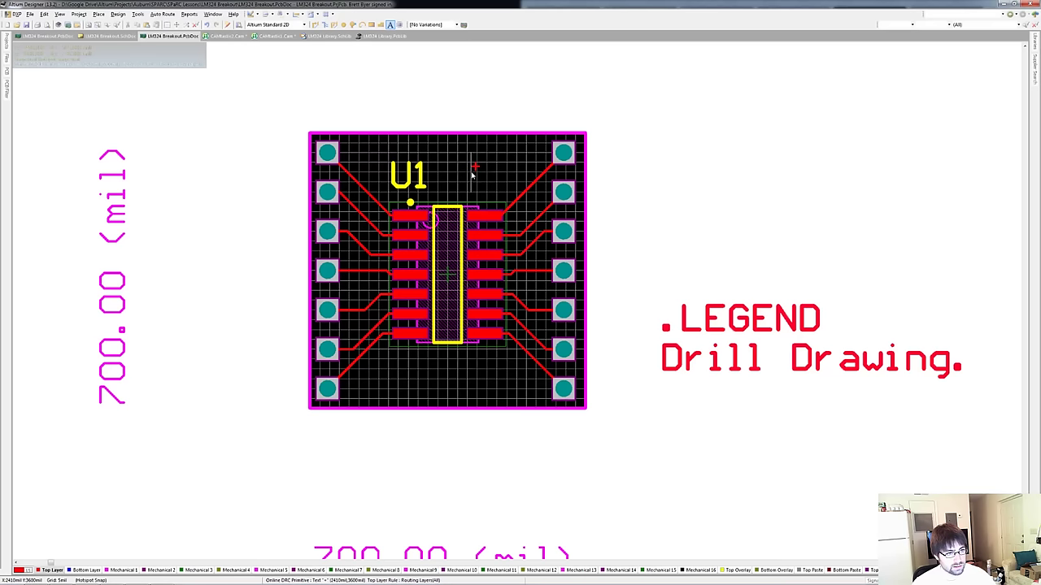
key("Tab")
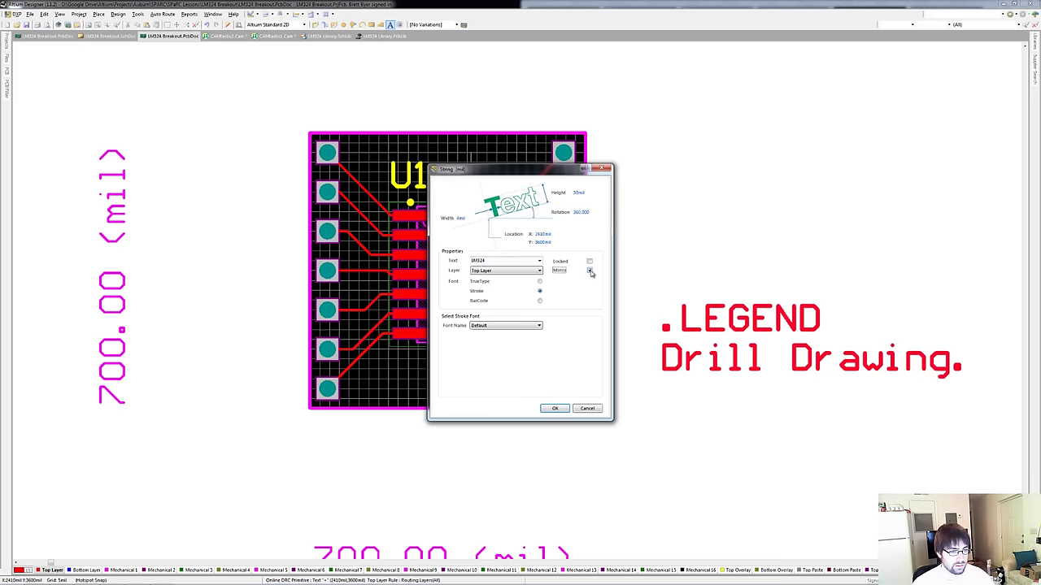
left_click(553, 409)
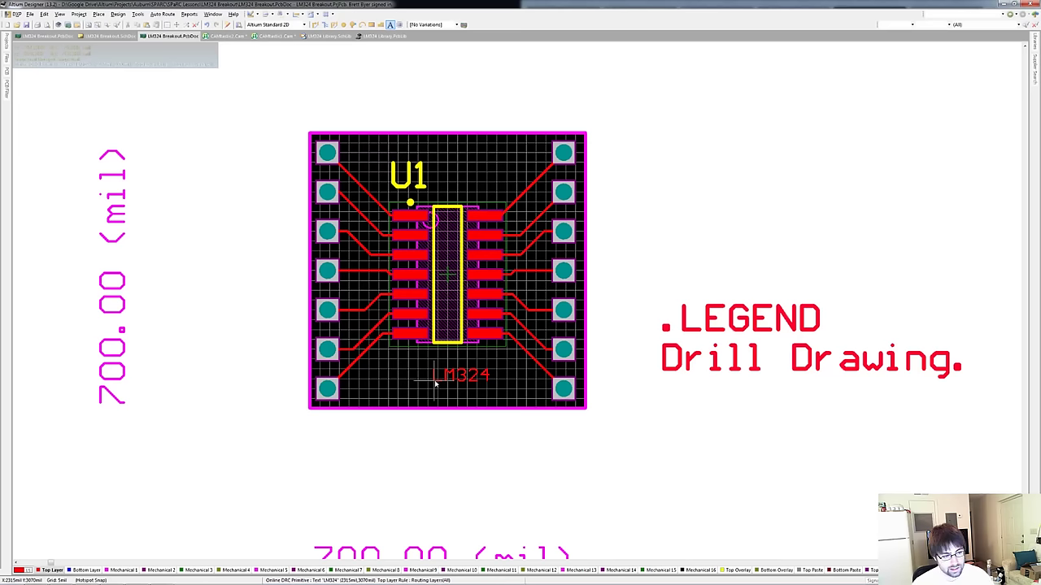
Mirror the LM324 string, move it to the Bottom Layer, and place it across the upper part of U1.
key("Tab")
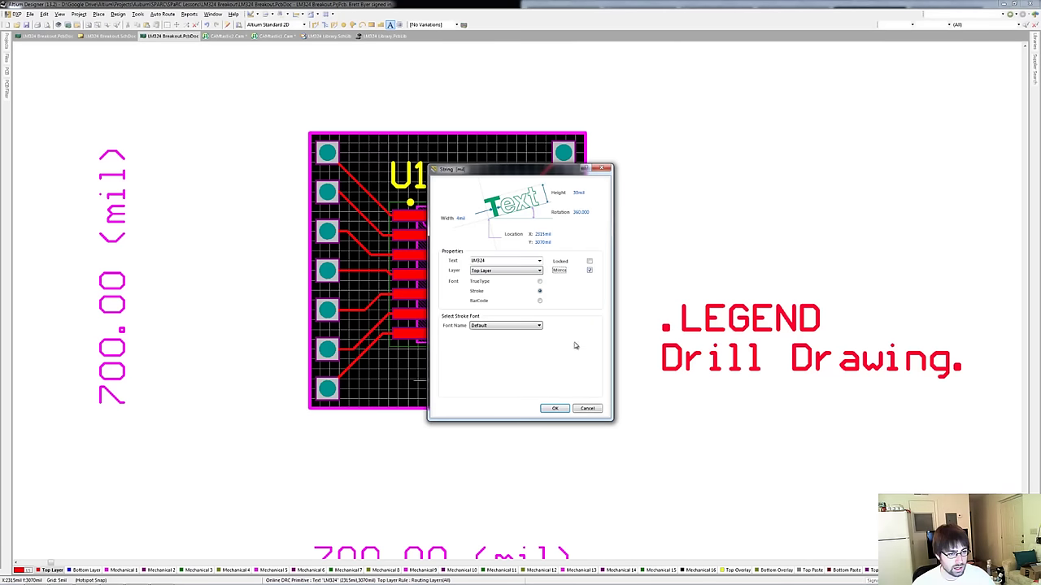
left_click(559, 409)
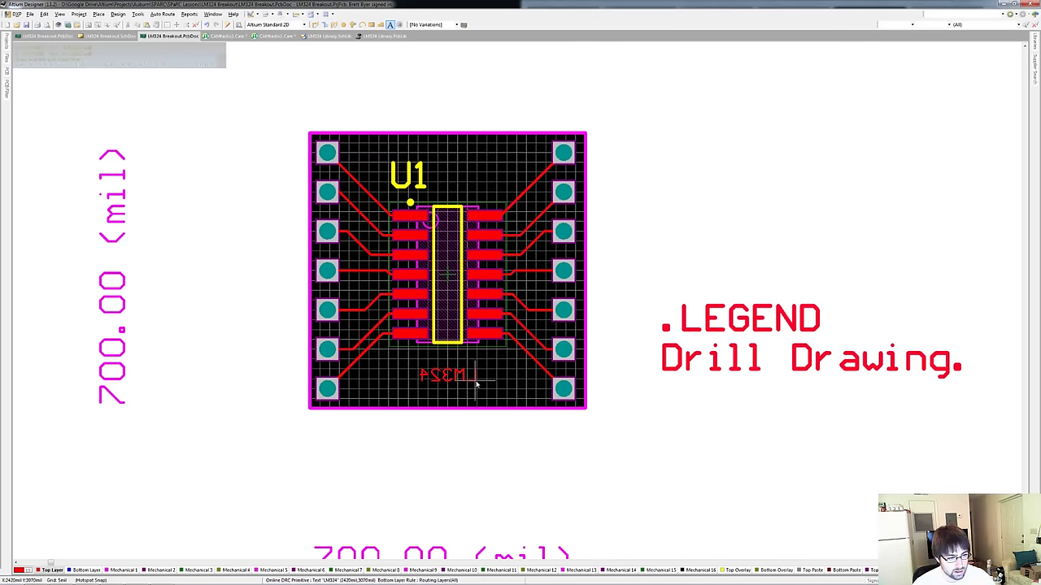
key("l")
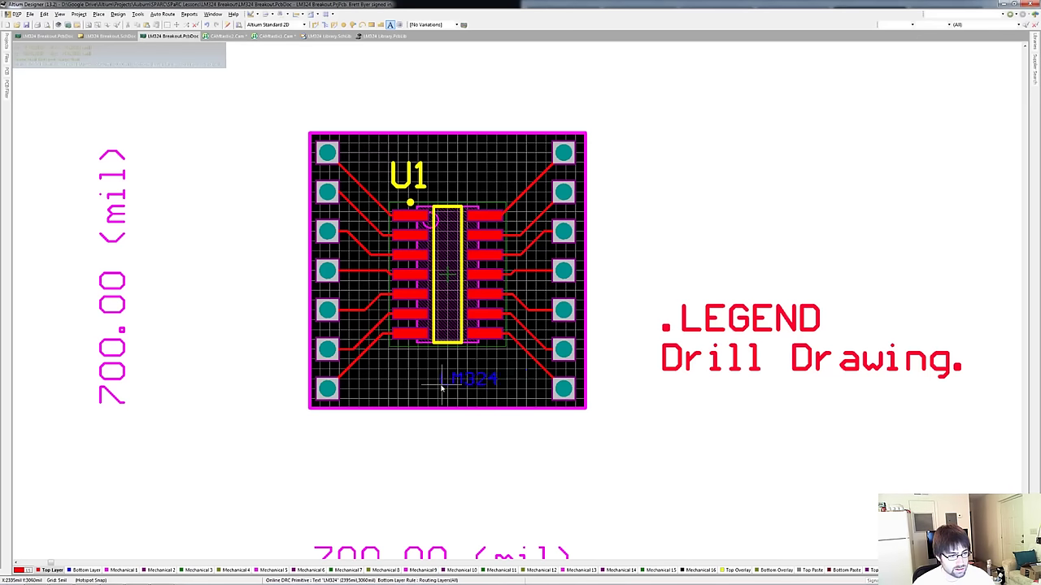
key("Tab")
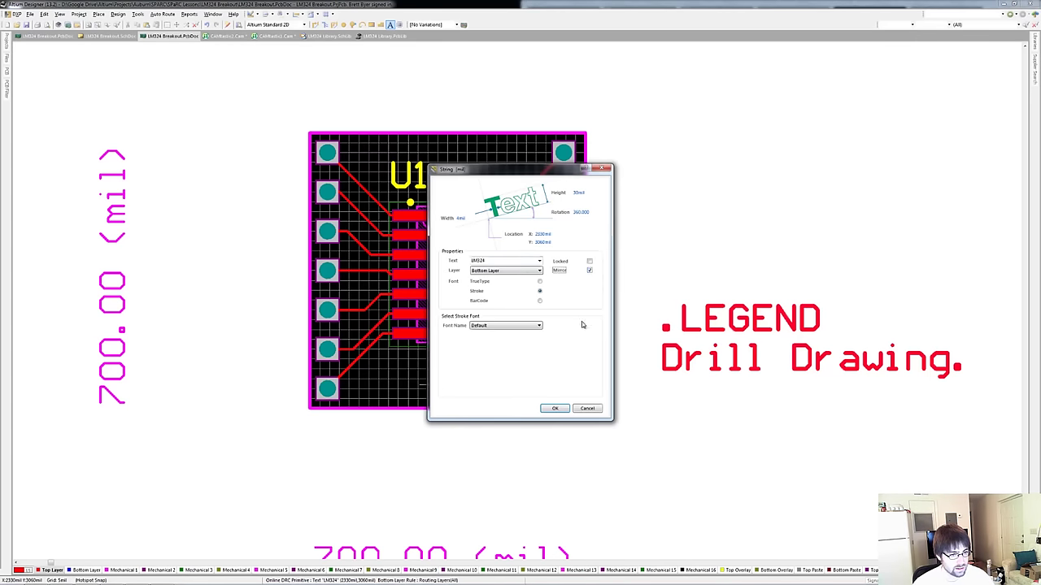
left_click(555, 408)
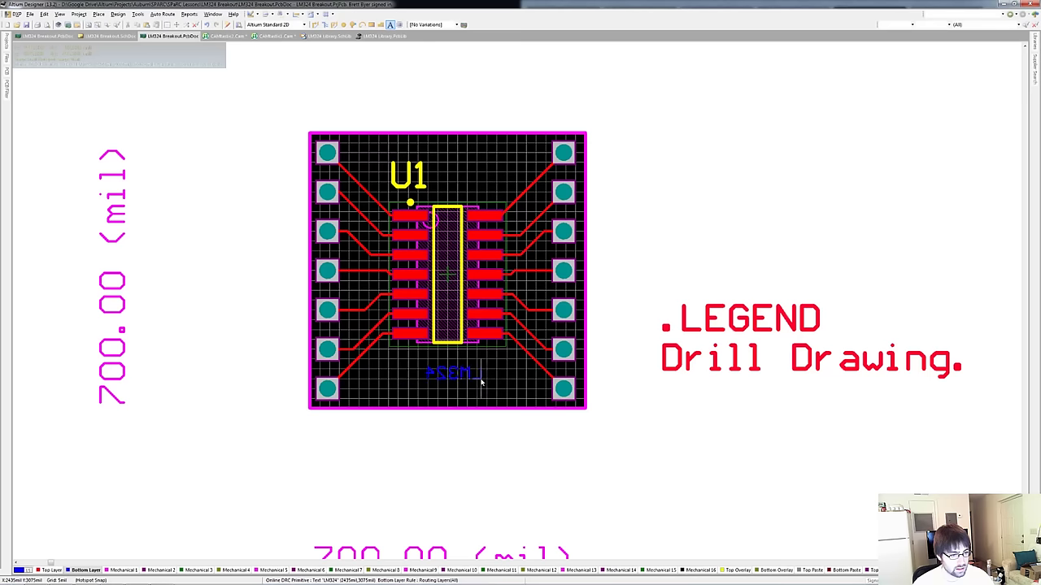
key("Tab")
key("Return")
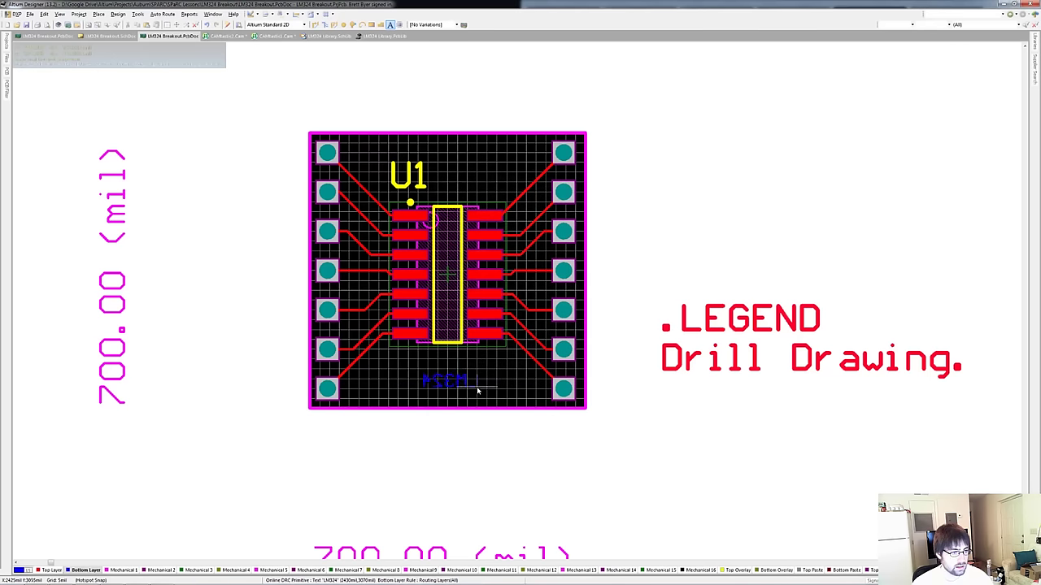
left_click(473, 227)
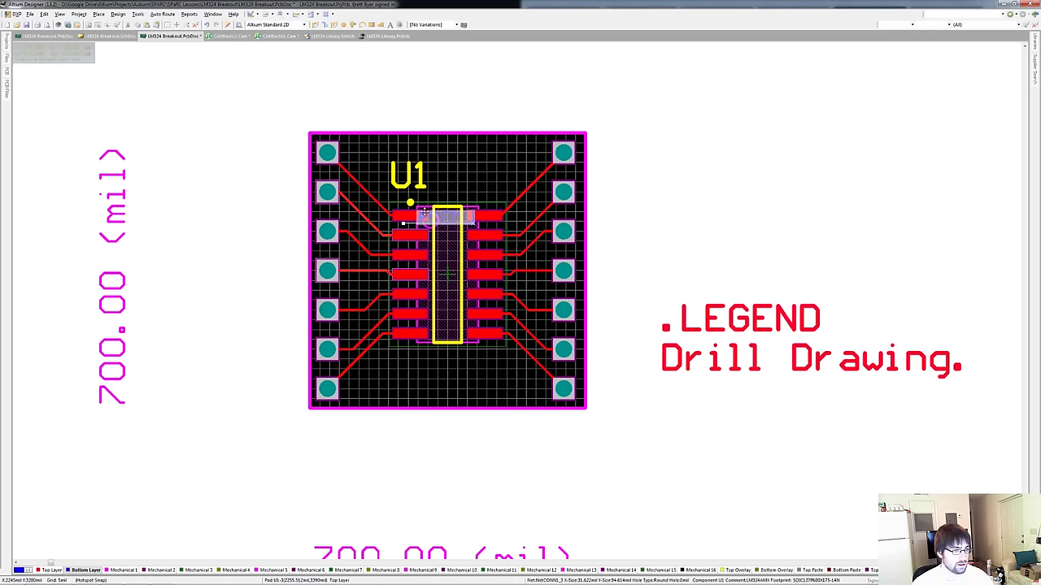
Hide every layer except the Bottom Layer in the view configuration.
left_click(18, 570)
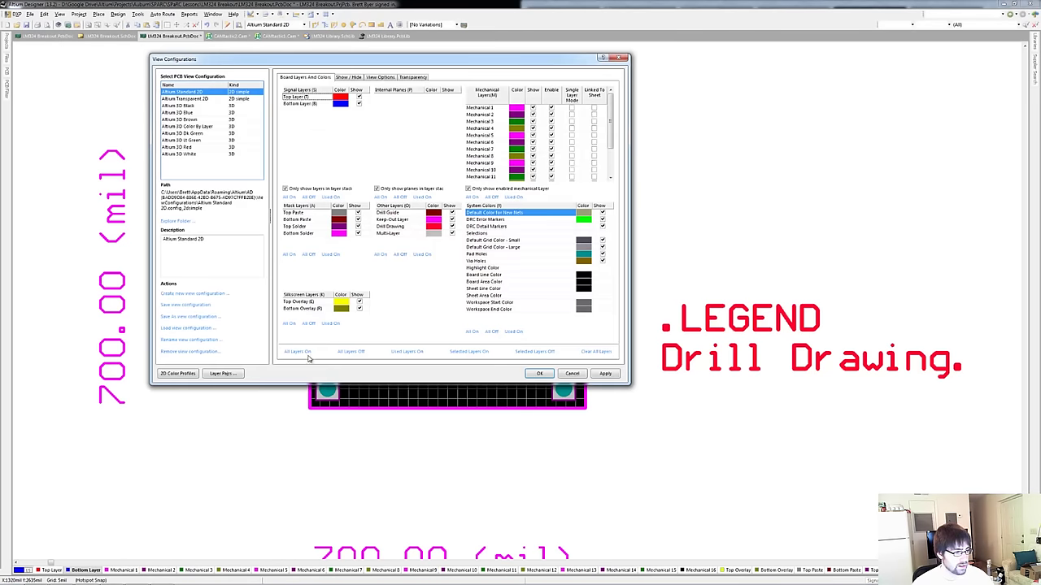
left_click(355, 352)
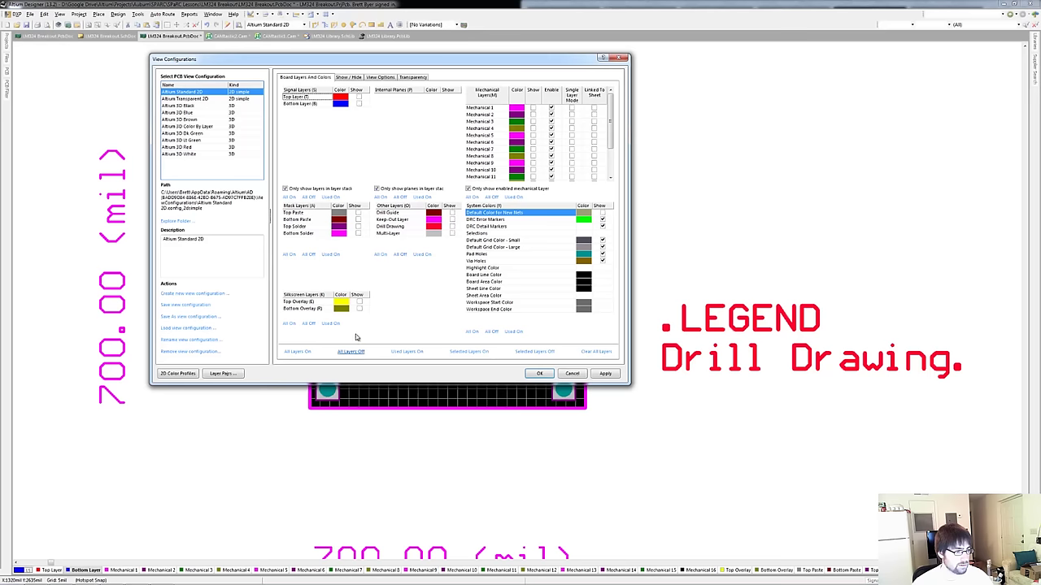
left_click(362, 104)
left_click(360, 104)
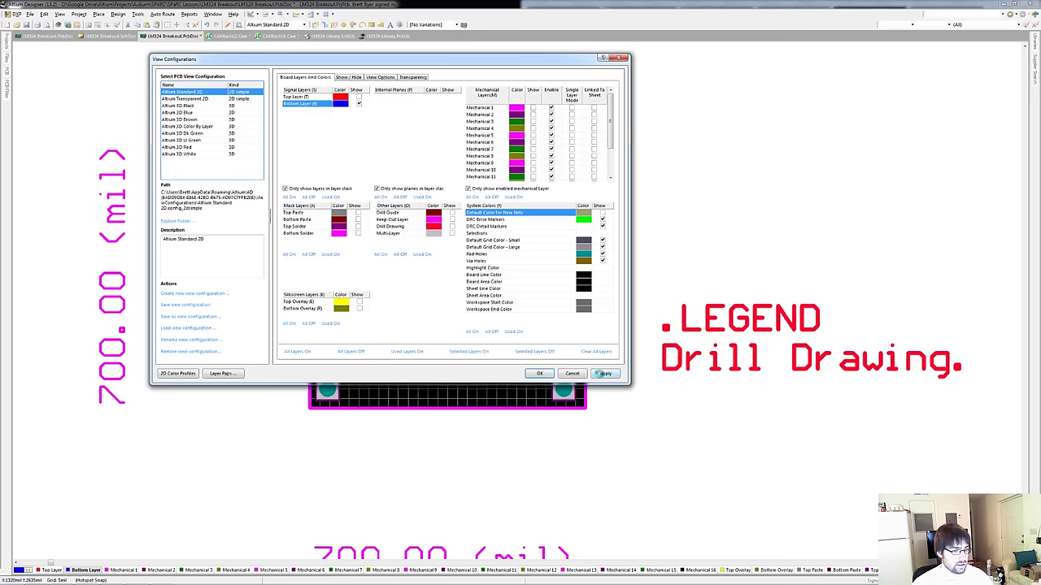
left_click(541, 374)
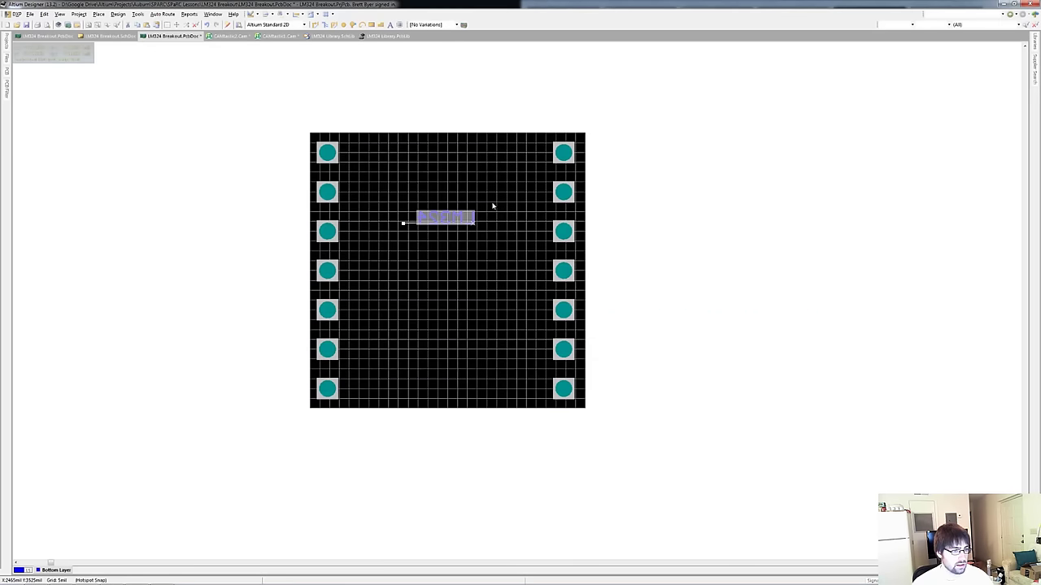
Cut the mirrored LM324 text from the board, using its lower-right corner as the reference point.
left_click(492, 207)
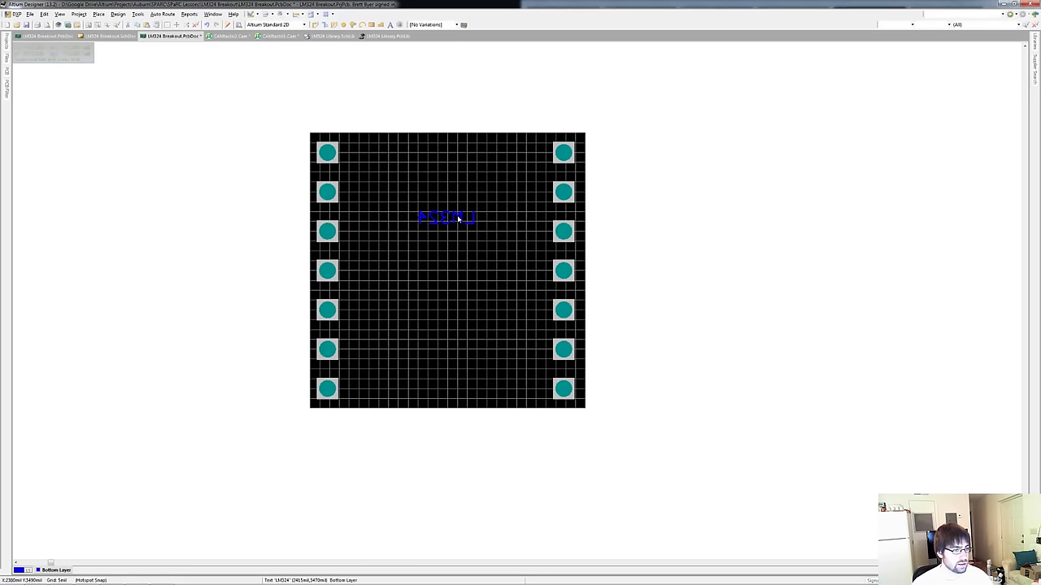
left_click(457, 216)
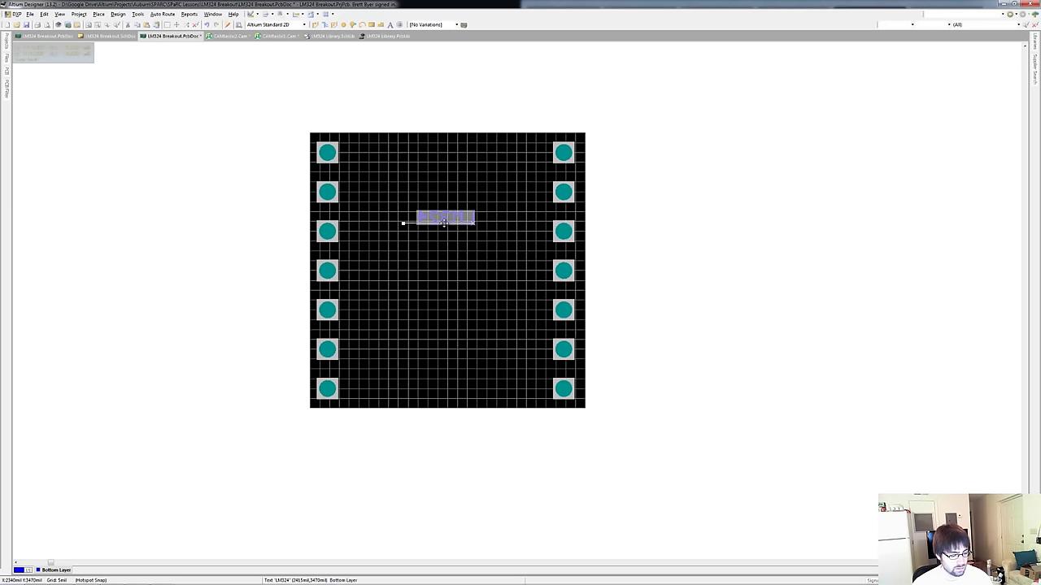
key("ctrl+c")
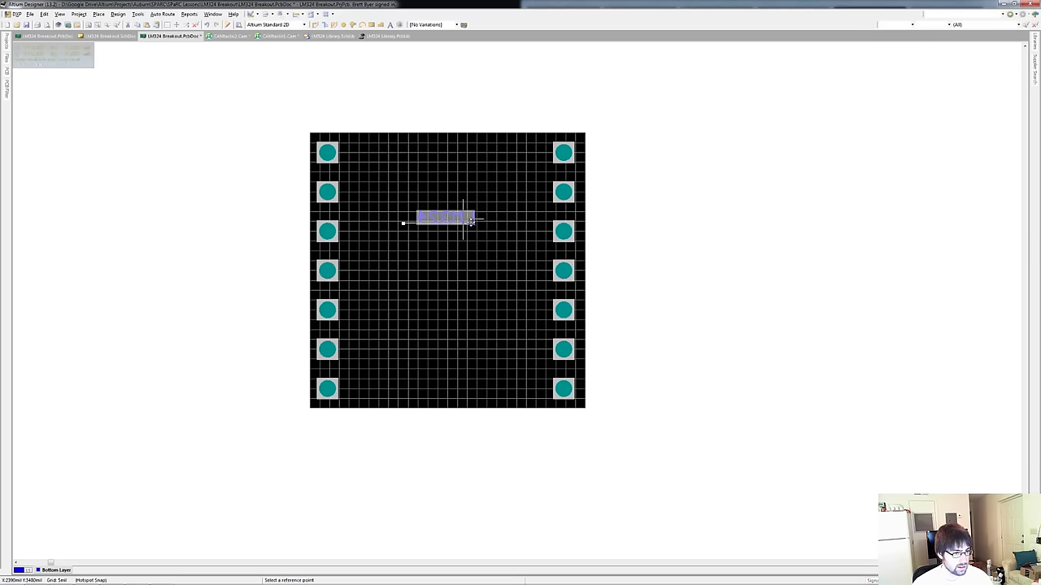
left_click(474, 224)
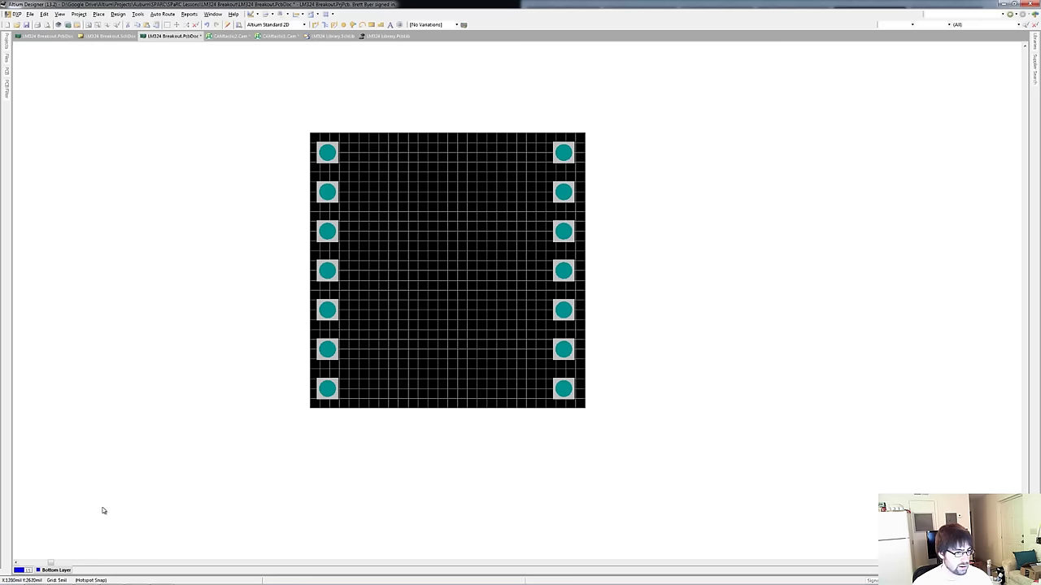
Show the Bottom Overlay layer alongside the Bottom Layer and make it the active layer.
key("l")
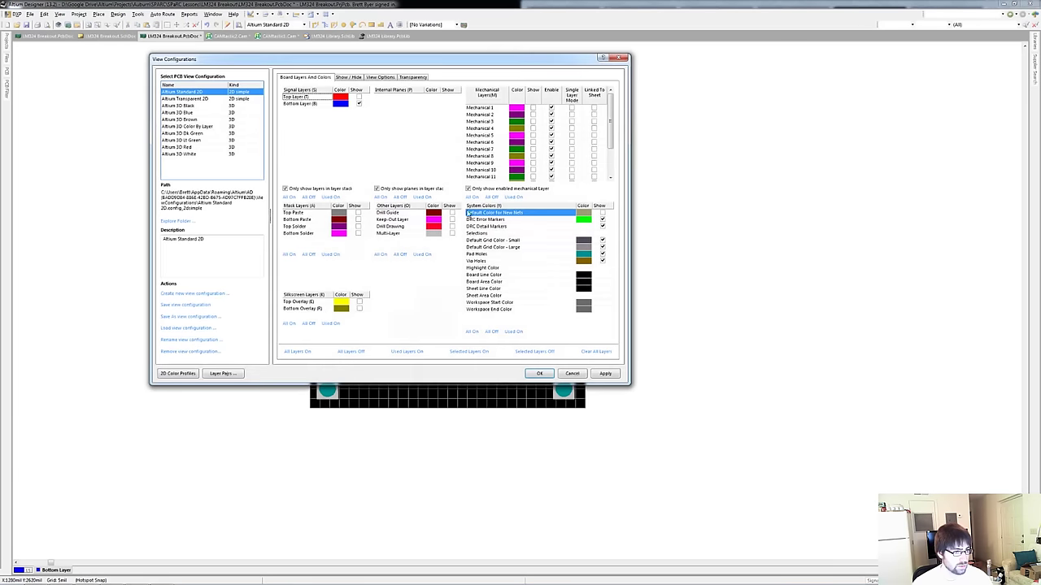
left_click(359, 309)
left_click(605, 374)
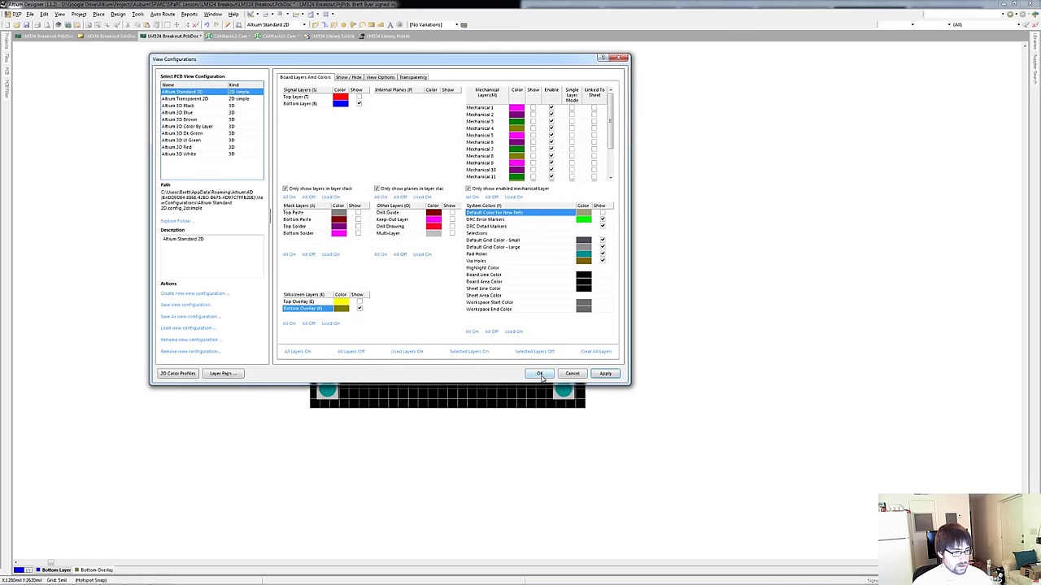
left_click(540, 374)
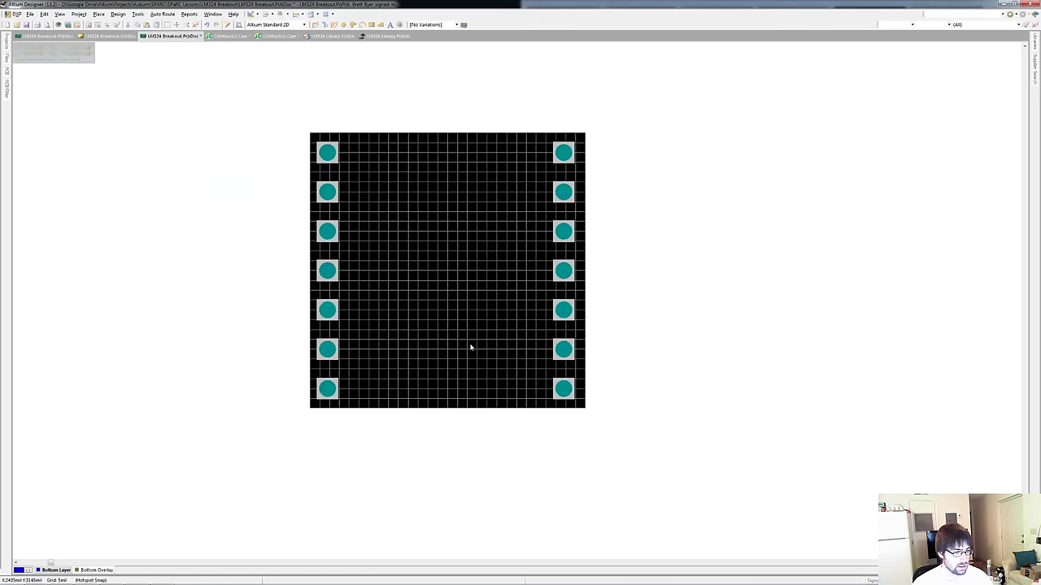
left_click(96, 570)
Paste the mirrored LM324 text near the board's center, set its layer to Bottom Overlay, and save the board.
mouse_move(469, 285)
left_mouse_down()
mouse_move(483, 279)
mouse_move(463, 275)
left_mouse_up()
double_click(462, 276)
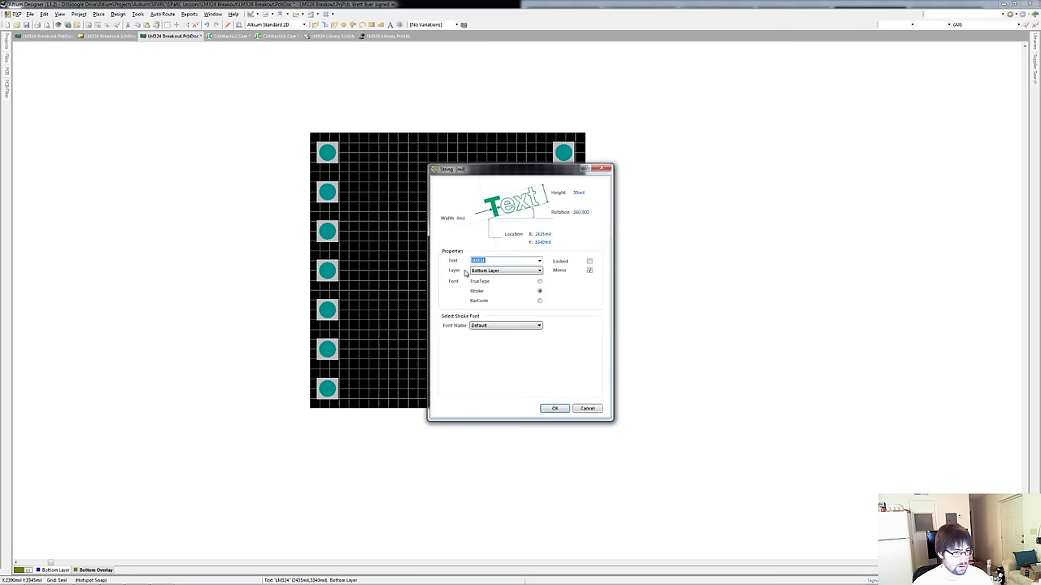
left_click(507, 270)
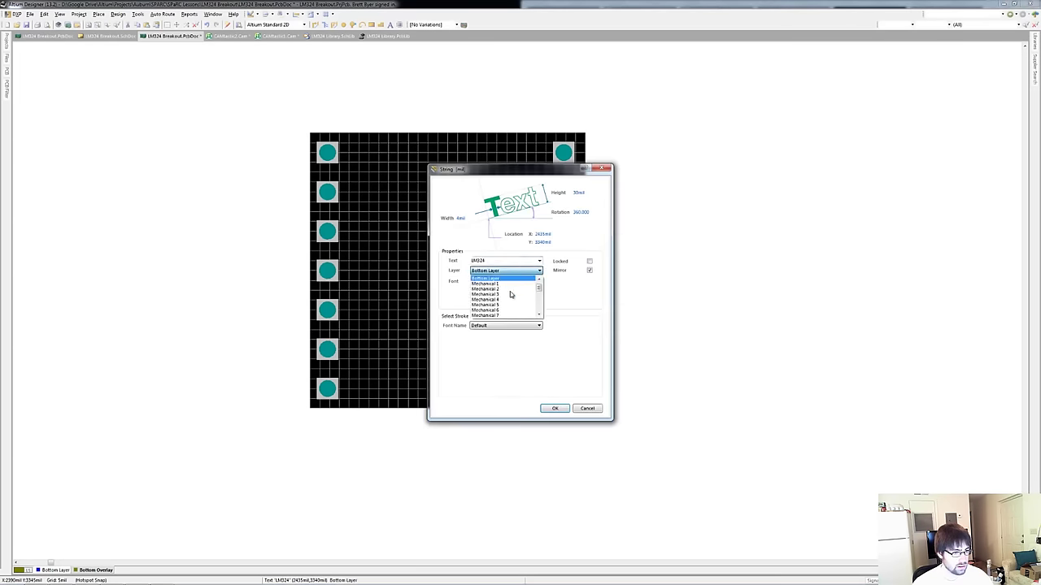
scroll(509, 315, "up", 1)
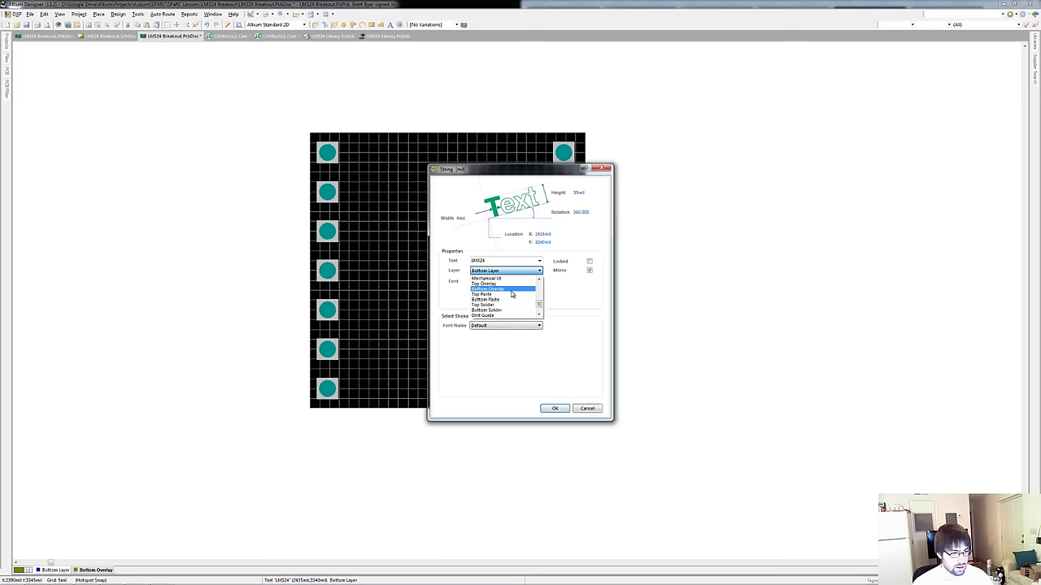
left_click(510, 290)
left_click(554, 409)
left_click(507, 340)
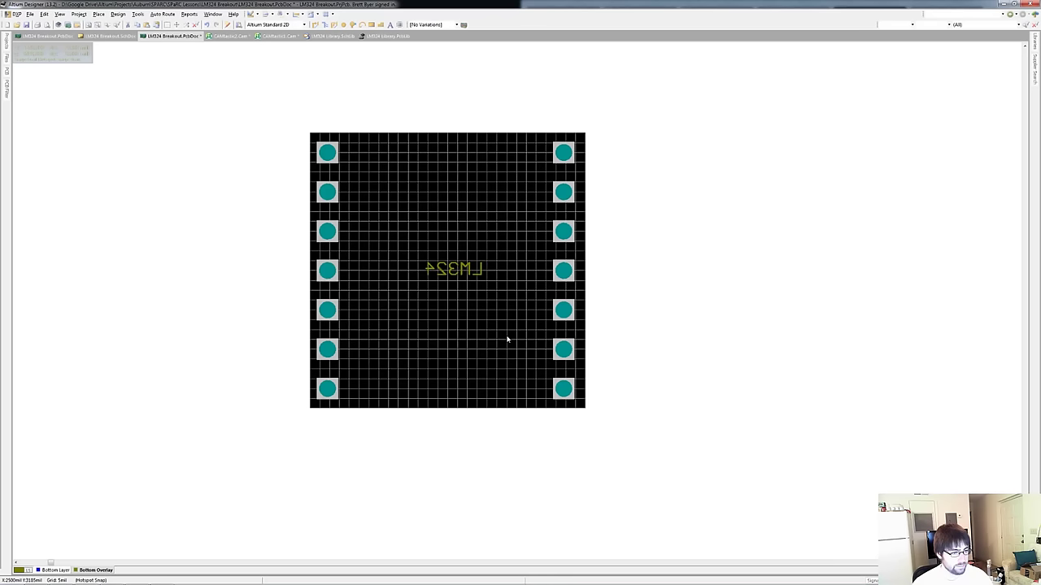
key("ctrl+s")
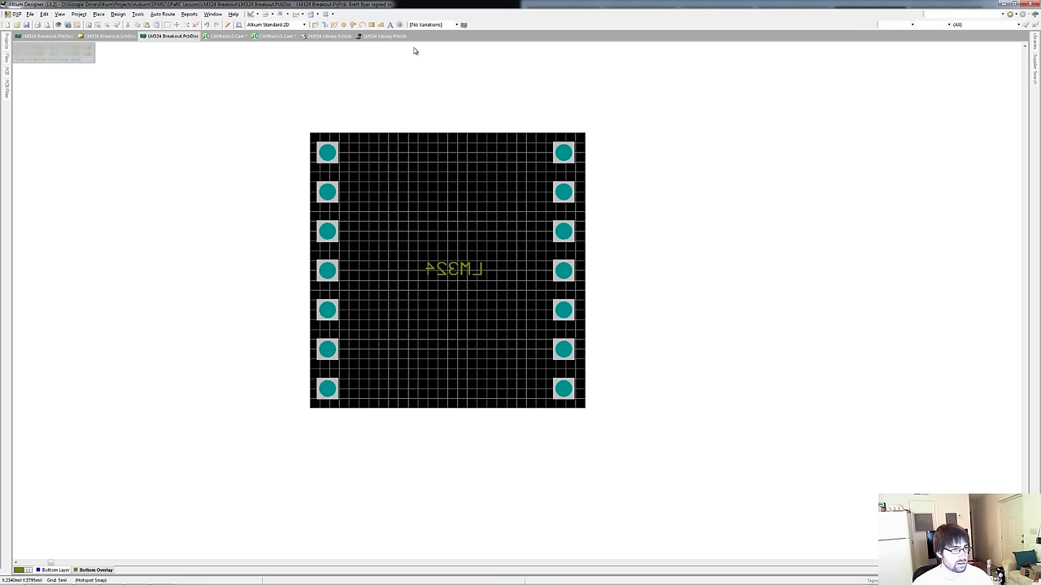
Inspect the board from several angles in the Altium 3D Blue view, and return to Altium Standard 2D.
left_click(303, 25)
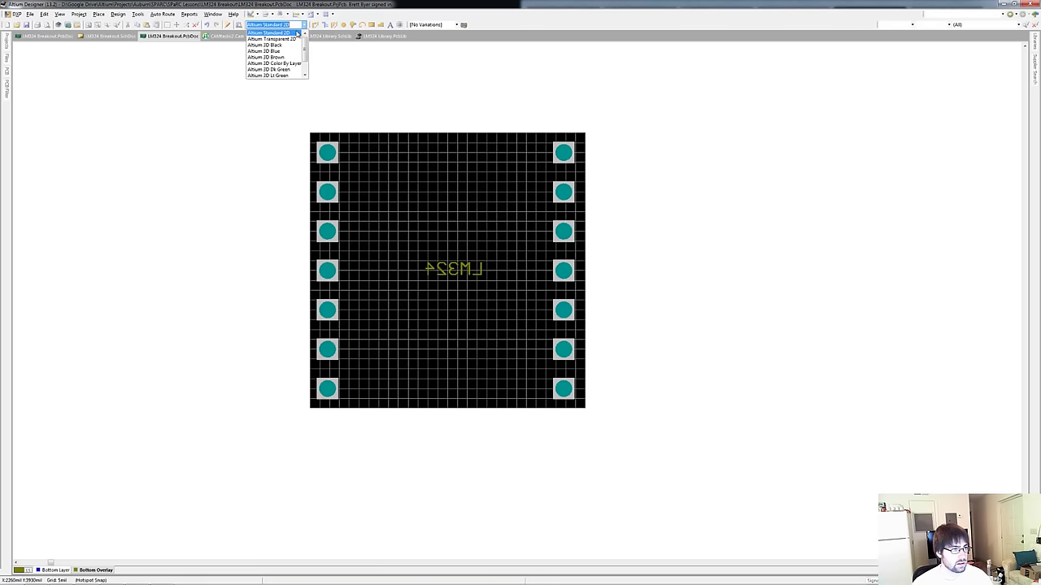
left_click(268, 51)
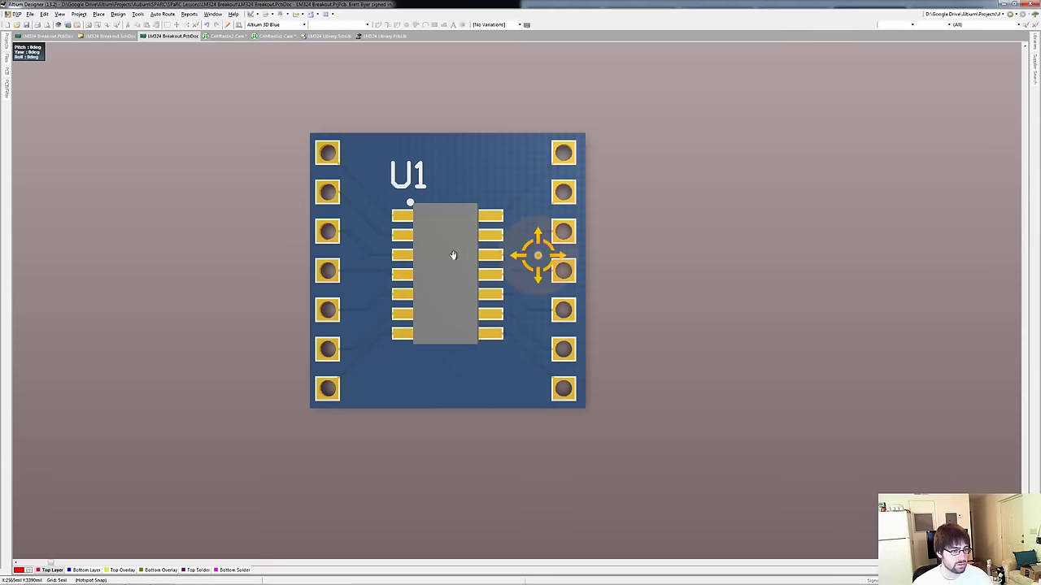
right_click_drag(537, 256, 6, 265, "shift")
right_click_drag(606, 253, 1025, 260, "shift")
right_click_drag(444, 283, 844, 259, "shift")
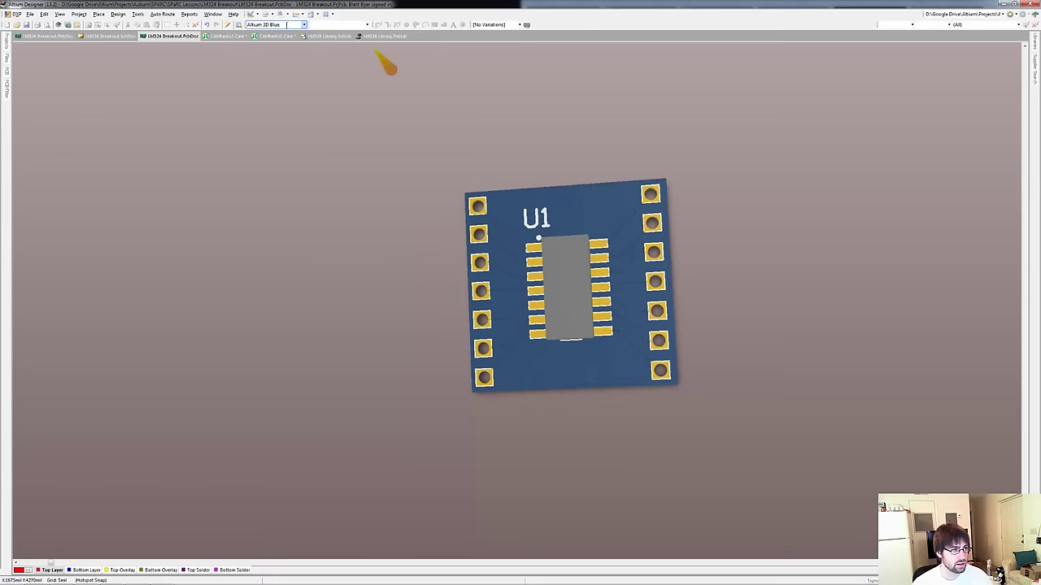
left_click(304, 26)
left_click(304, 25)
left_click(269, 76)
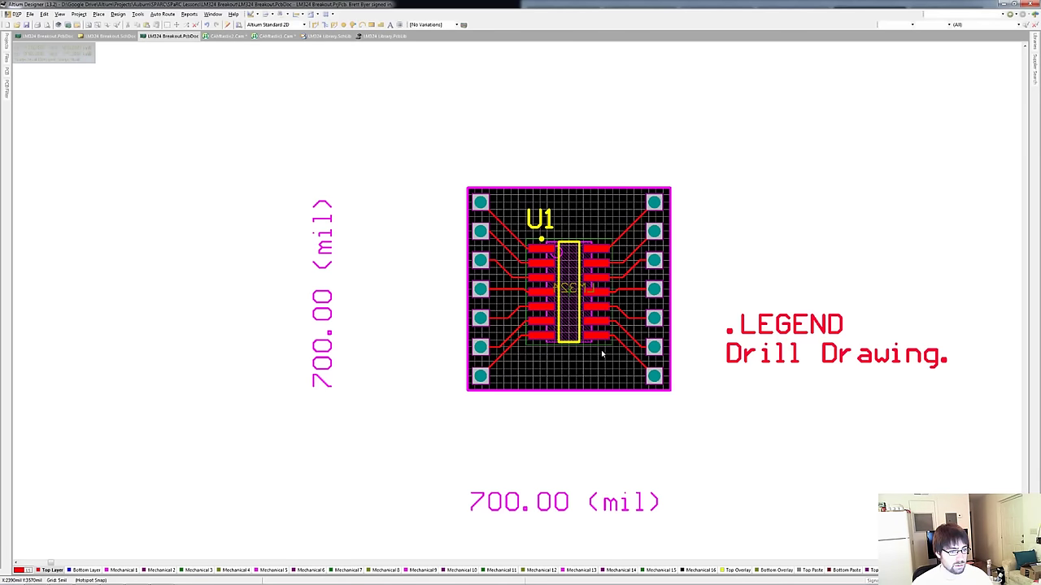
Place an unmirrored LM324 text string on the Top Overlay, below U1 and between the bottom pads.
scroll(601, 354, "up", 3, "ctrl")
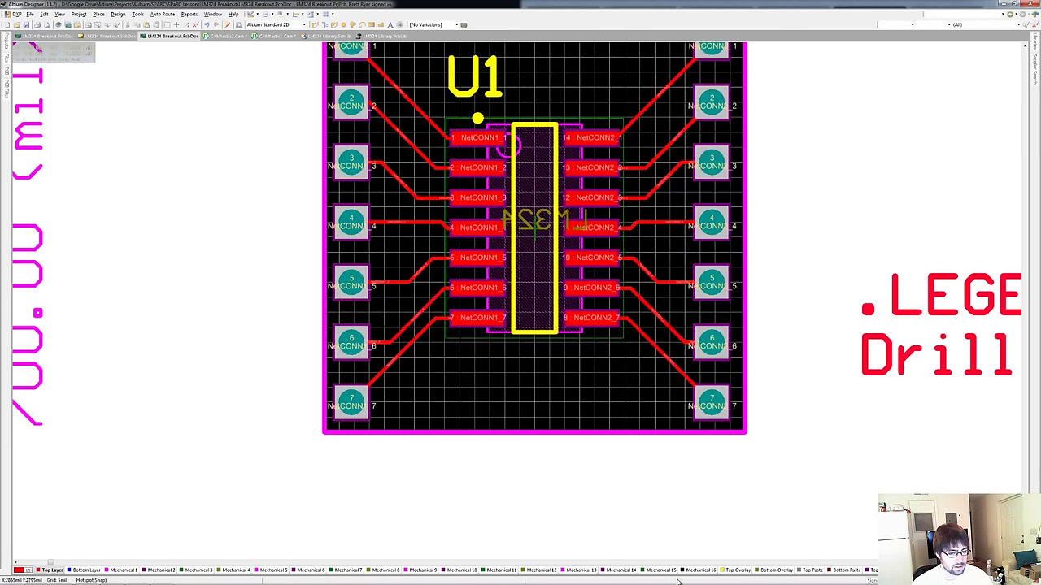
left_click(736, 570)
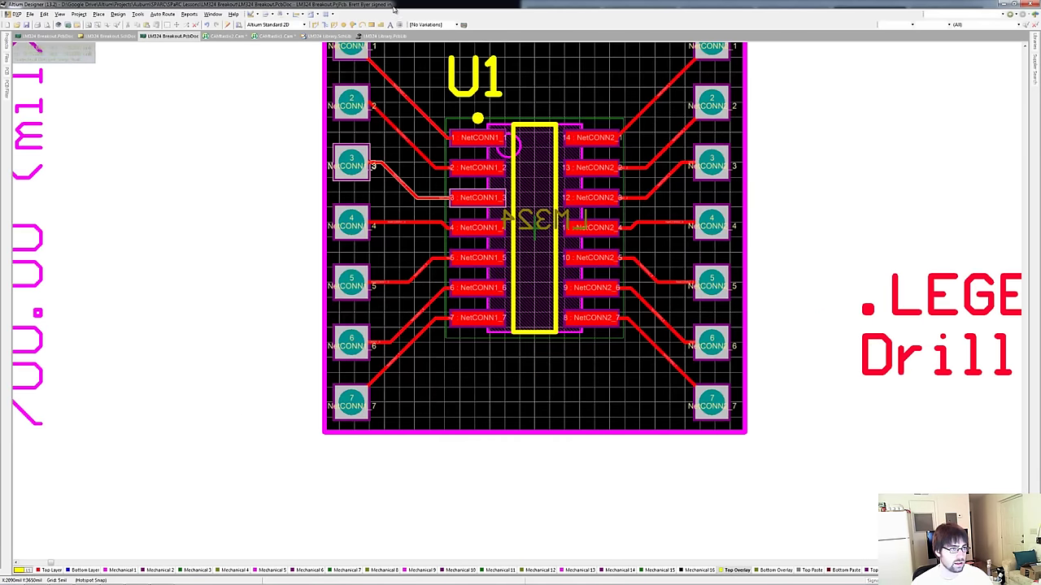
left_click(391, 25)
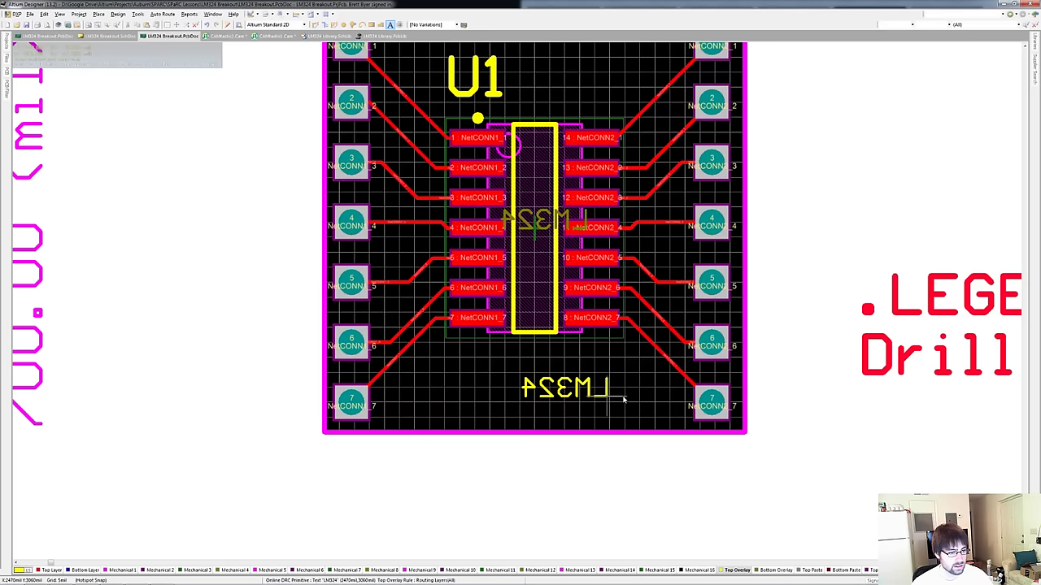
key("Tab")
left_click(590, 271)
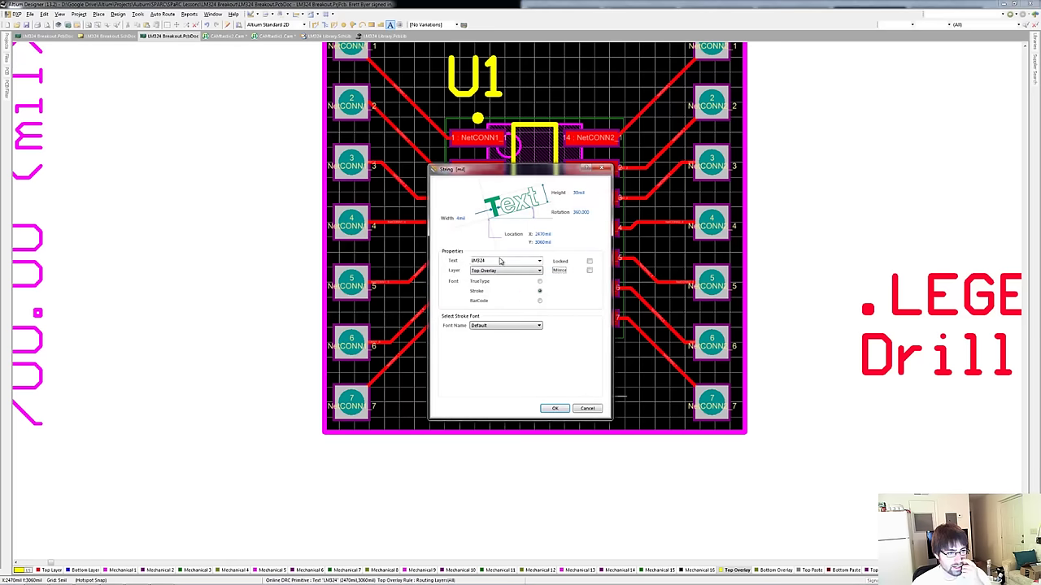
left_click(558, 409)
right_click(503, 396)
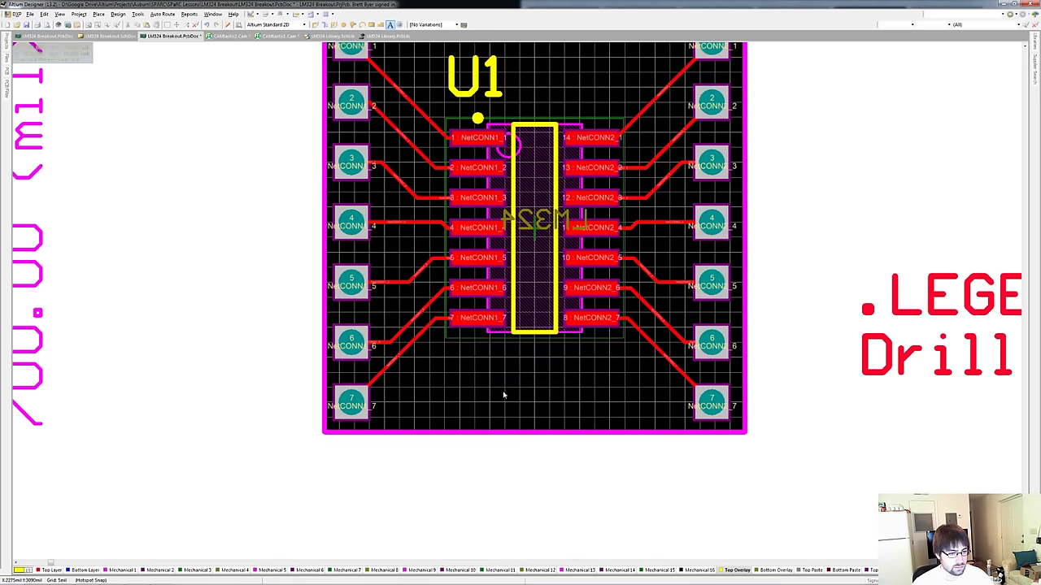
left_click(503, 396)
right_click(544, 437)
left_click(517, 487)
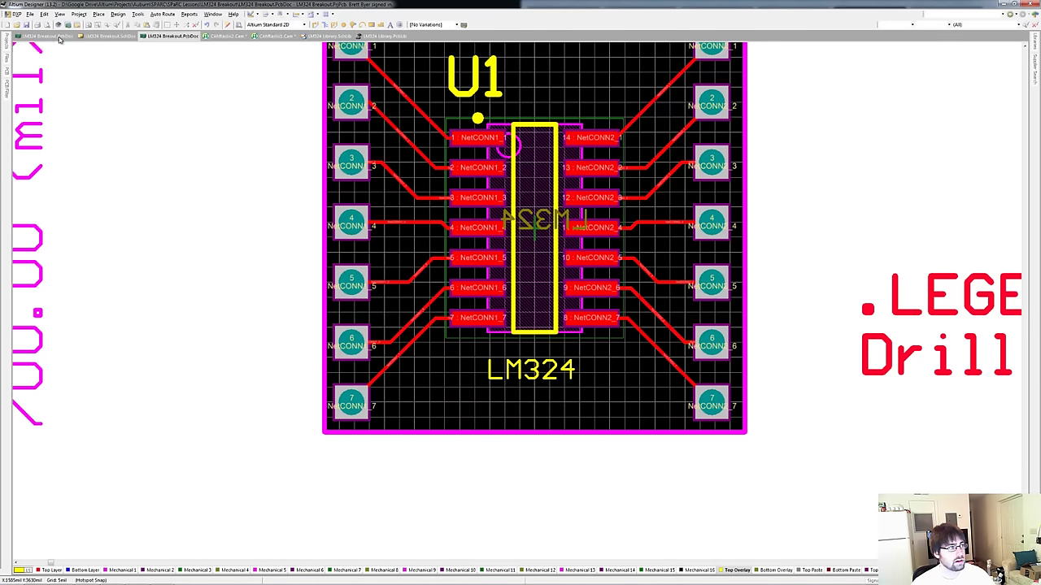
Generate the board's Gerber files with Mechanical 5 added to the plotted layers.
left_click(30, 15)
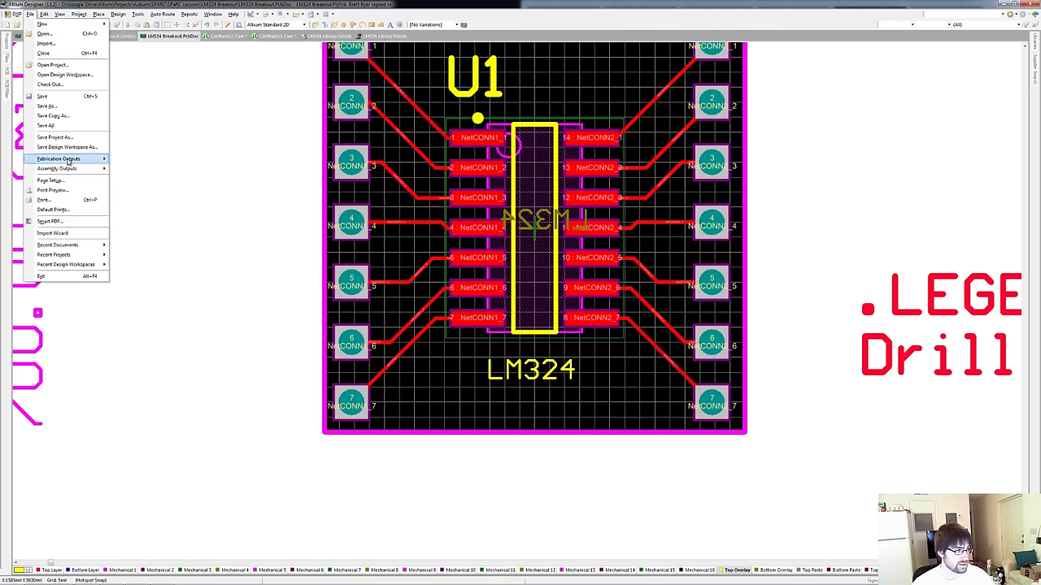
mouse_move(69, 162)
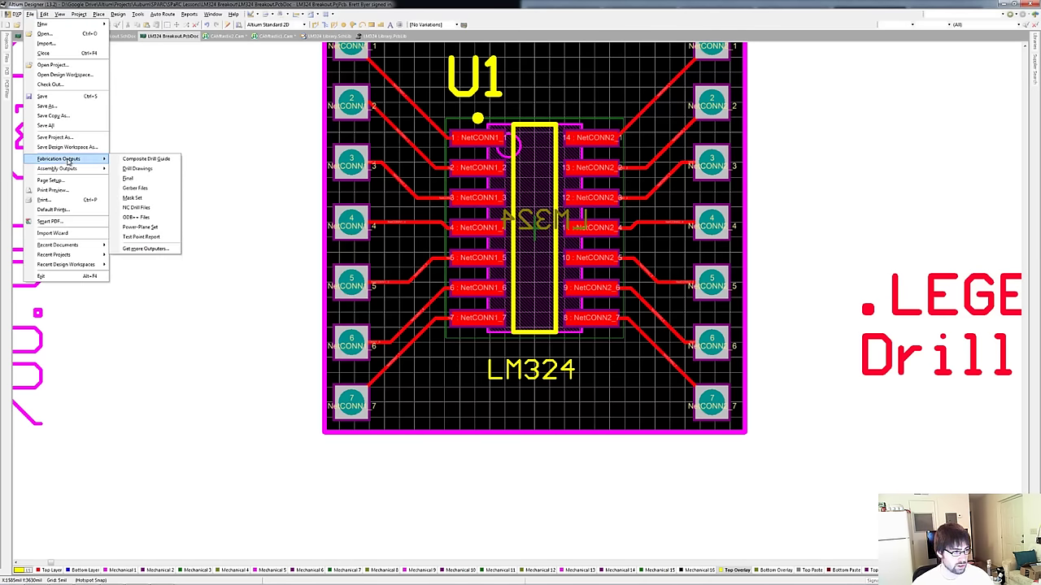
left_click(172, 188)
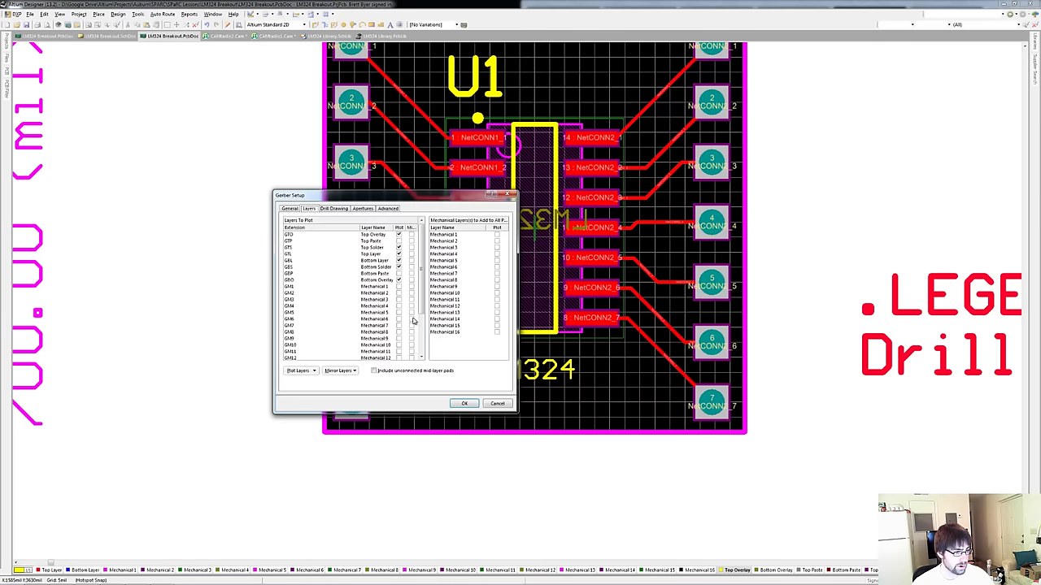
left_click(399, 314)
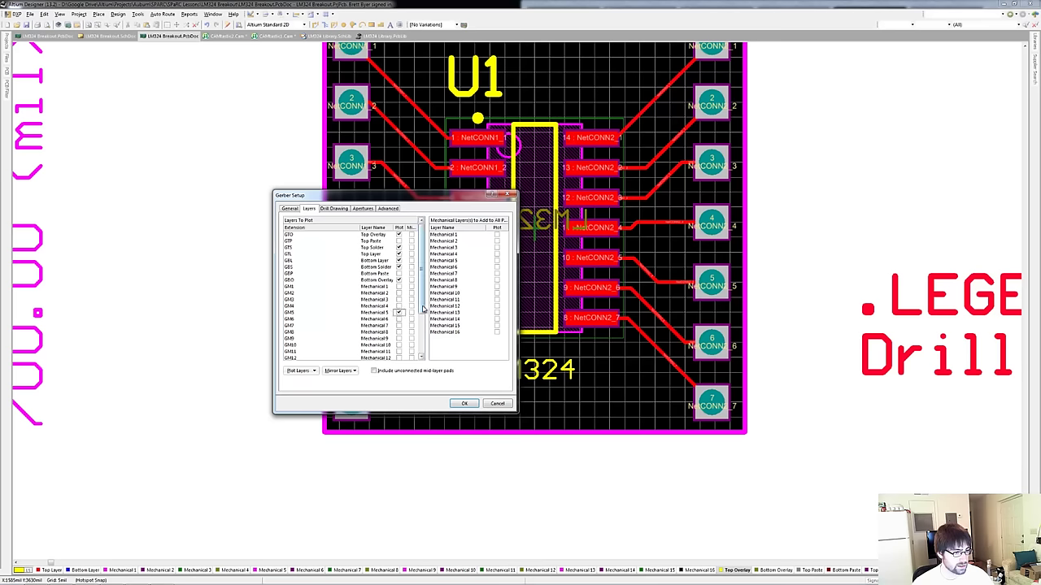
scroll(422, 322, "down", 1)
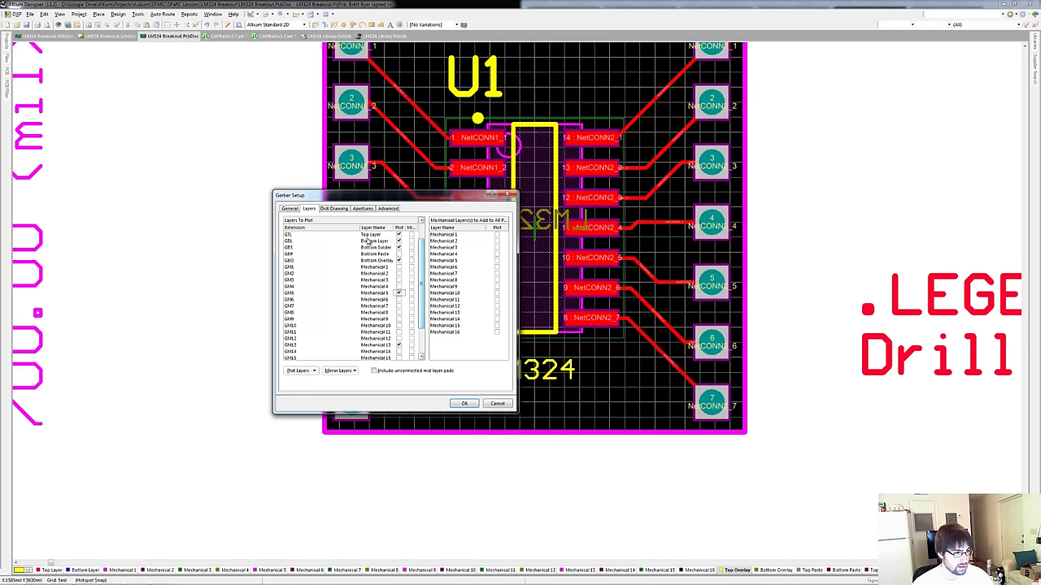
left_click(462, 405)
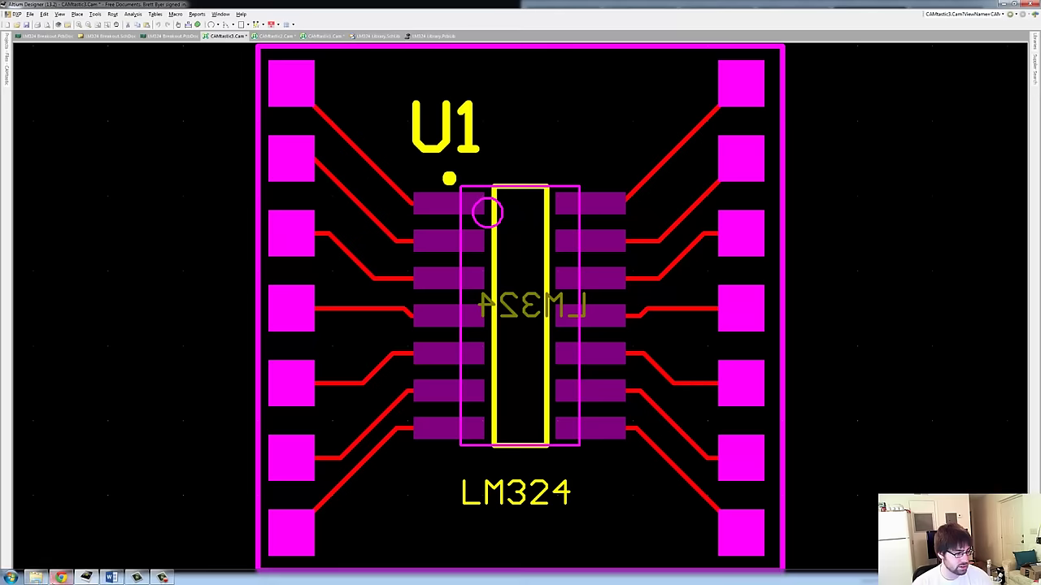
Switch to the Project Outputs for LM324 Breakout folder in Windows Explorer and delete the old LM324 Breakout.zip.
left_click(37, 579)
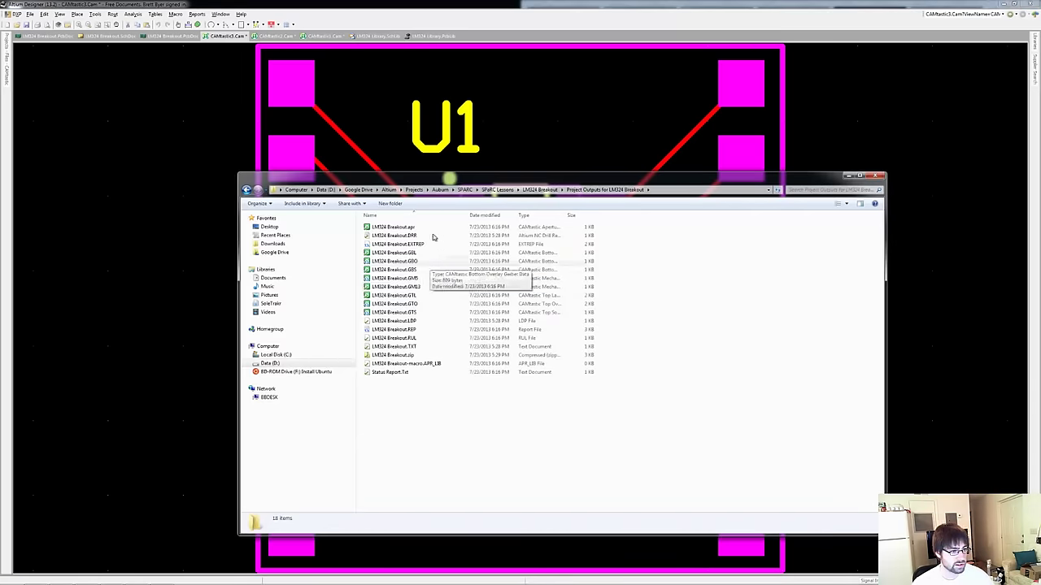
left_click(452, 355)
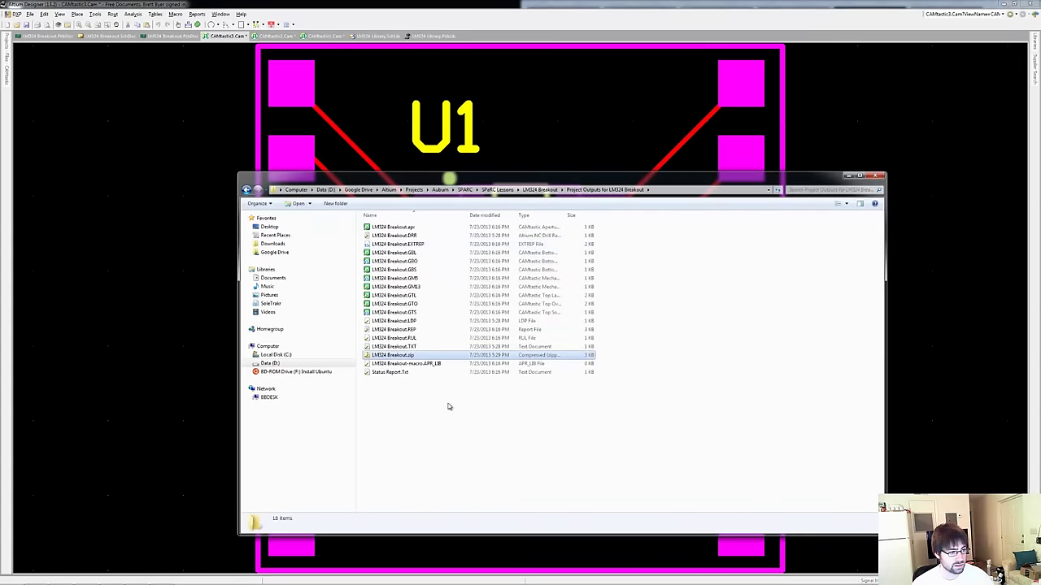
key("Delete")
left_click(554, 329)
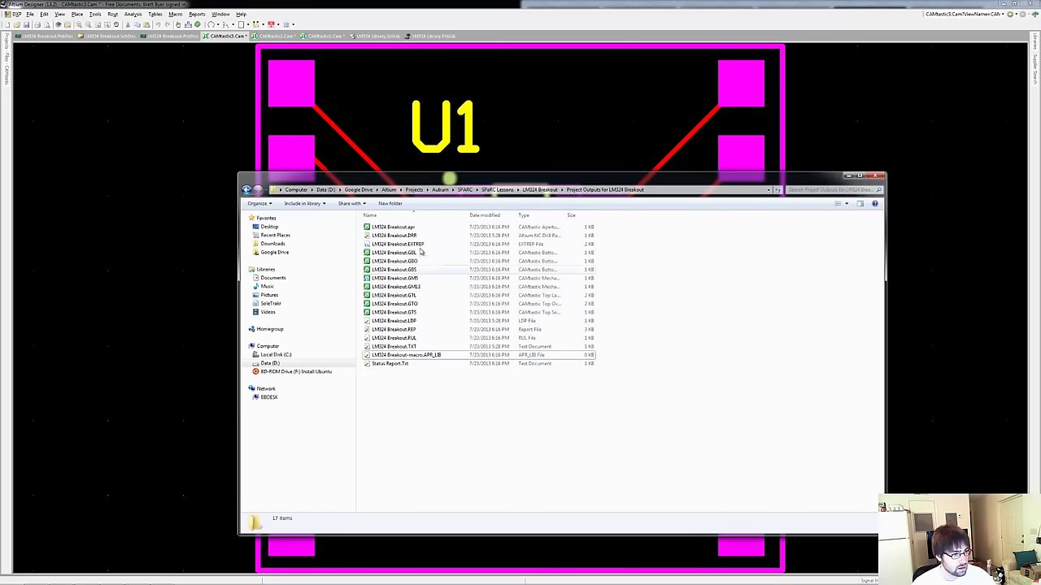
Compress the GBL, GBO, GBS, GM5, GM13, GTL, GTO, GTS and LM324 Breakout.TXT files into Project Outputs for LM324 Breakout.zip with 7-Zip.
left_click(424, 253)
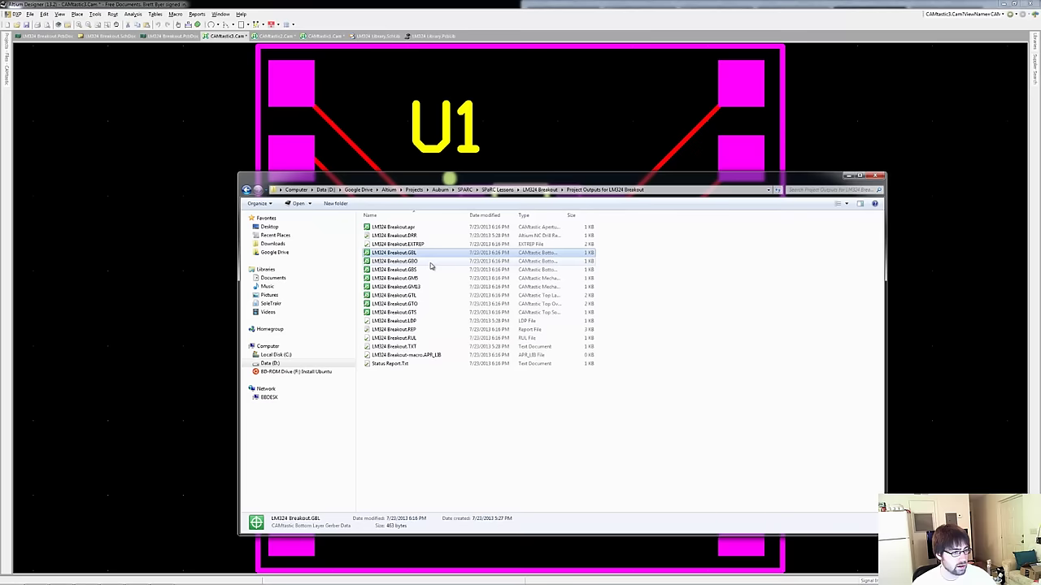
left_click(431, 261, "ctrl")
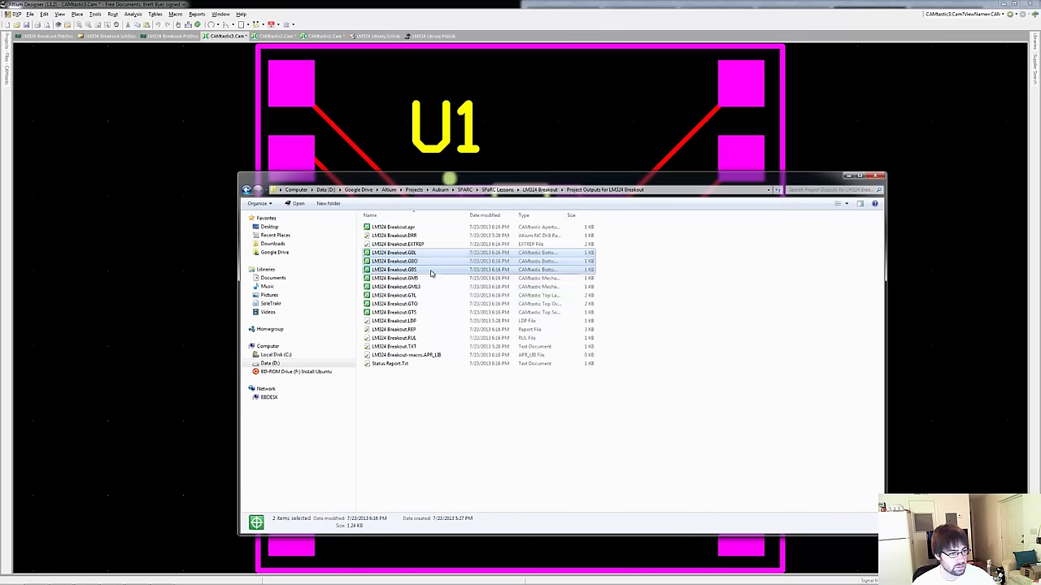
left_click(429, 279, "ctrl")
left_click(431, 287, "ctrl")
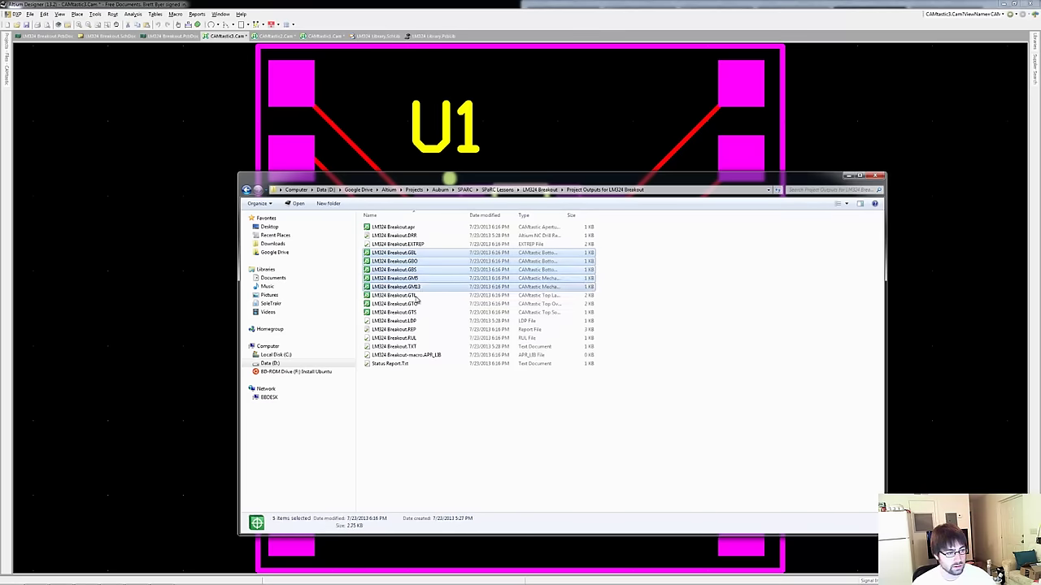
left_click(432, 296, "ctrl")
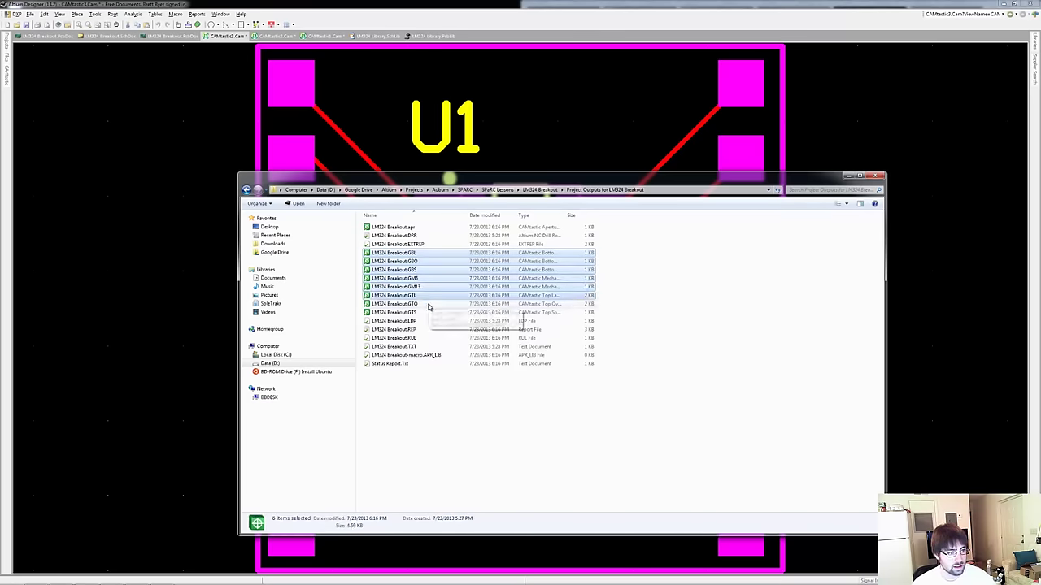
left_click(429, 304, "ctrl")
left_click(428, 313, "ctrl")
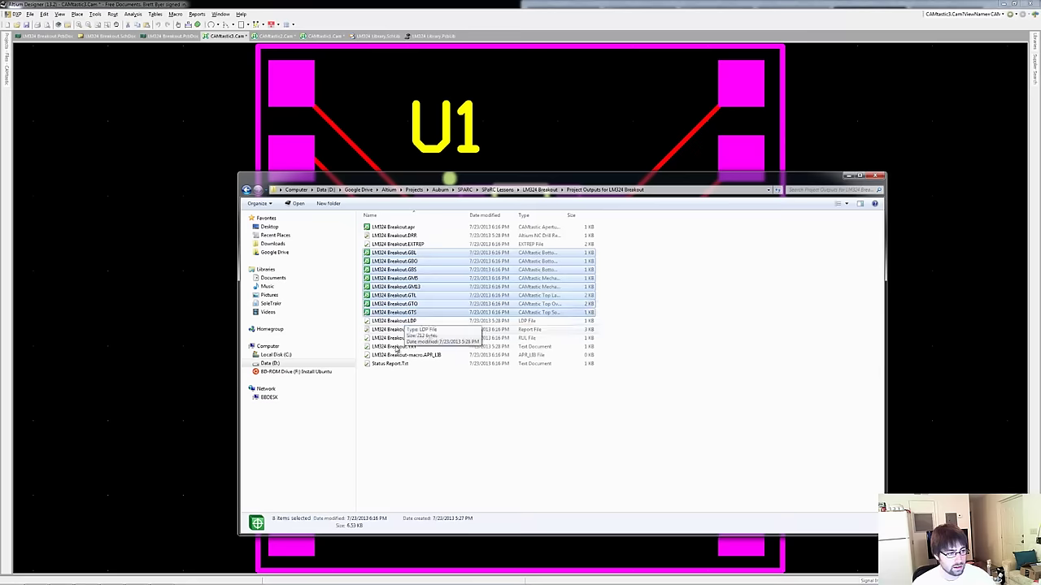
left_click(415, 347, "ctrl")
right_click(408, 350)
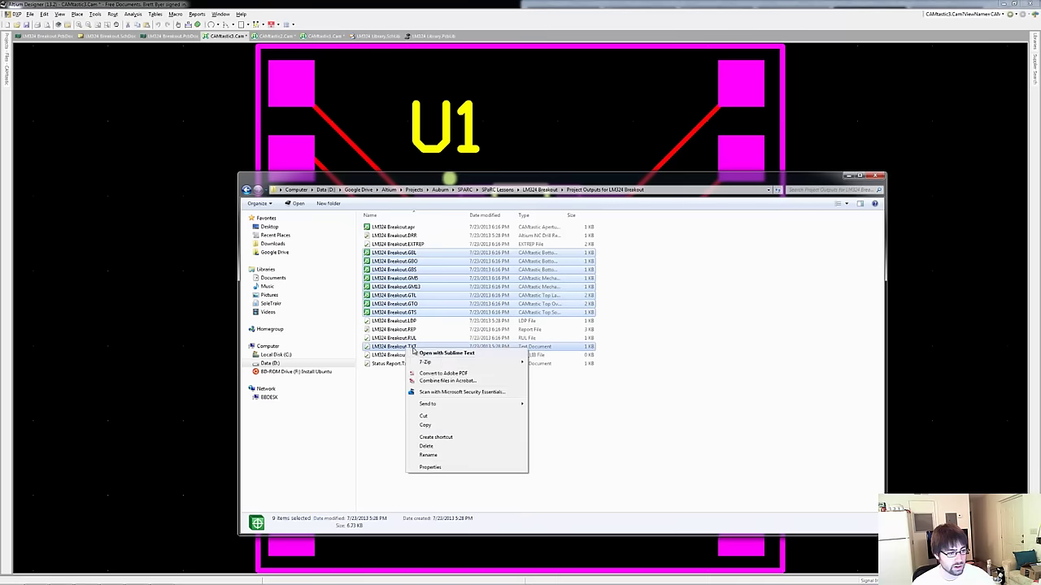
mouse_move(521, 363)
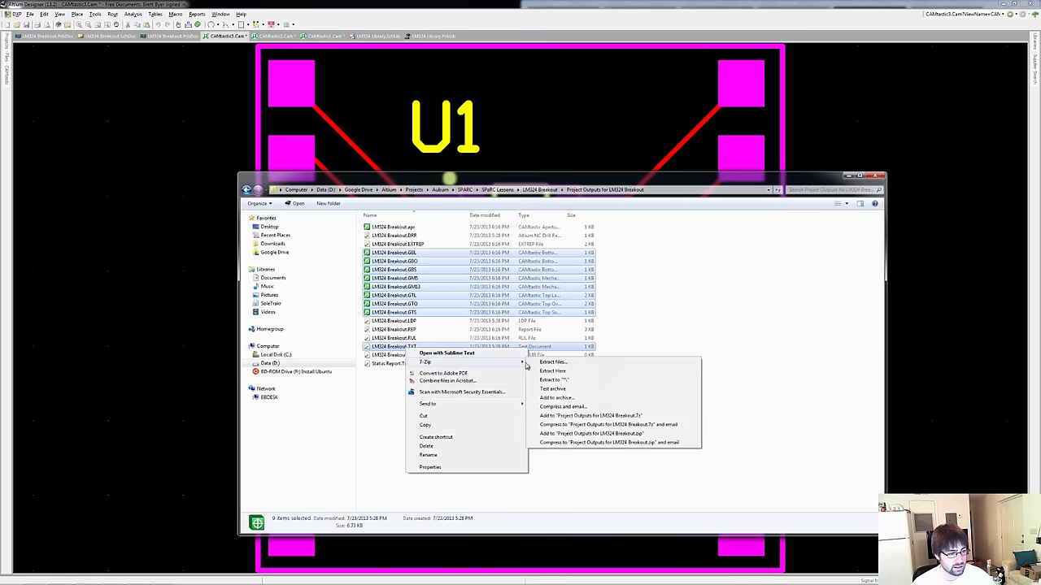
left_click(583, 433)
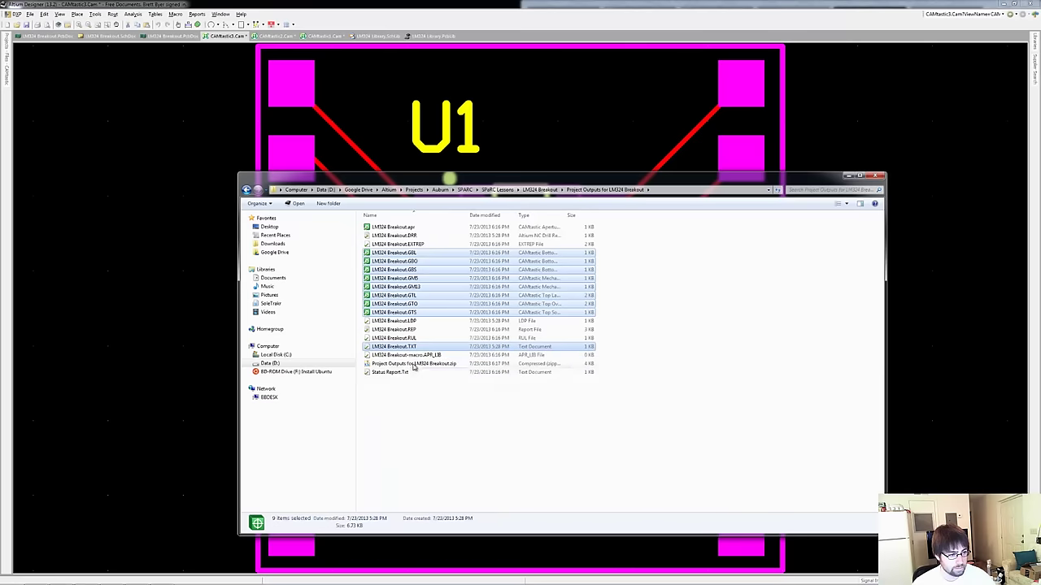
Rename the new archive as LM324 Breakout.zip.
left_click(410, 366)
key("F2")
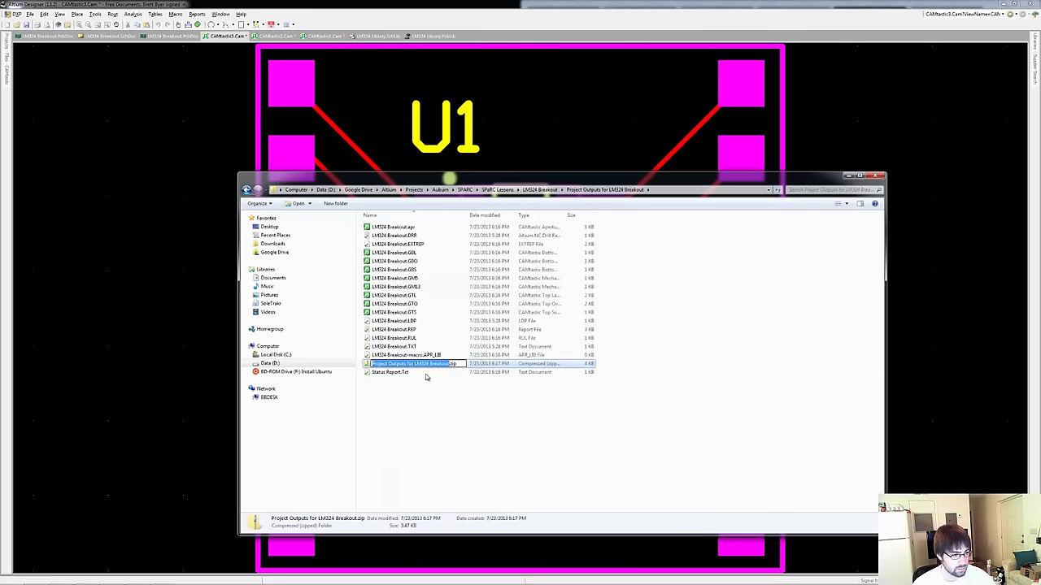
left_click(410, 364)
left_click_drag(360, 370, 268, 366)
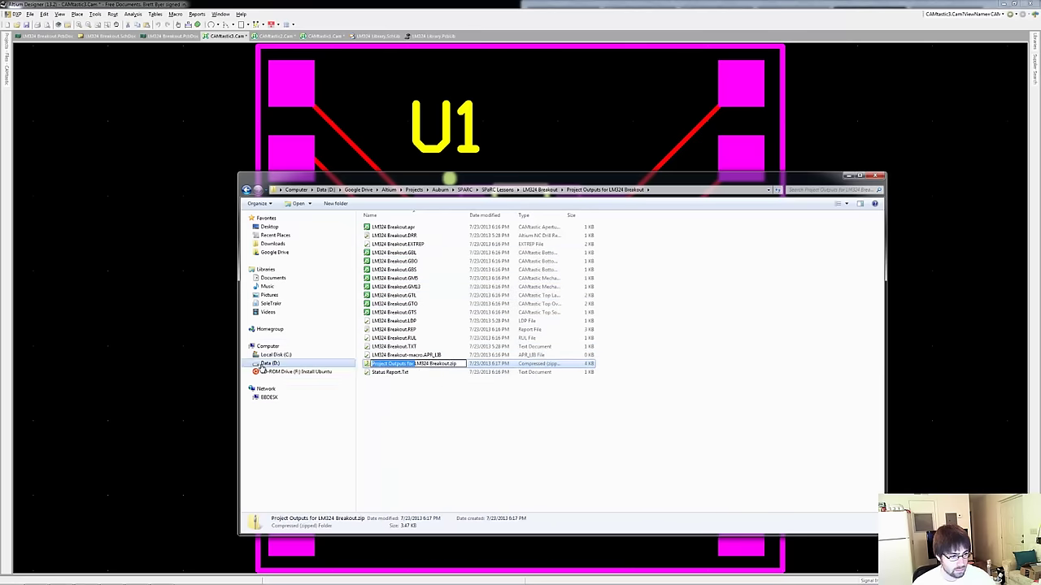
key("BackSpace")
left_click(412, 407)
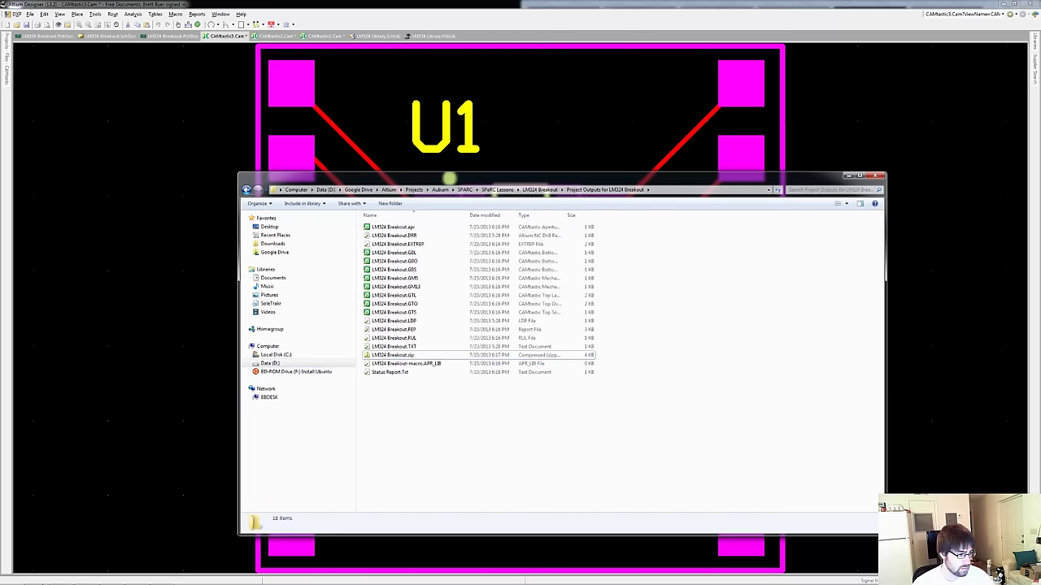
Try to upload LM324 Breakout.zip to the OSH Park order page in Chrome, and return to Altium Designer.
mouse_move(86, 579)
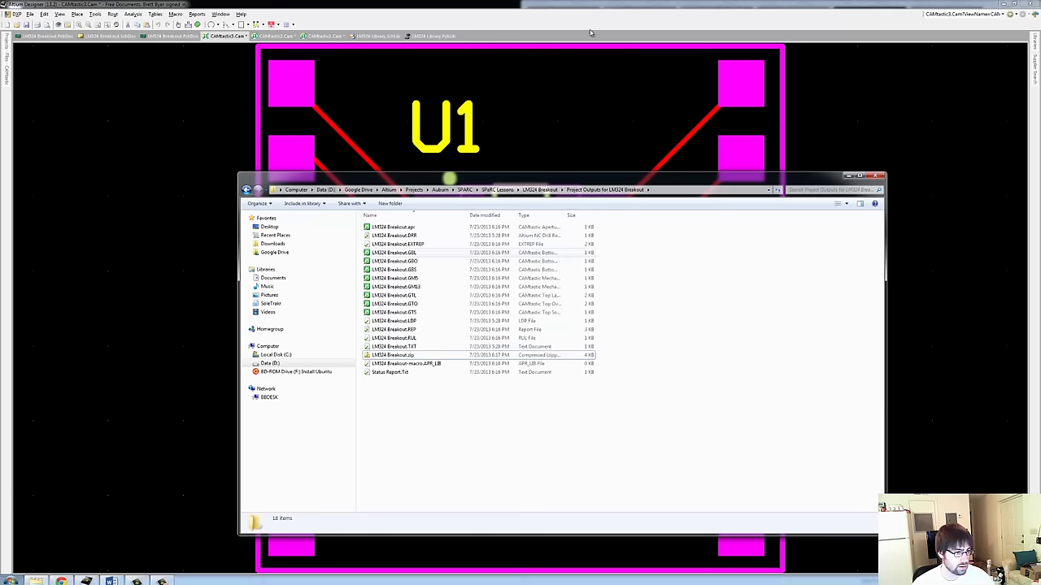
left_click(61, 579)
left_click(639, 324)
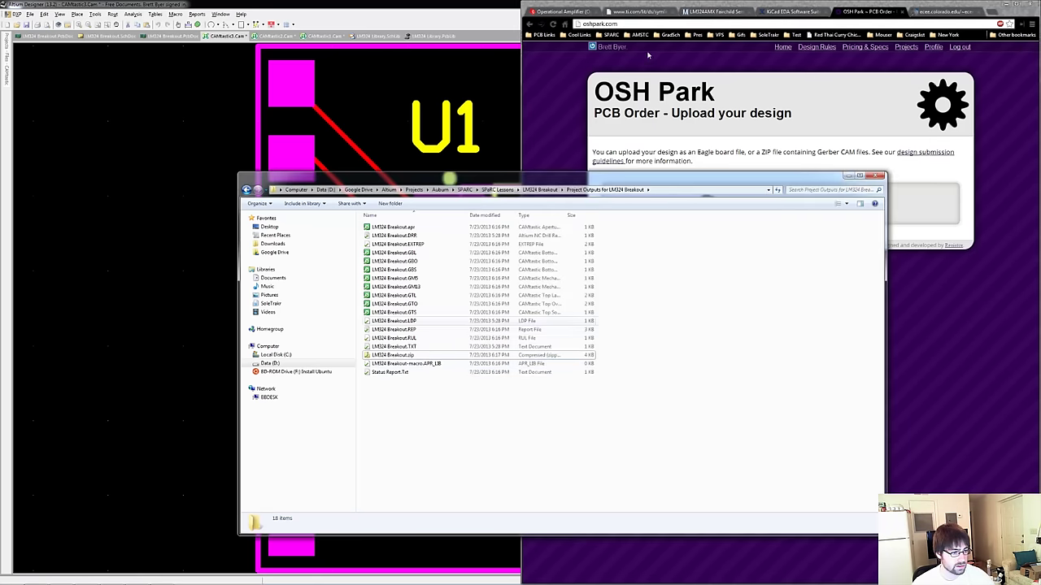
left_click_drag(394, 356, 705, 203)
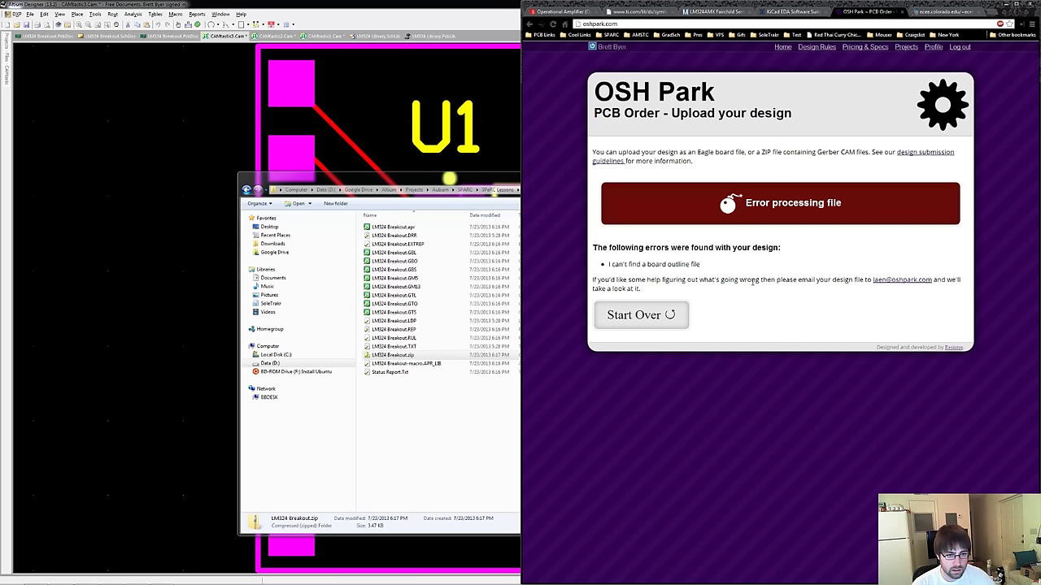
left_click(174, 194)
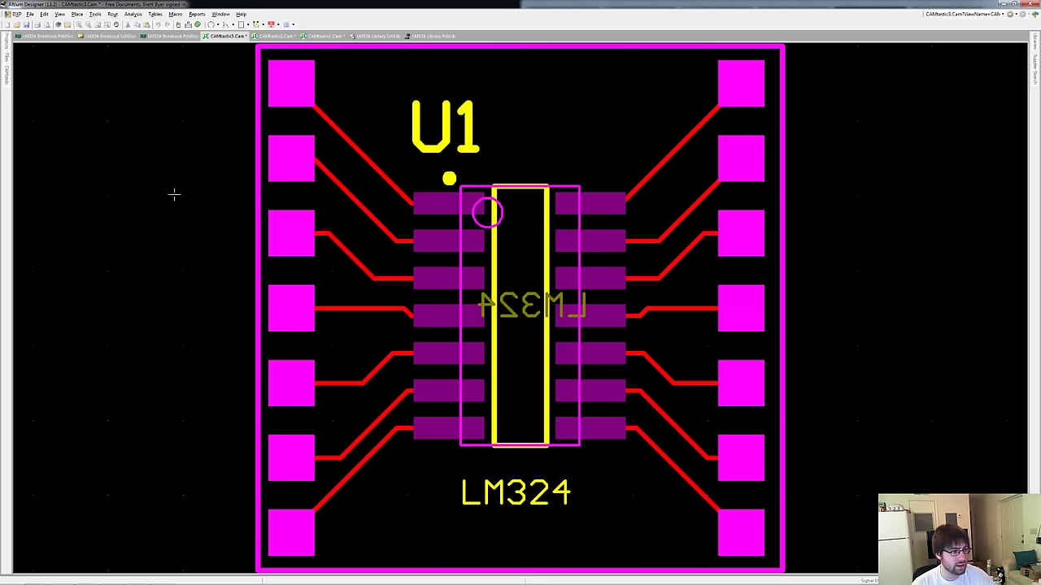